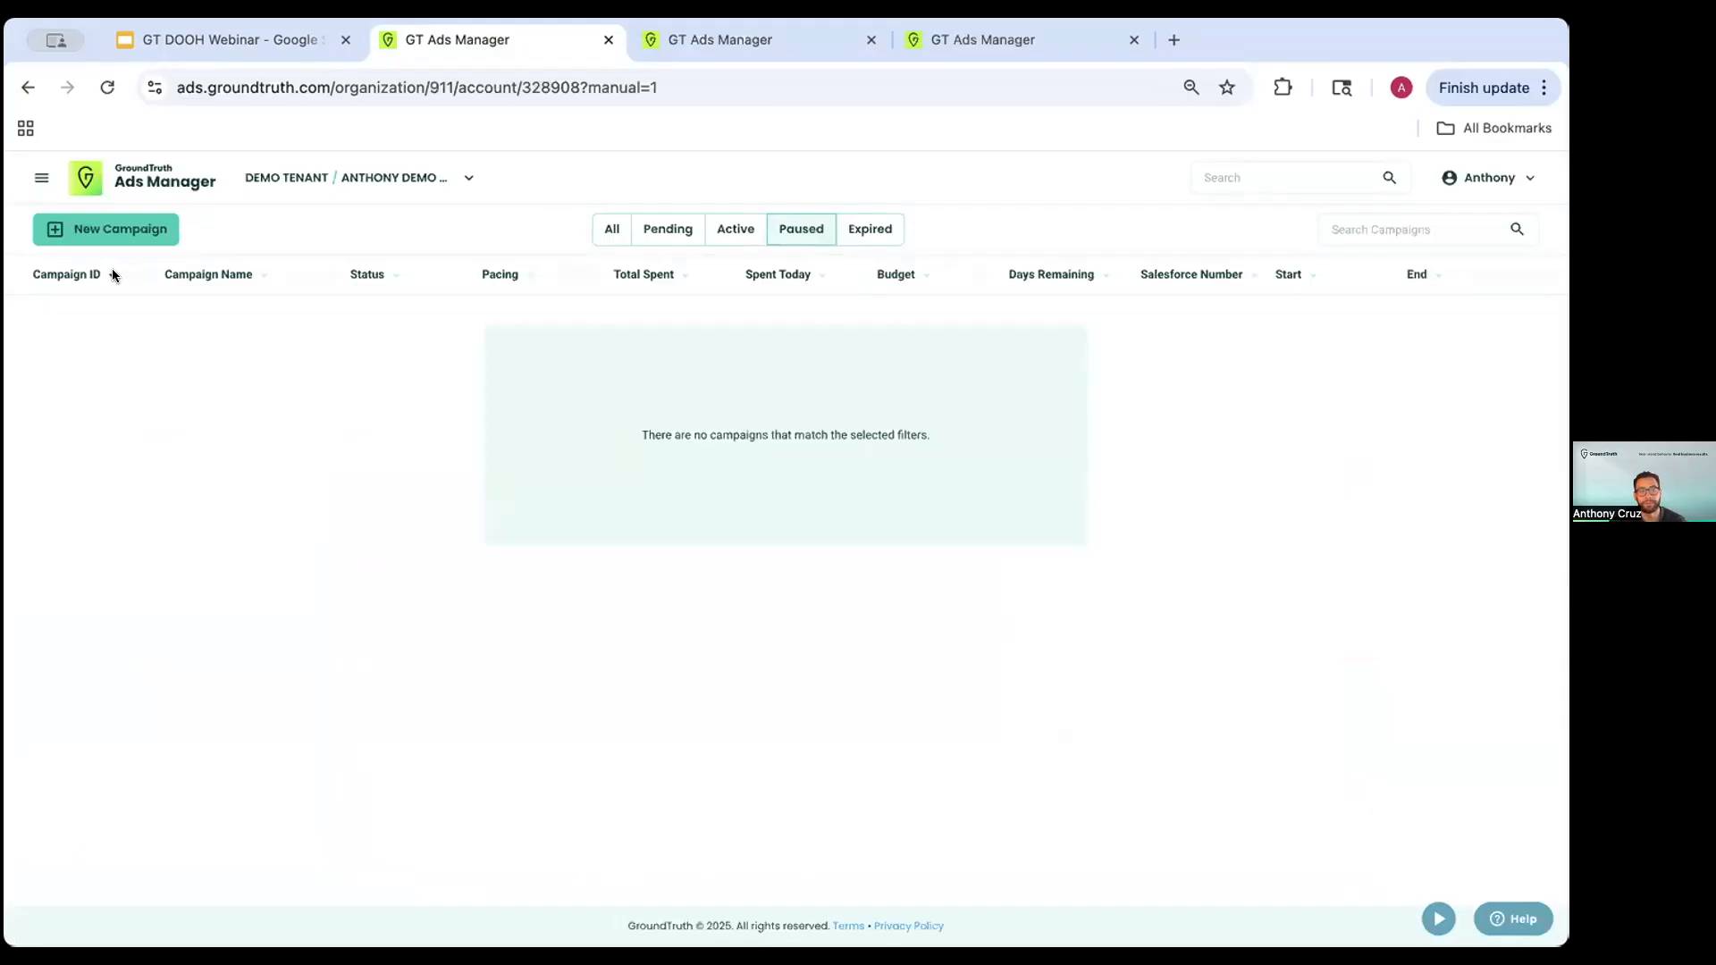
- Start a new campaign using Manual Setup and continue to its creation form
left_click(114, 234)
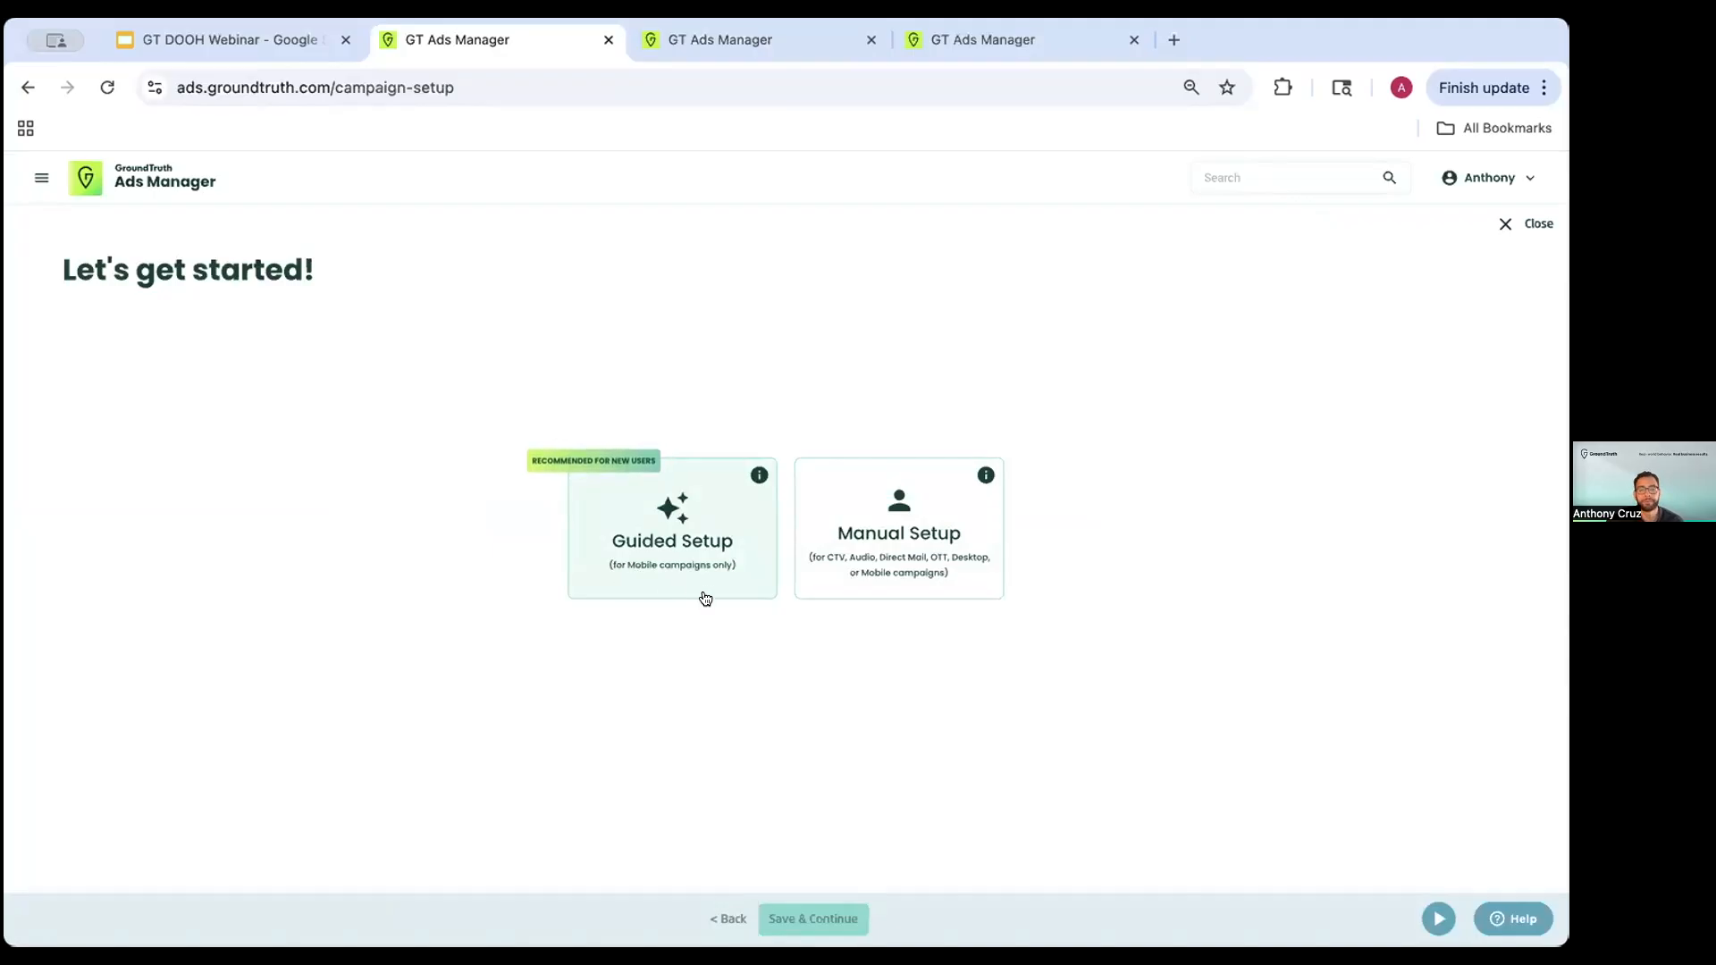
left_click(901, 509)
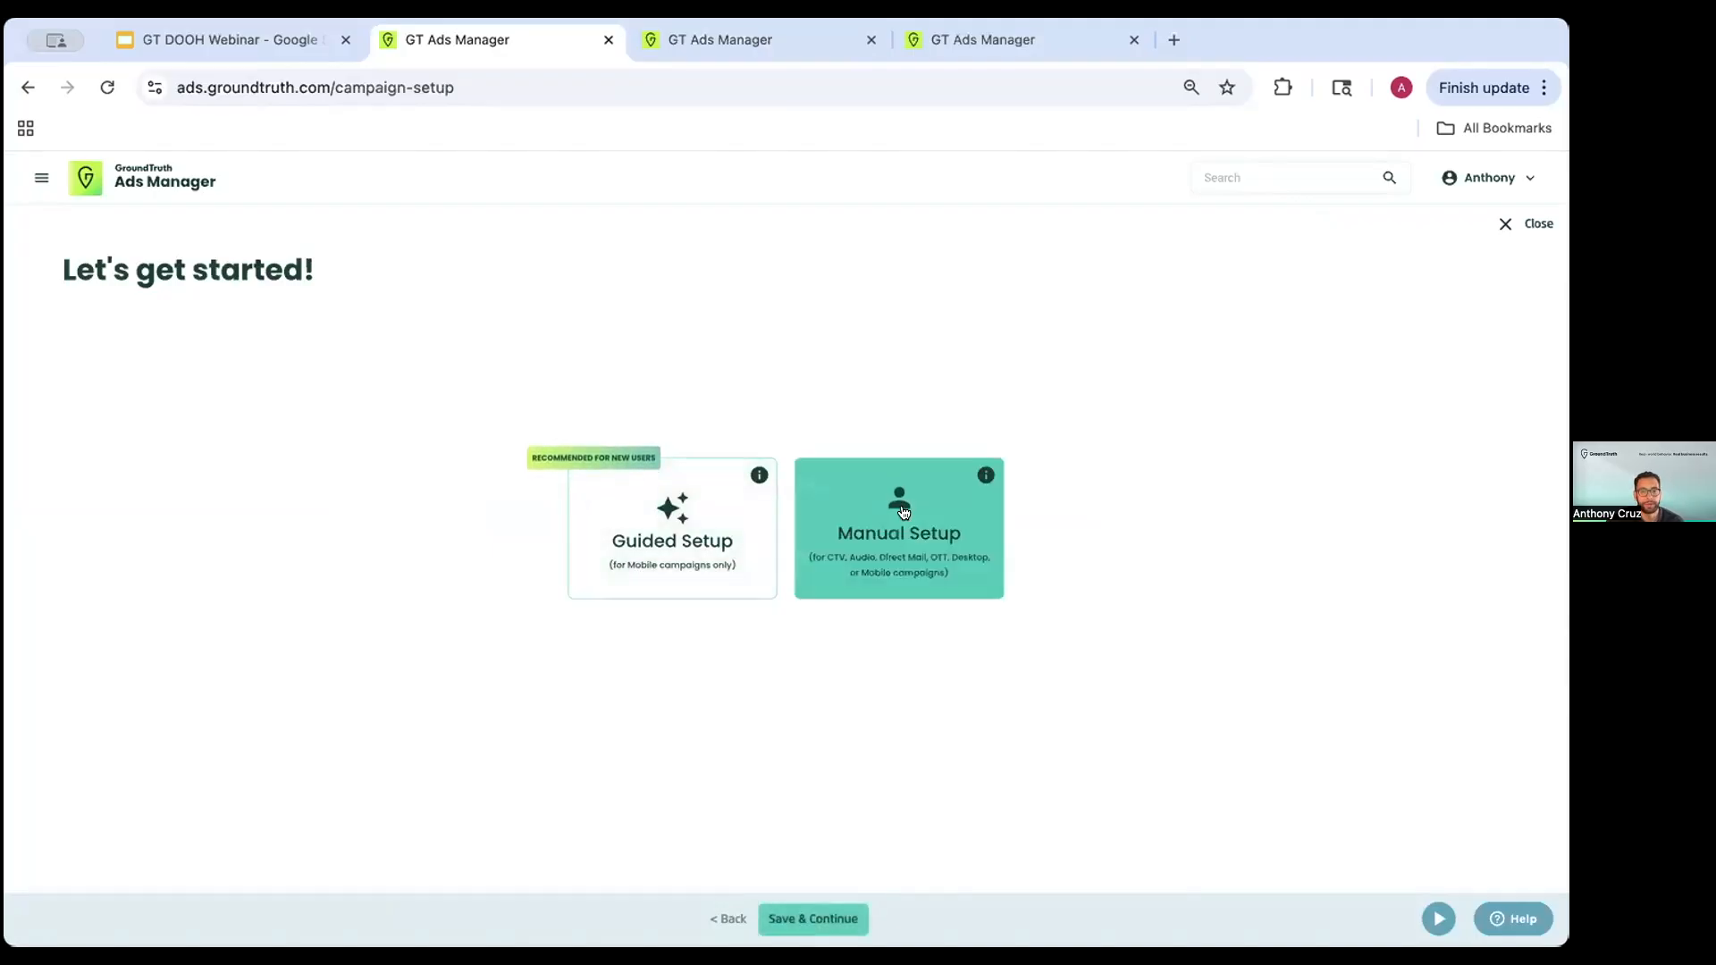
left_click(813, 918)
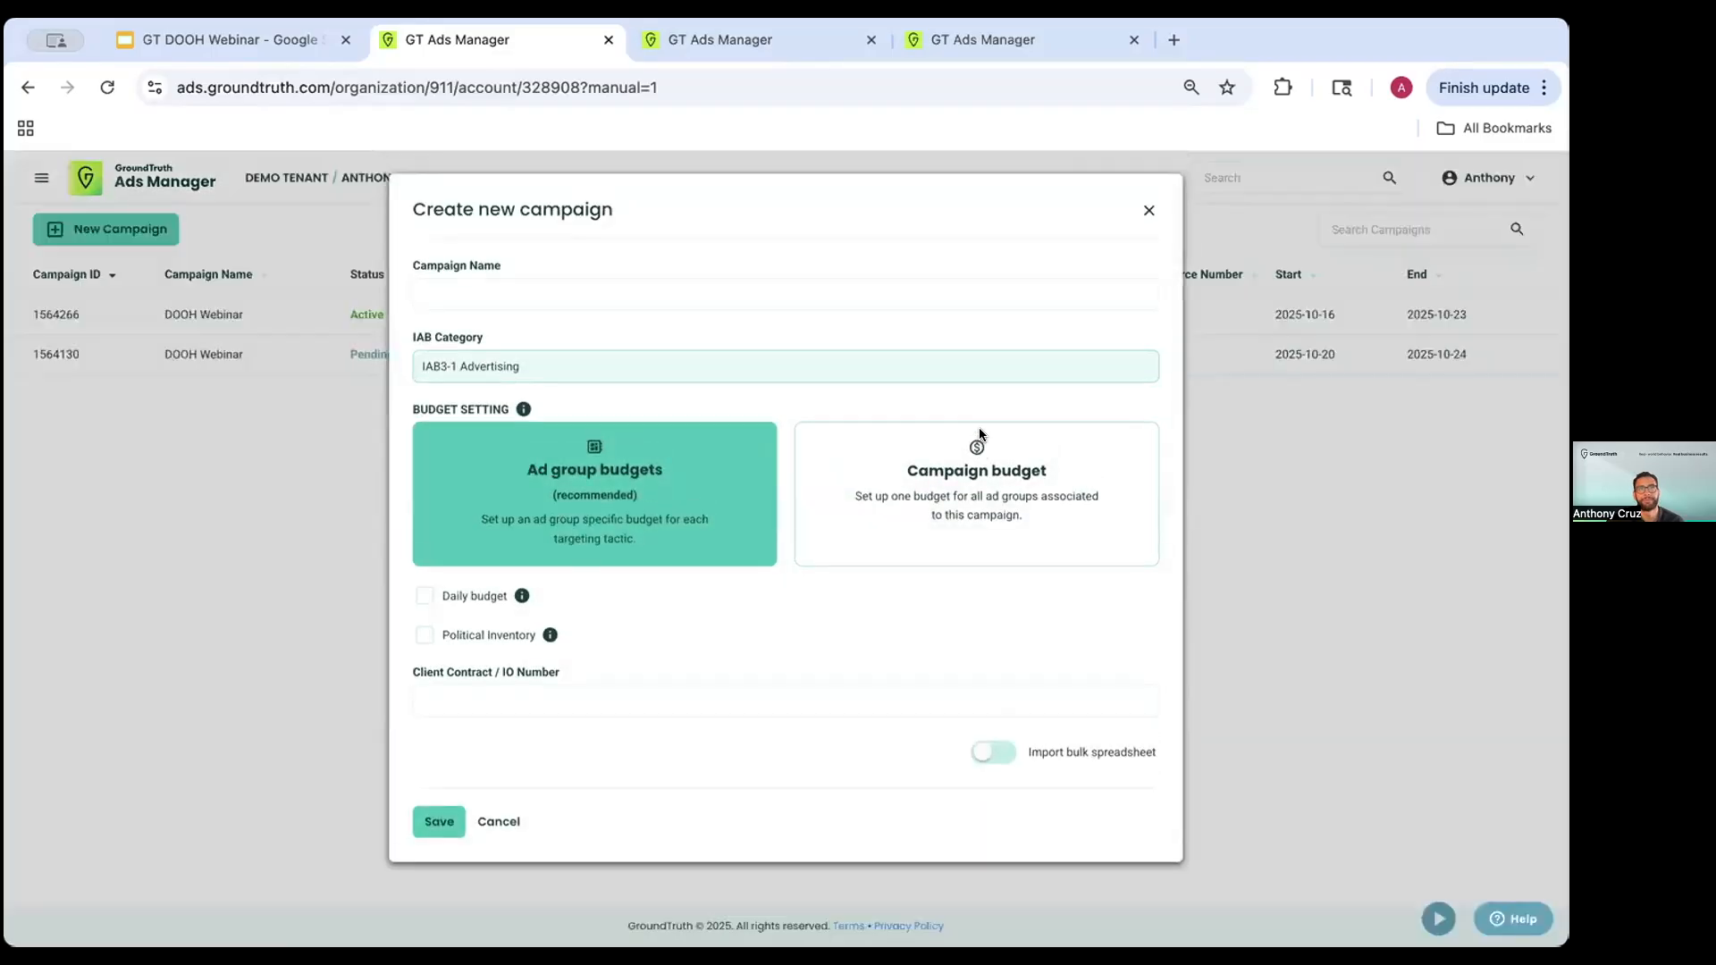
- Name the new campaign "DOOH Webinar 10/16"
left_click(749, 291)
left_click(696, 280)
type("DOOH Webinar 10/16")
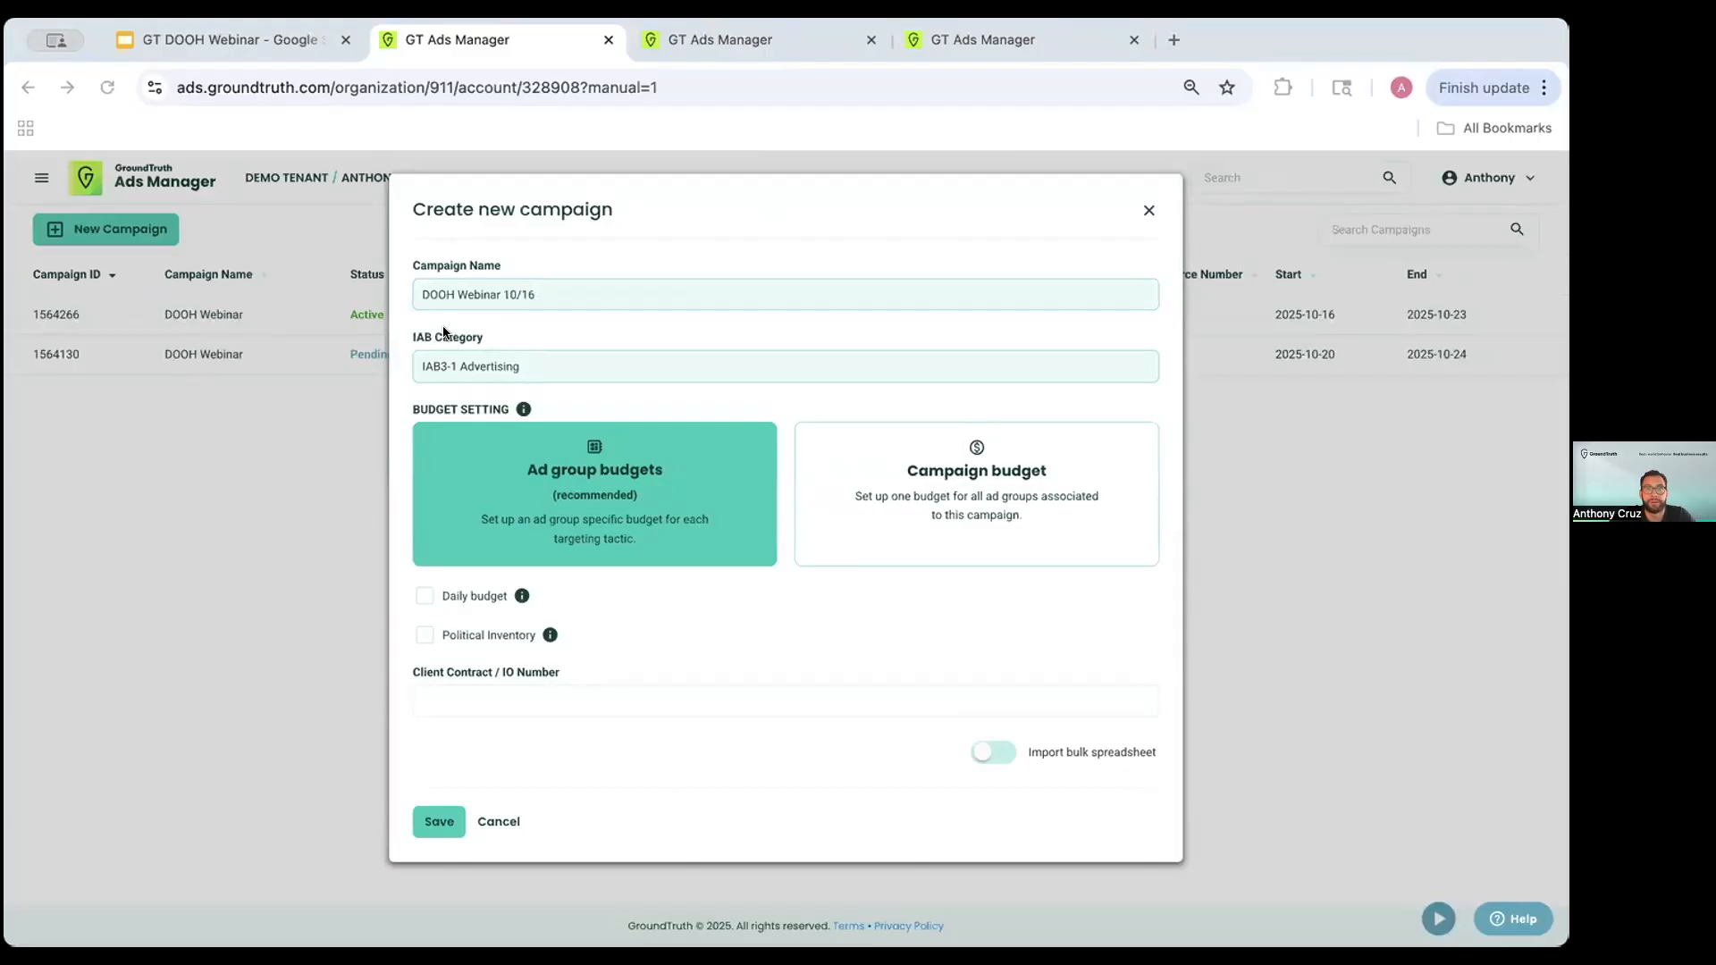
left_click(444, 331)
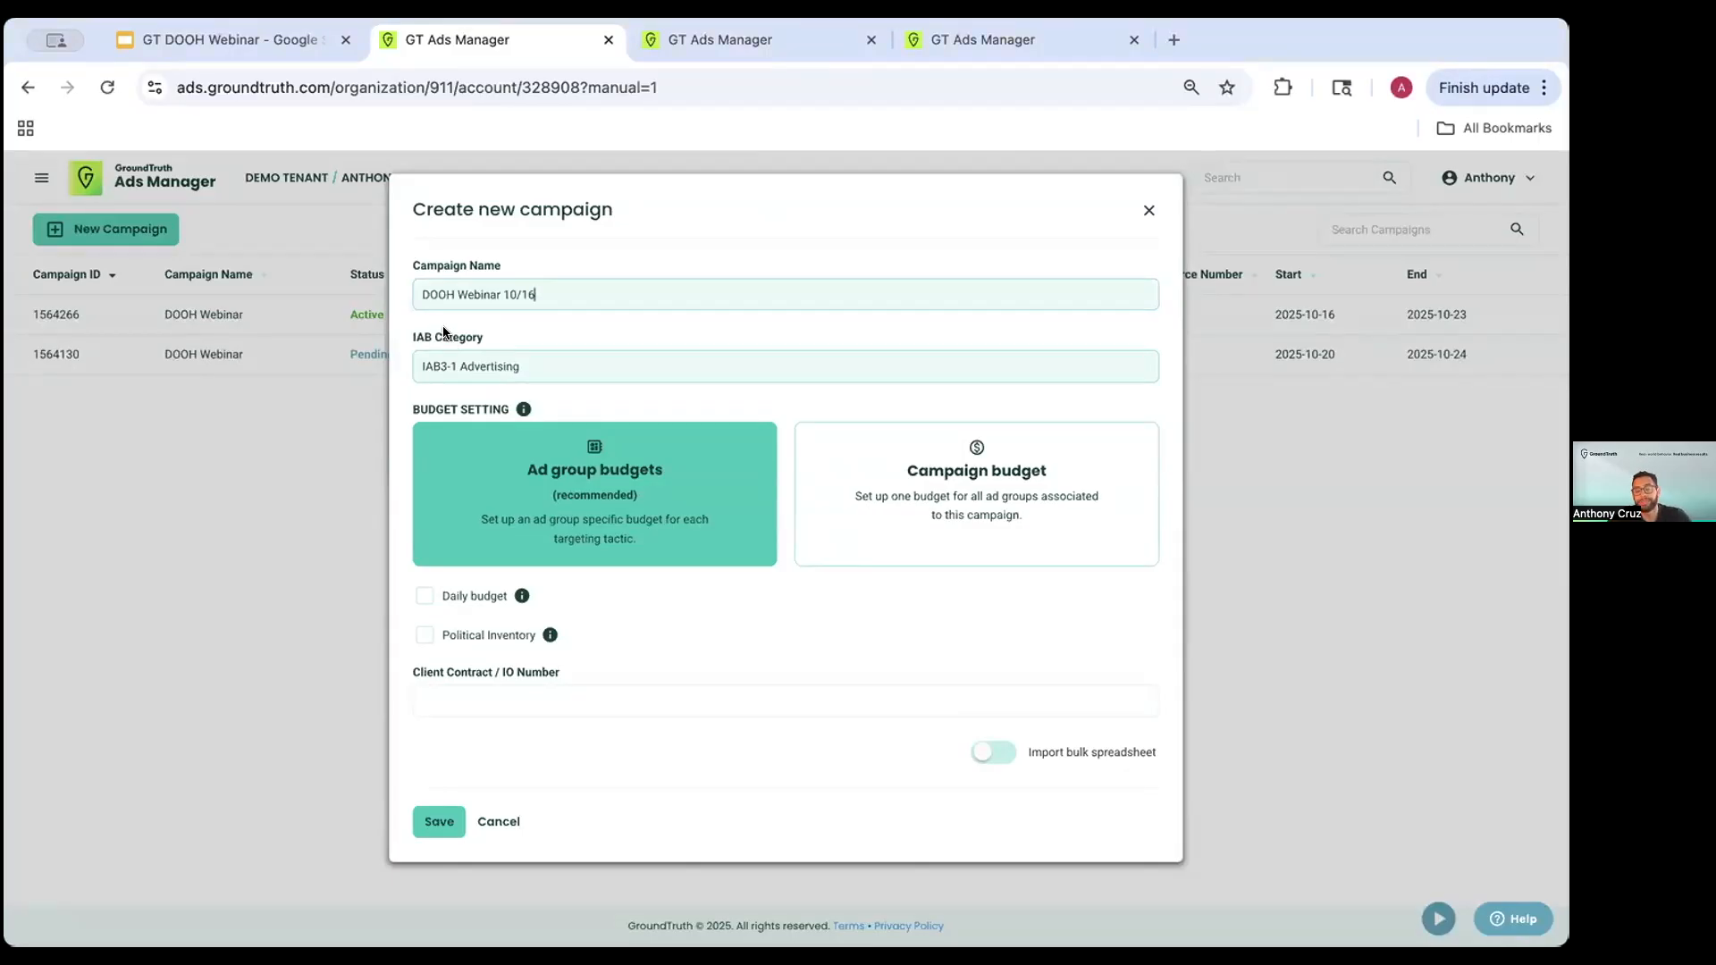
- Look through the IAB category choices, keep IAB3-1 Advertising with ad group budgets, and save the campaign
left_click(494, 368)
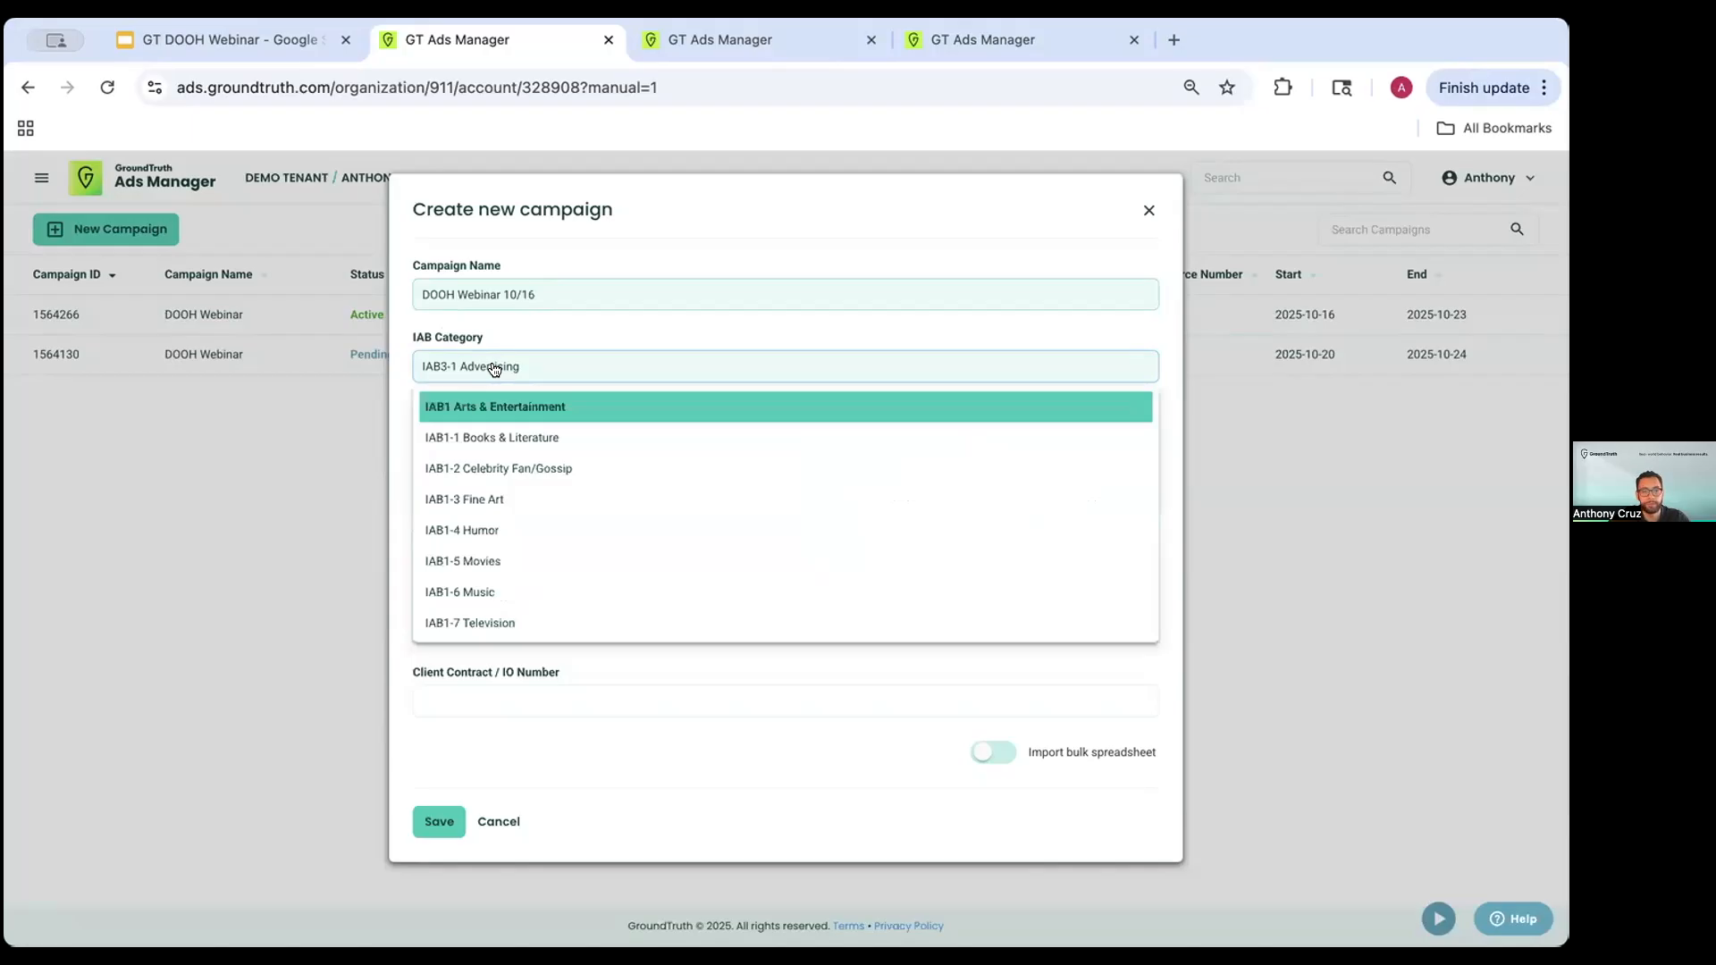
scroll(559, 524, "down", 3)
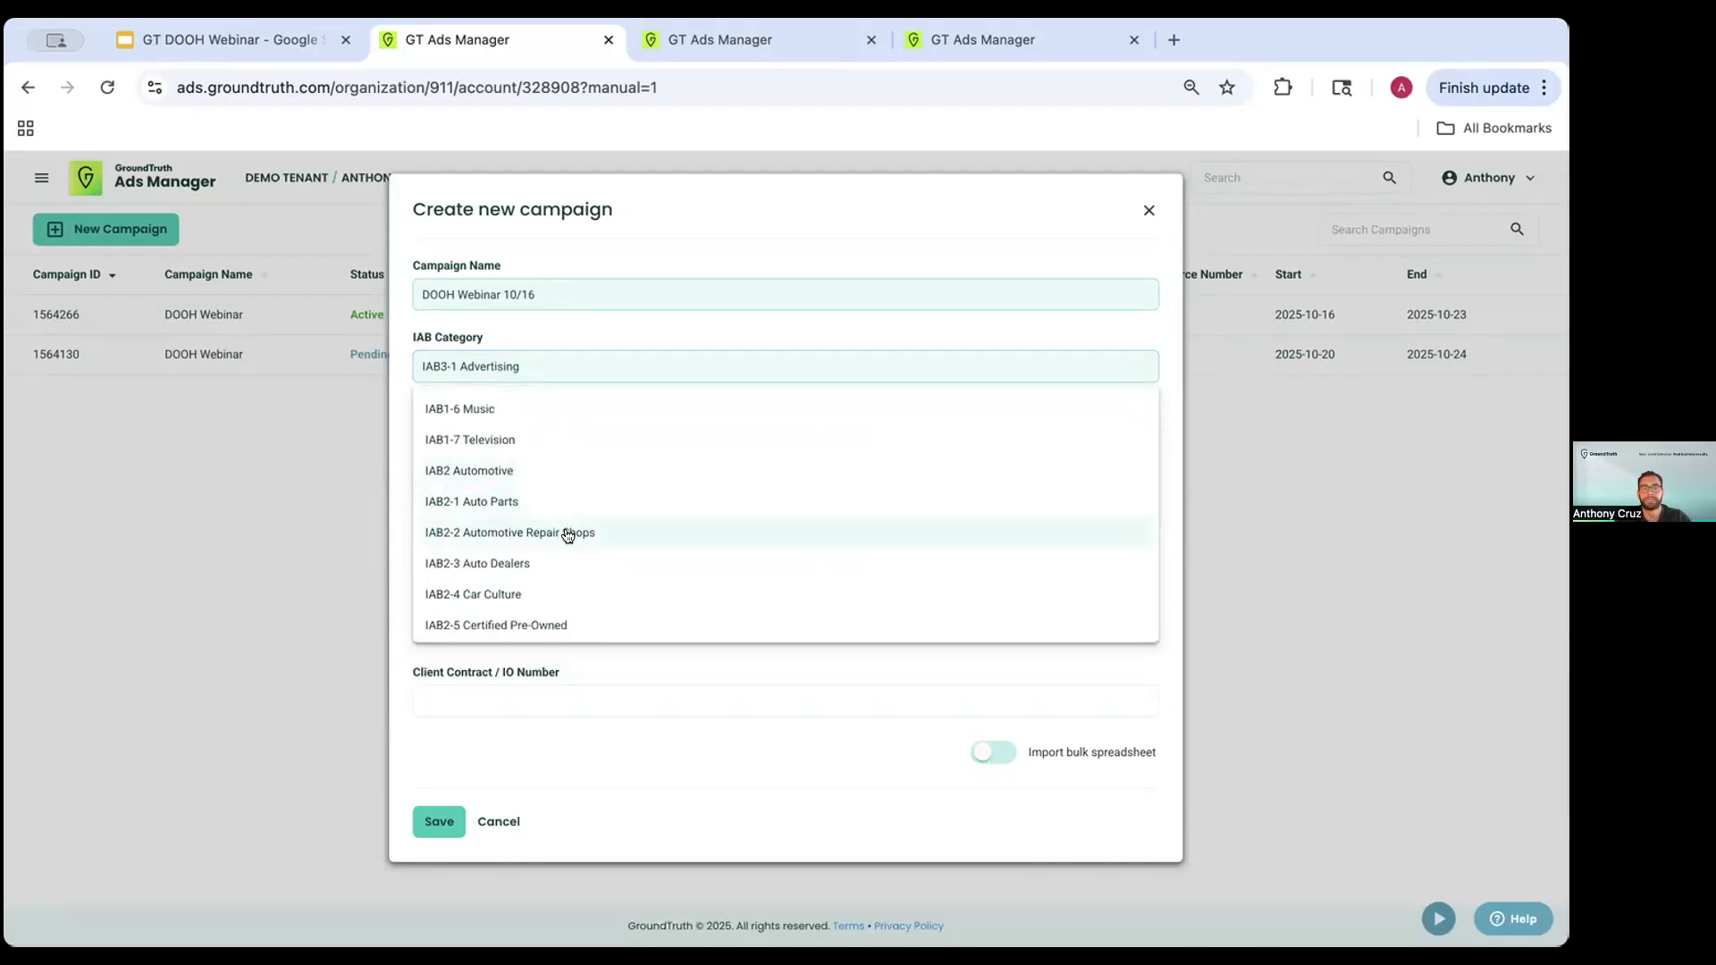
scroll(568, 534, "down", 3)
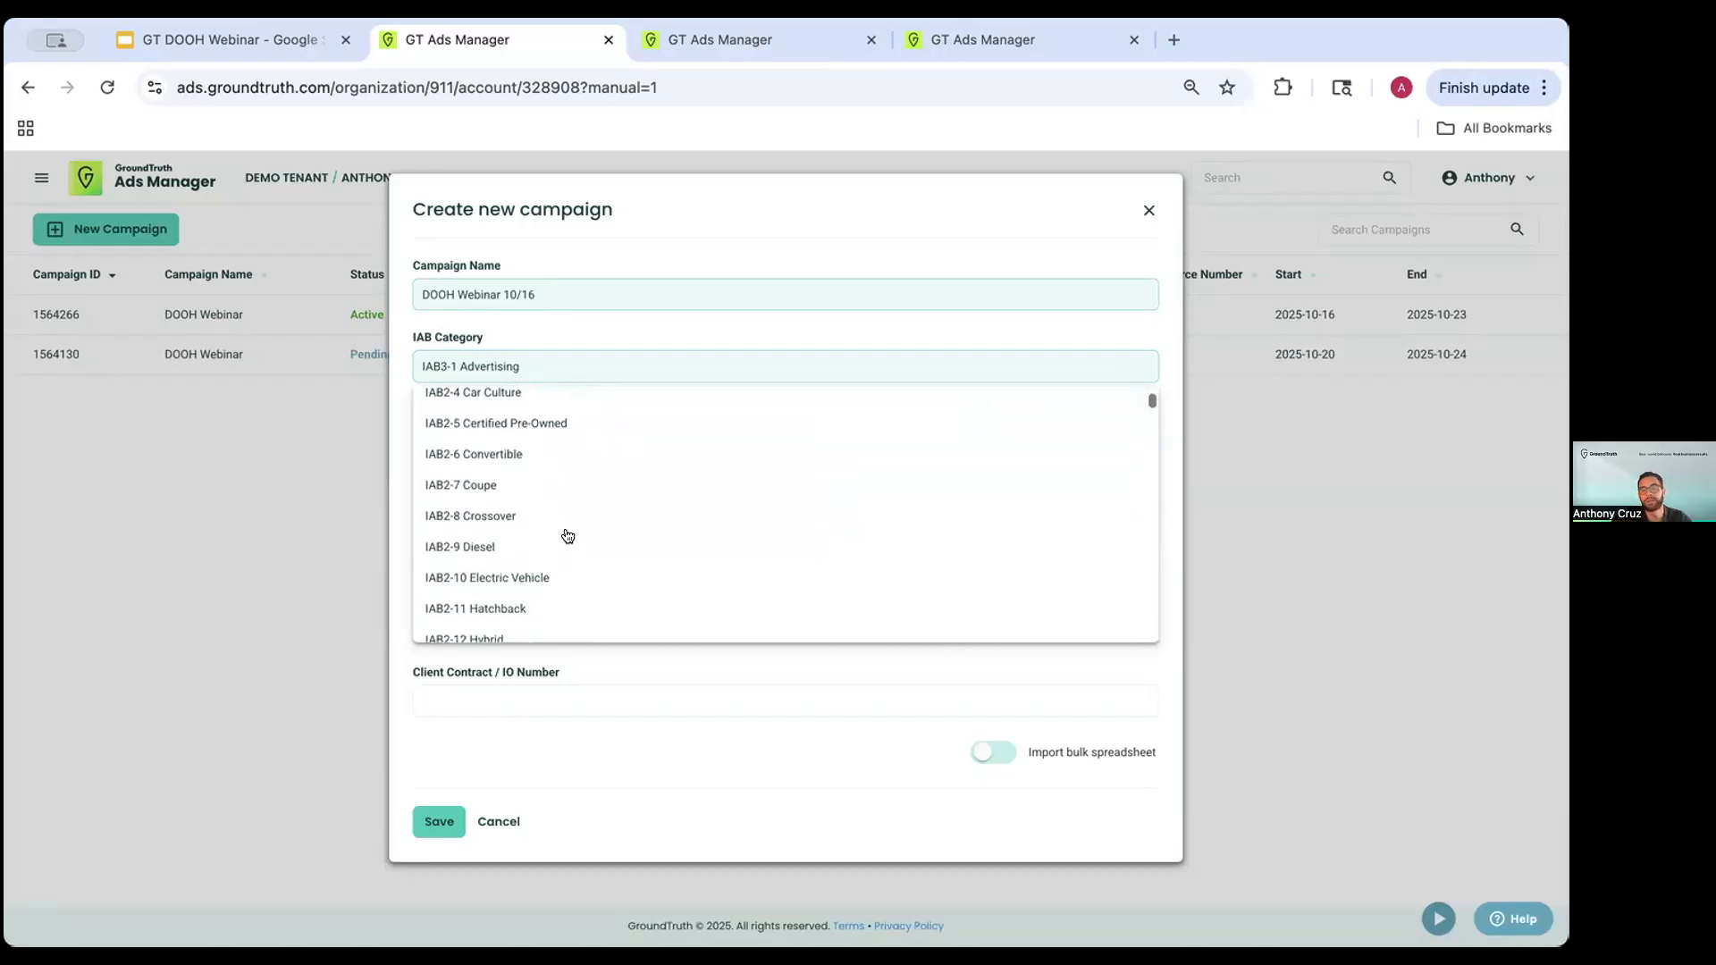
scroll(567, 534, "up", 1)
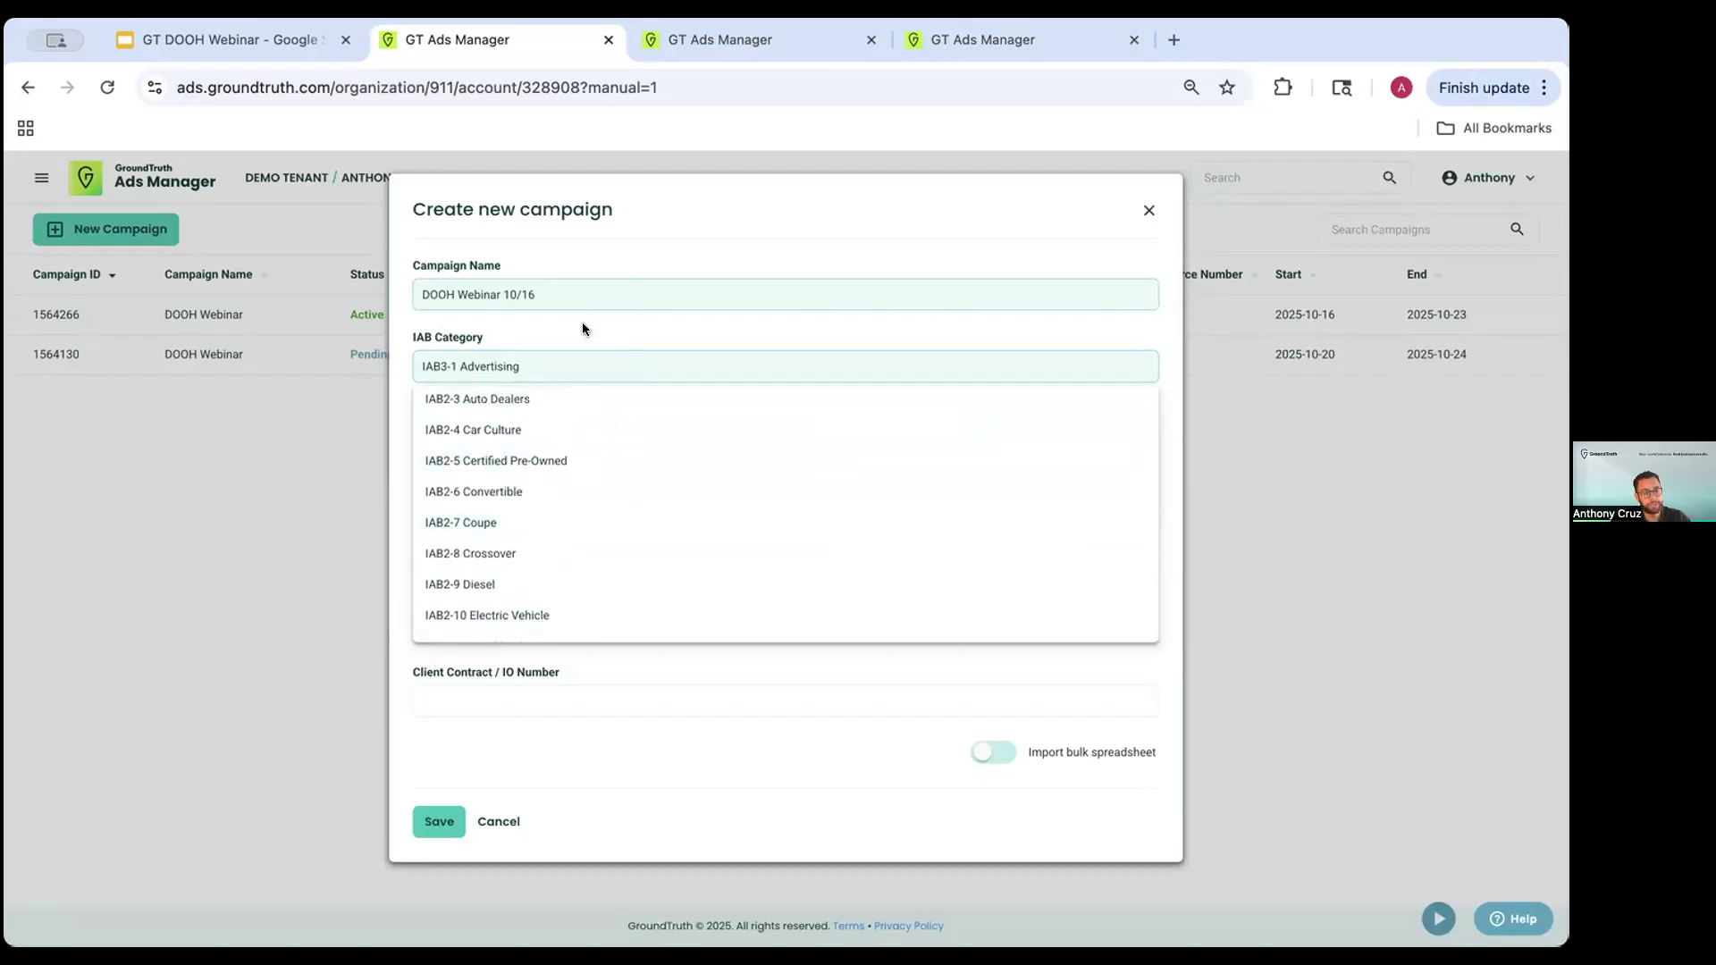
left_click(401, 322)
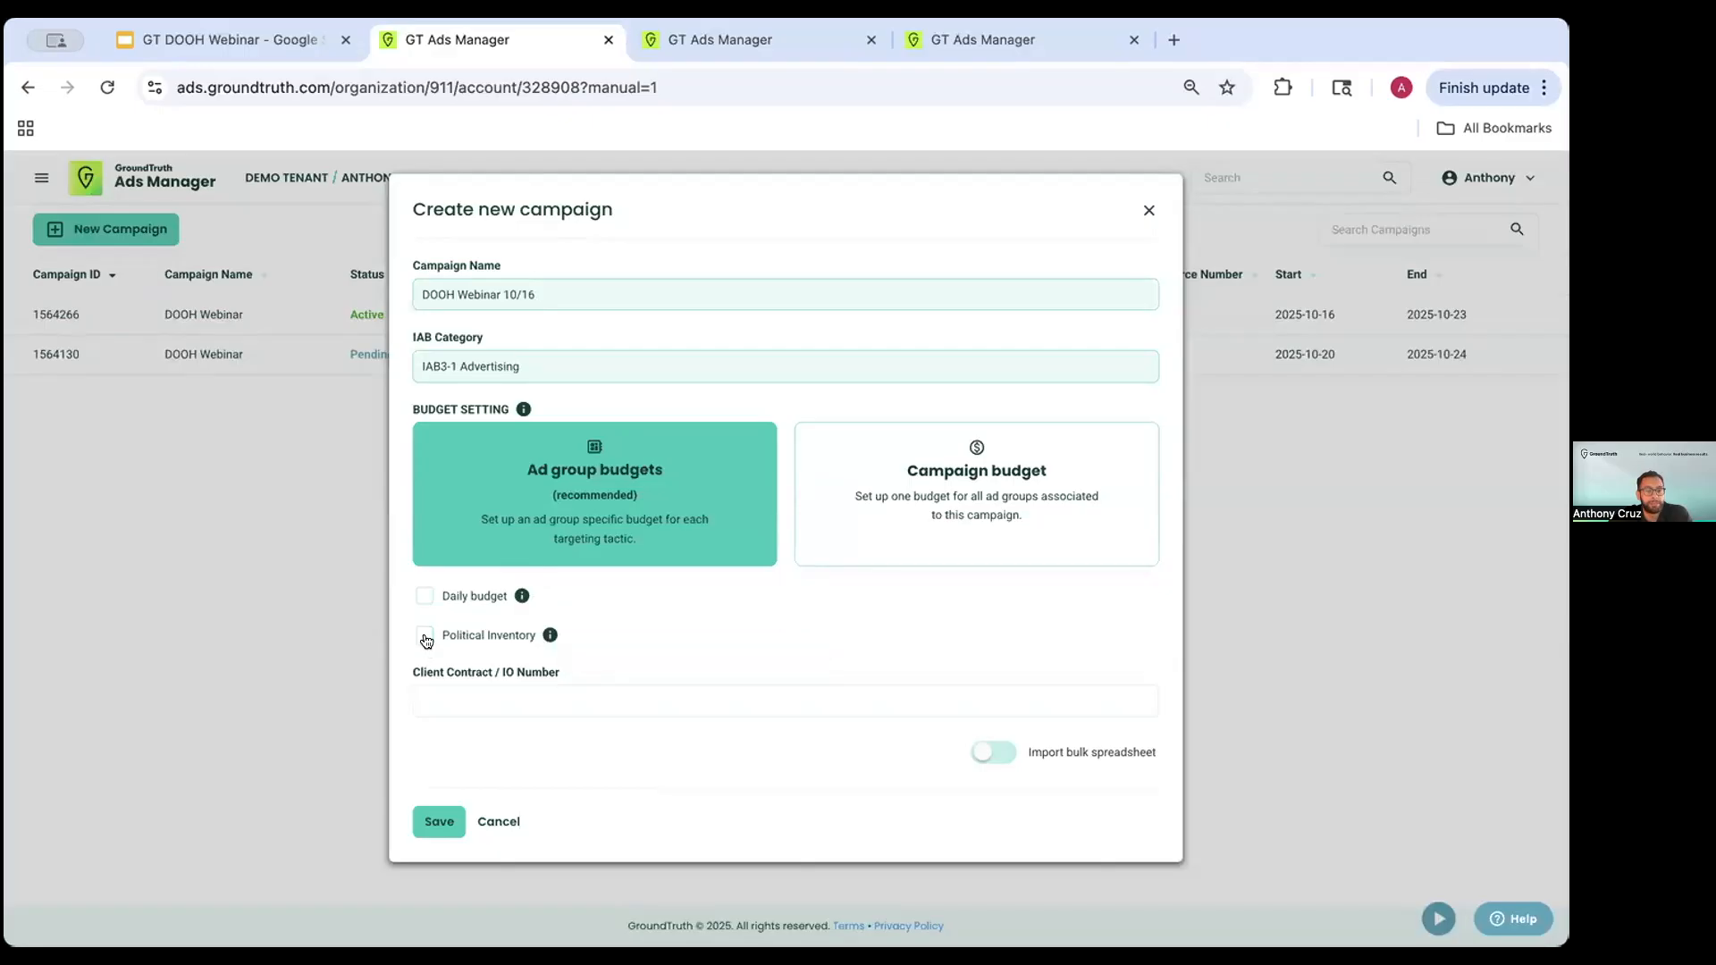
left_click(439, 822)
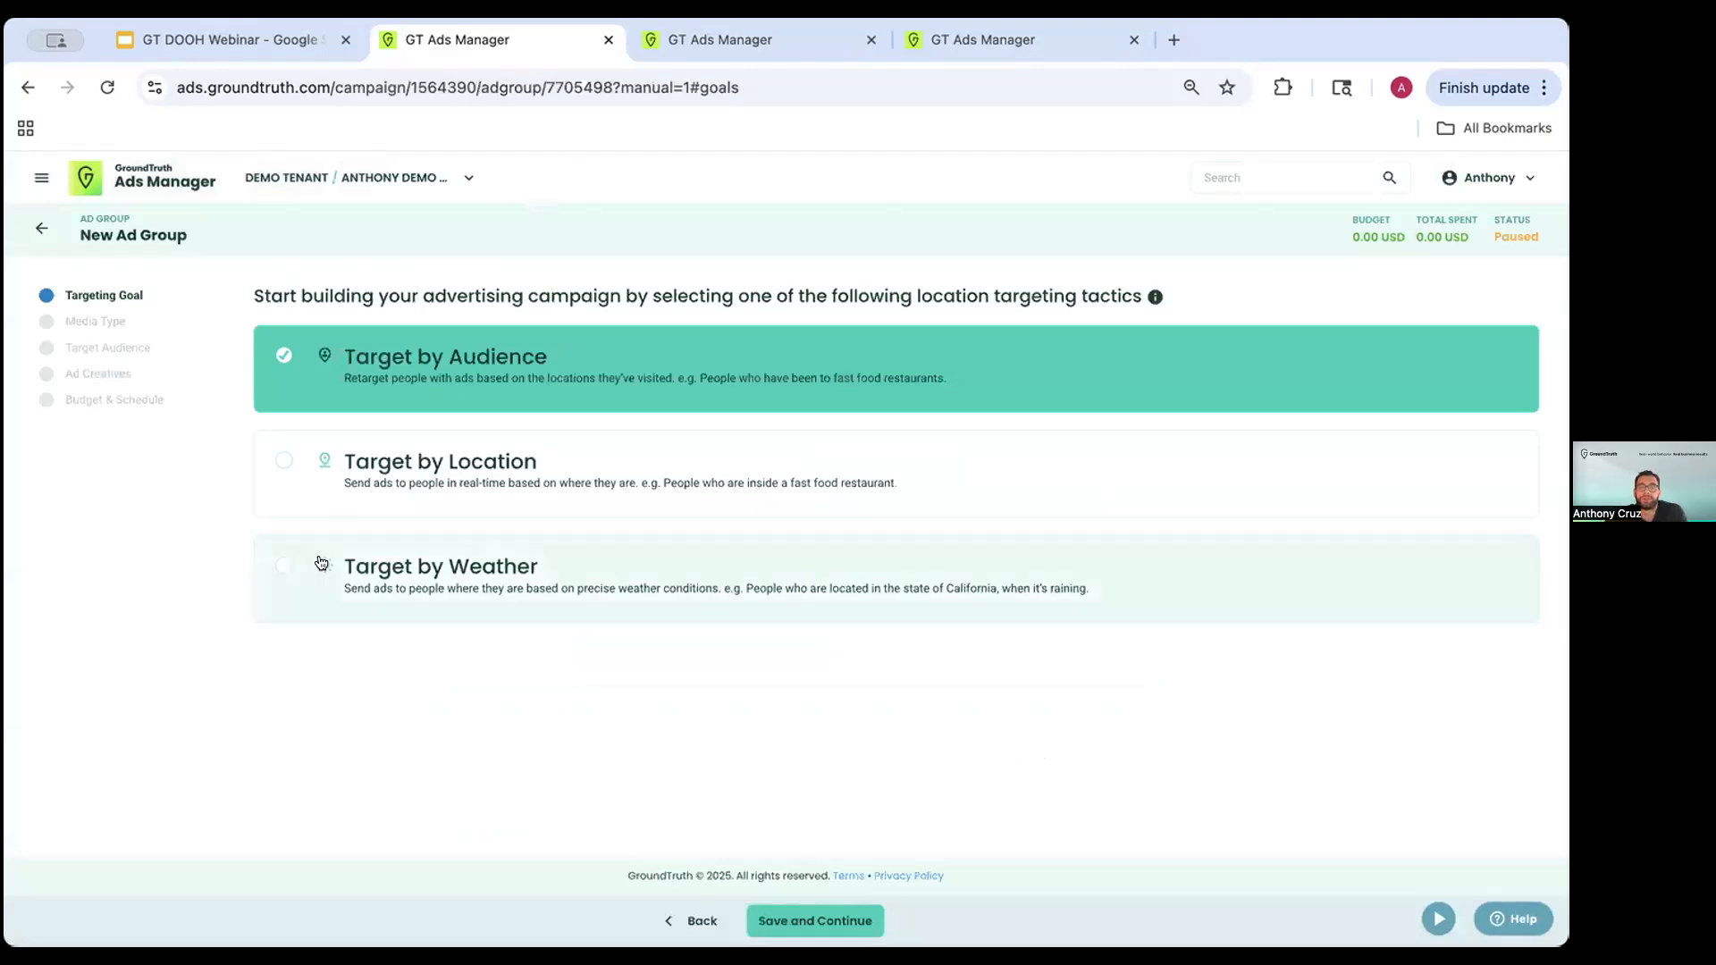
- Set the ad group's targeting goal to Target by Location with Geotargets and its media type to DOOH
left_click(365, 485)
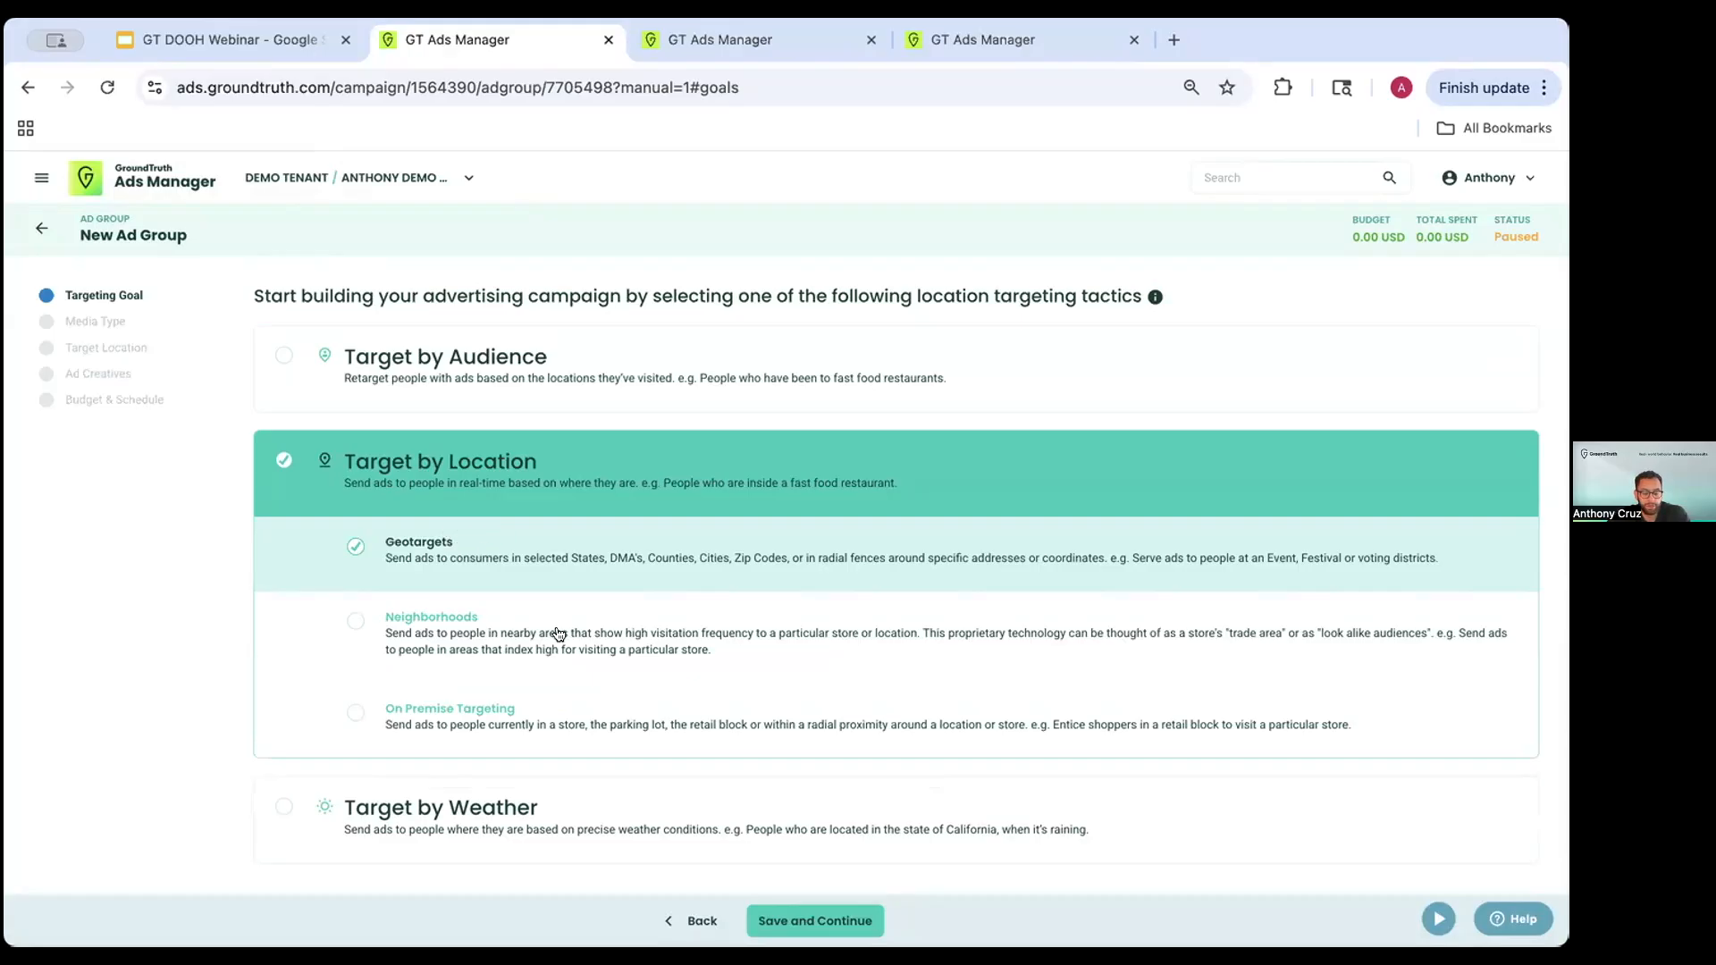
left_click(813, 921)
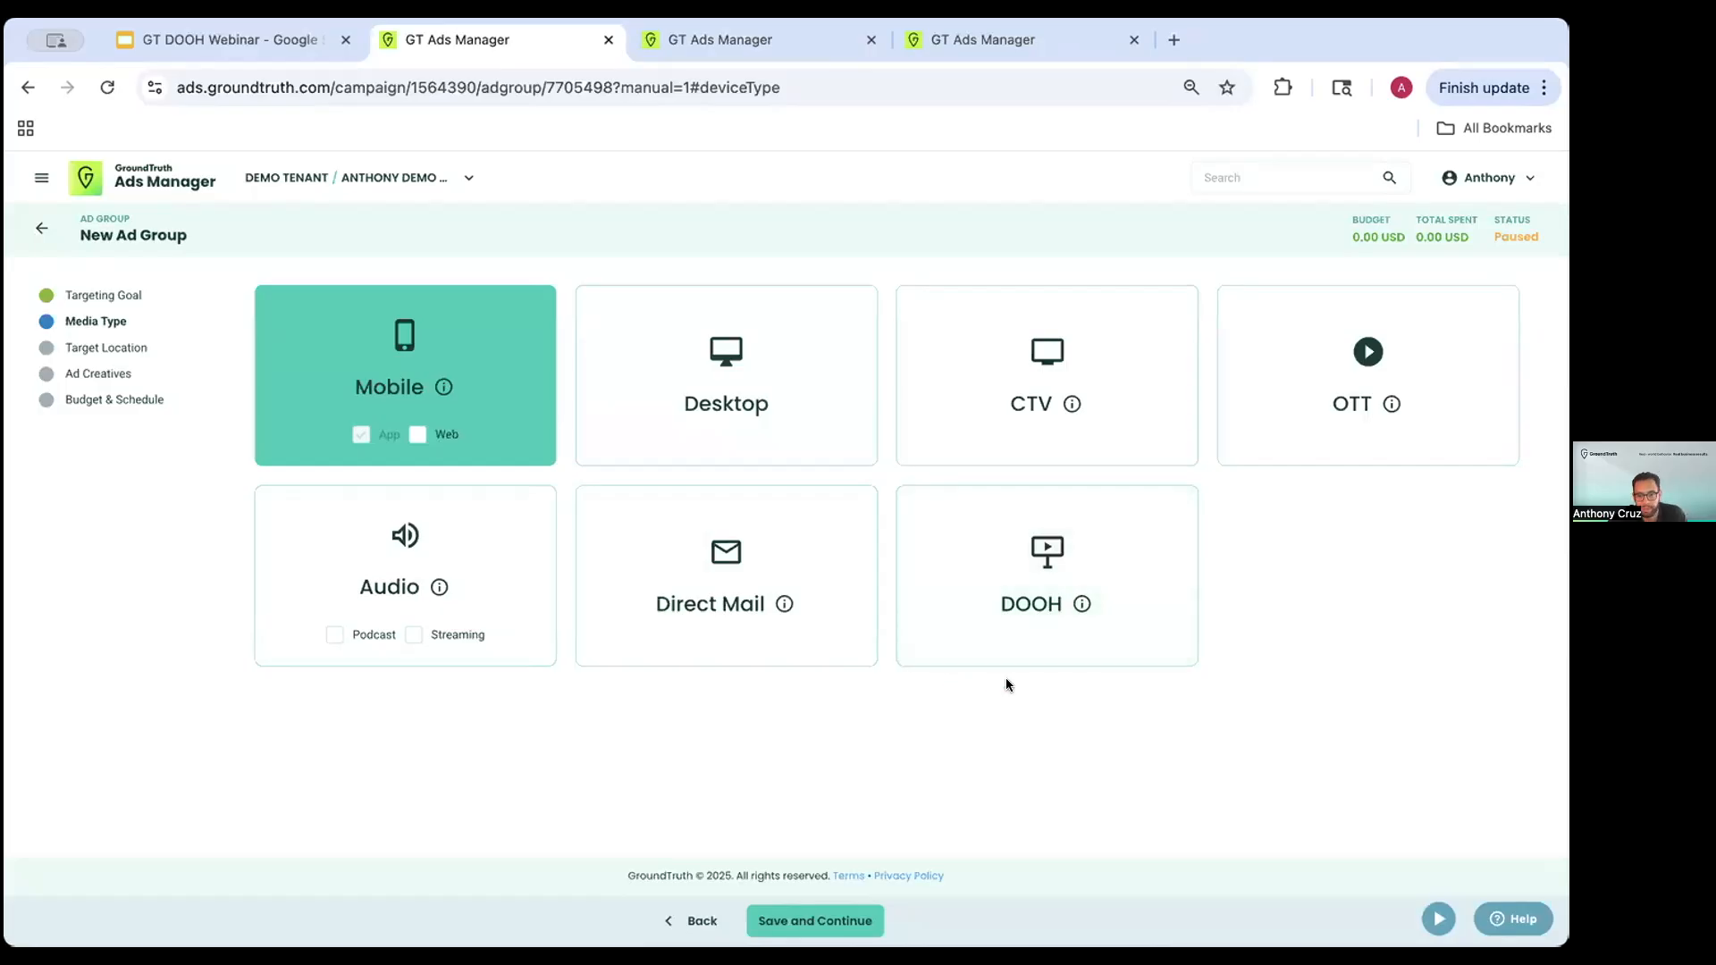
left_click(1065, 598)
left_click(849, 921)
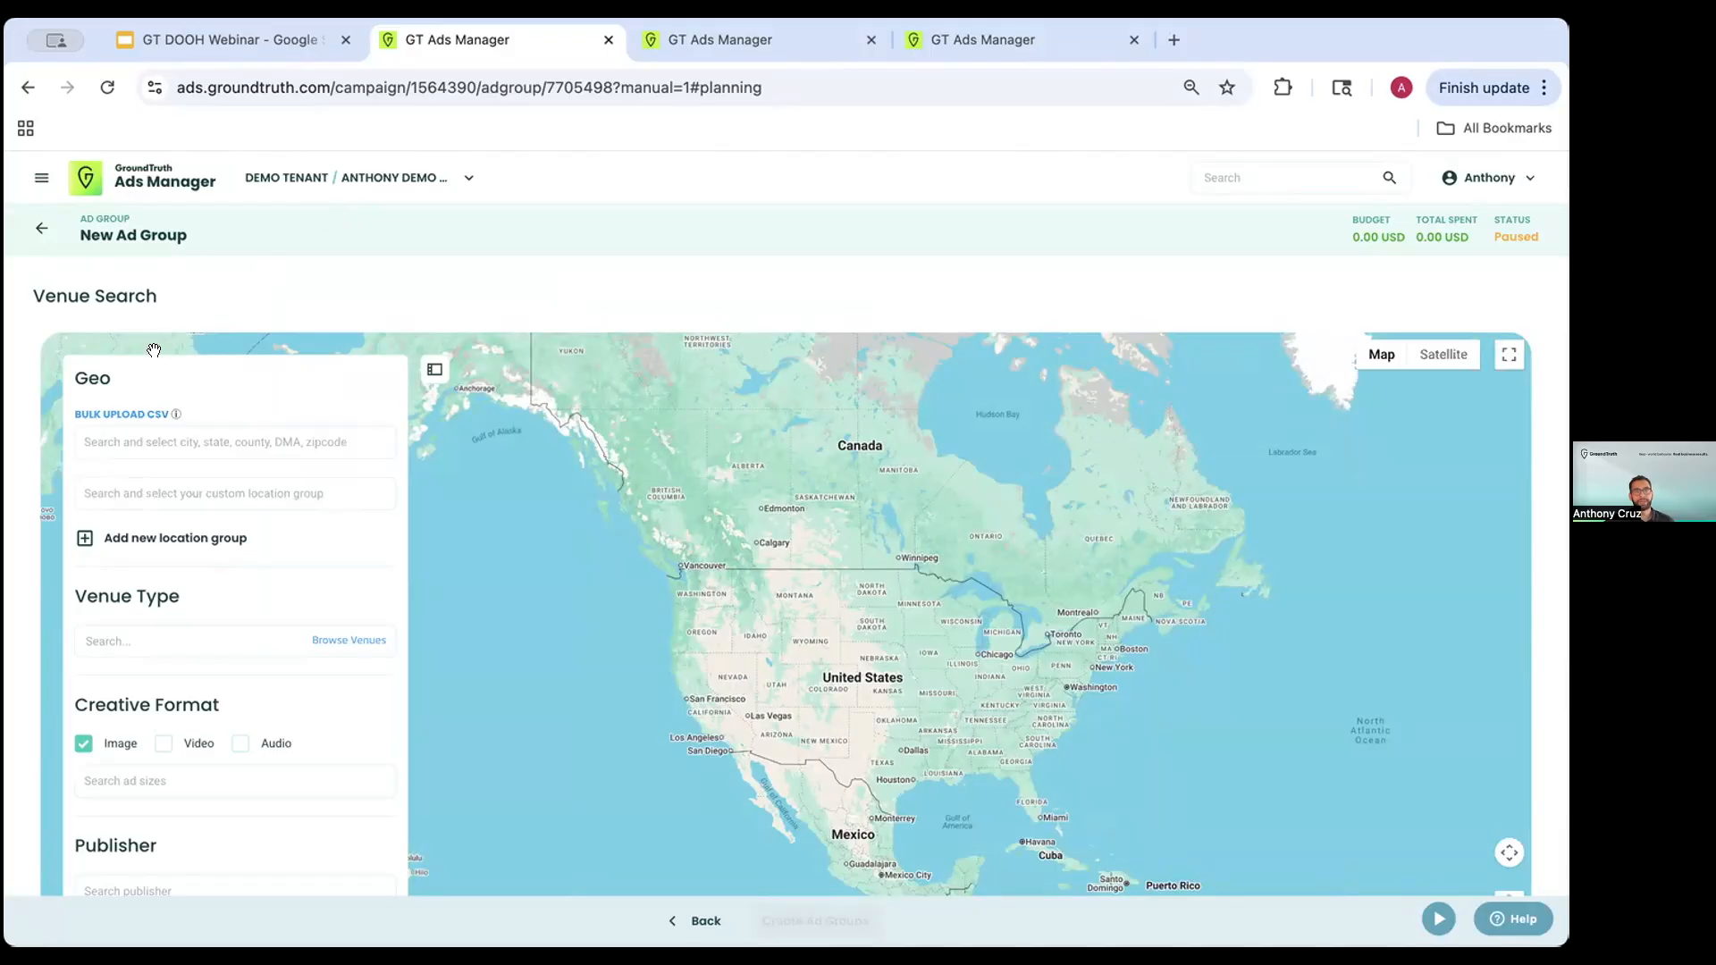
- Look over the venue search filters, budget and schedule, estimated results and ad groups review on the planning page
left_click(201, 429)
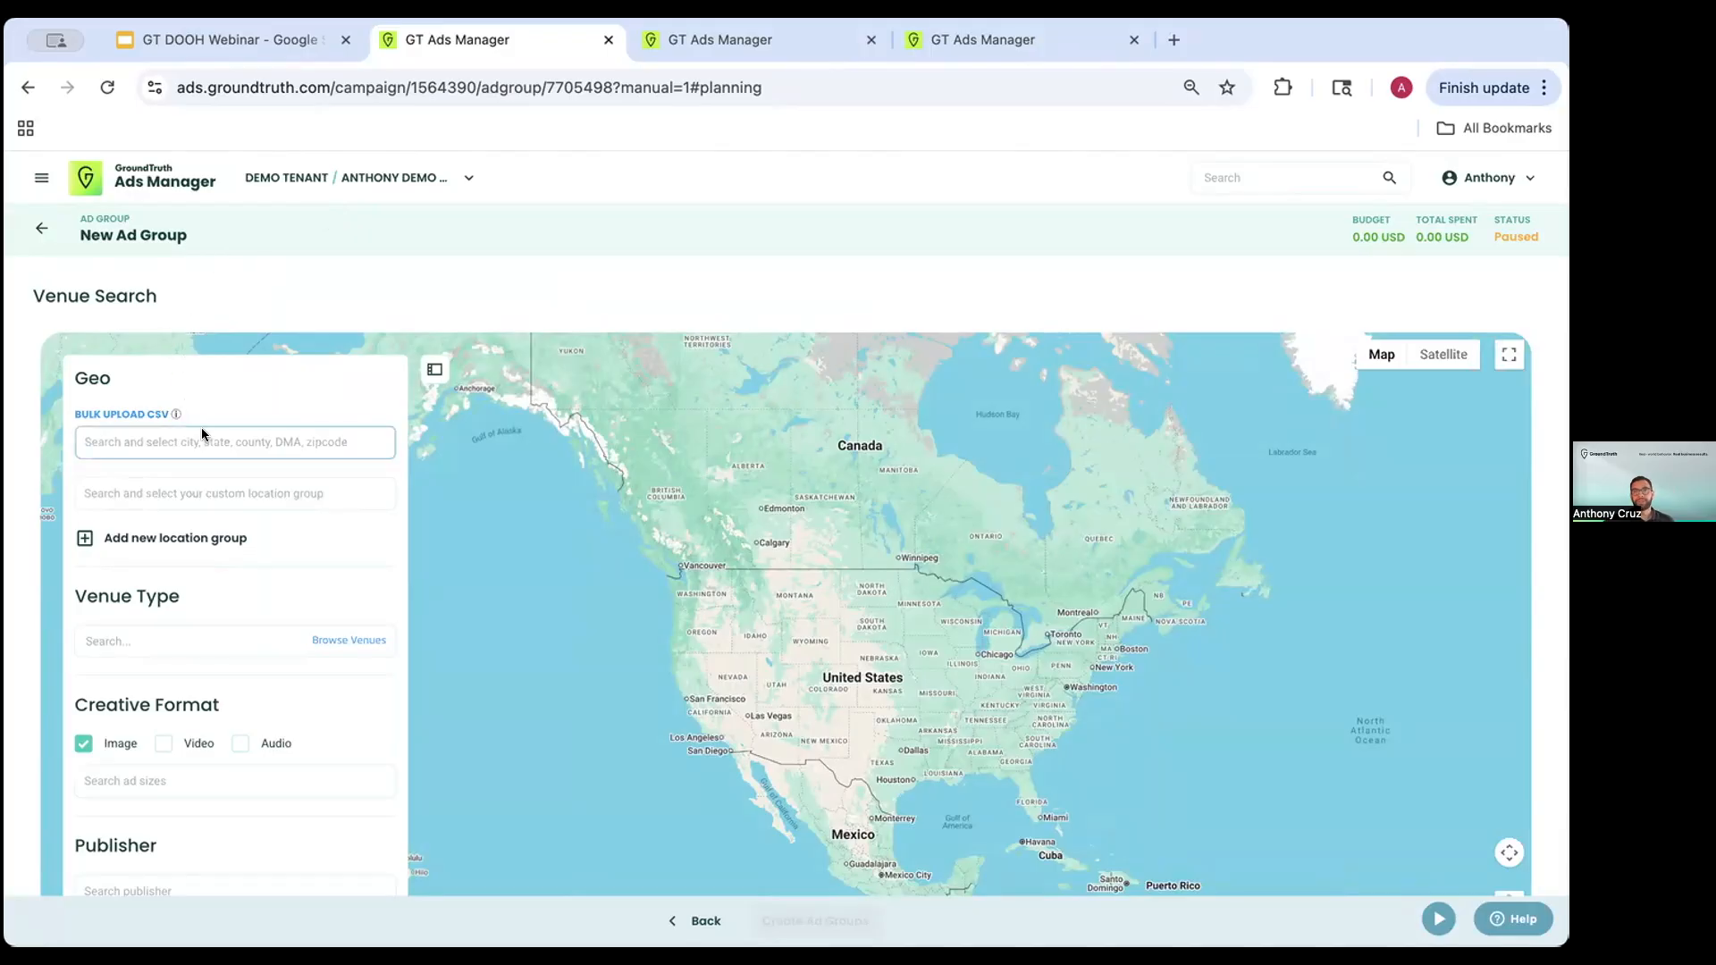
scroll(200, 433, "down", 3)
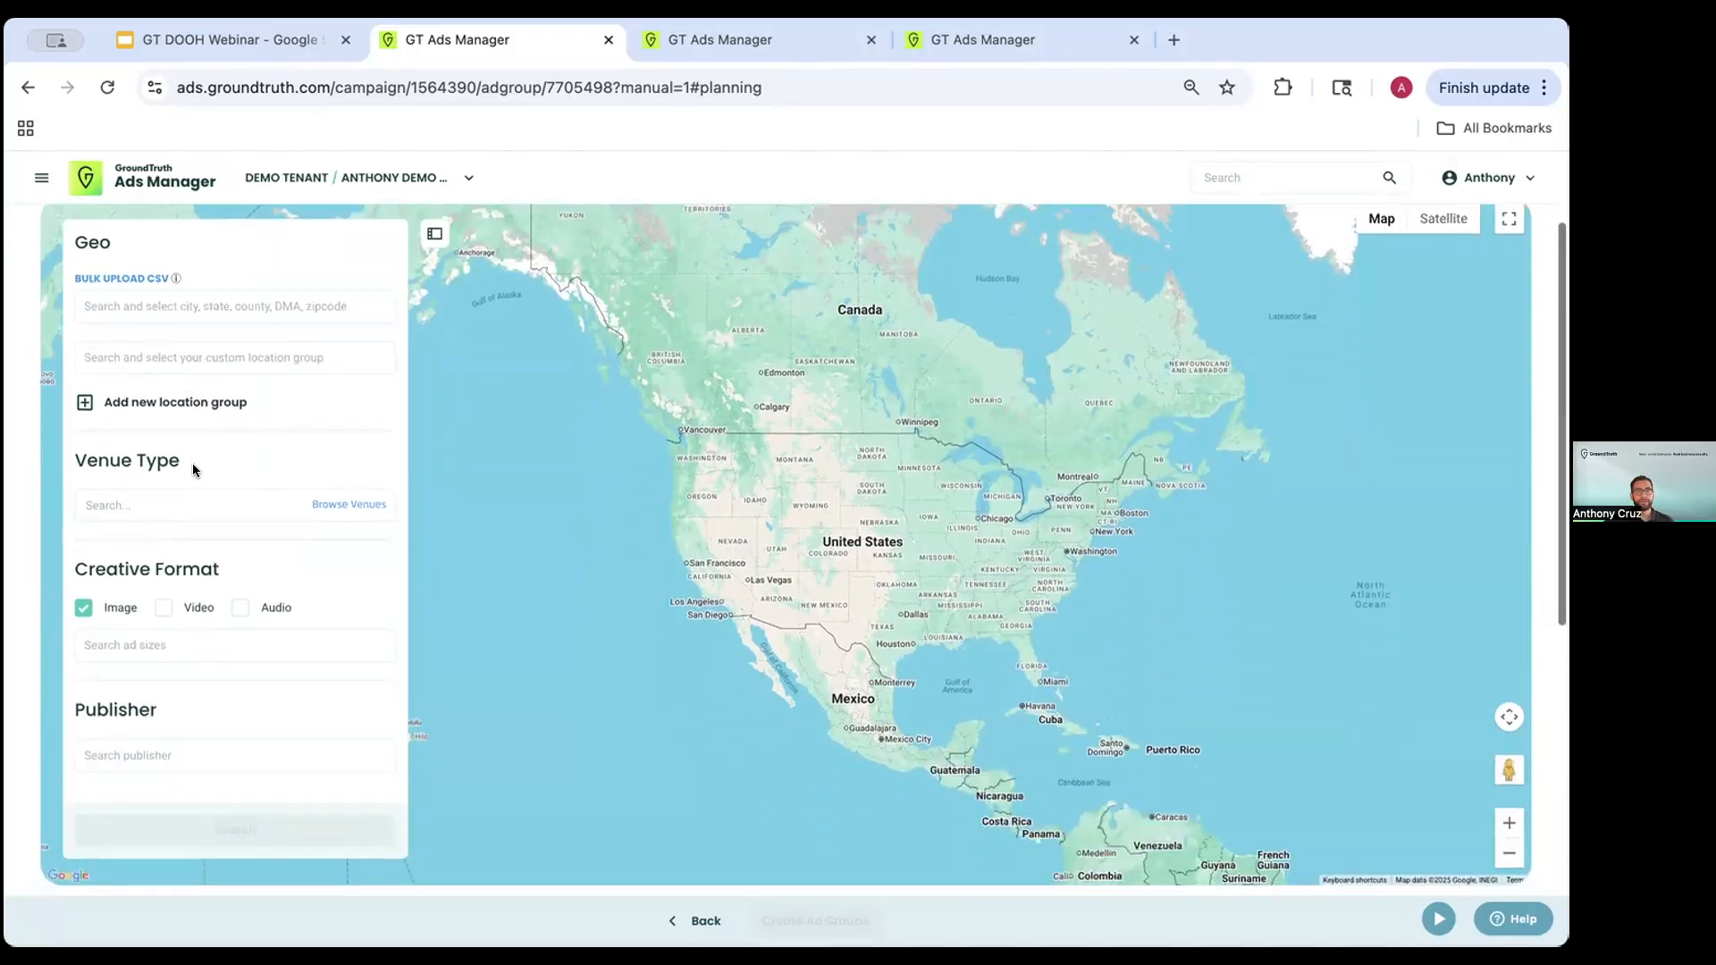
scroll(194, 471, "down", 5)
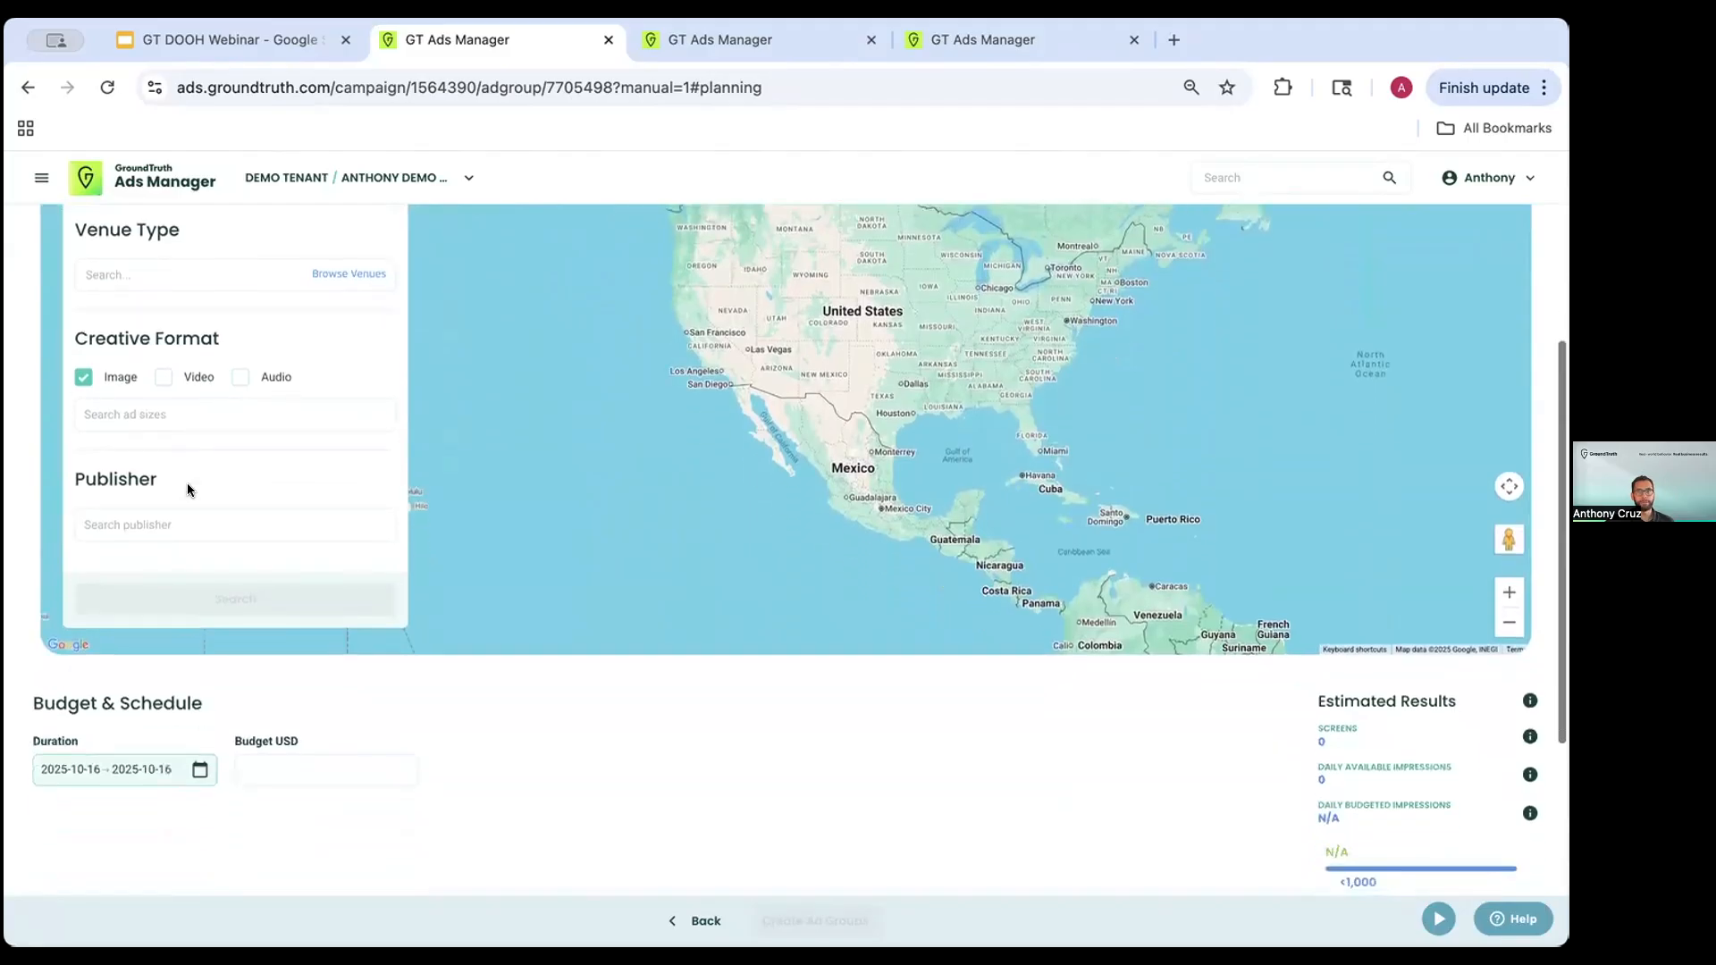
scroll(185, 501, "down", 2)
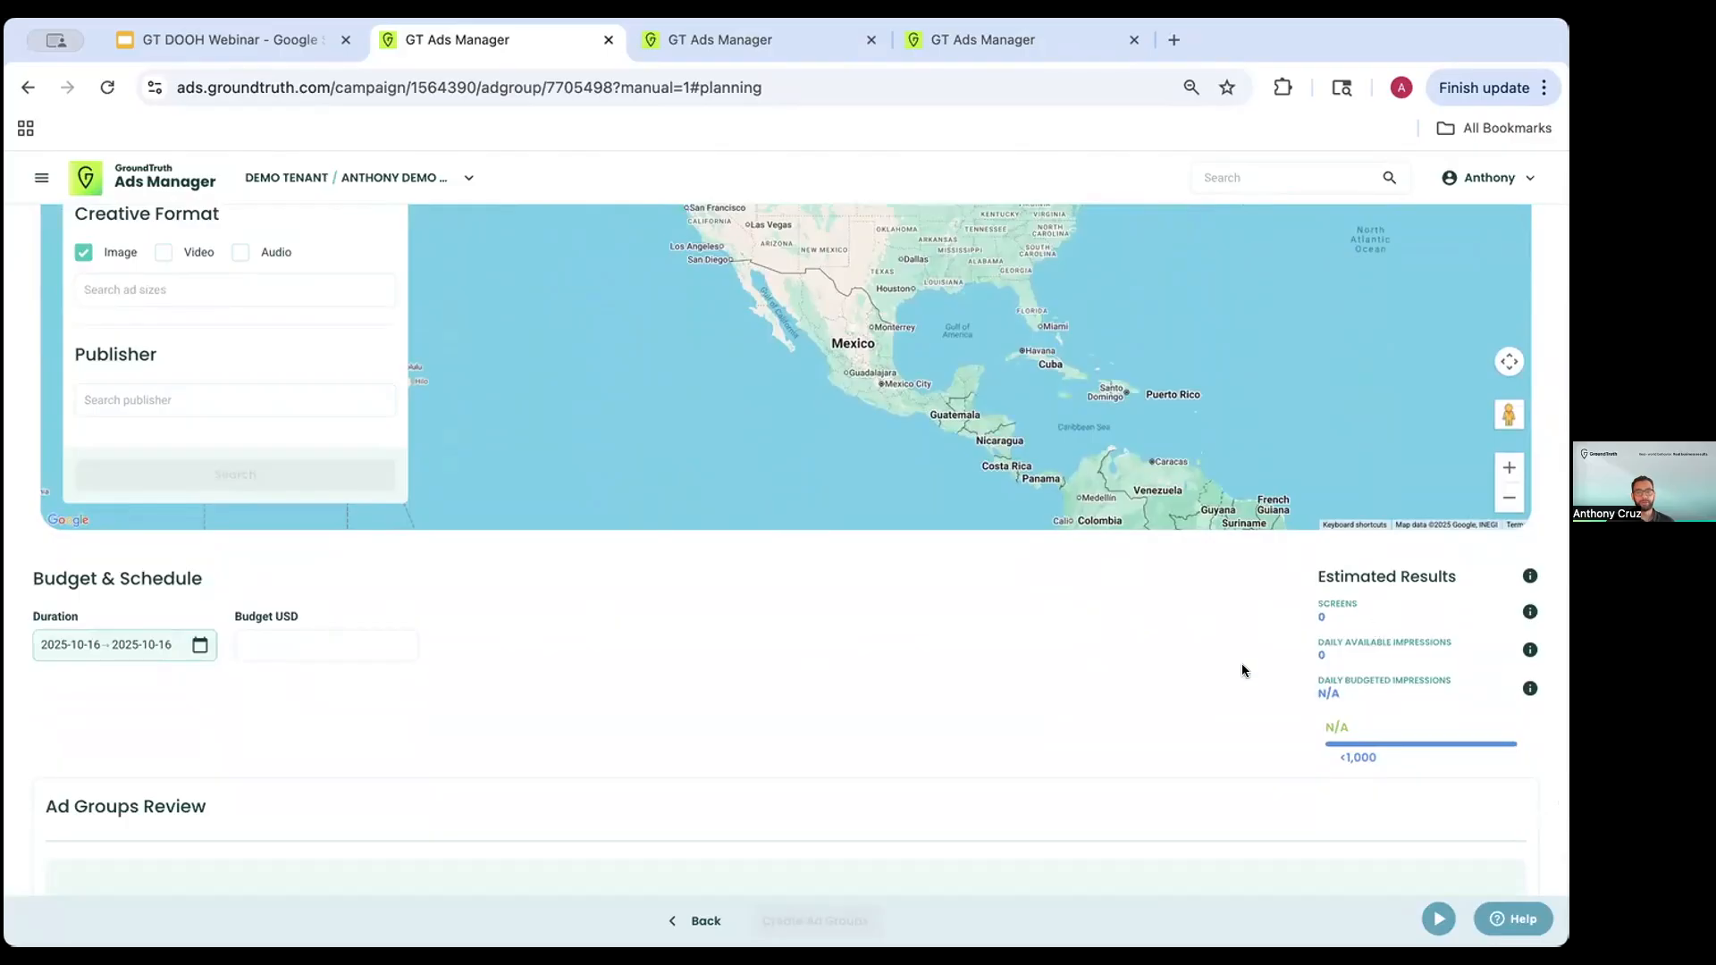
scroll(1173, 680, "down", 4)
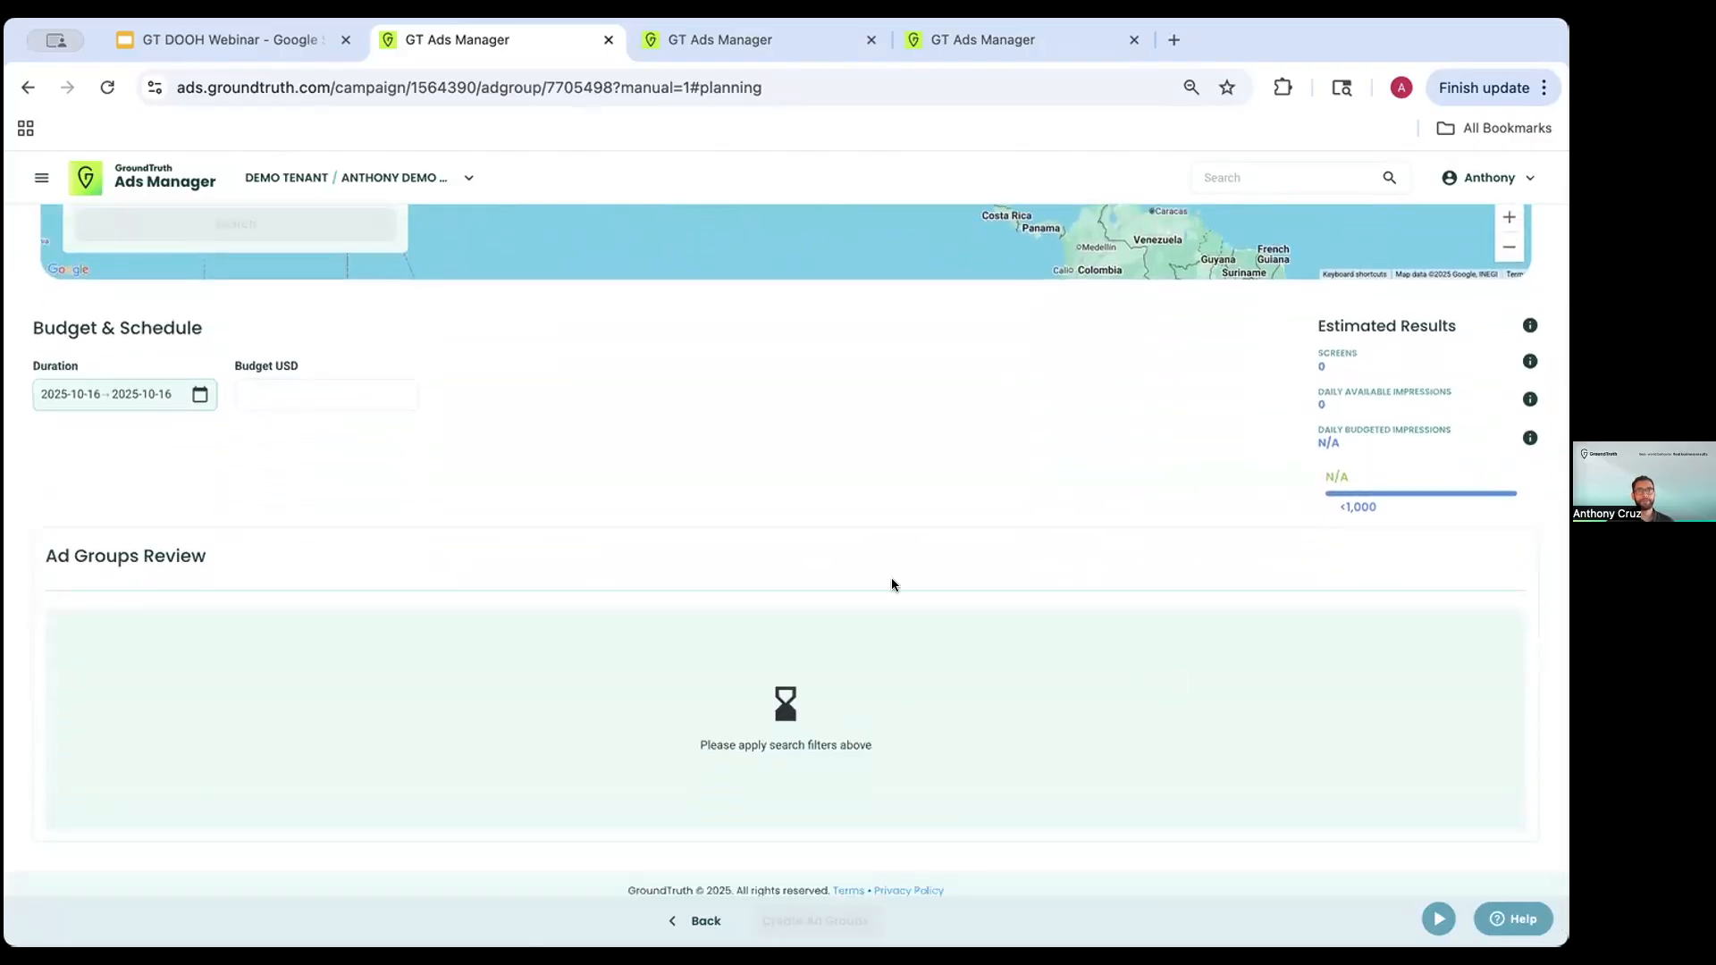
scroll(425, 466, "up", 5)
scroll(254, 484, "down", 1)
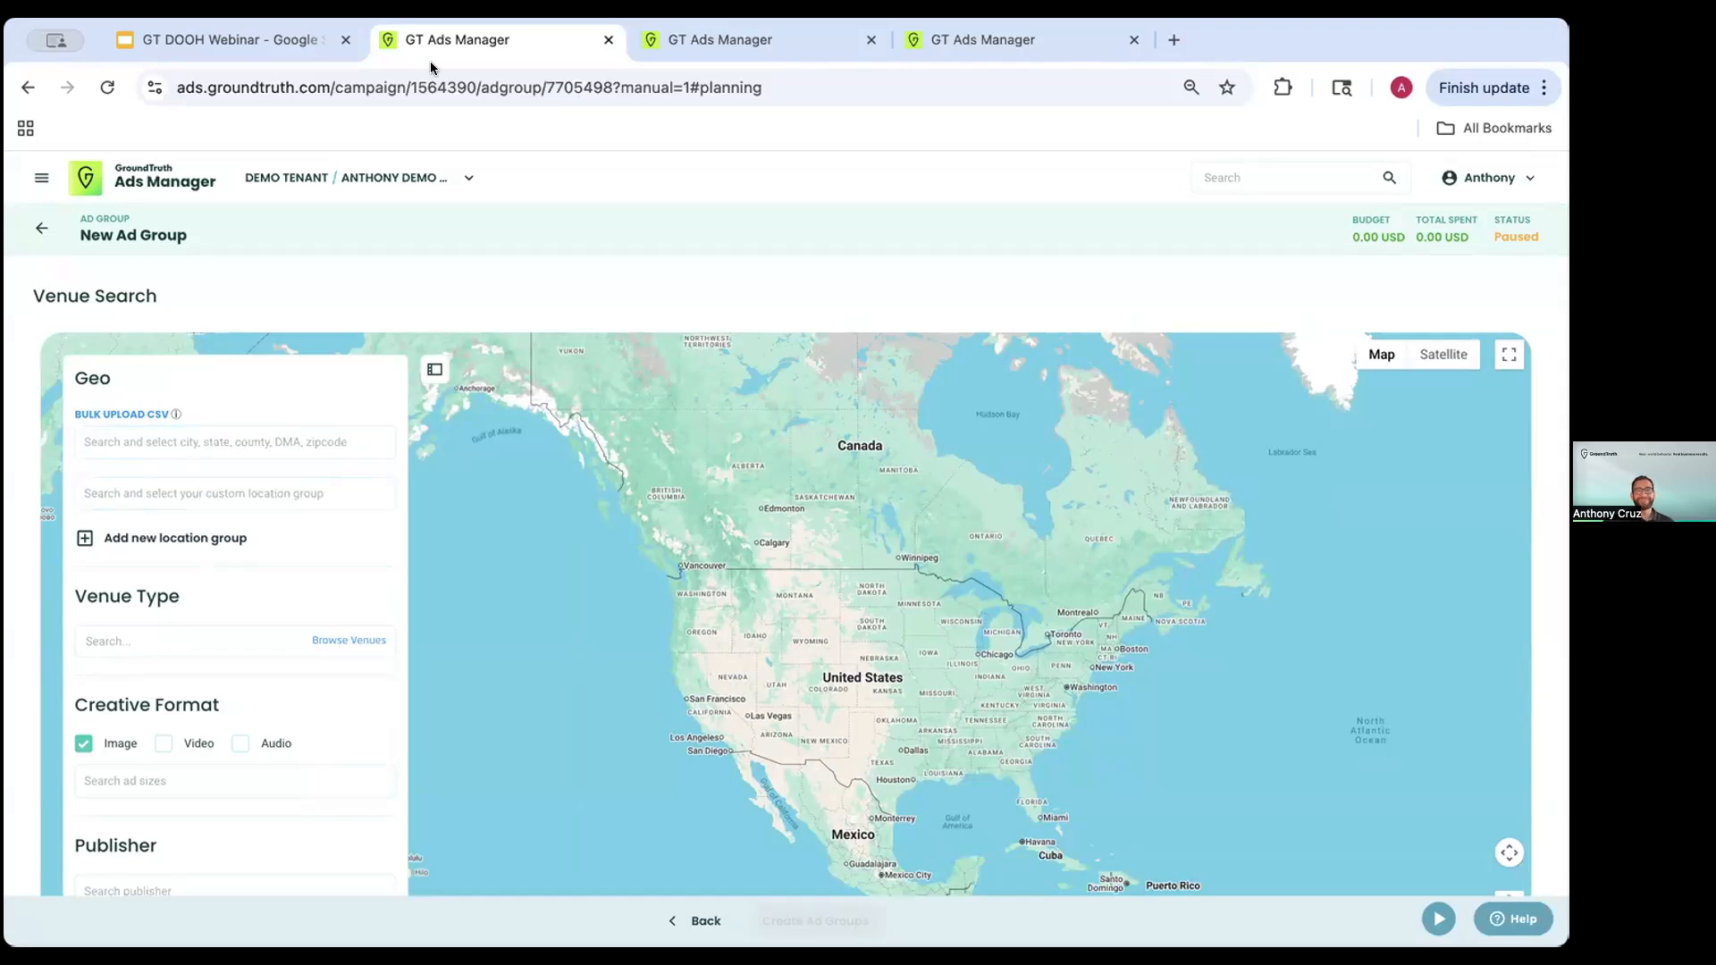
left_click(260, 492)
type("Manhattan")
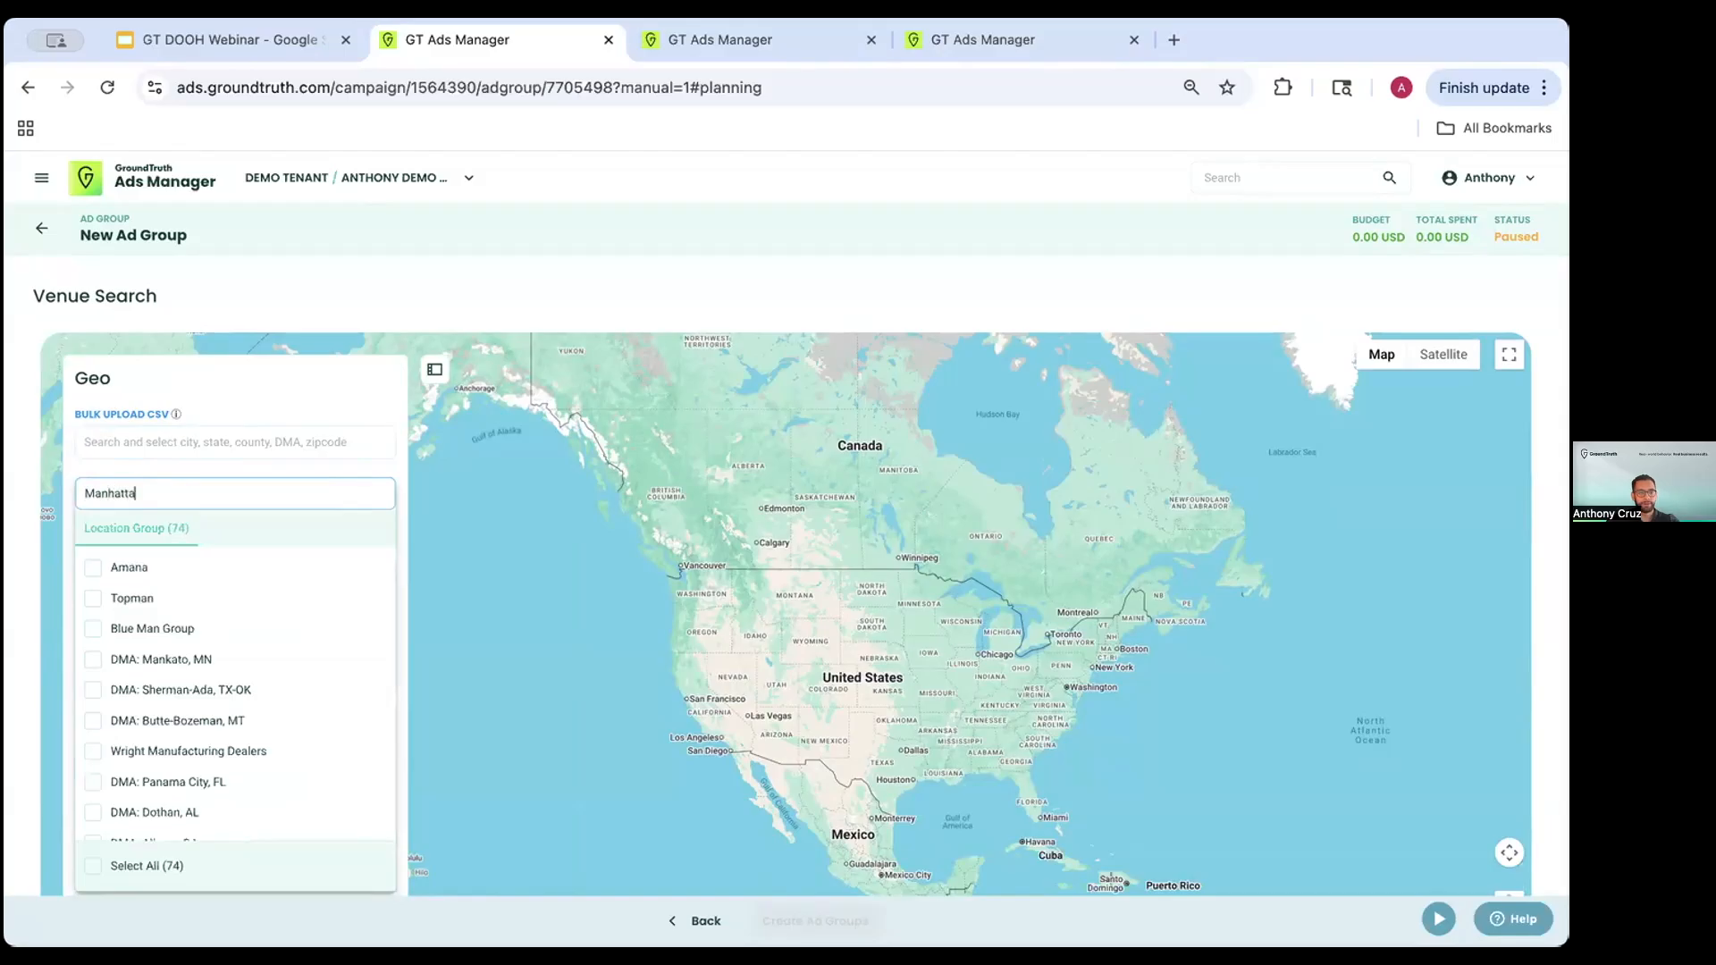
key("super+BackSpace")
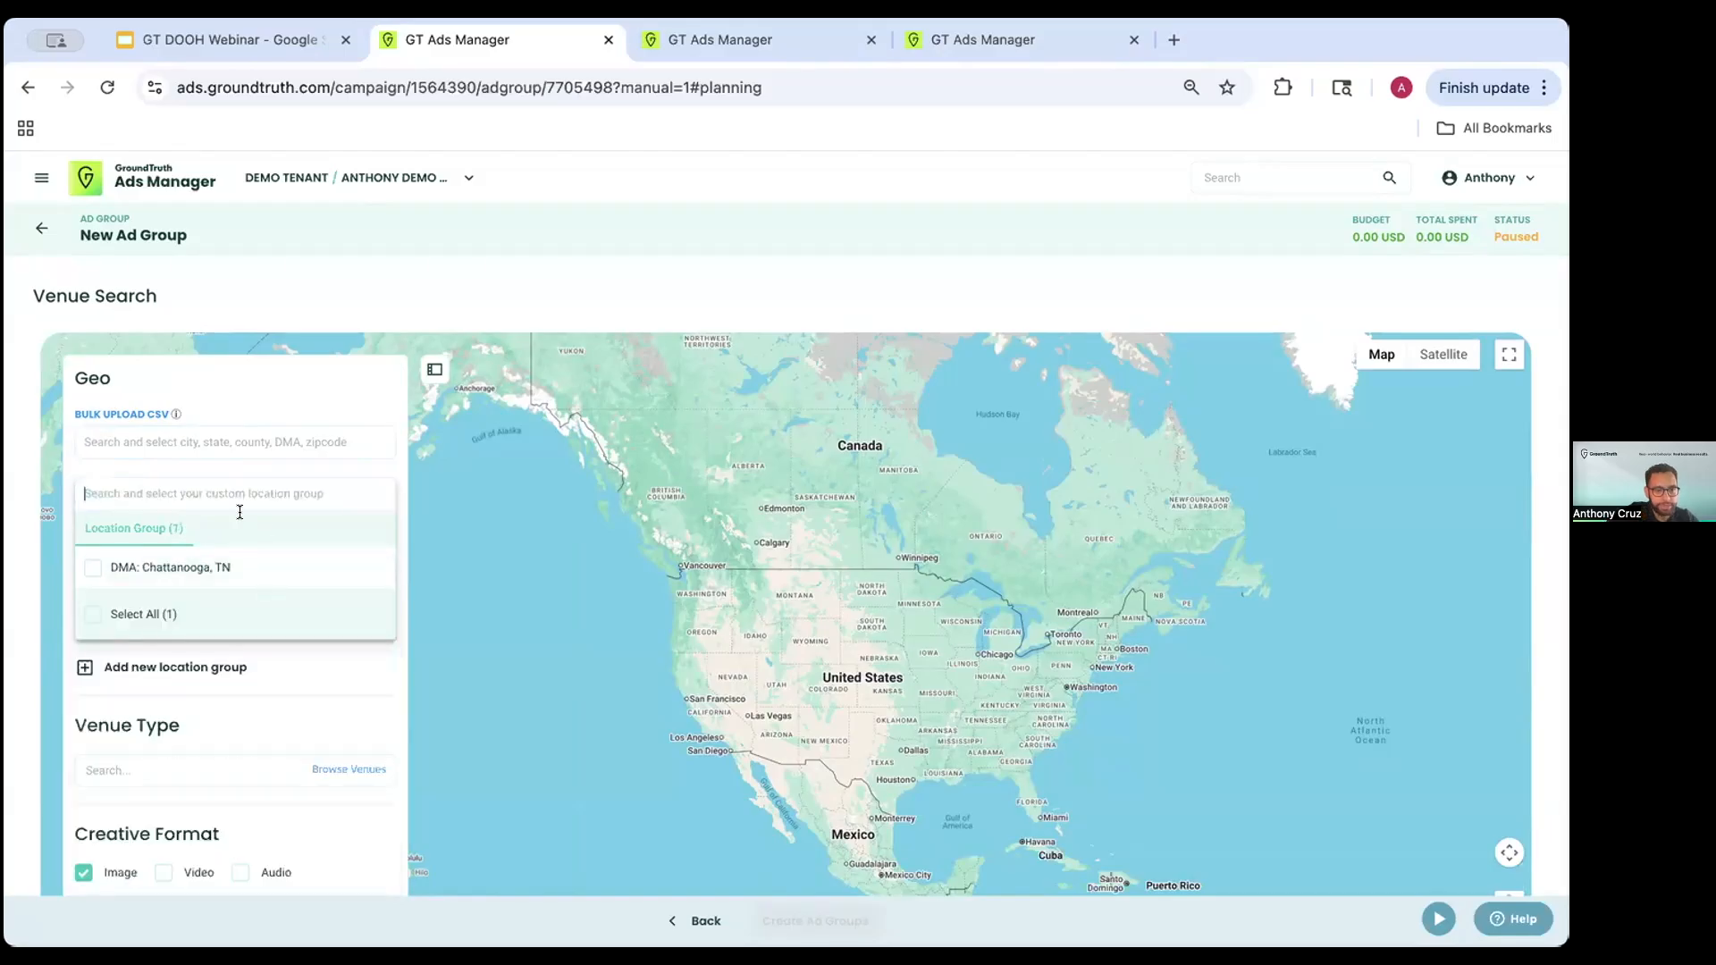
- Add the city of Manhattan, NY as a geo location filter and run the venue search for image screens
left_click(219, 432)
type("Man")
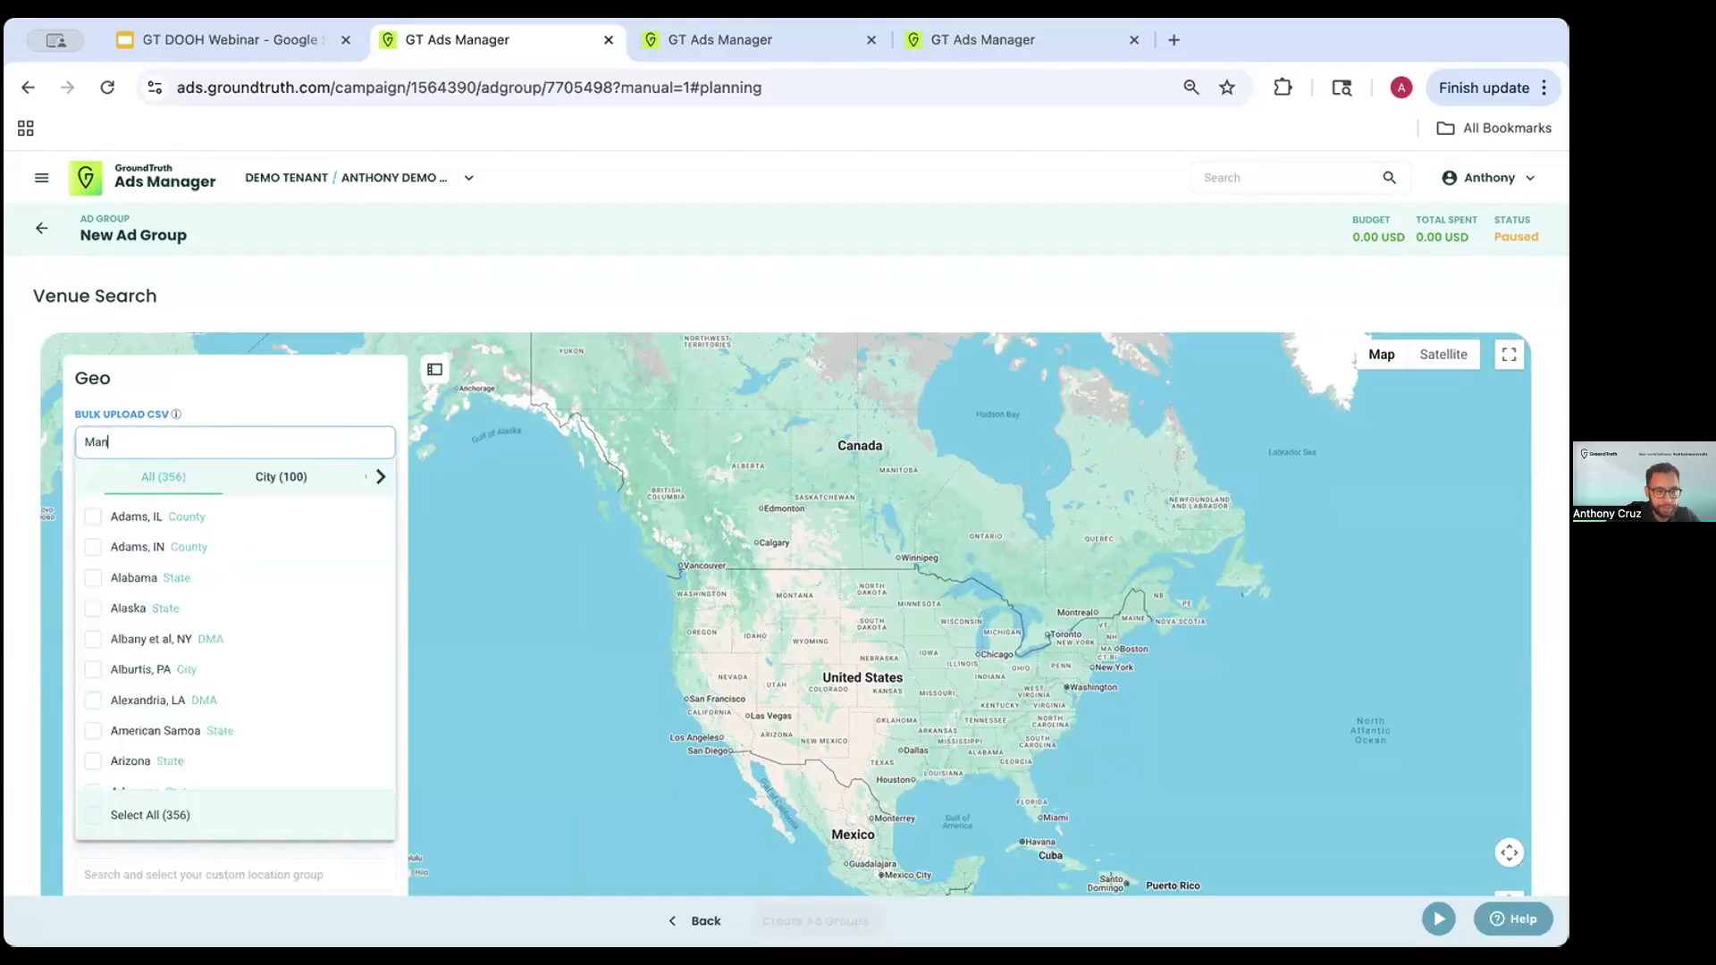
type("hattan")
left_click(285, 477)
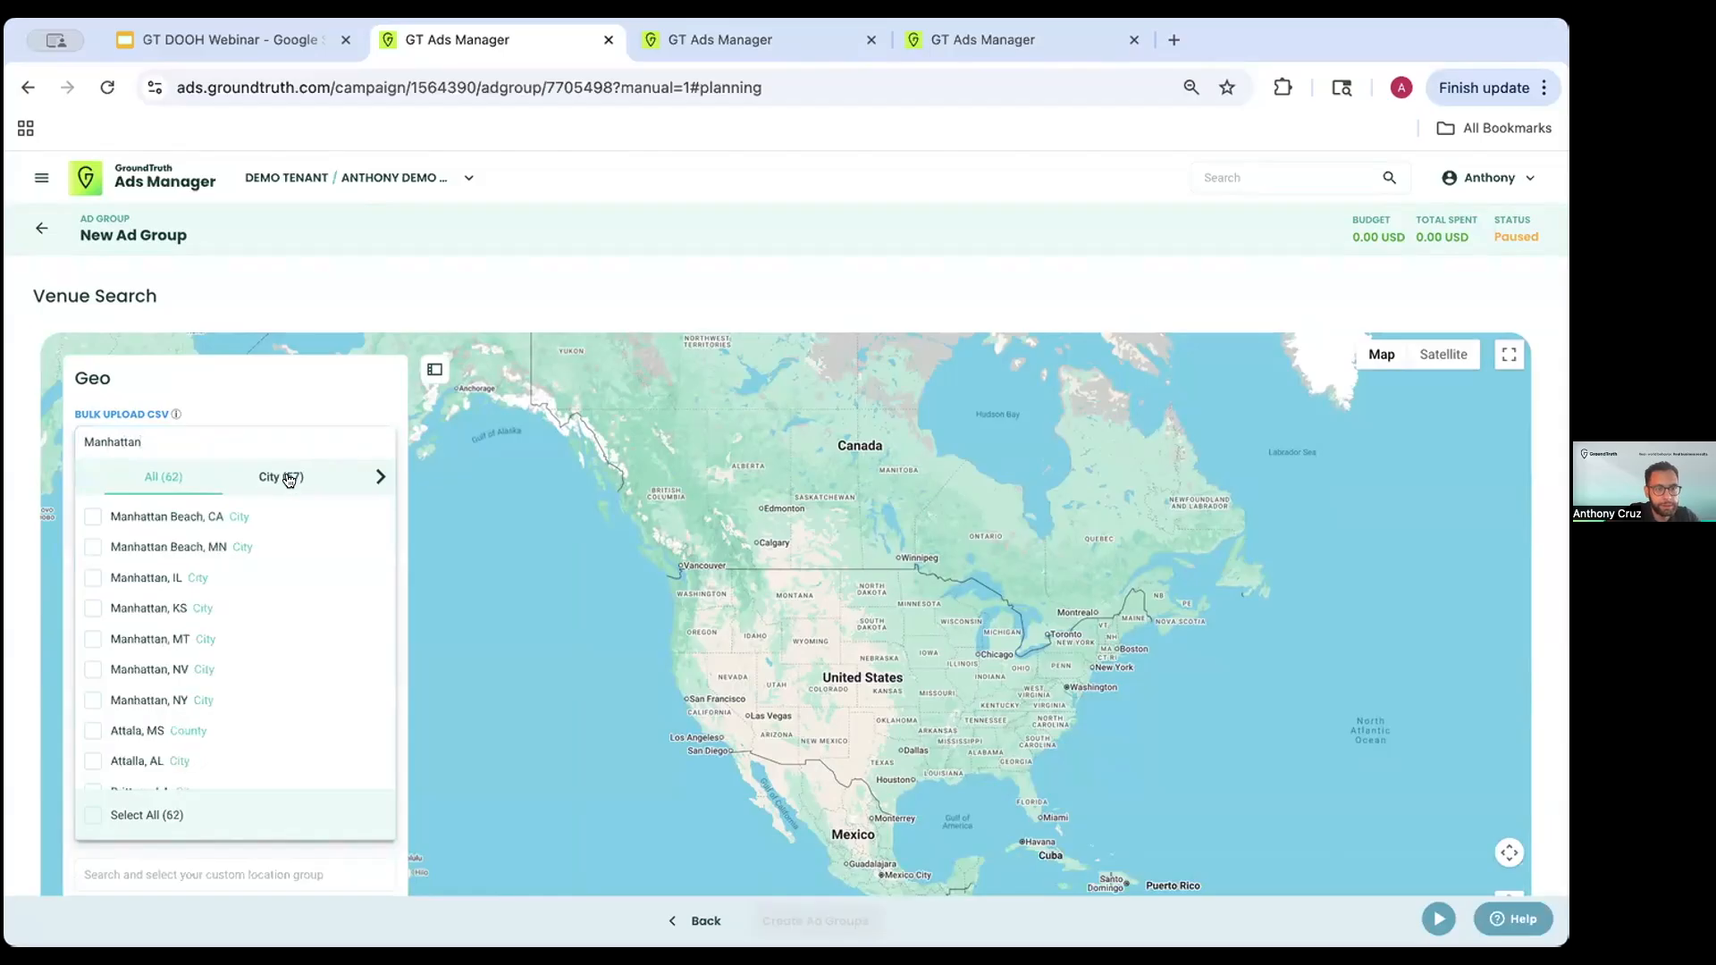
left_click(235, 579)
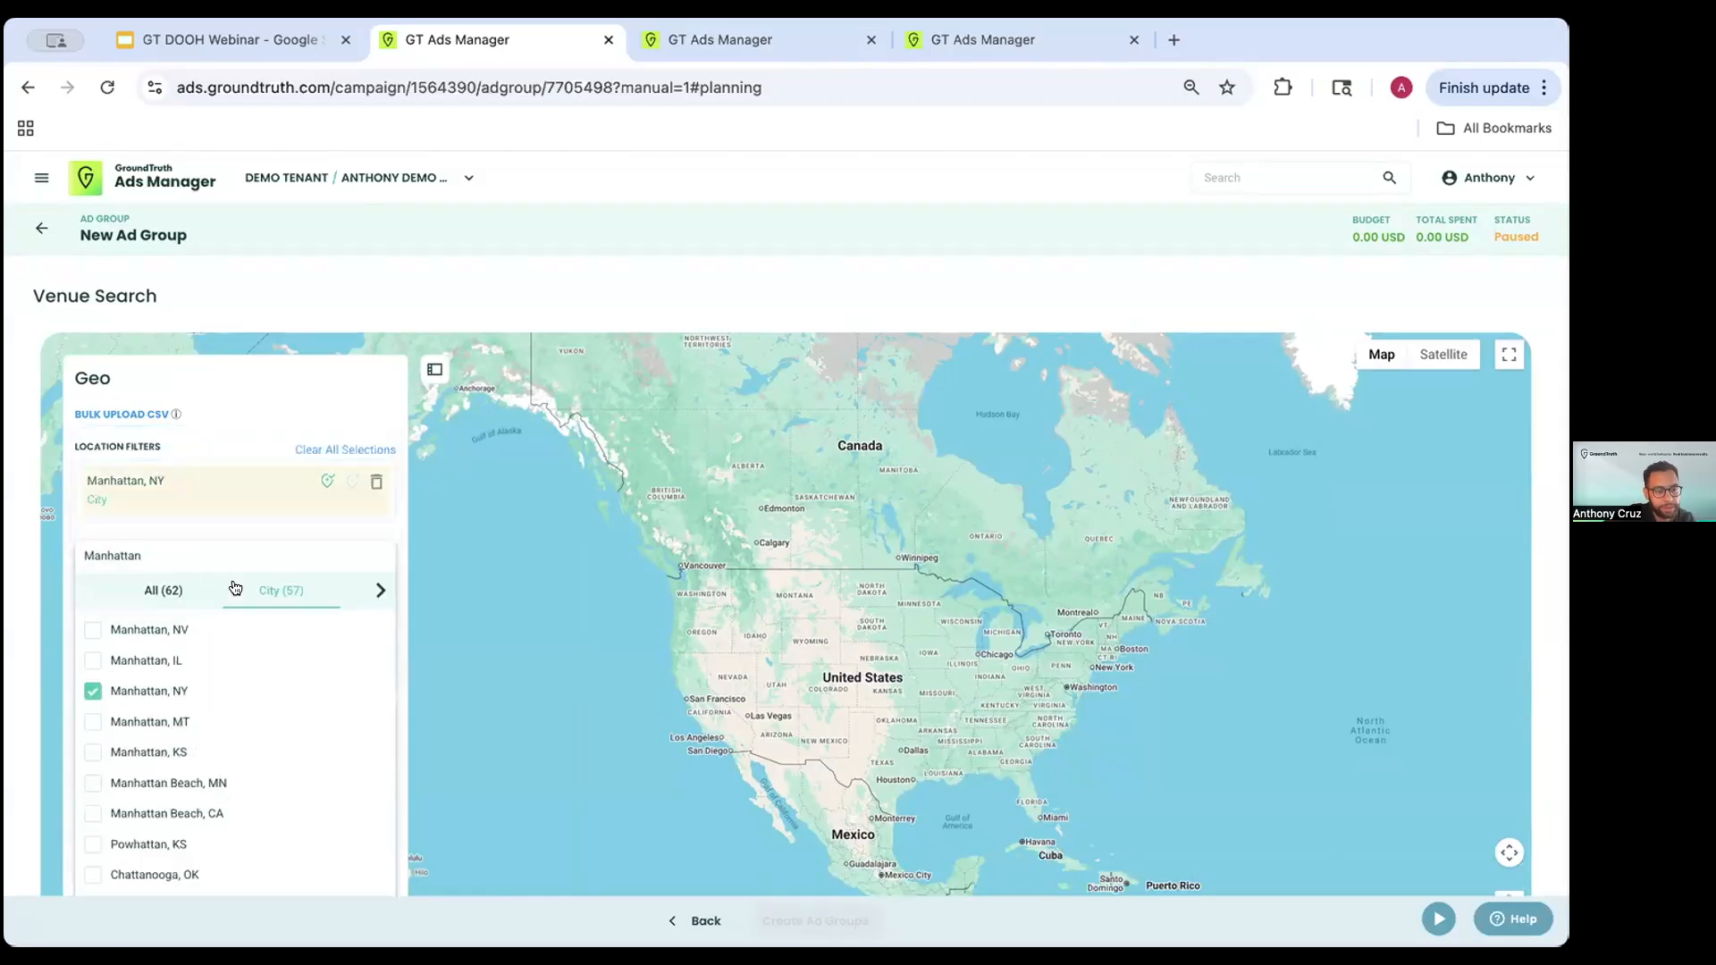
left_click(261, 391)
scroll(261, 393, "down", 6)
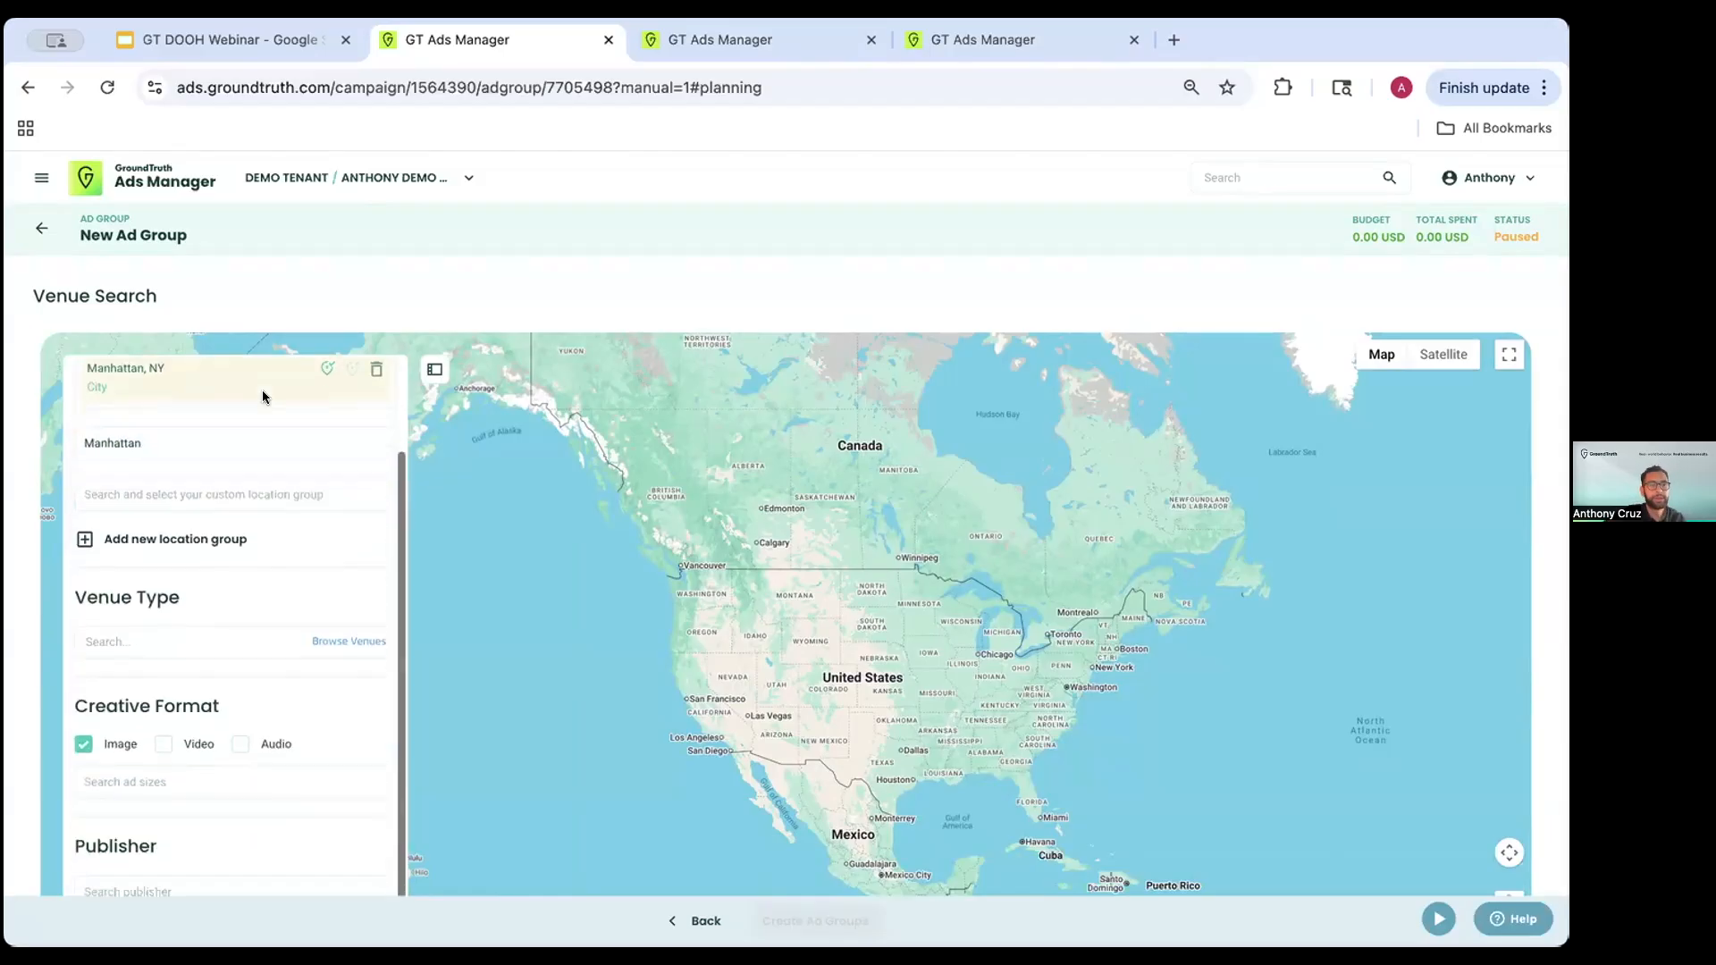
left_click(191, 733)
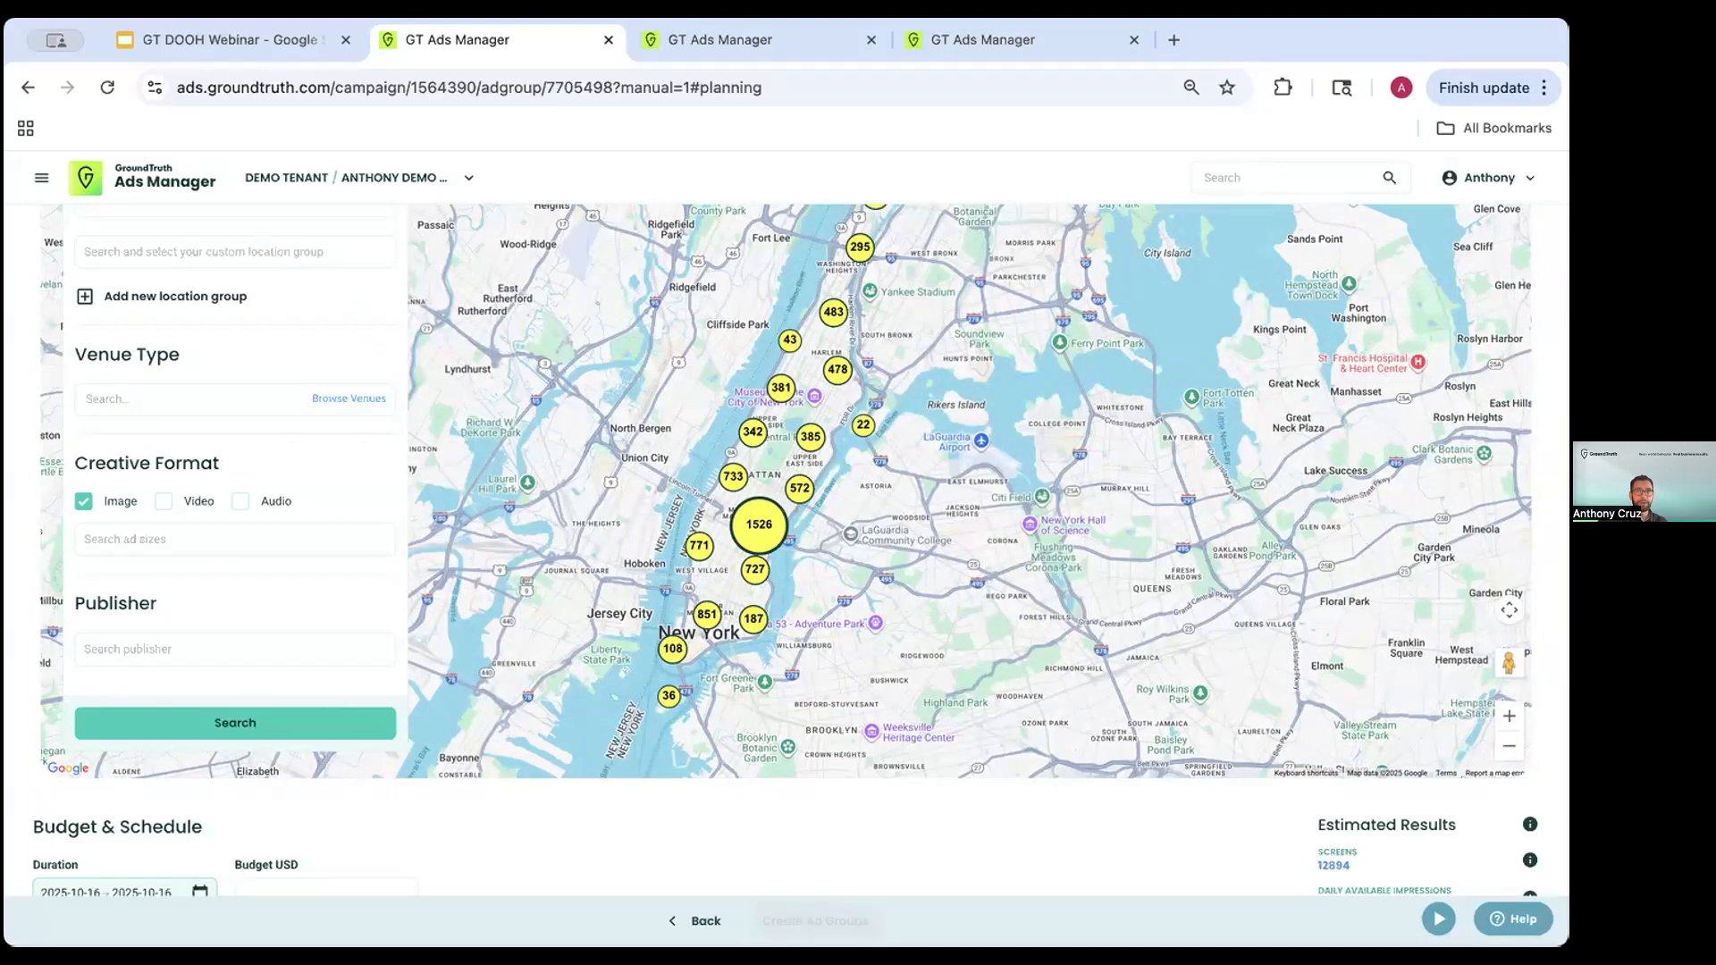
scroll(275, 440, "up", 2)
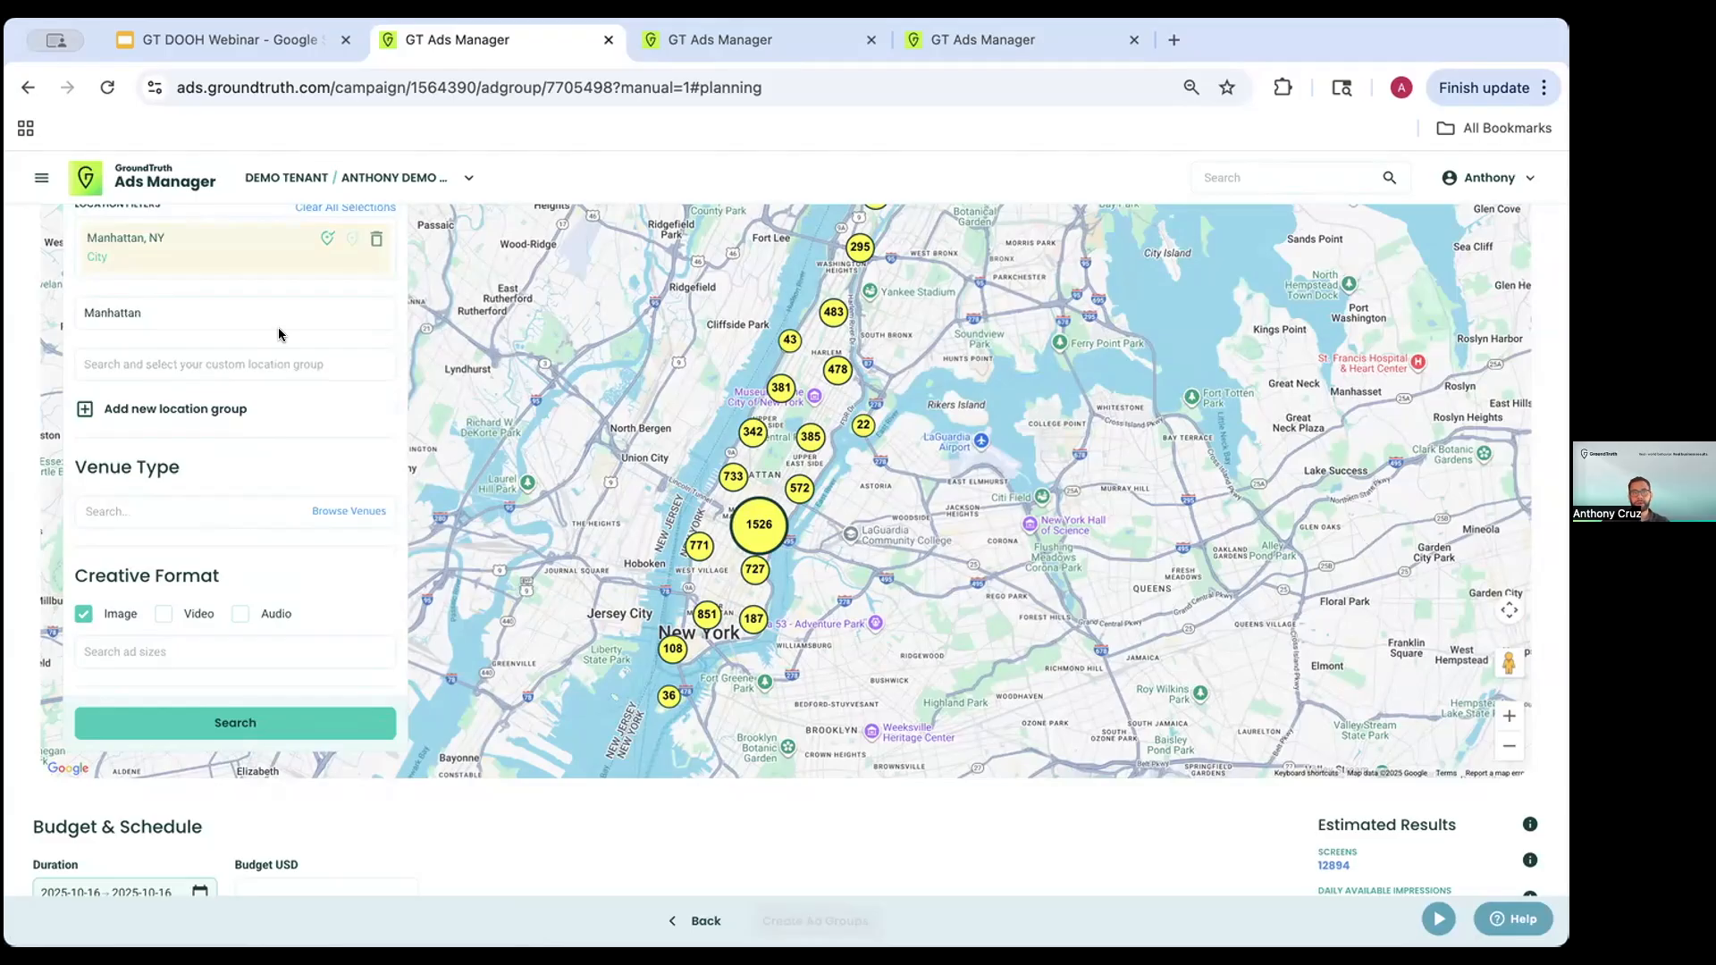
scroll(278, 334, "up", 1)
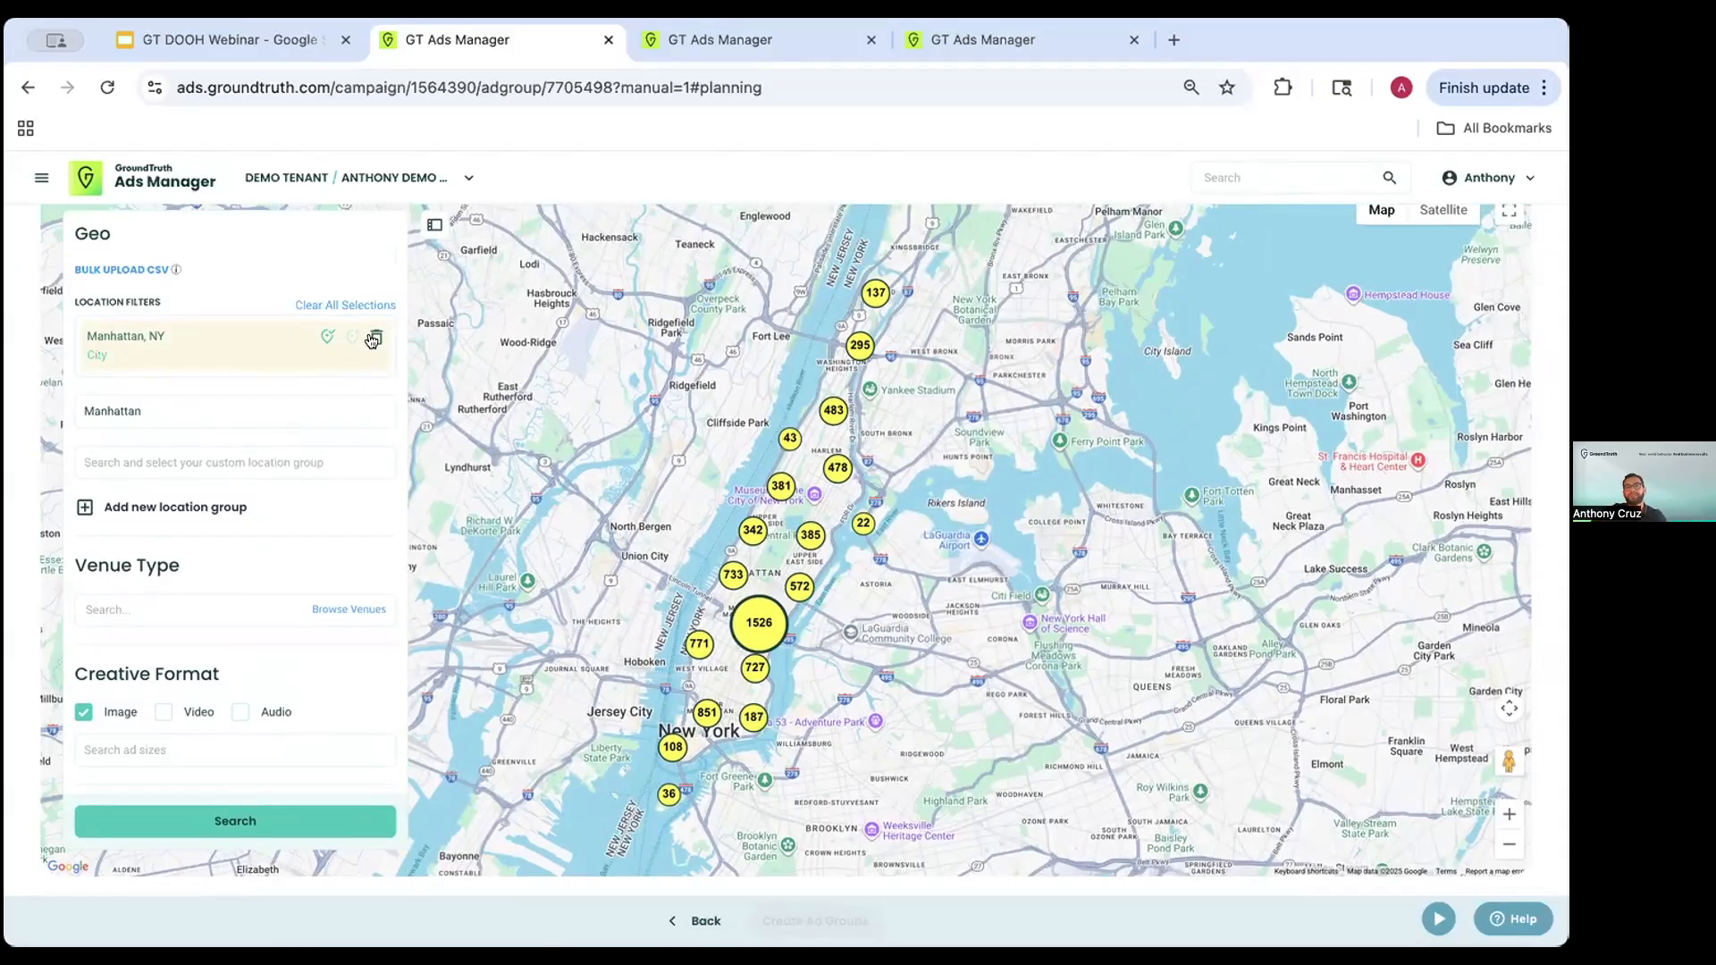
left_click(40, 182)
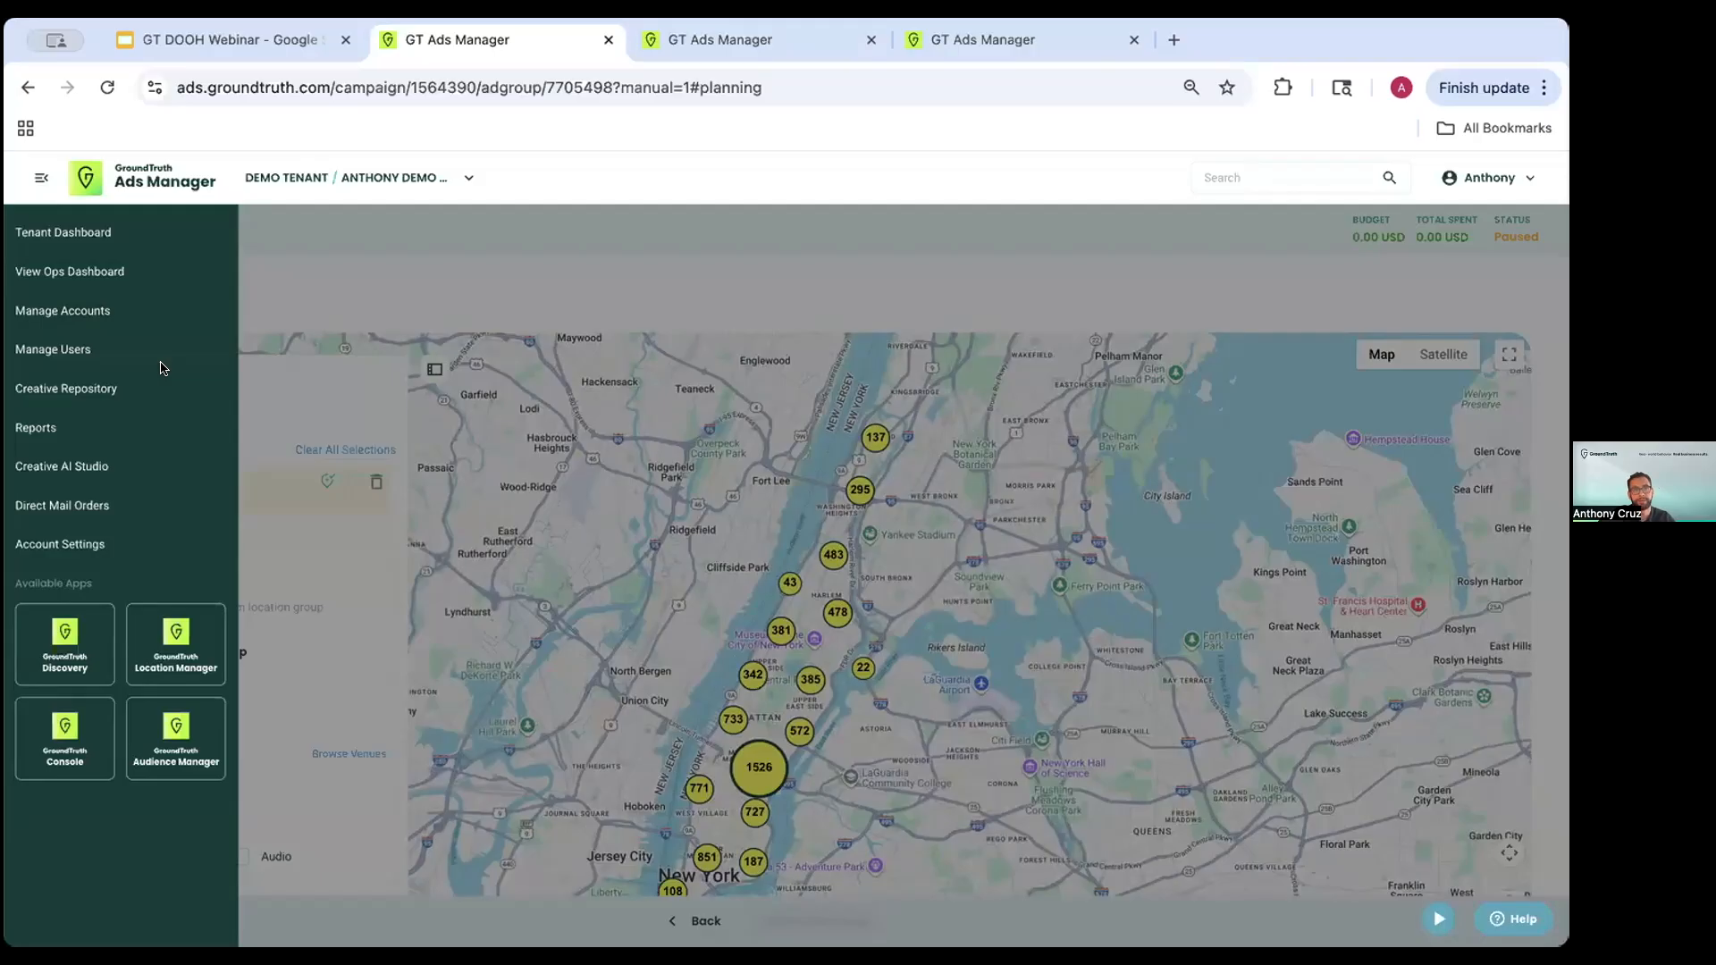
left_click(297, 371)
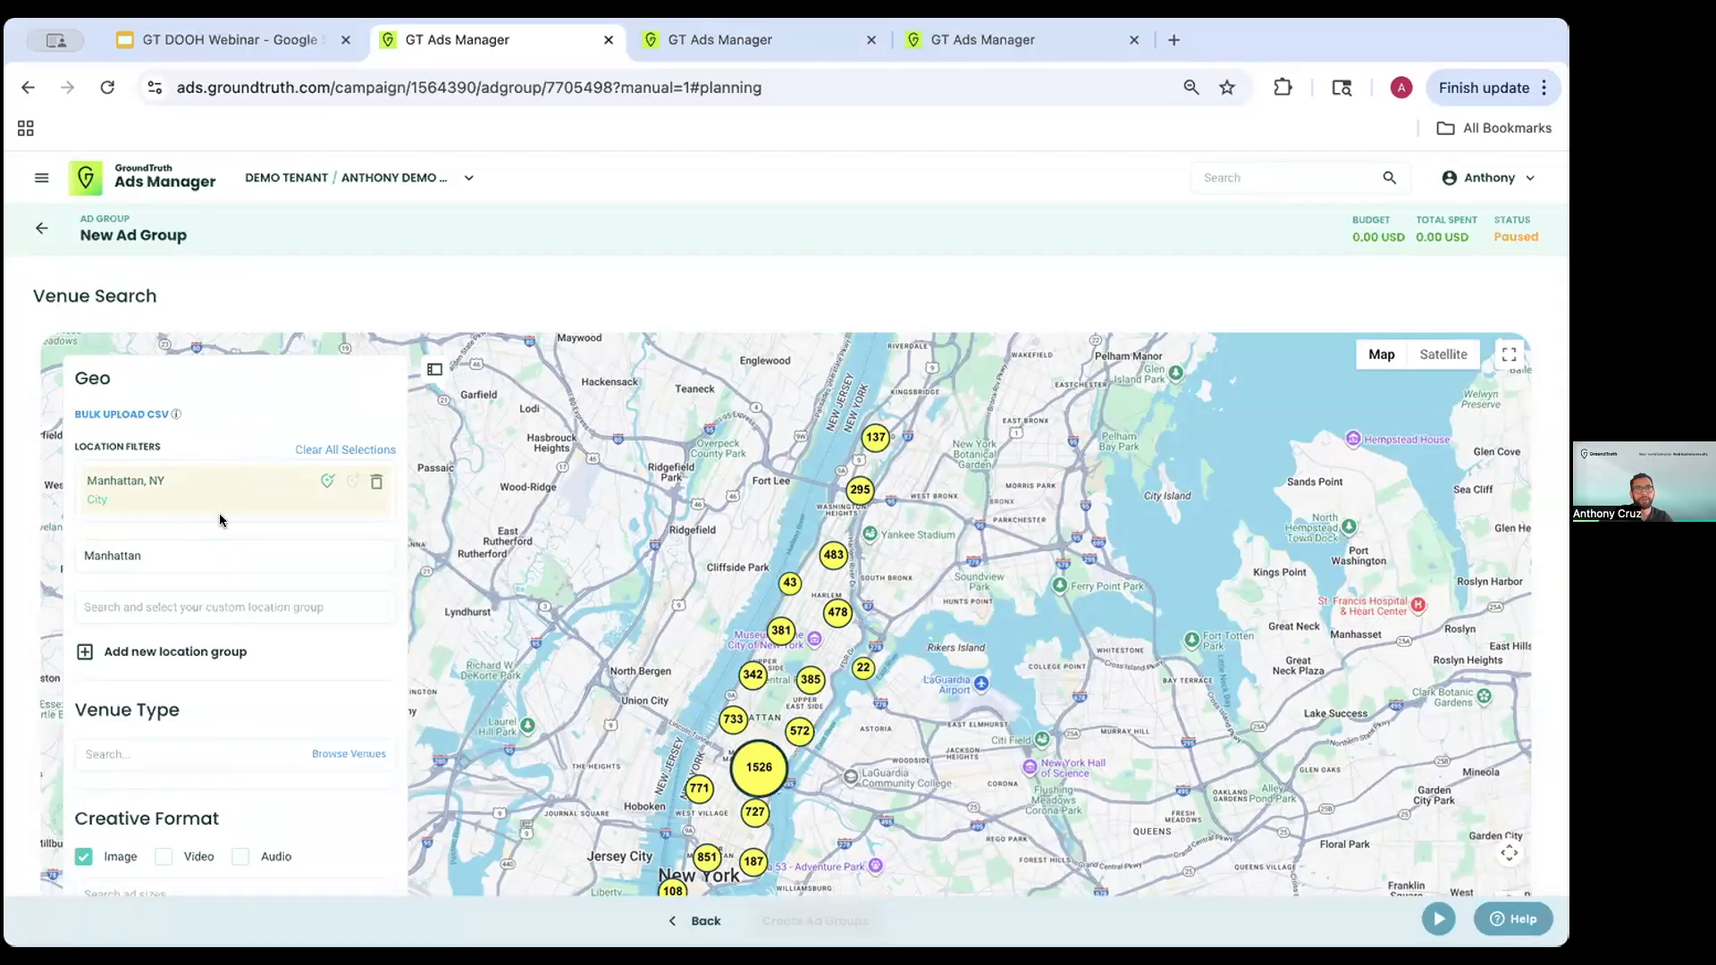
- Remove the Manhattan, NY location filter and clear the leftover text from the geo search
left_click(375, 481)
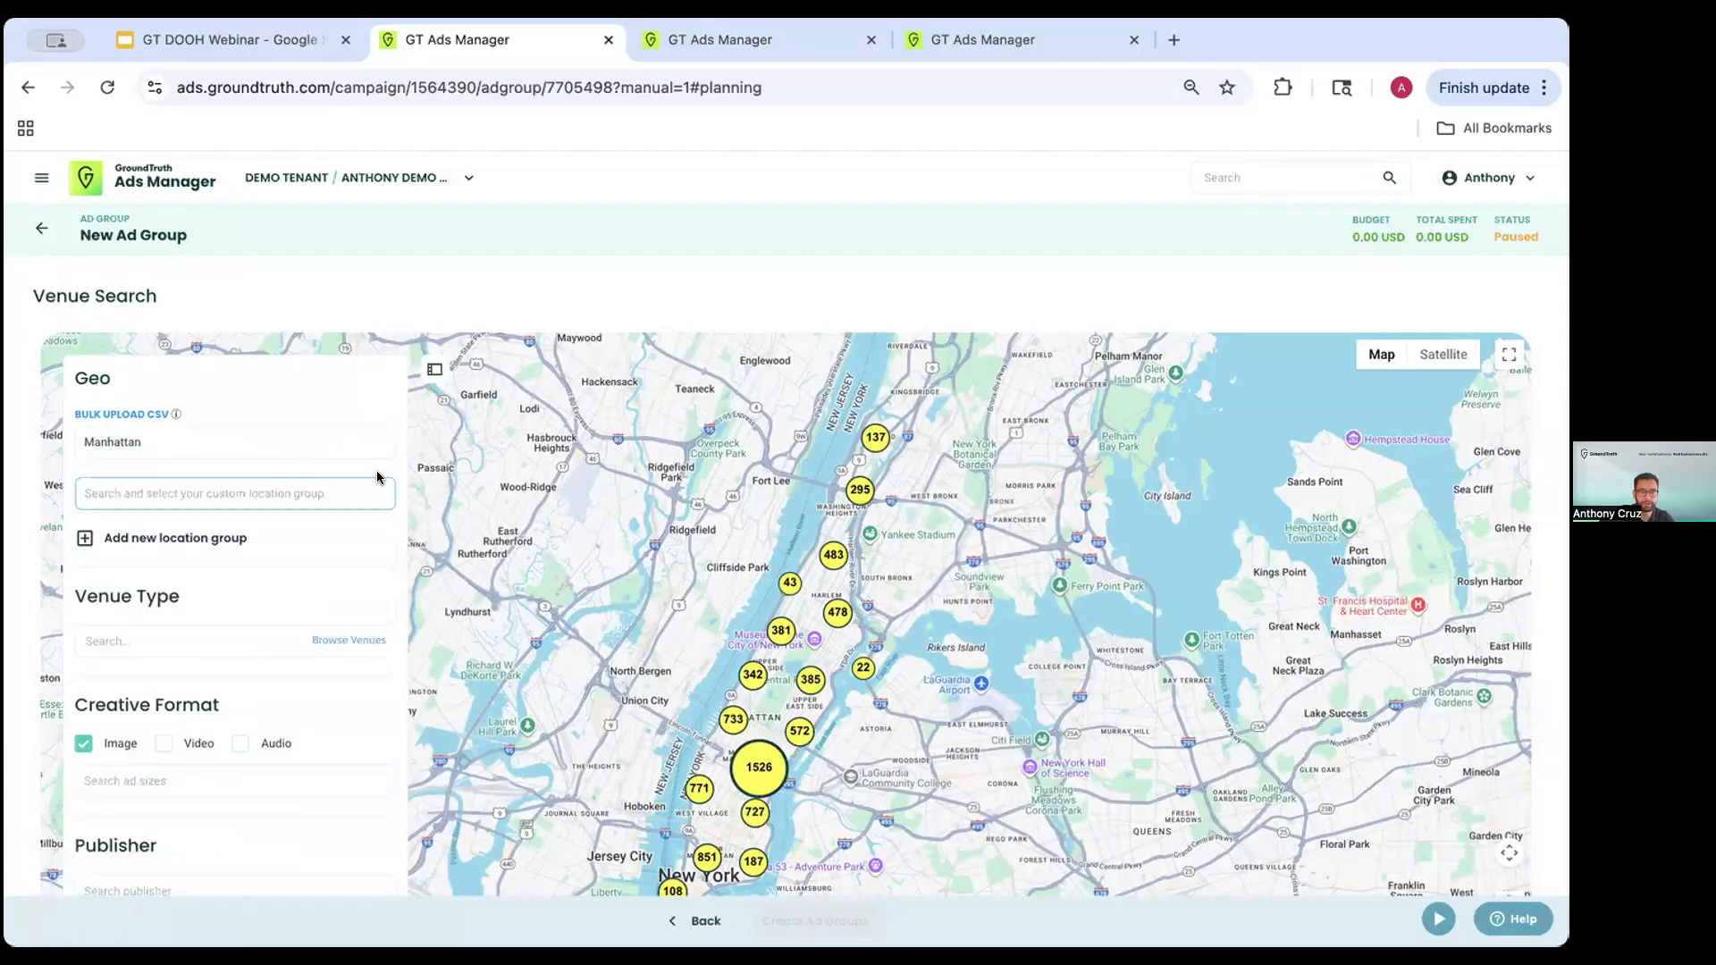
double_click(168, 442)
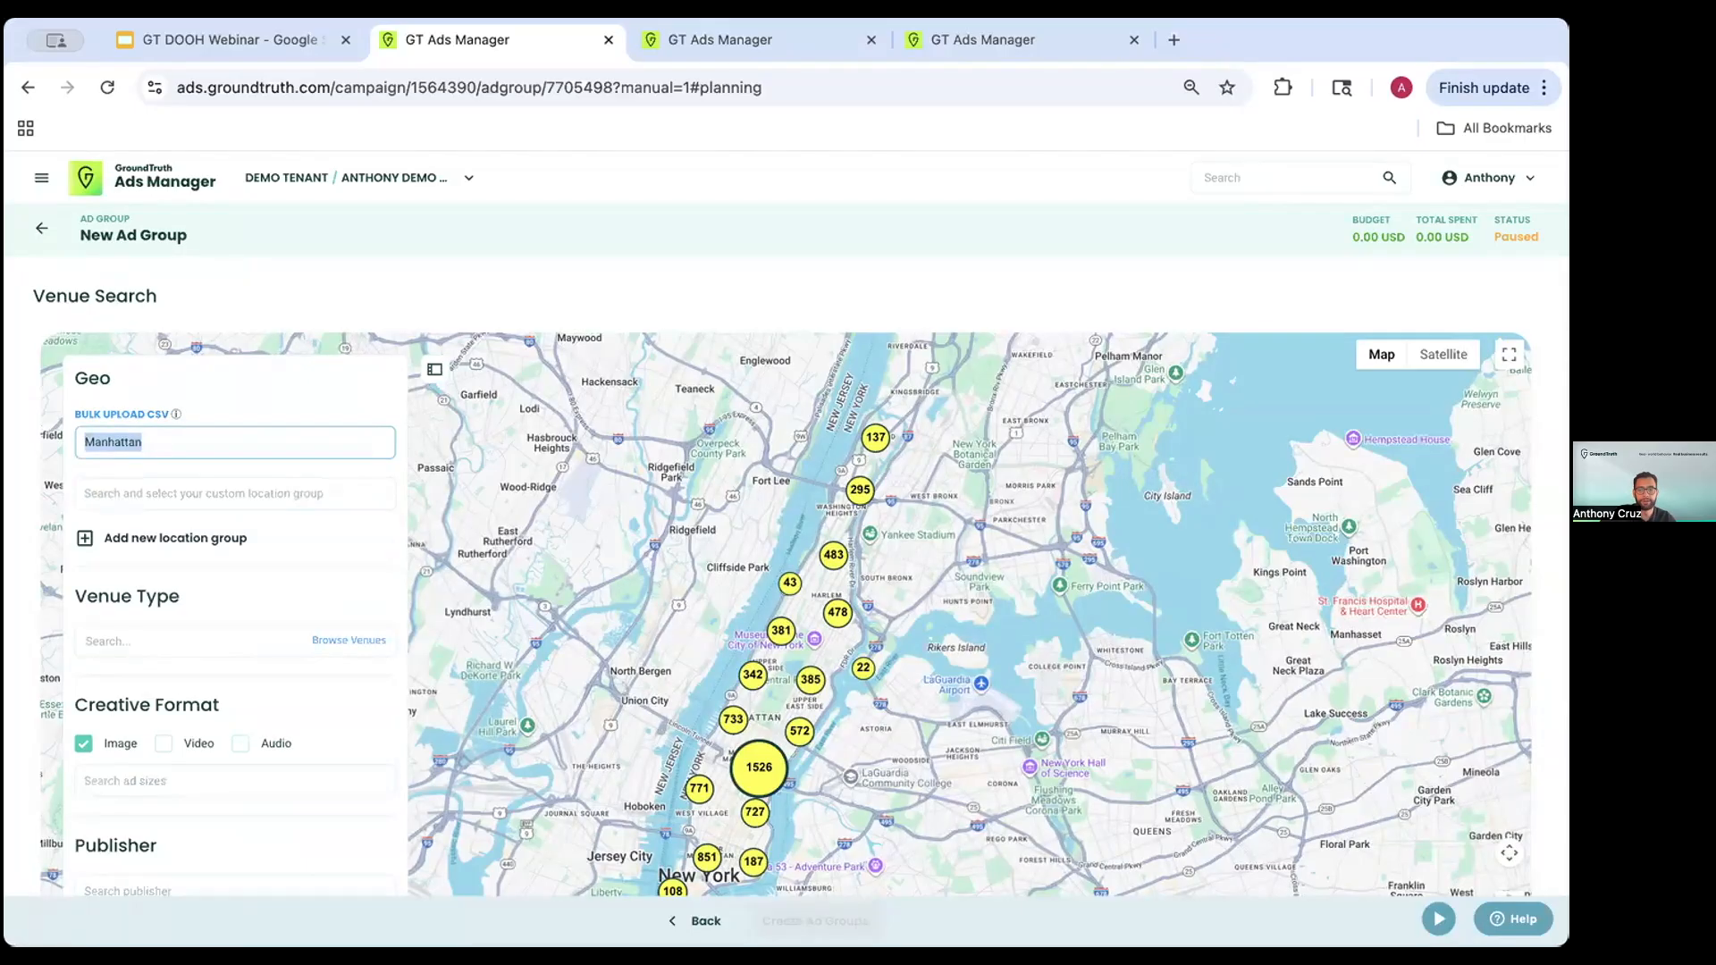
key("BackSpace")
- Add the custom location group Radio City (Music Hall) as a geo filter with a radius of 0.5 miles
left_click(190, 491)
type("ra")
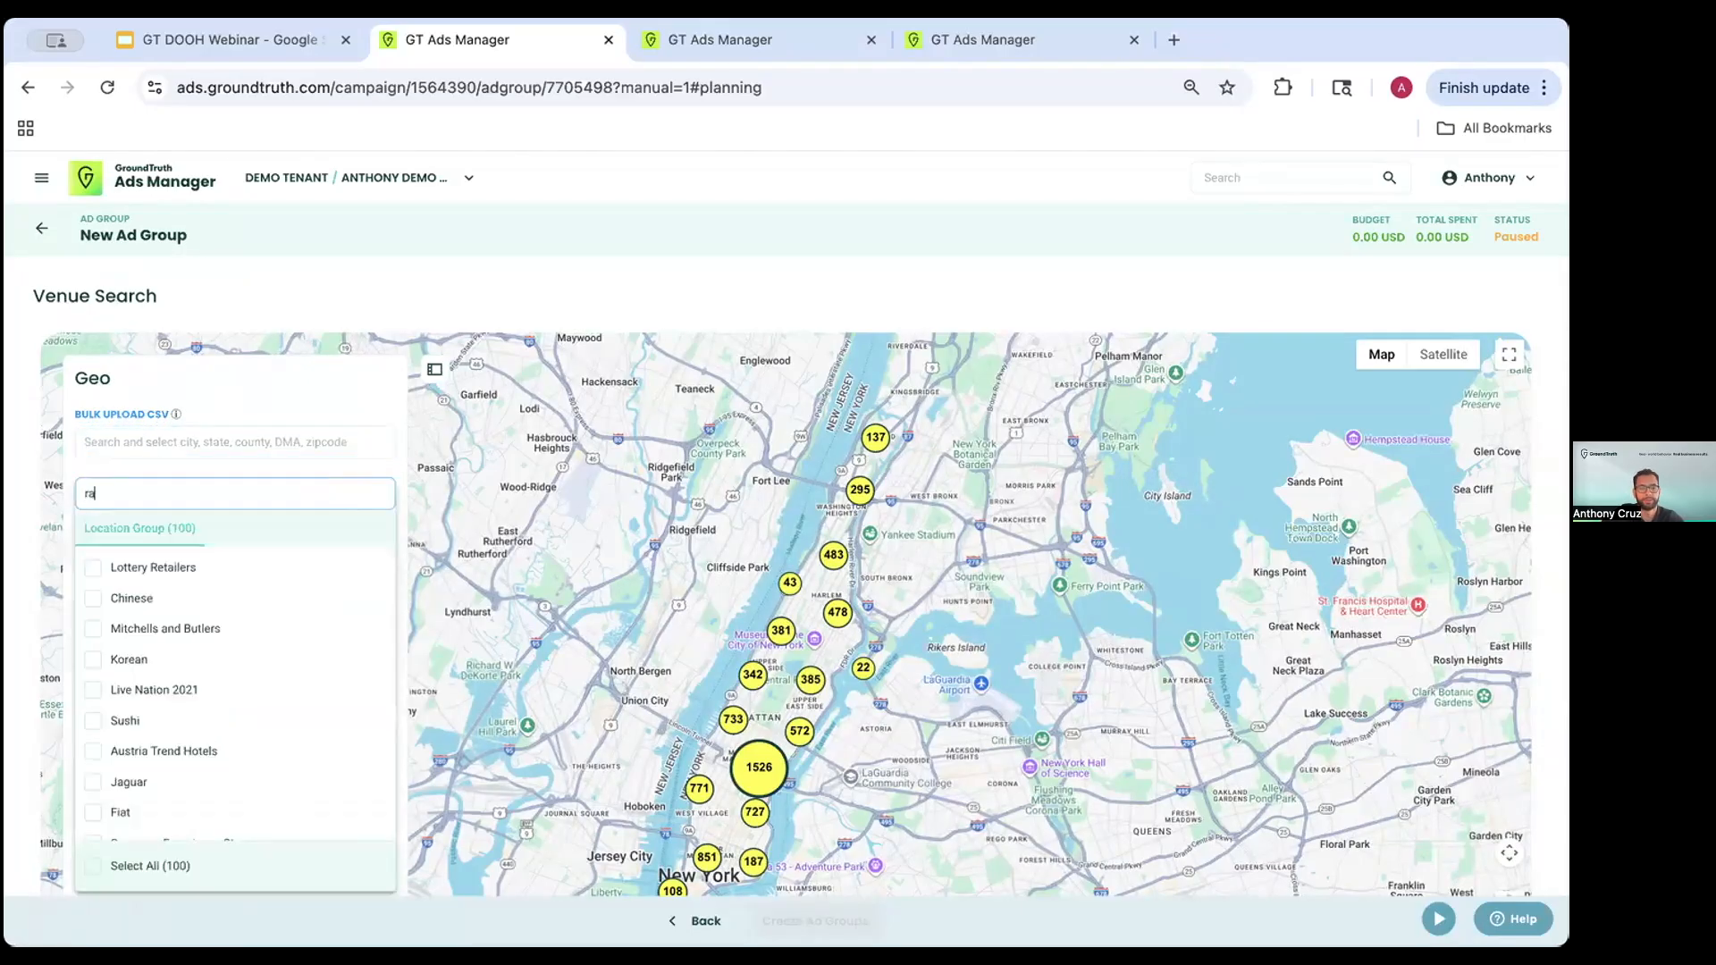
type("dio city")
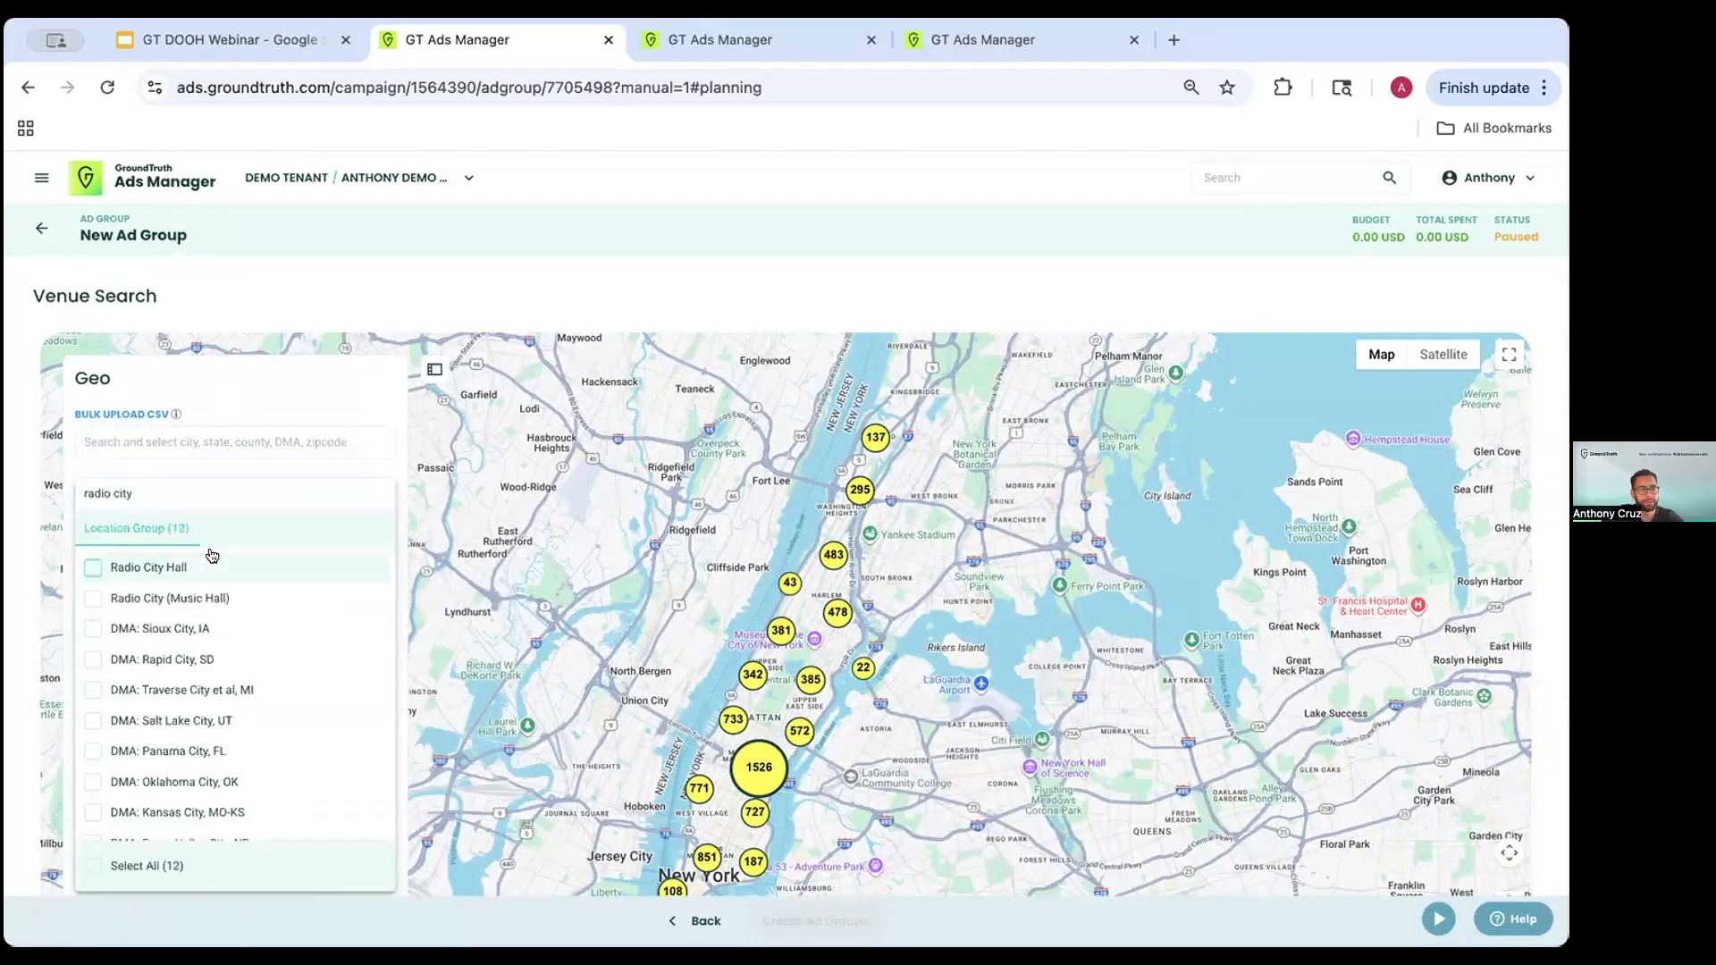
left_click(208, 600)
double_click(191, 567)
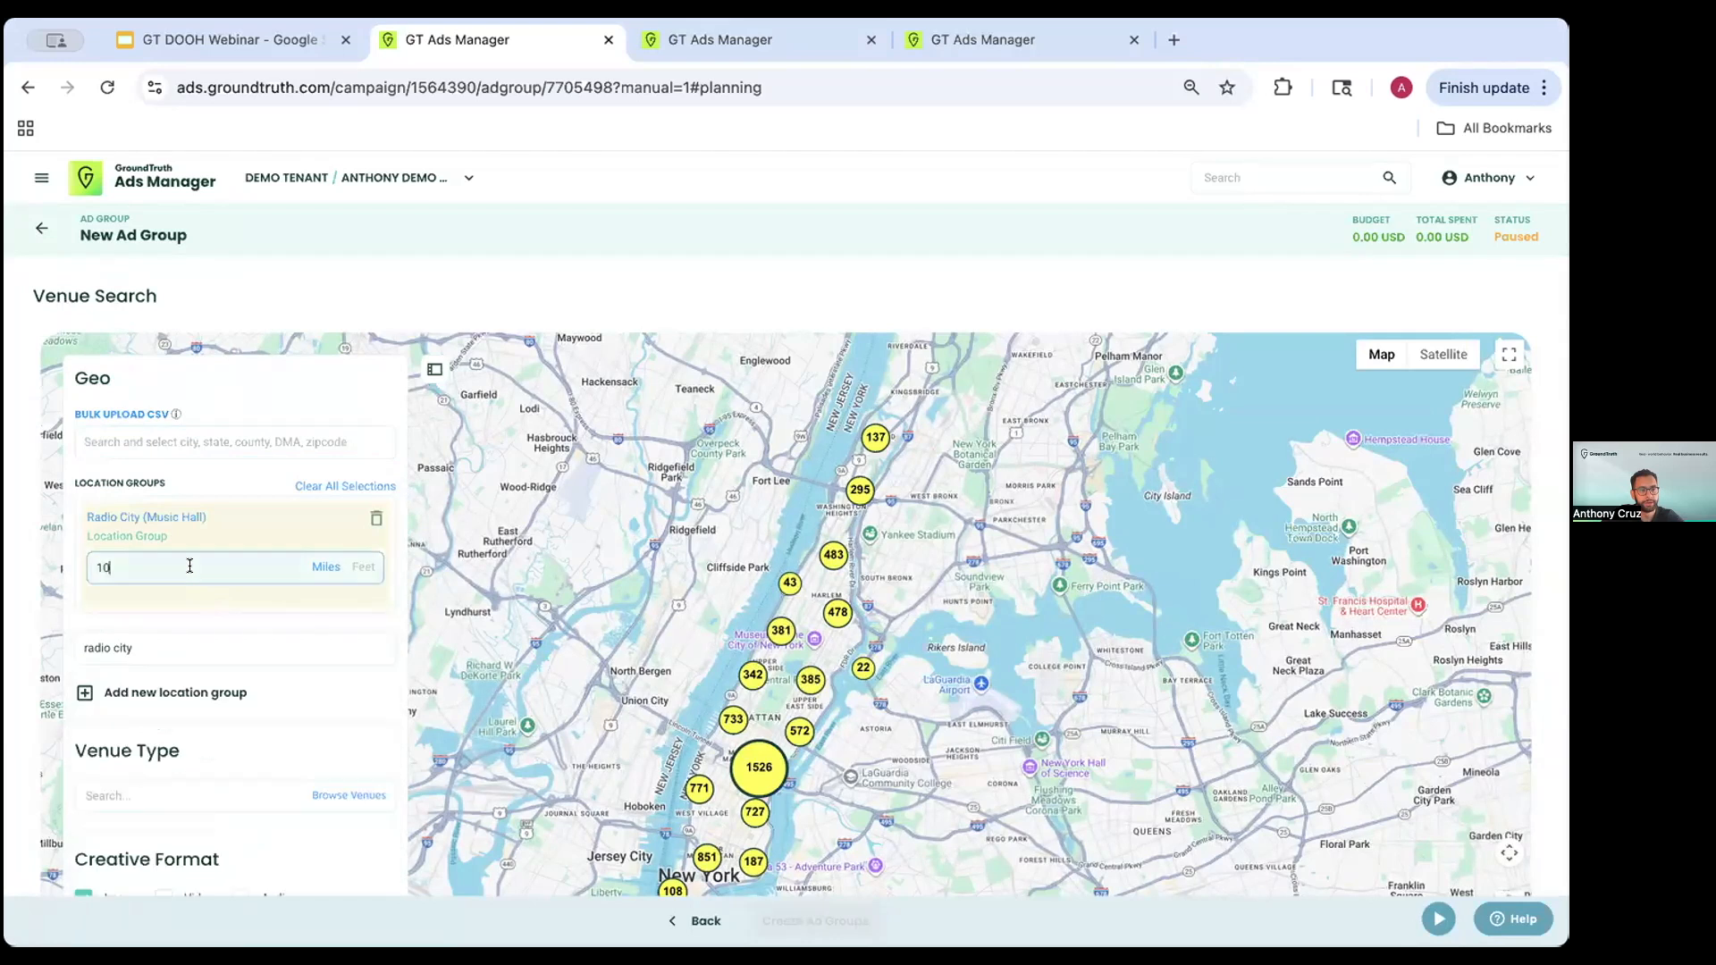
key("BackSpace")
type("0.5")
left_click(240, 470)
- Inspect the Radio City (Music Hall) group in Location Manager, preview its blueprinted location on the map, and return to the ad group
left_click(163, 517)
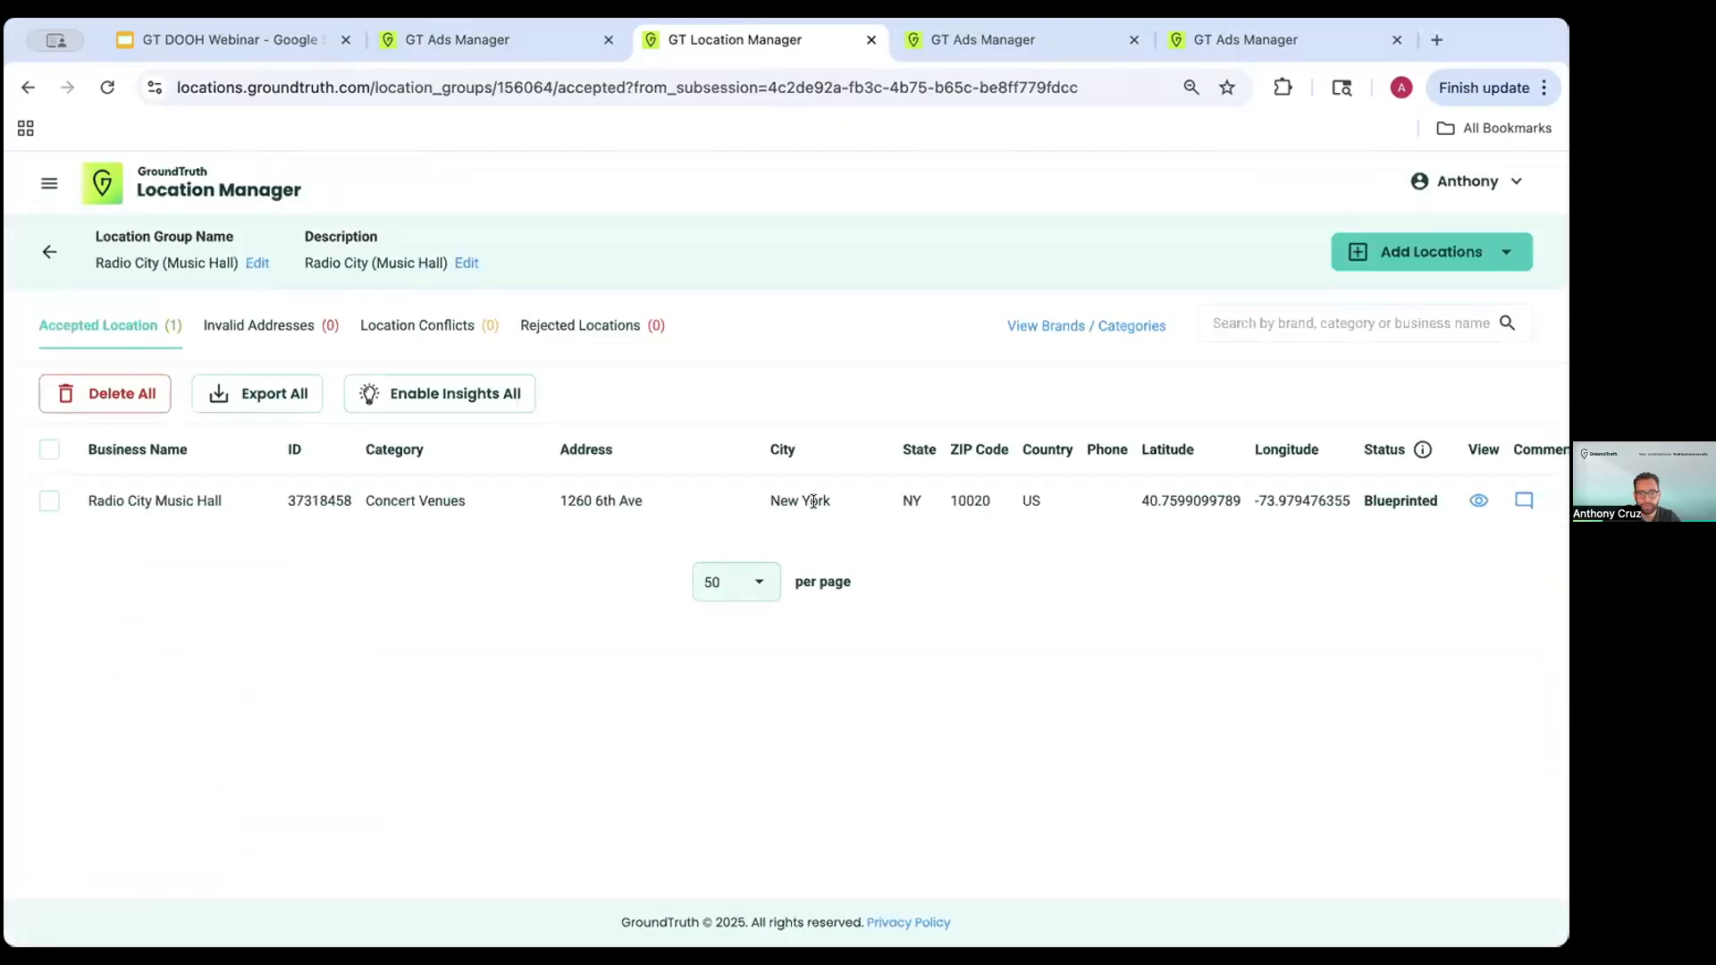
left_click(1475, 498)
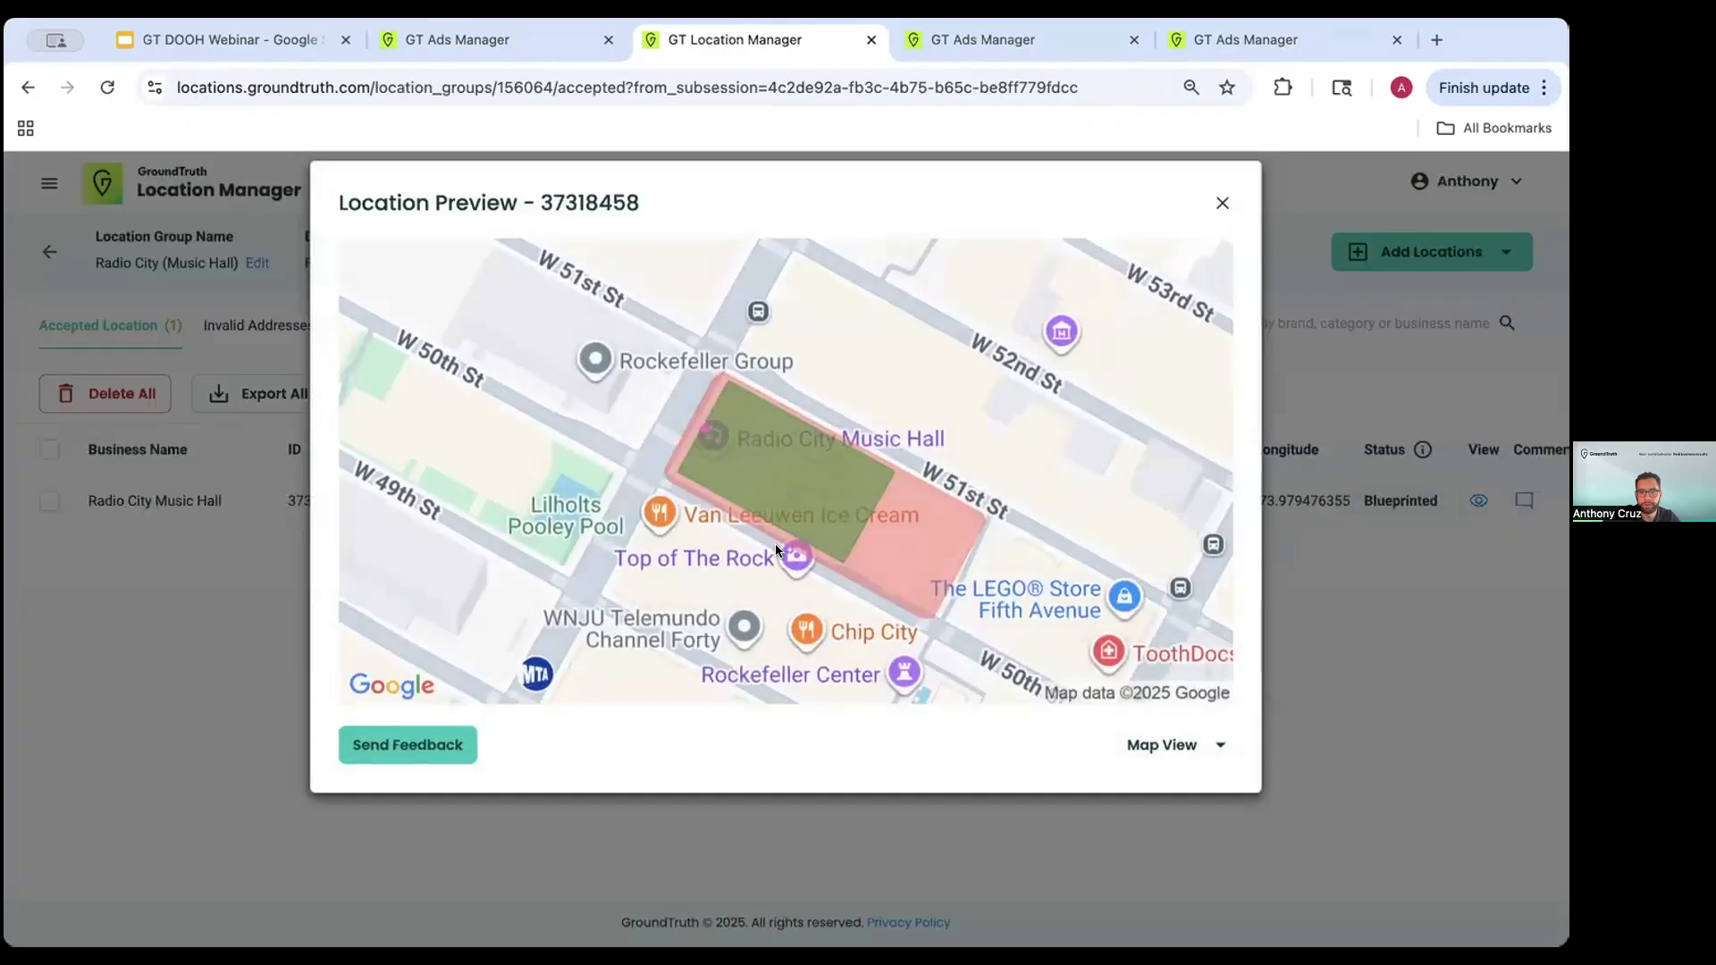
left_click(547, 43)
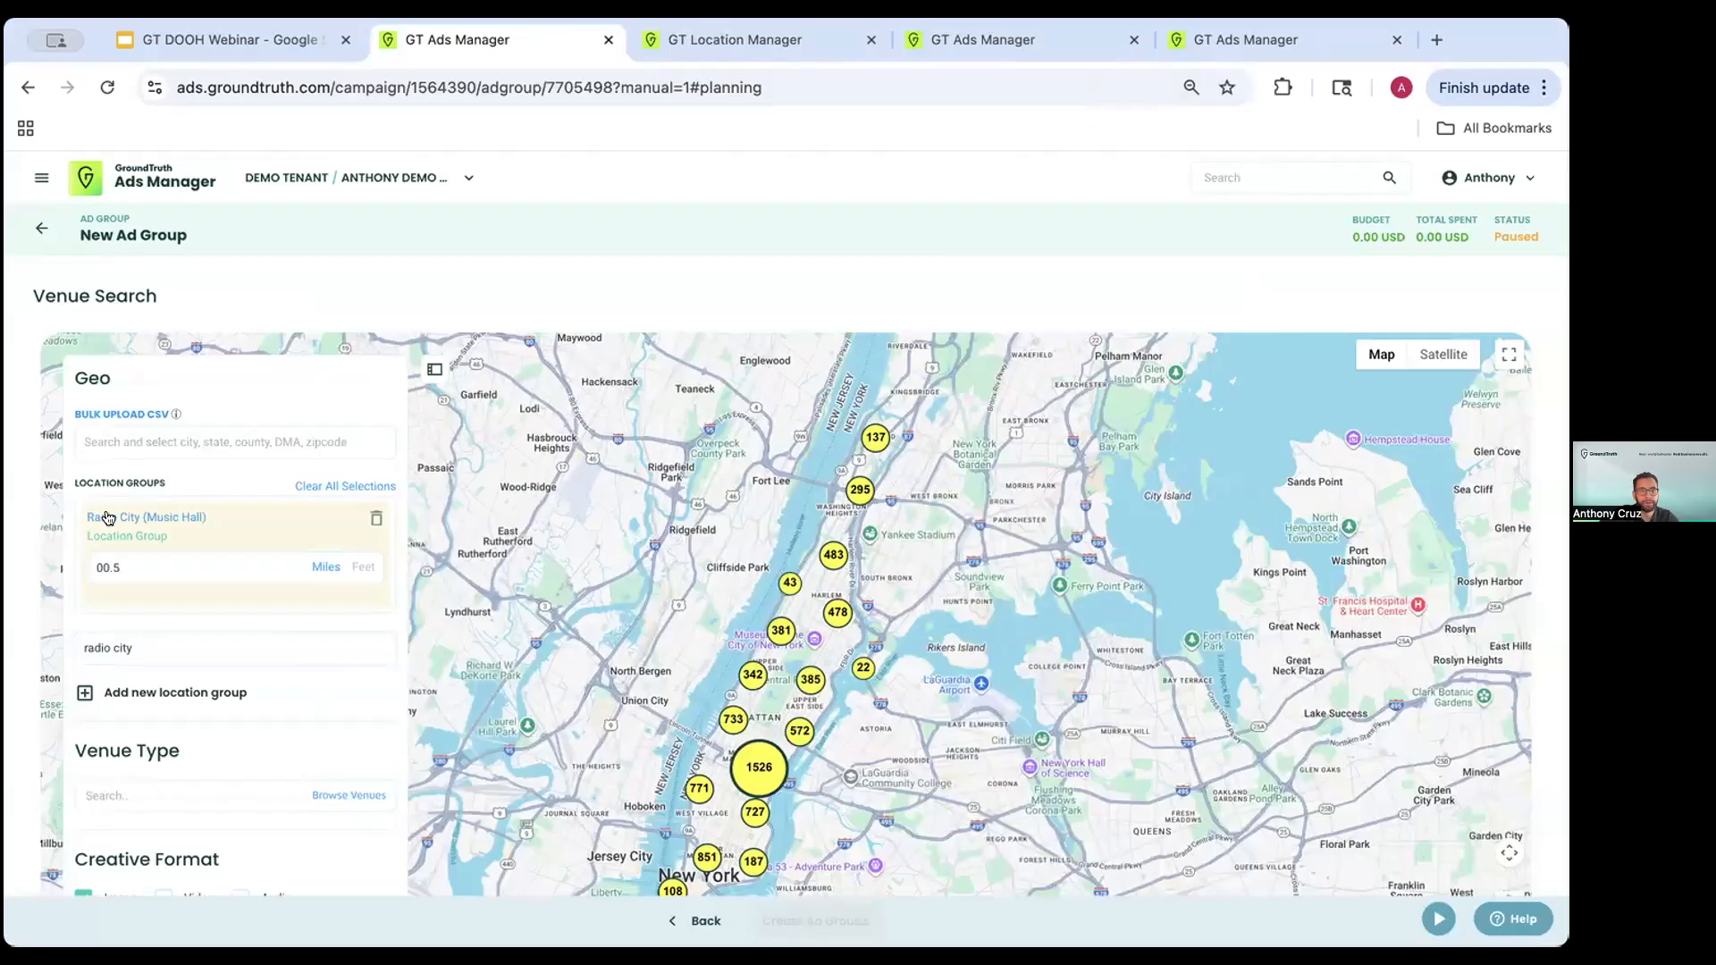
- Run the venue search around Radio City (Music Hall) and show 25 rows per page in the ad groups review
scroll(271, 629, "down", 5)
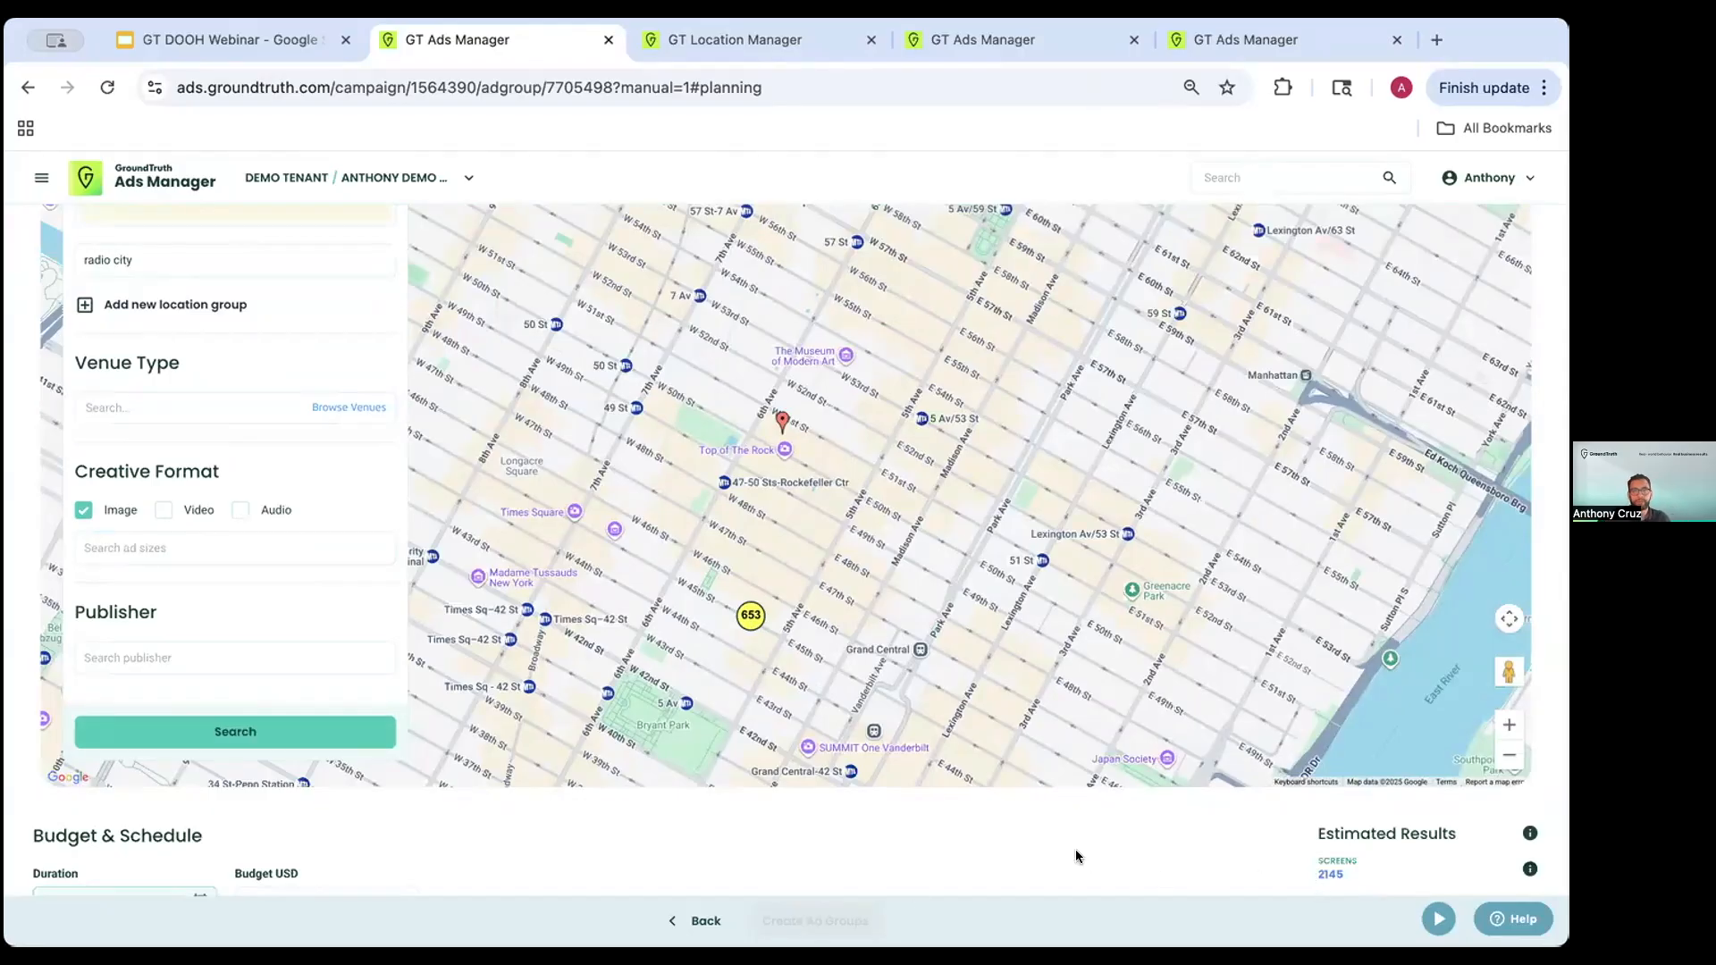
scroll(1077, 857, "down", 7)
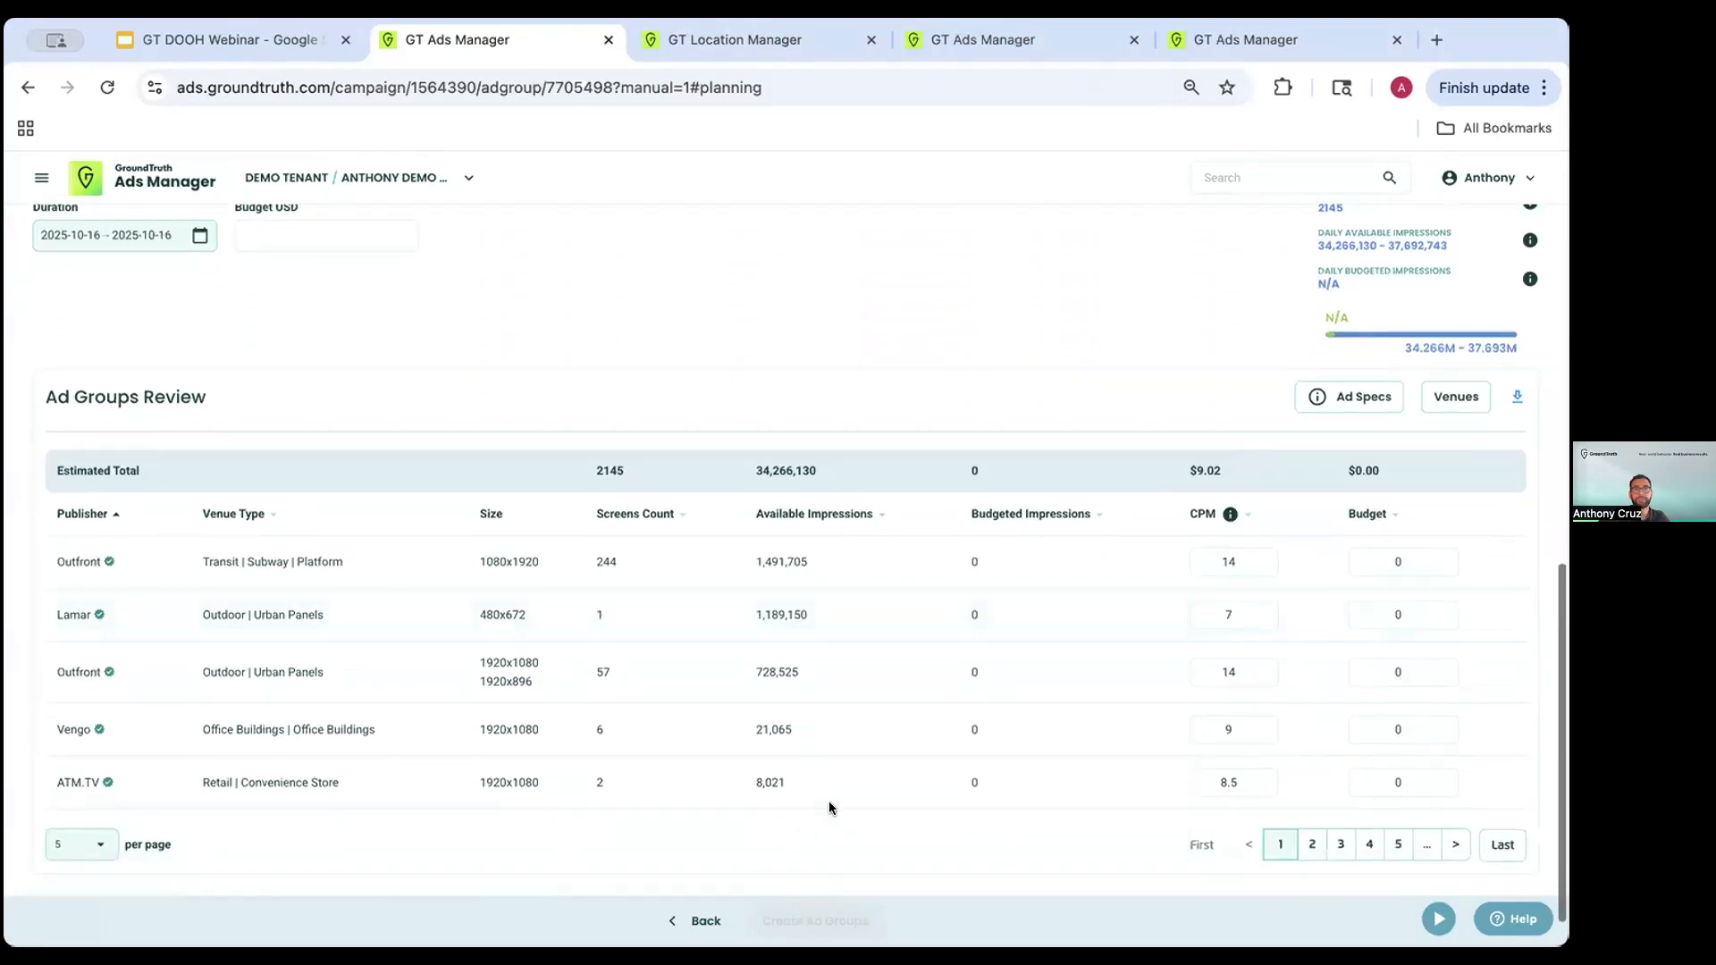
scroll(828, 808, "down", 1)
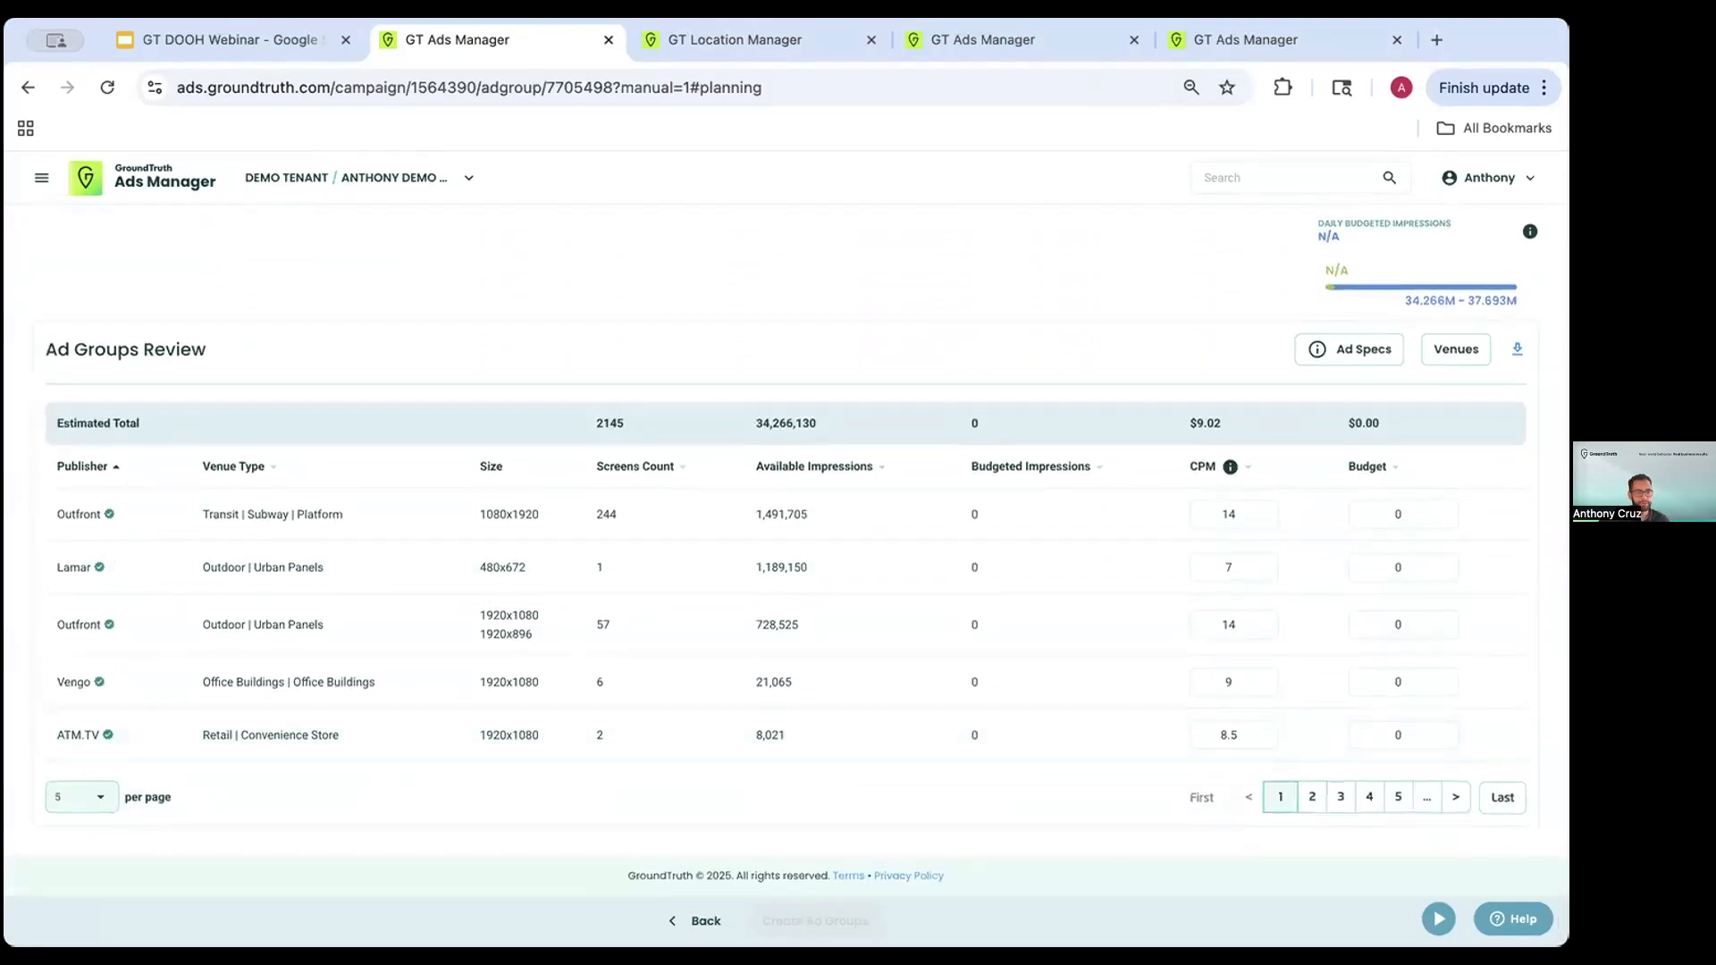
left_click(88, 801)
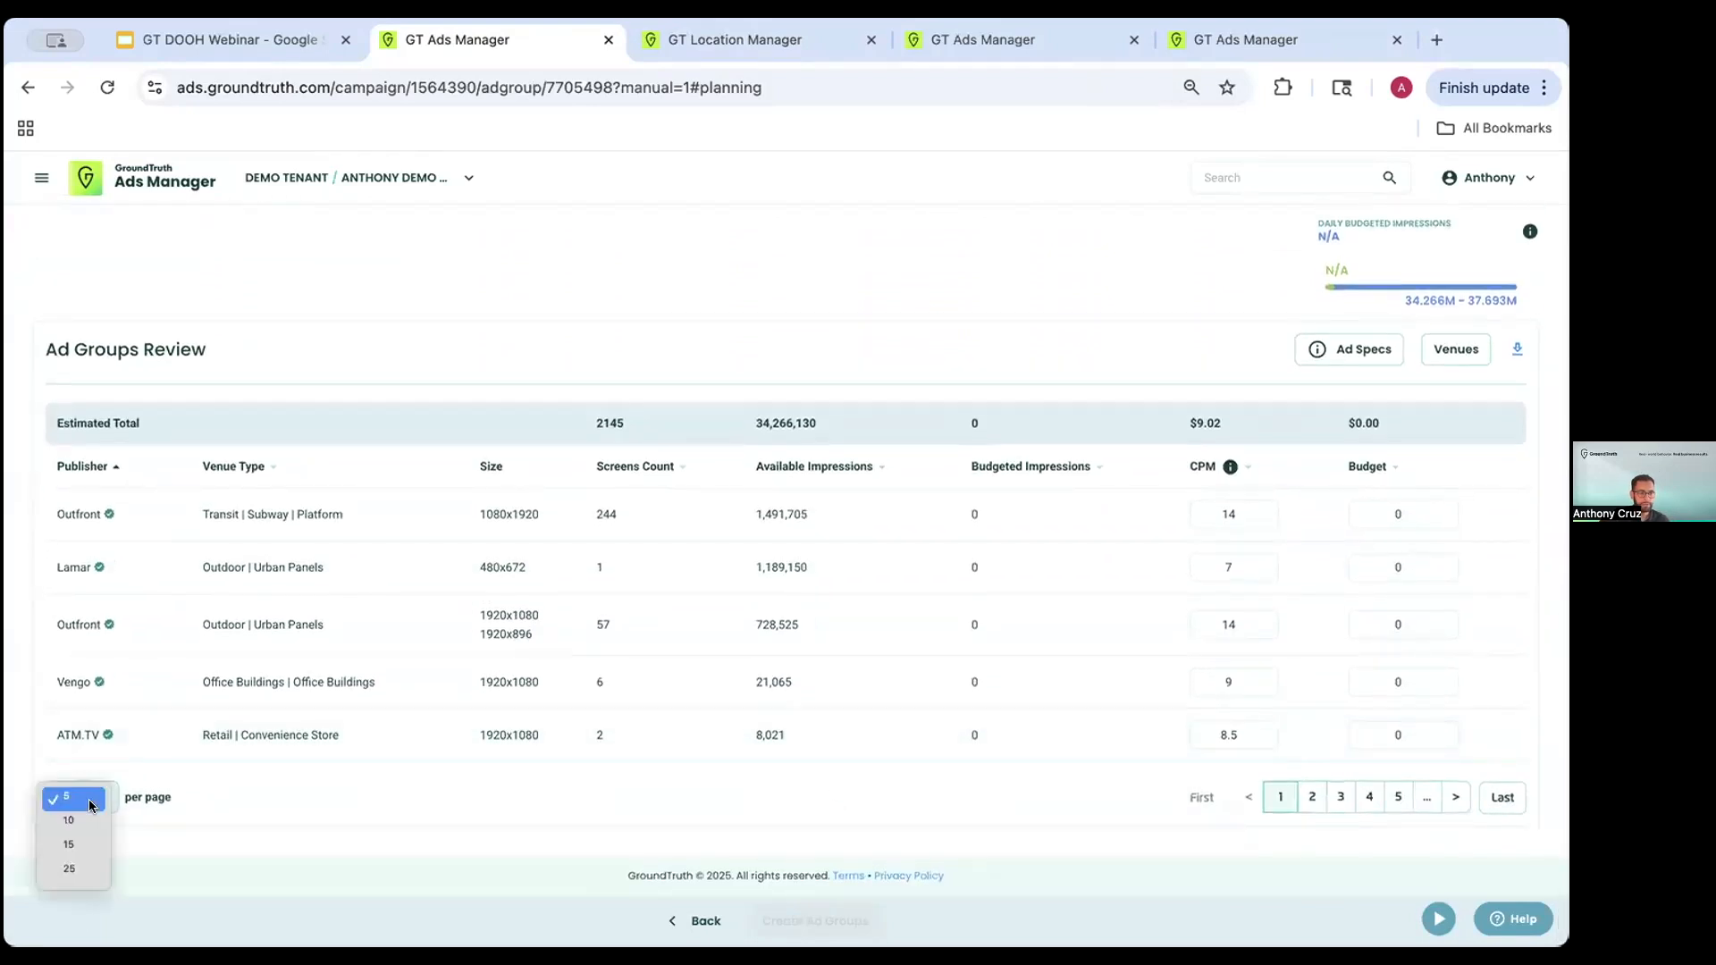
left_click(82, 878)
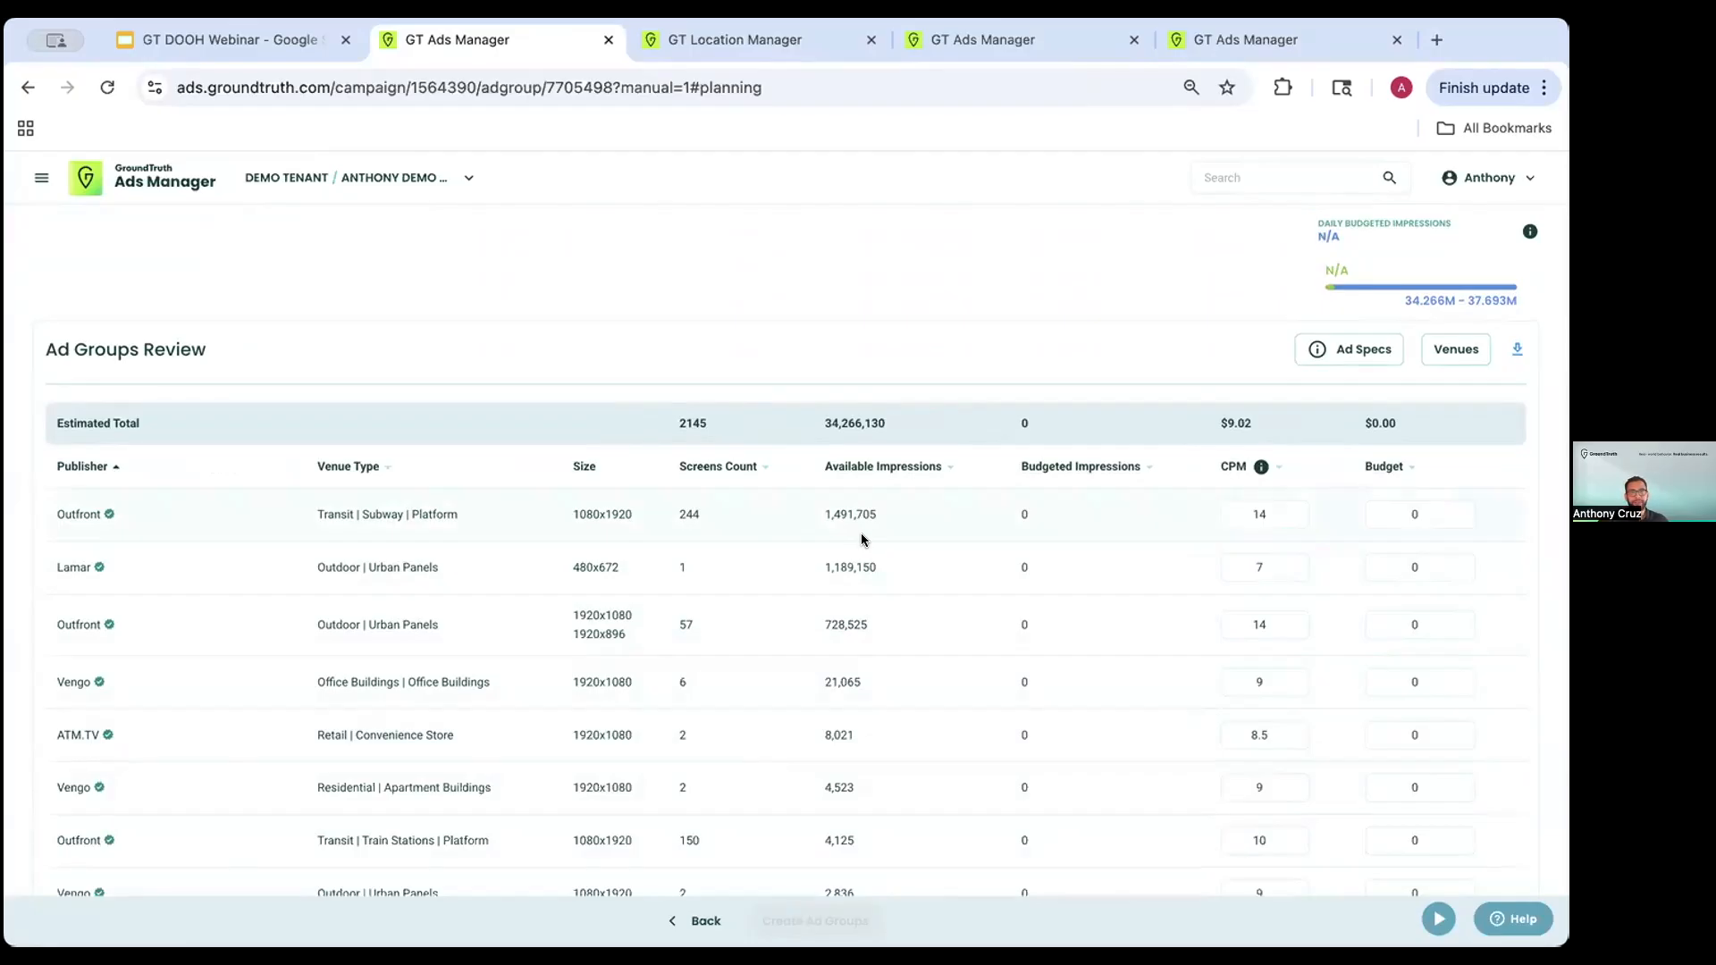
- Browse the available venue type categories, including the Entertainment venues and the Hotels subtypes
scroll(738, 400, "up", 15)
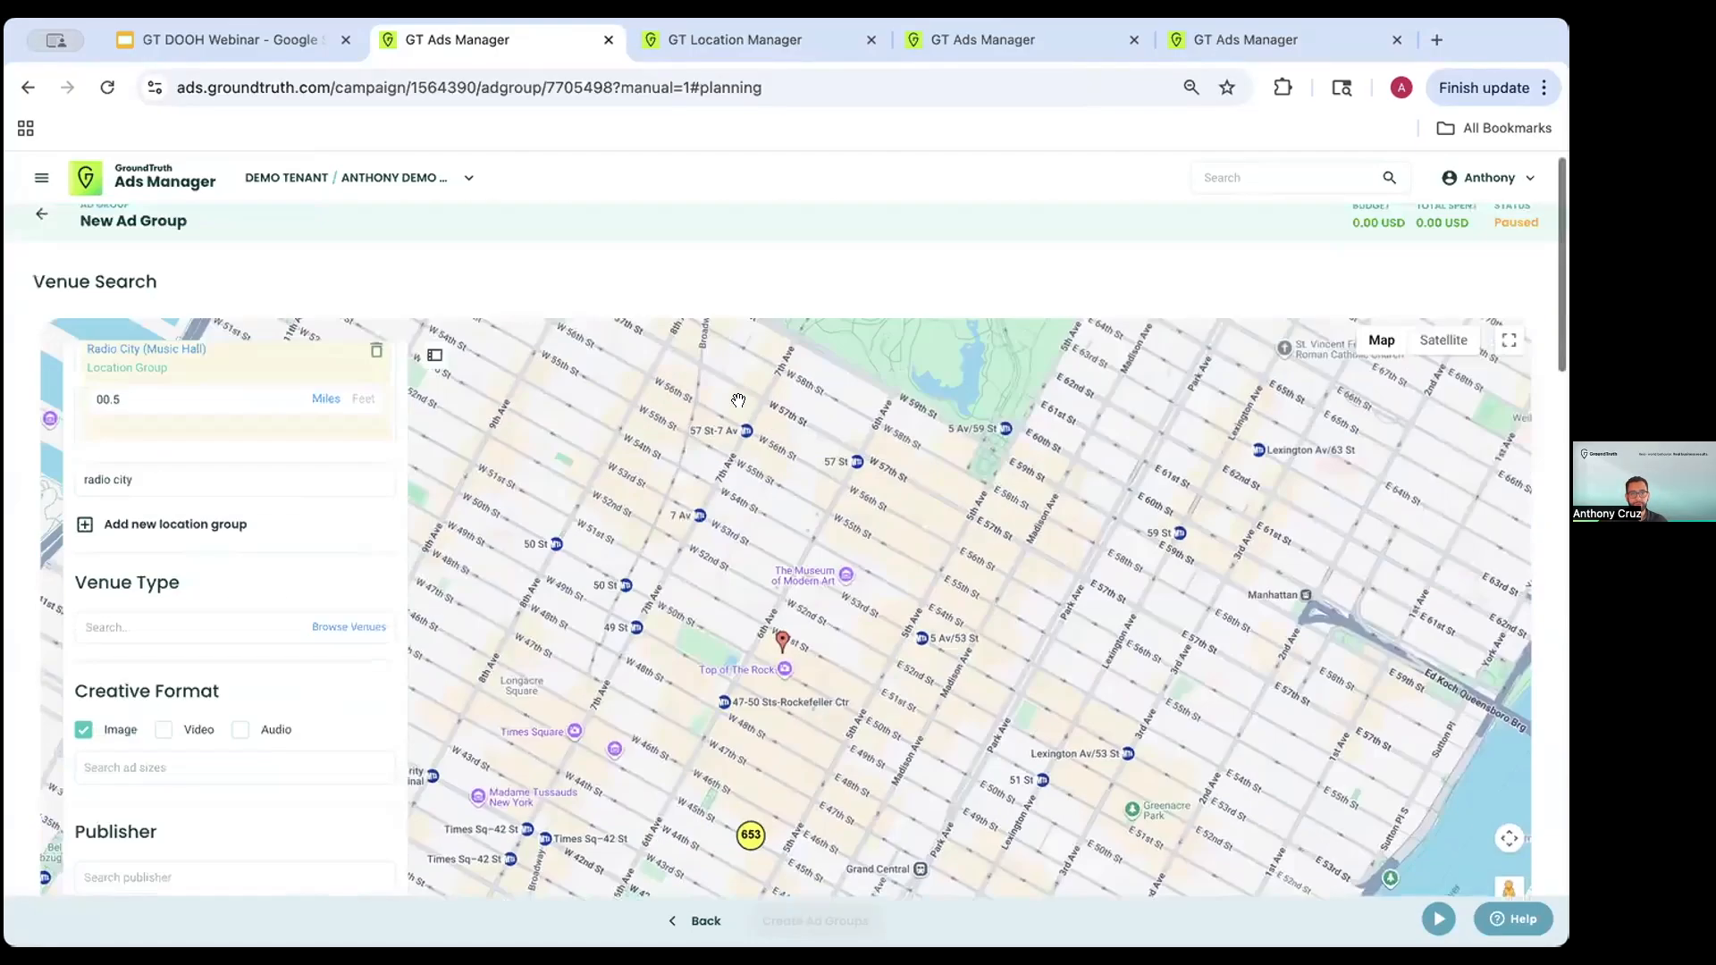
scroll(282, 567, "down", 1)
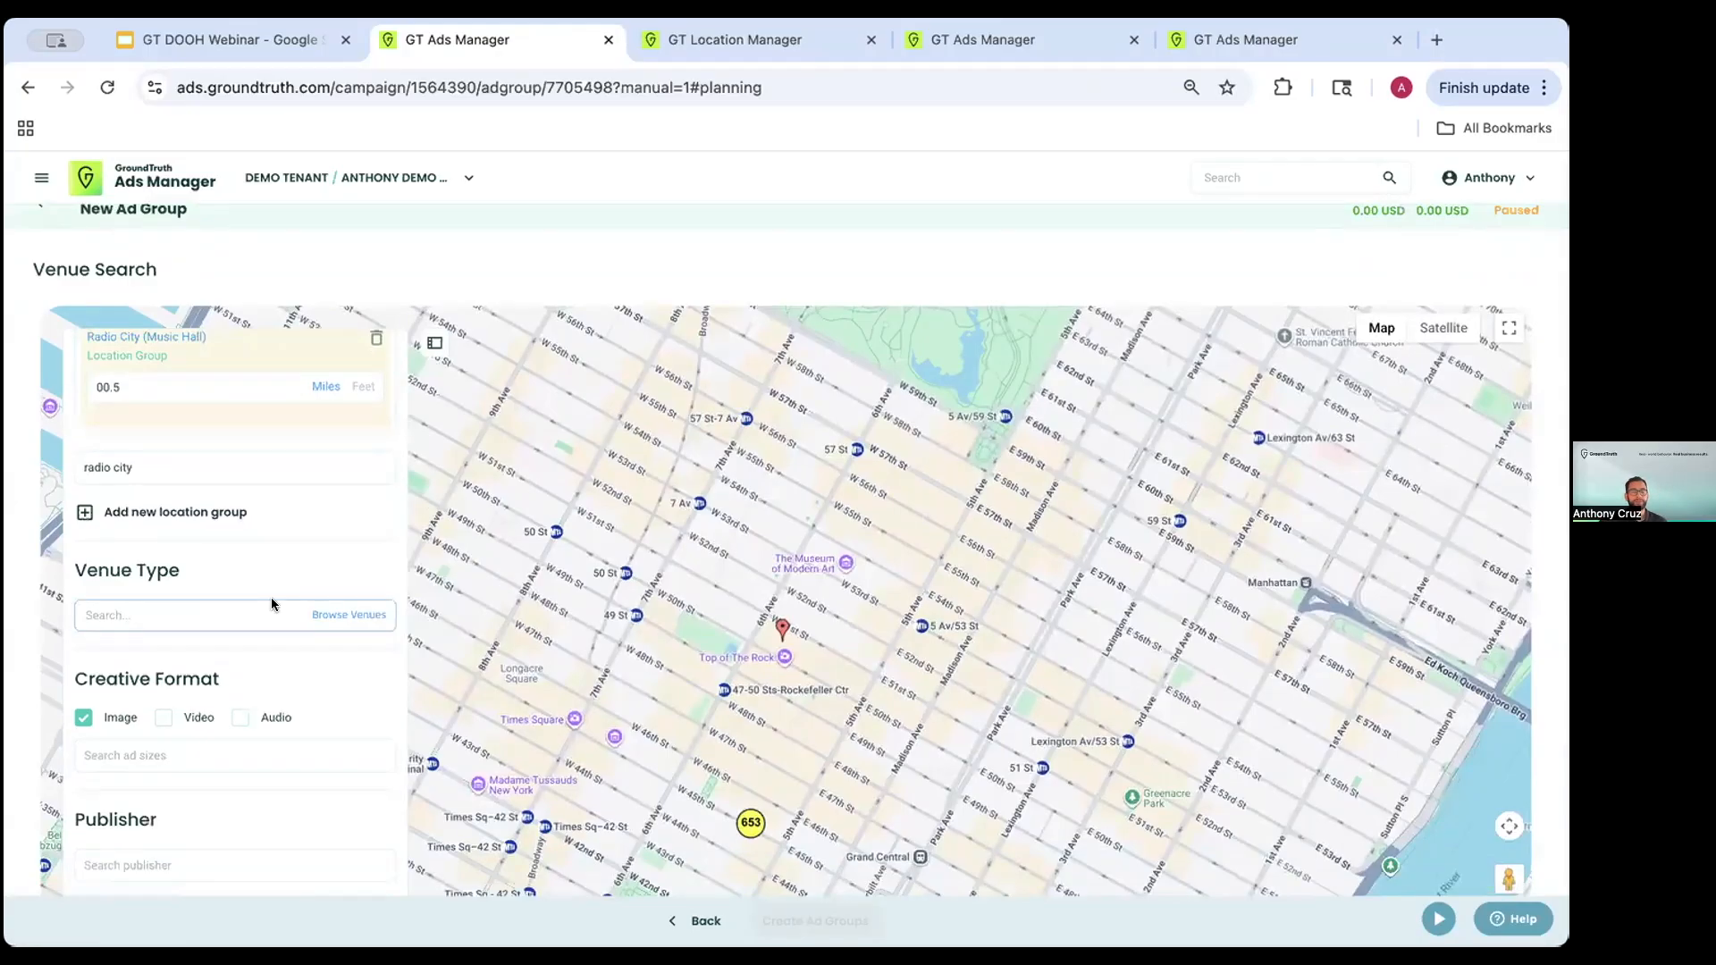
left_click(330, 616)
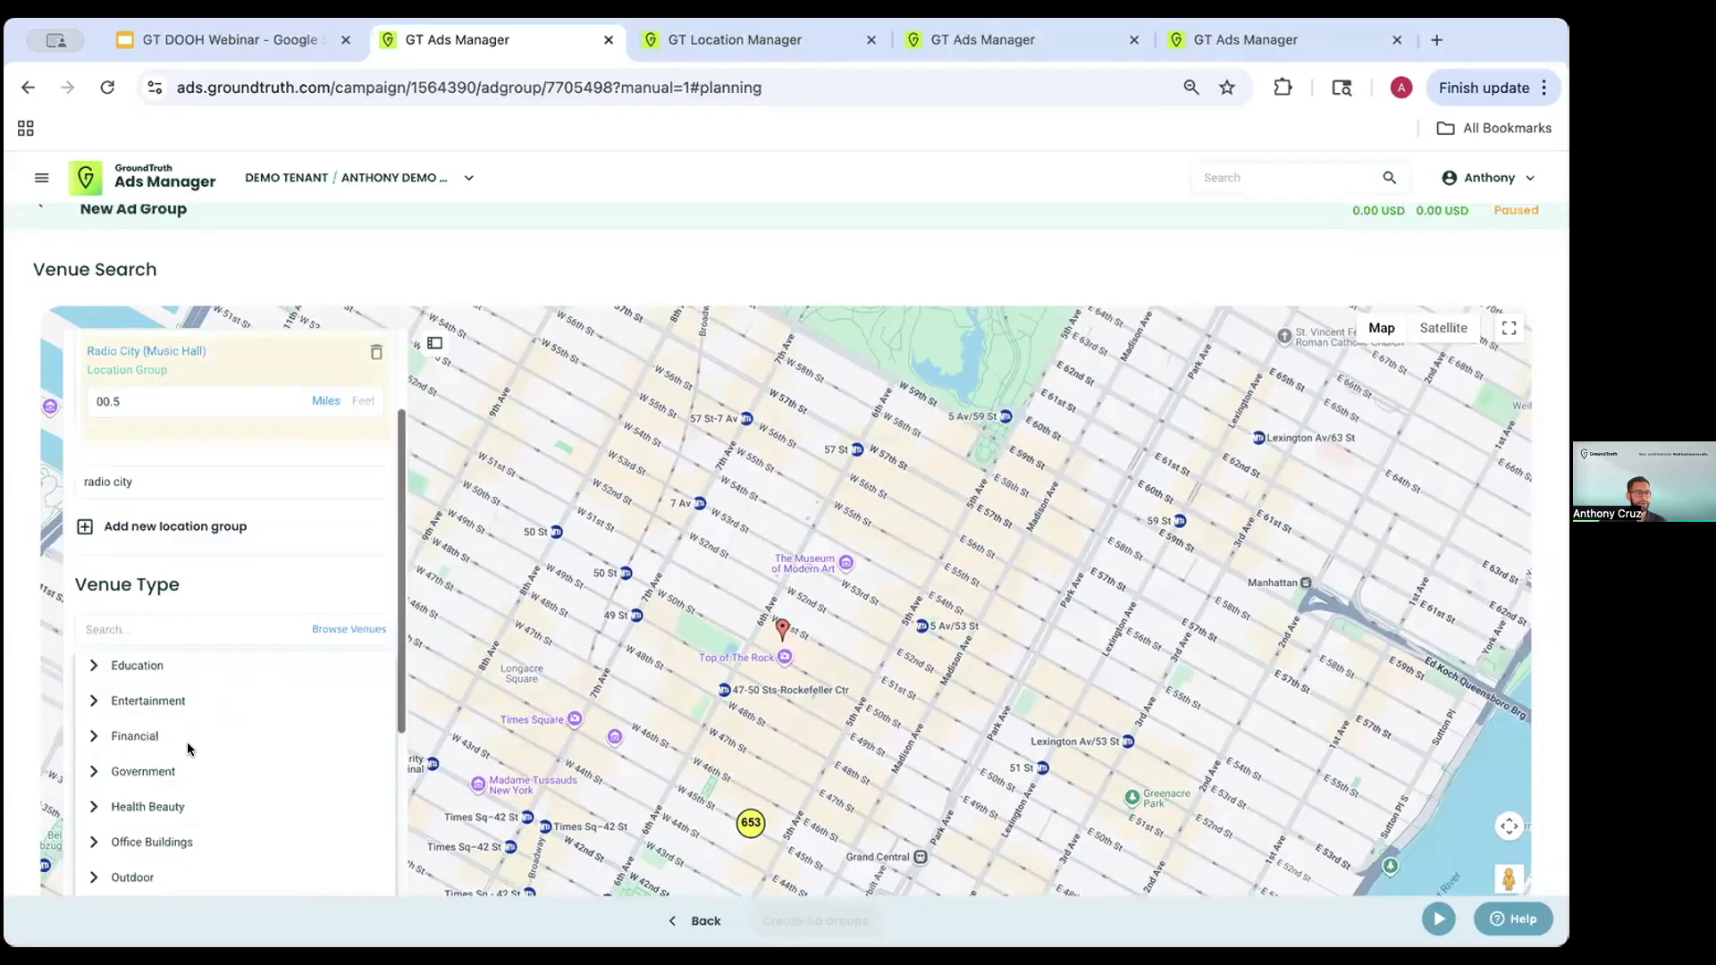
scroll(276, 562, "down", 2)
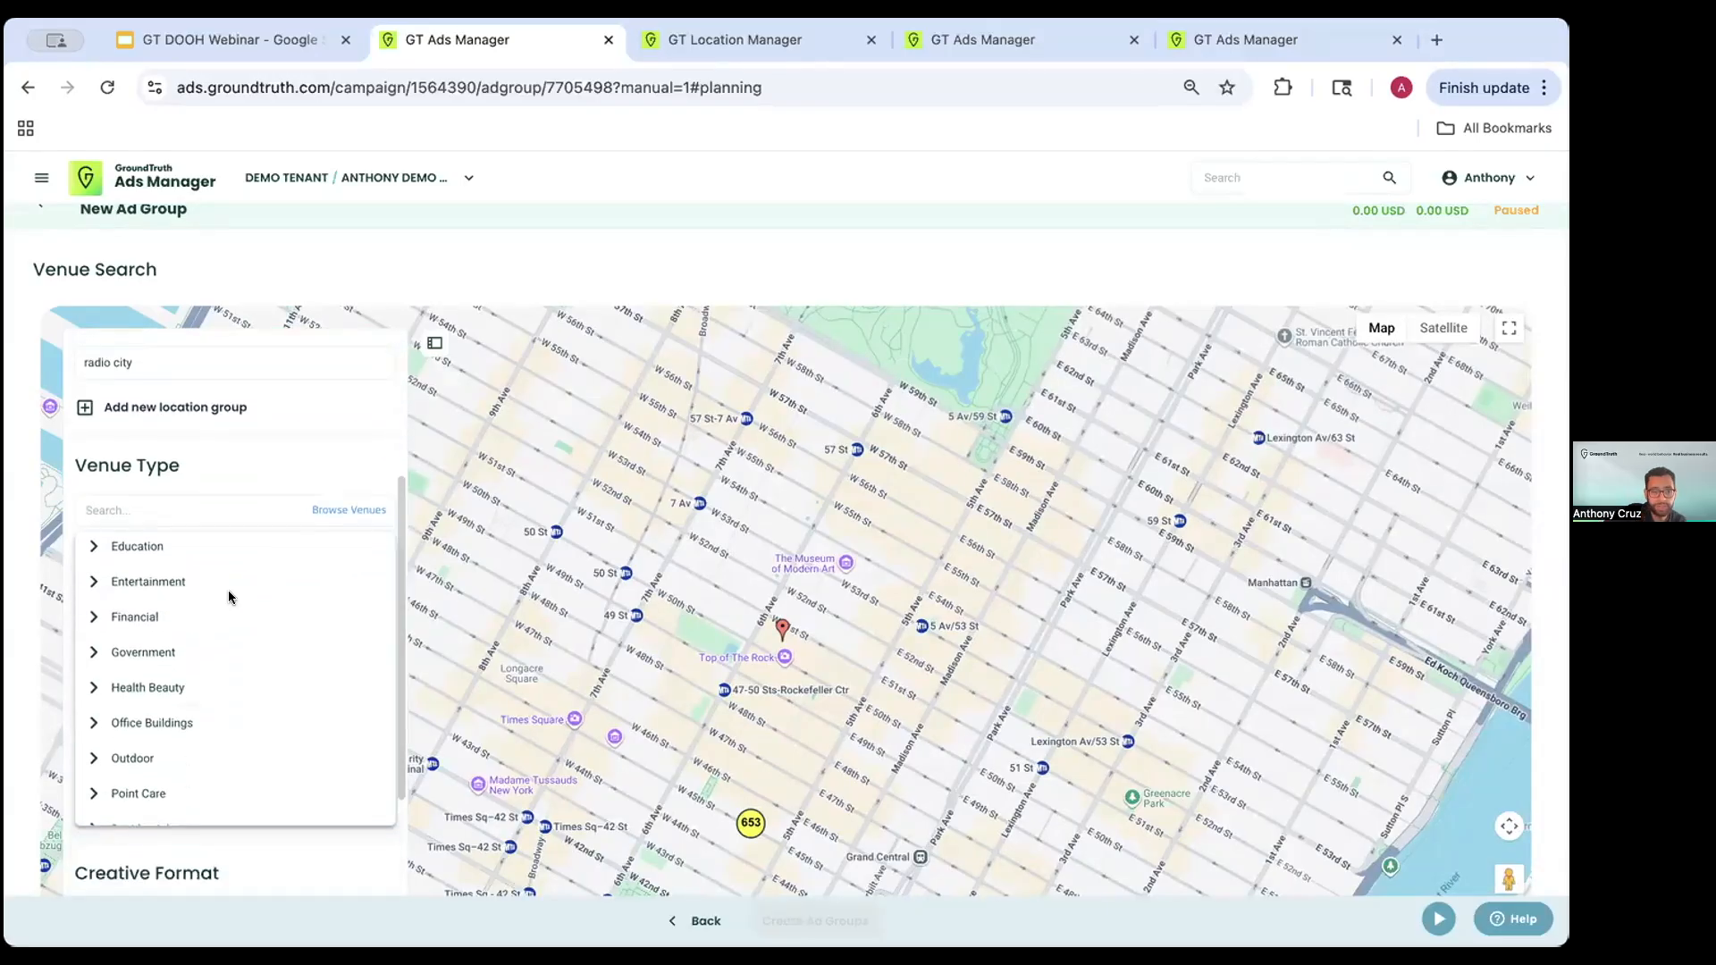
scroll(223, 597, "down", 1)
scroll(203, 634, "down", 1)
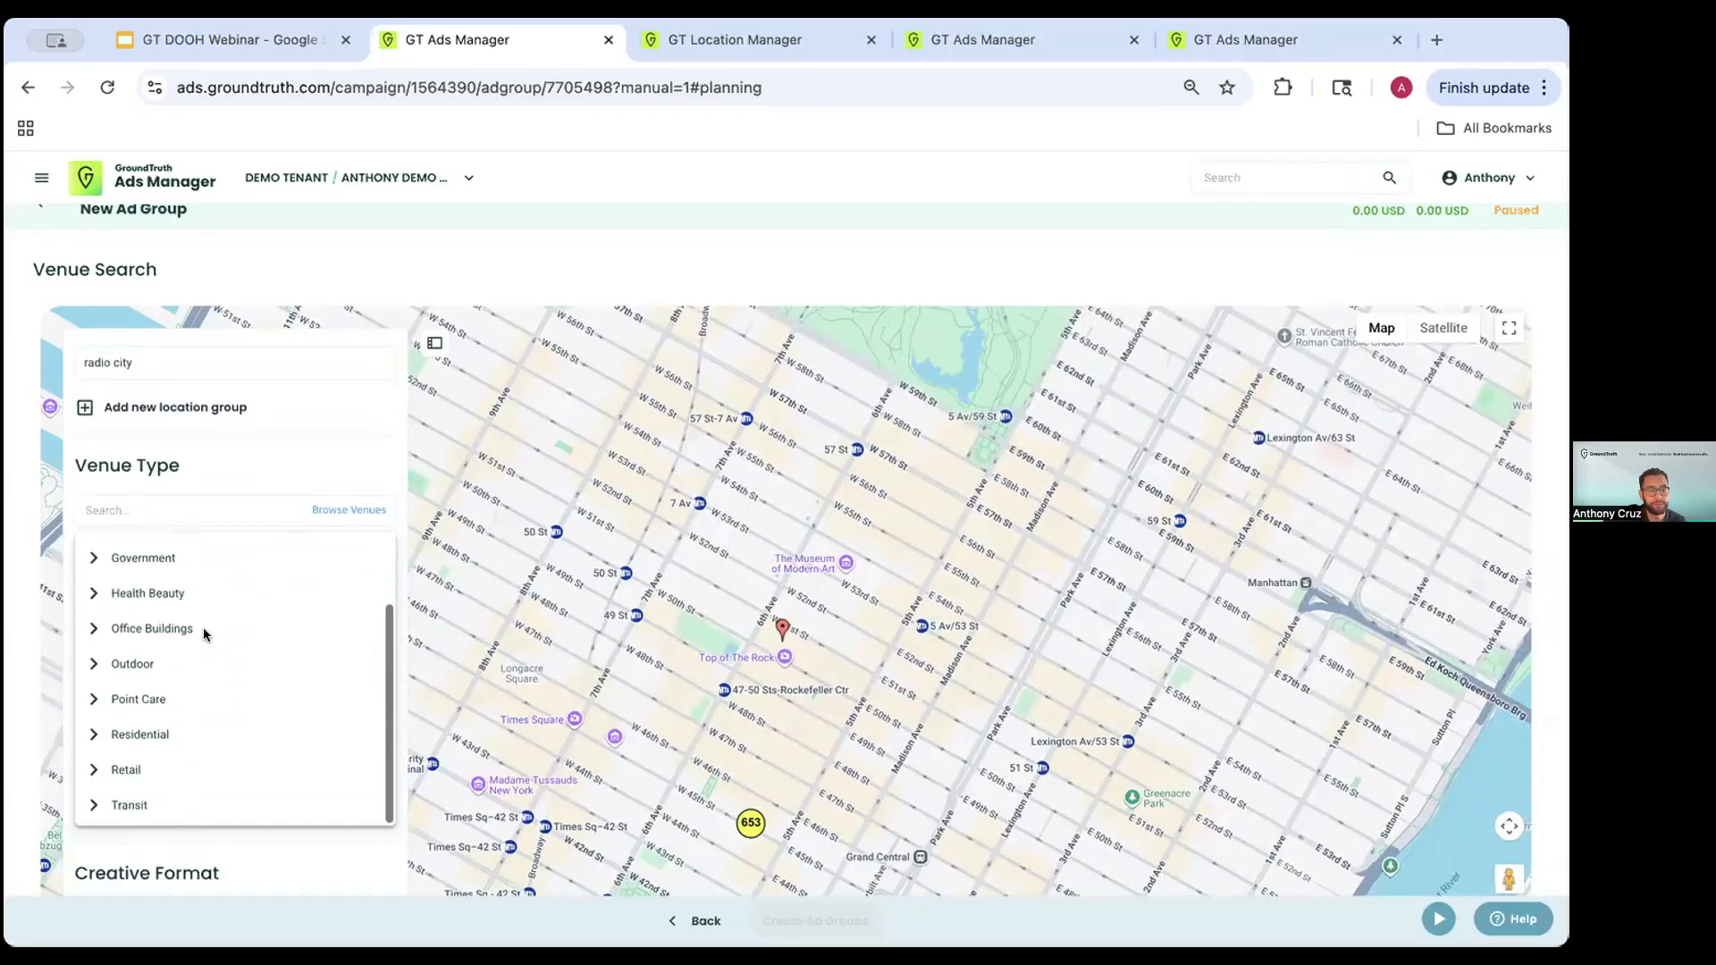
scroll(200, 643, "down", 1)
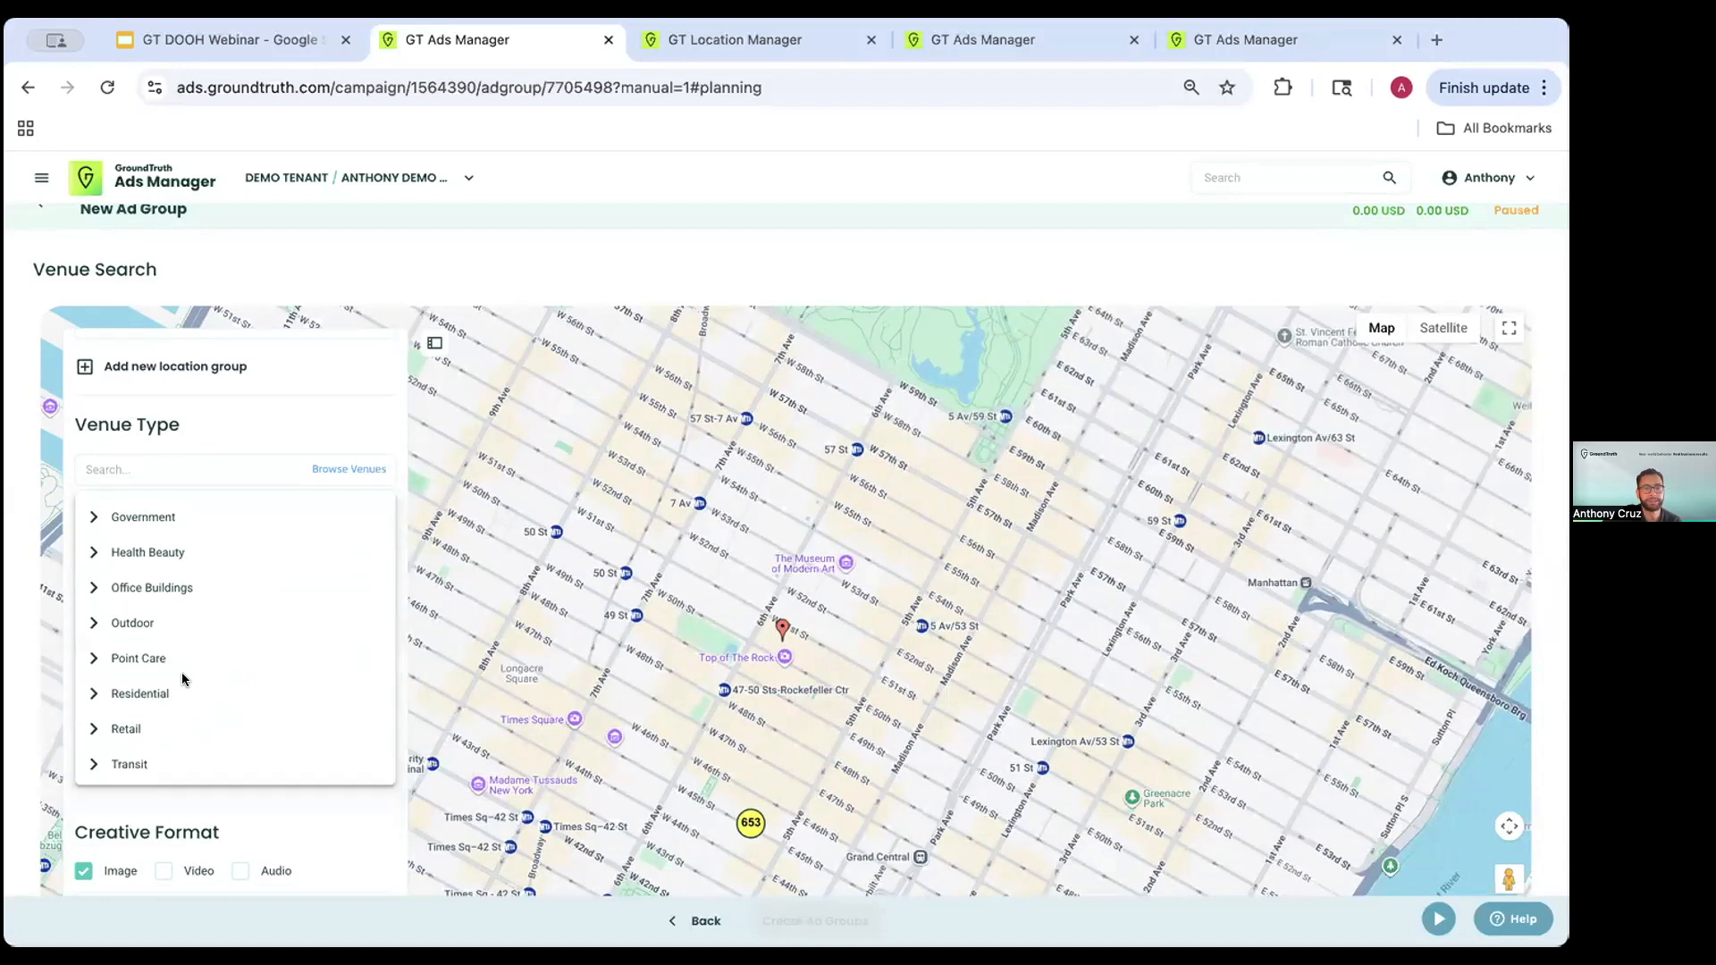
scroll(175, 665, "up", 3)
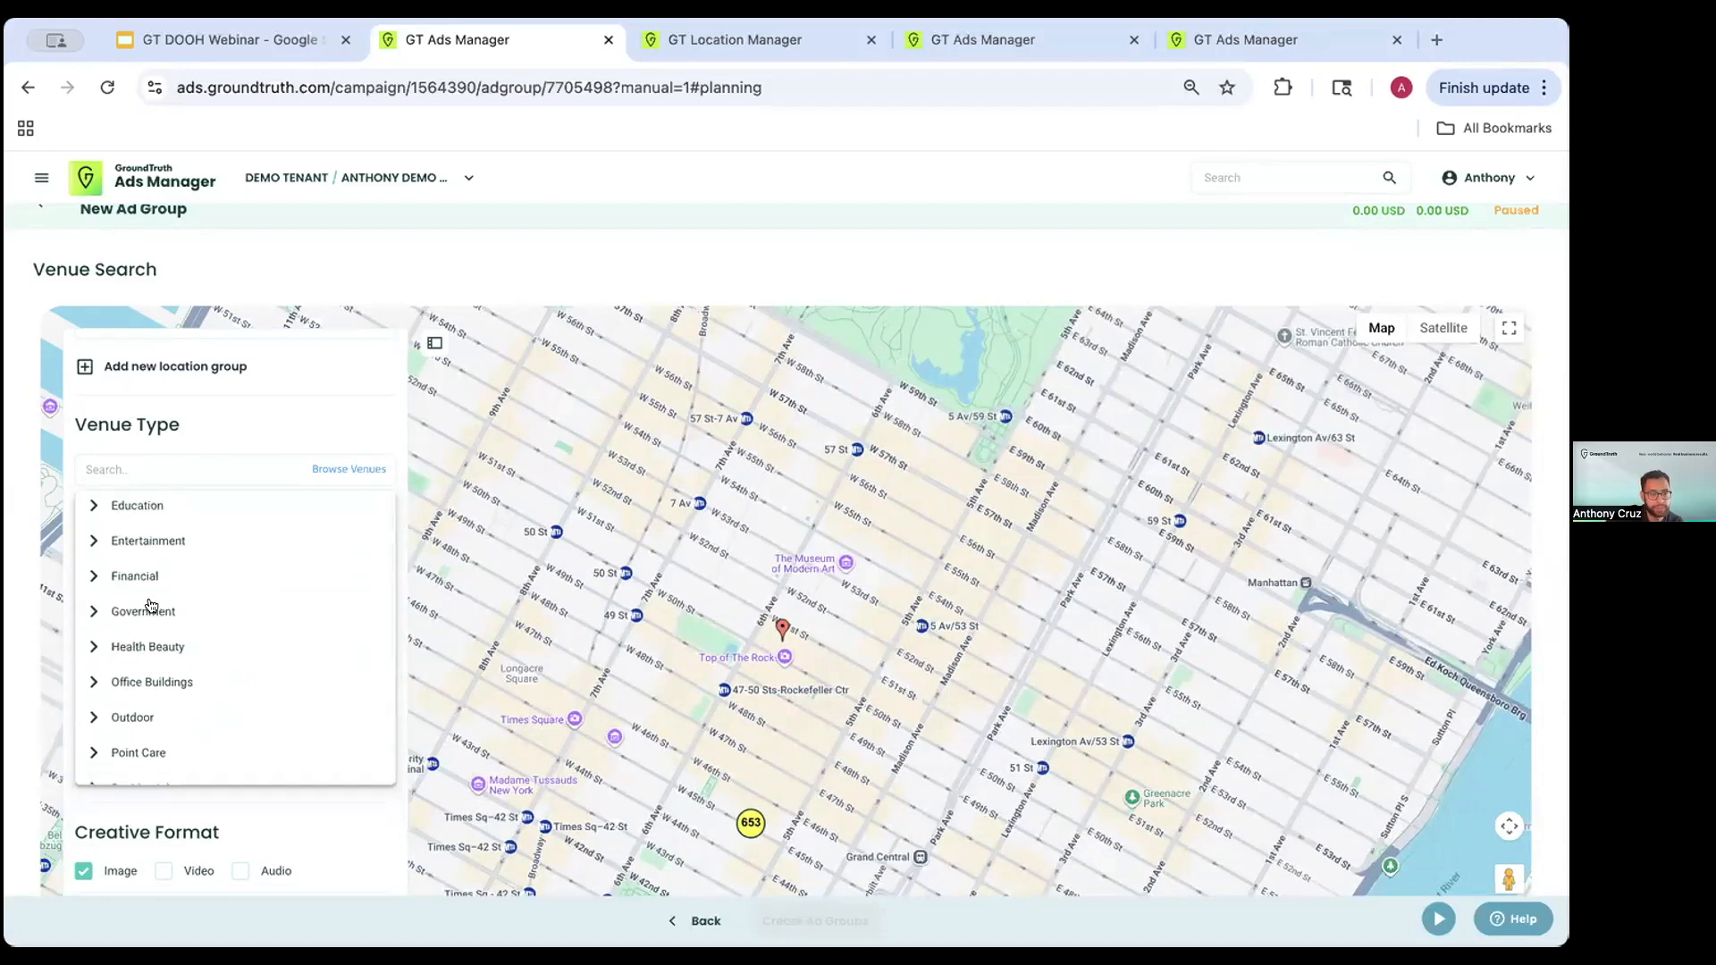
left_click(91, 541)
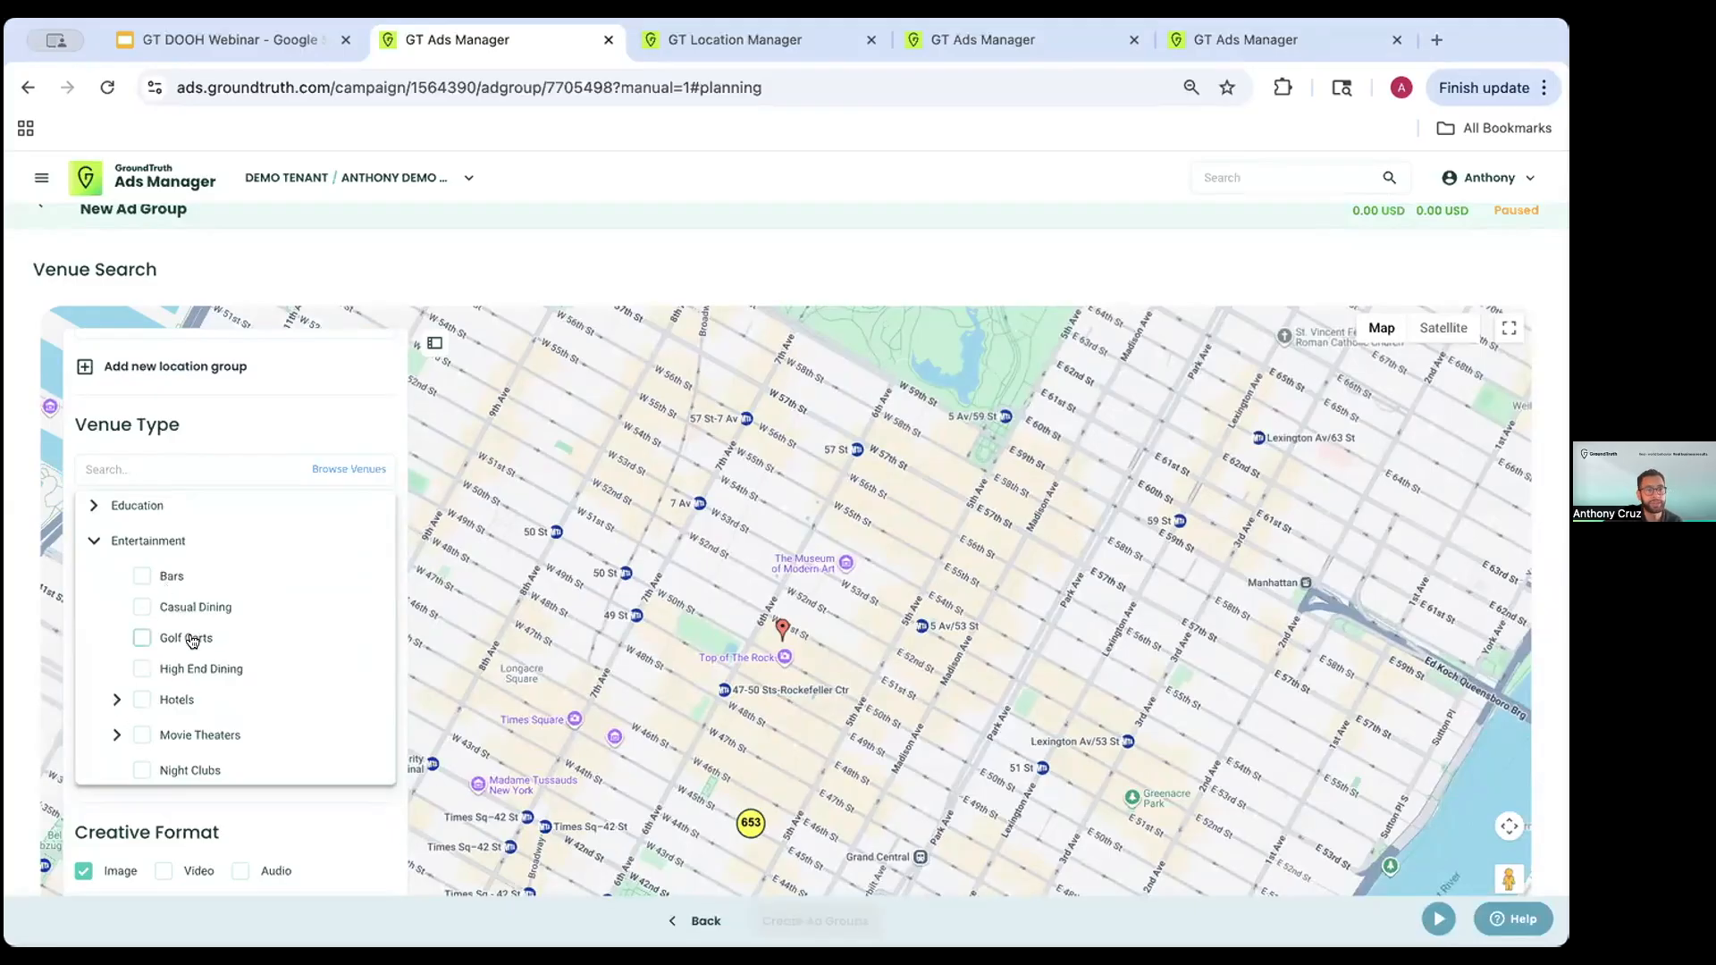
left_click(116, 700)
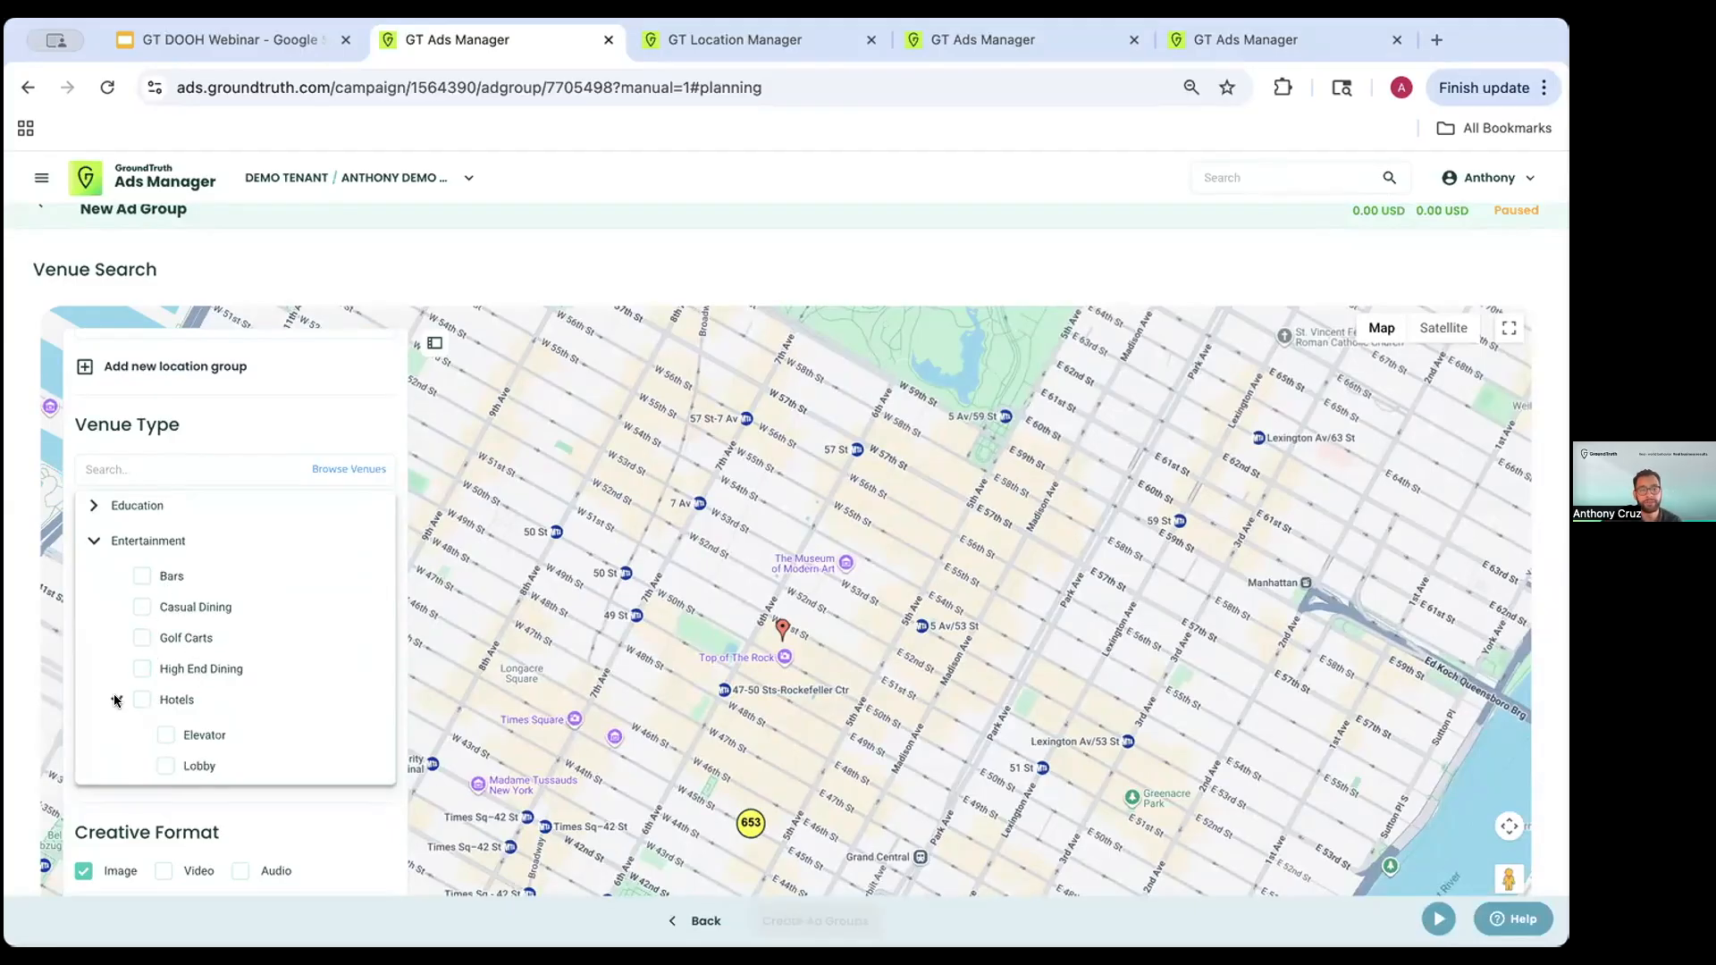
scroll(156, 651, "down", 1)
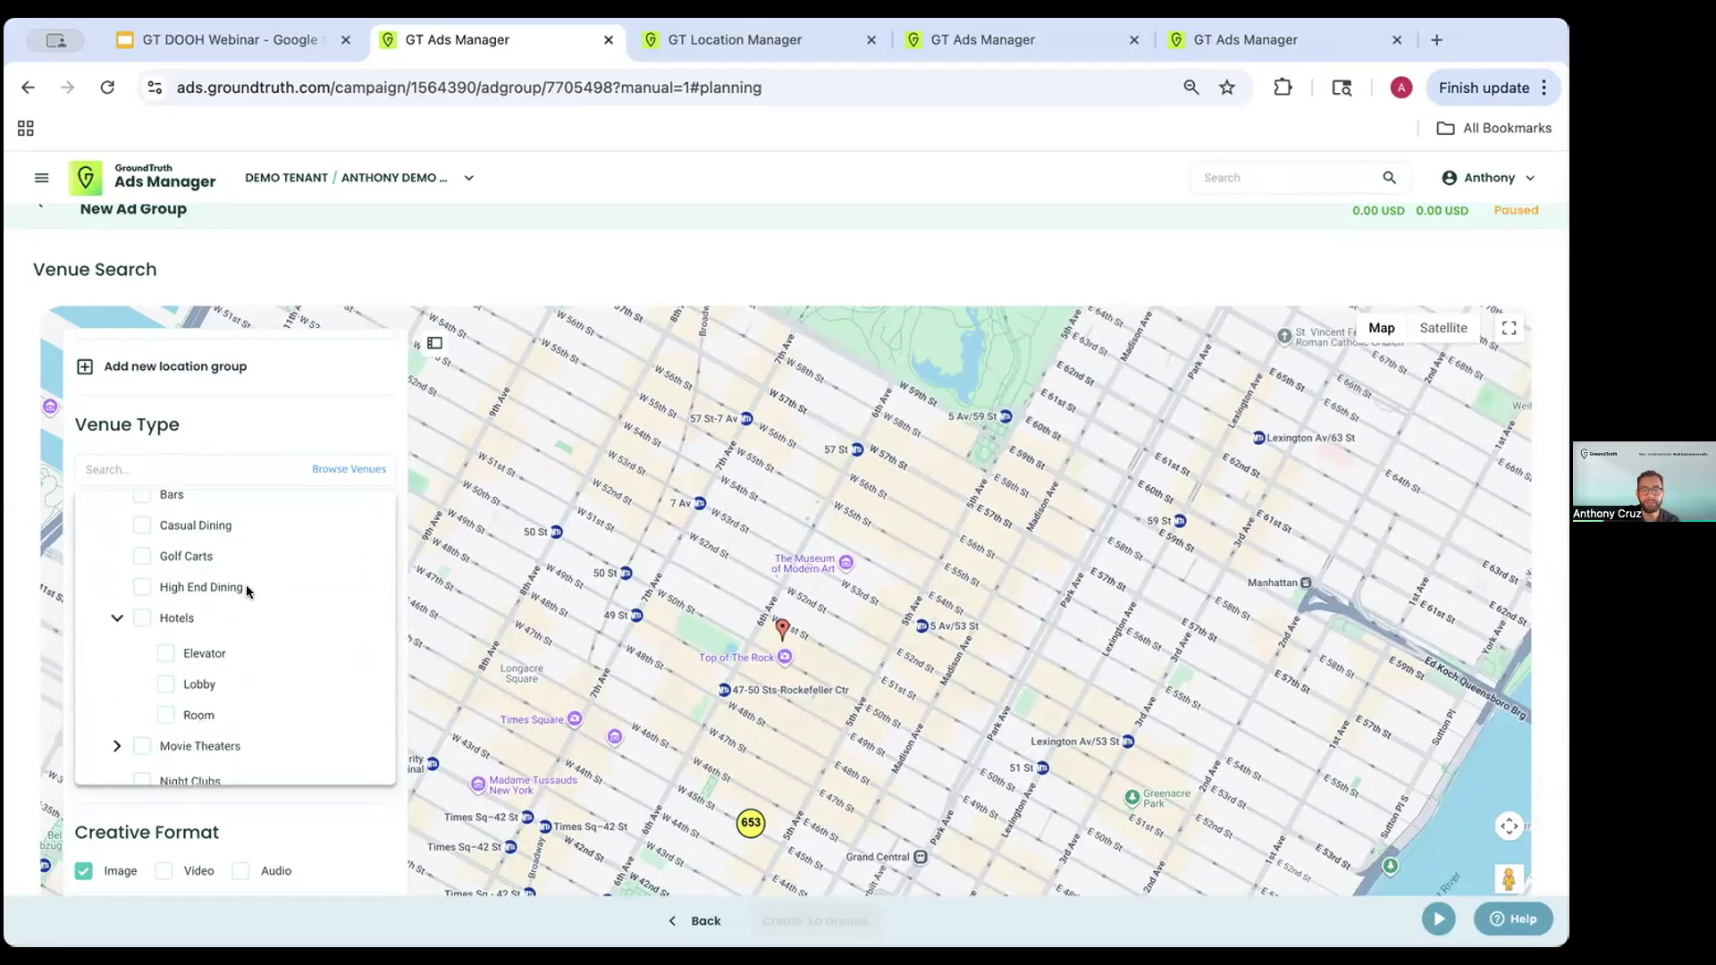
scroll(247, 591, "up", 1)
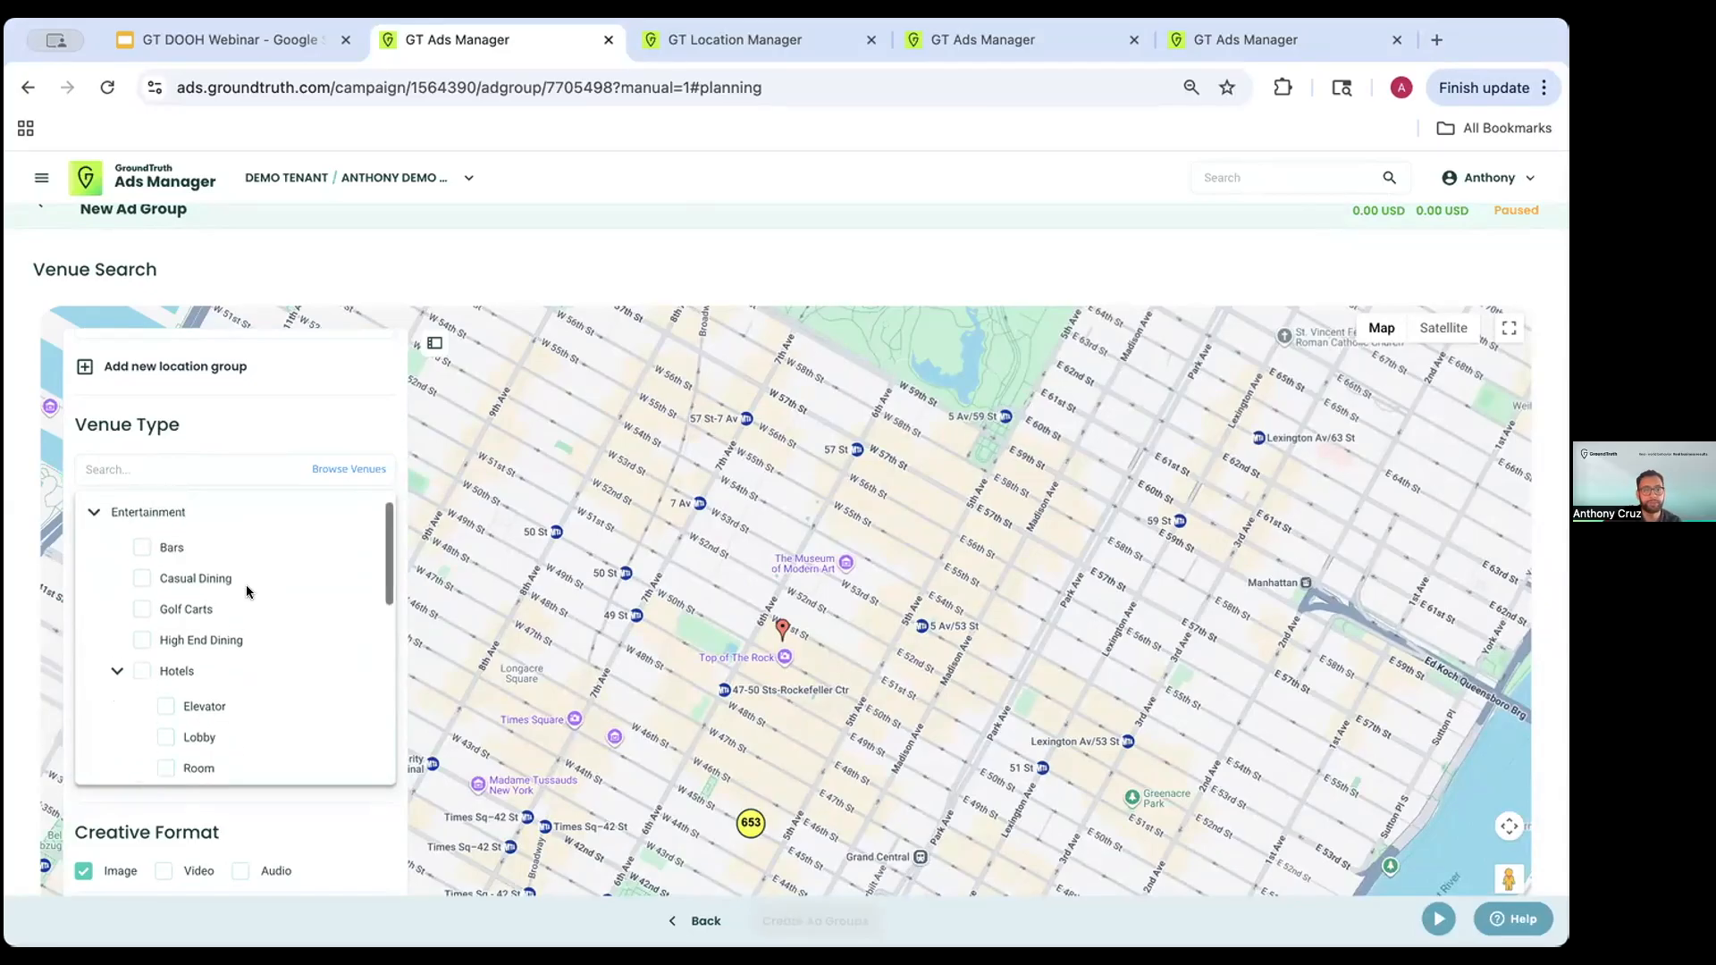
left_click(294, 434)
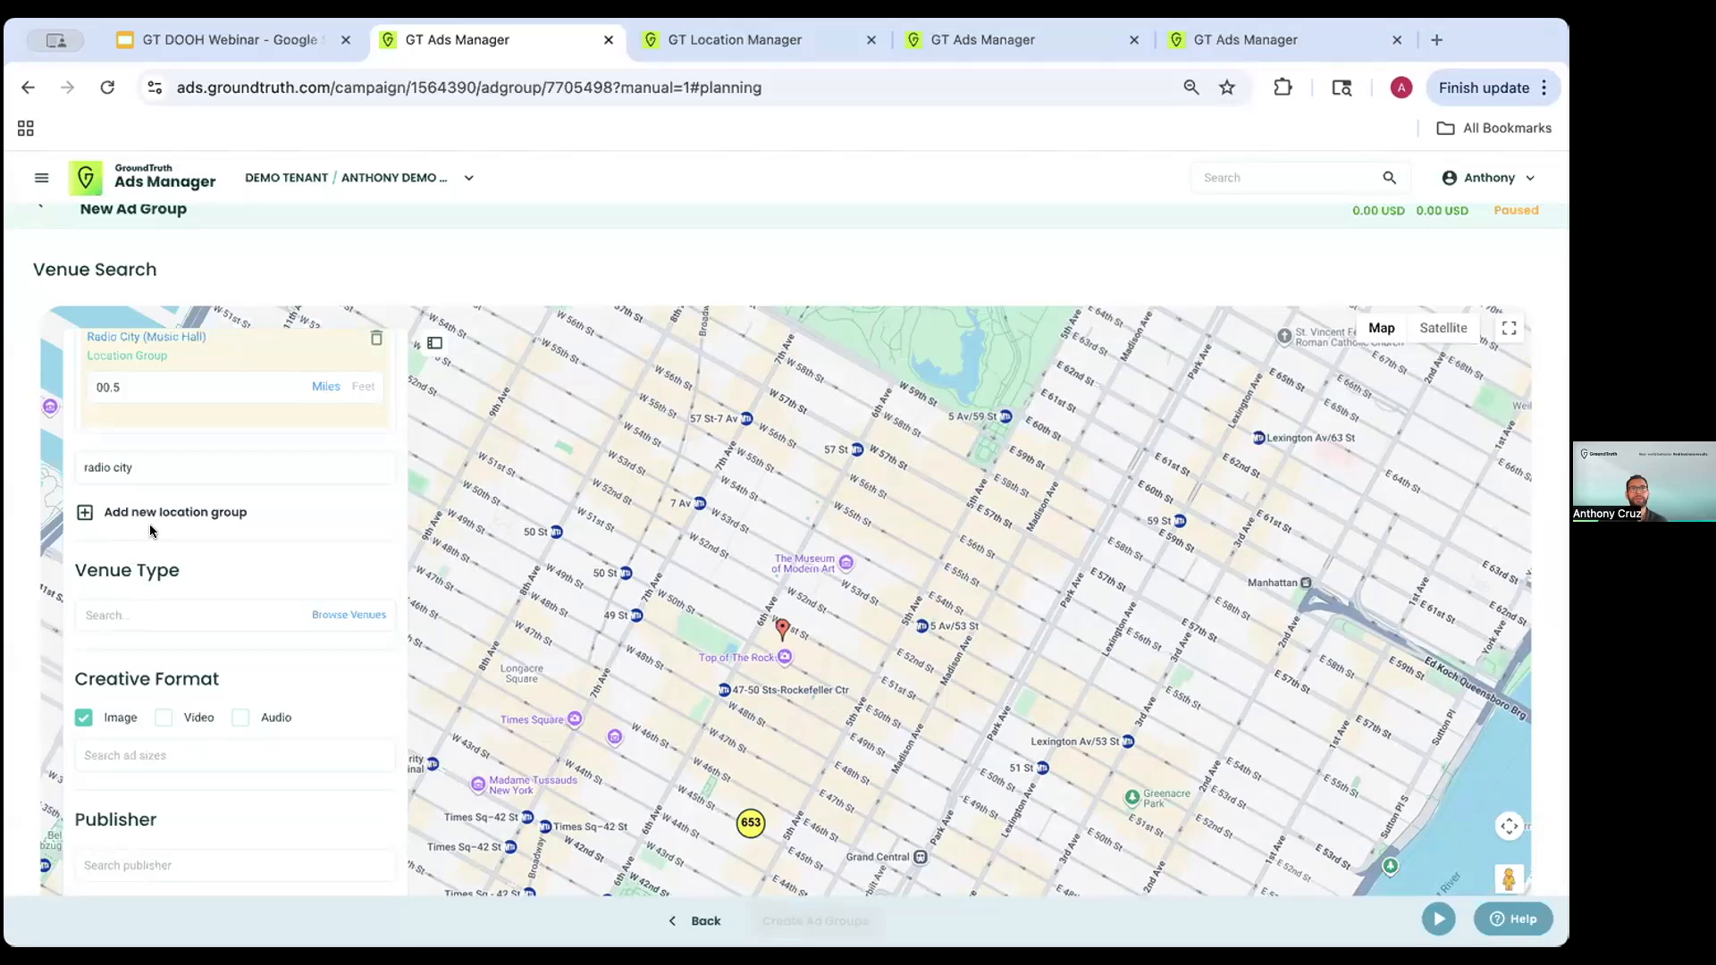
- Add the Transit venue types Subway and Train Stations to the search and expand the Train Stations subtypes
left_click(326, 613)
scroll(271, 715, "down", 5)
left_click(95, 832)
scroll(143, 773, "down", 3)
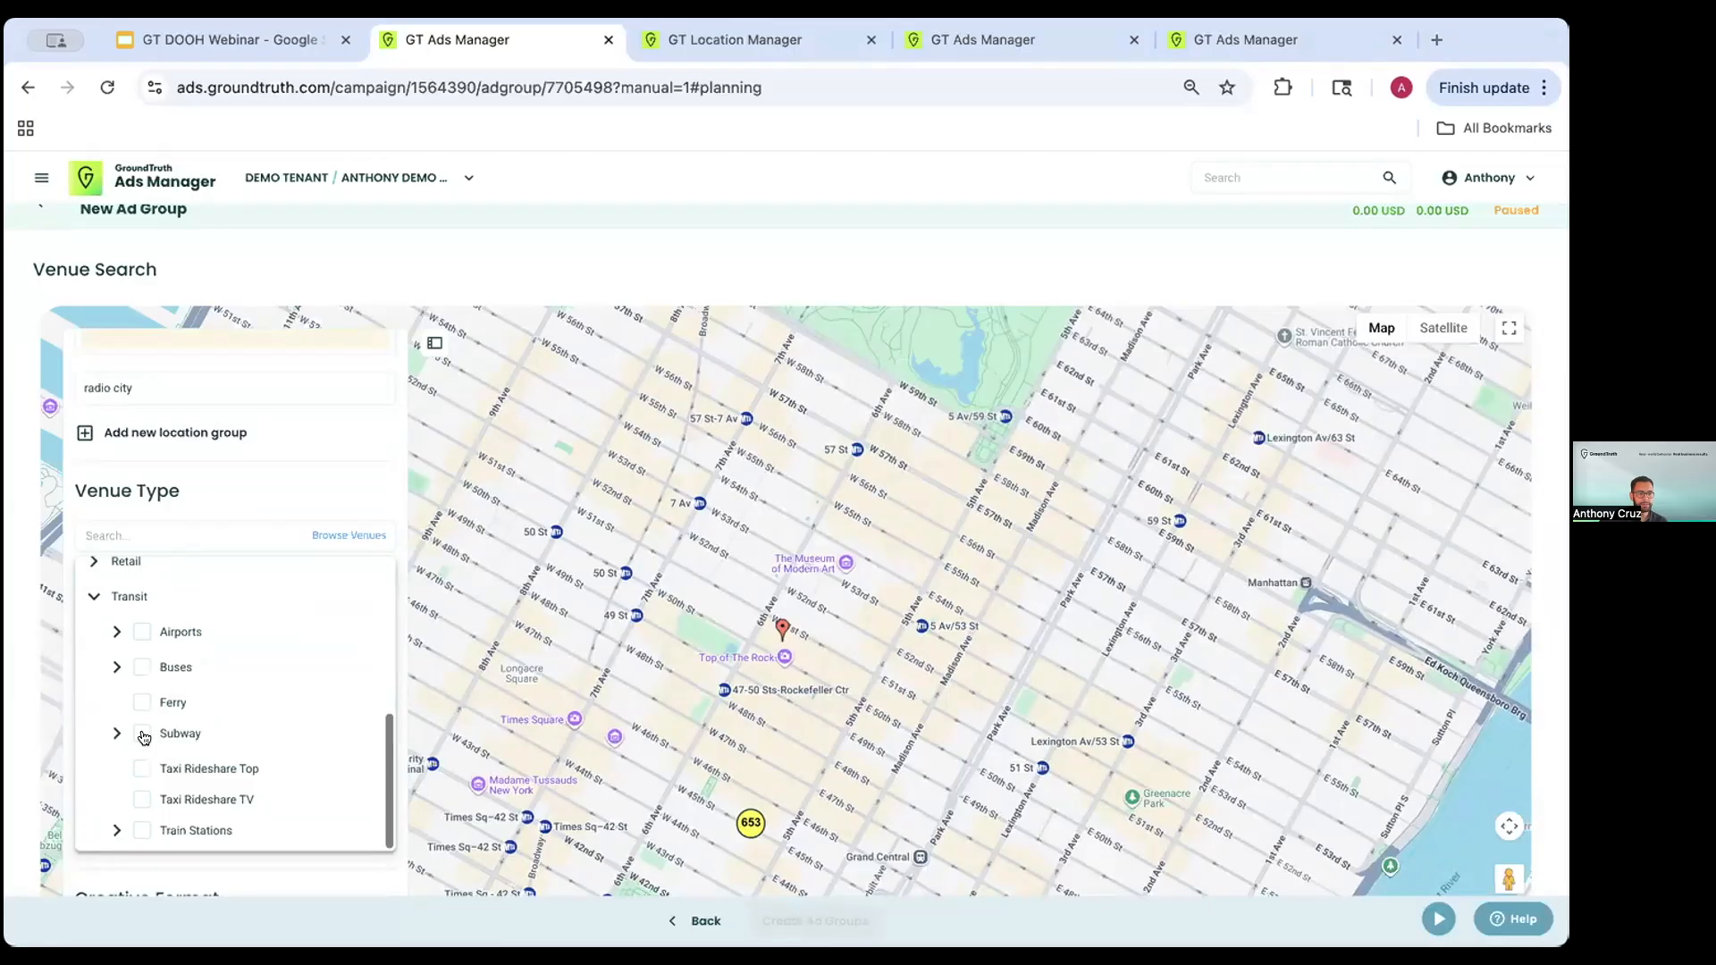
left_click(142, 735)
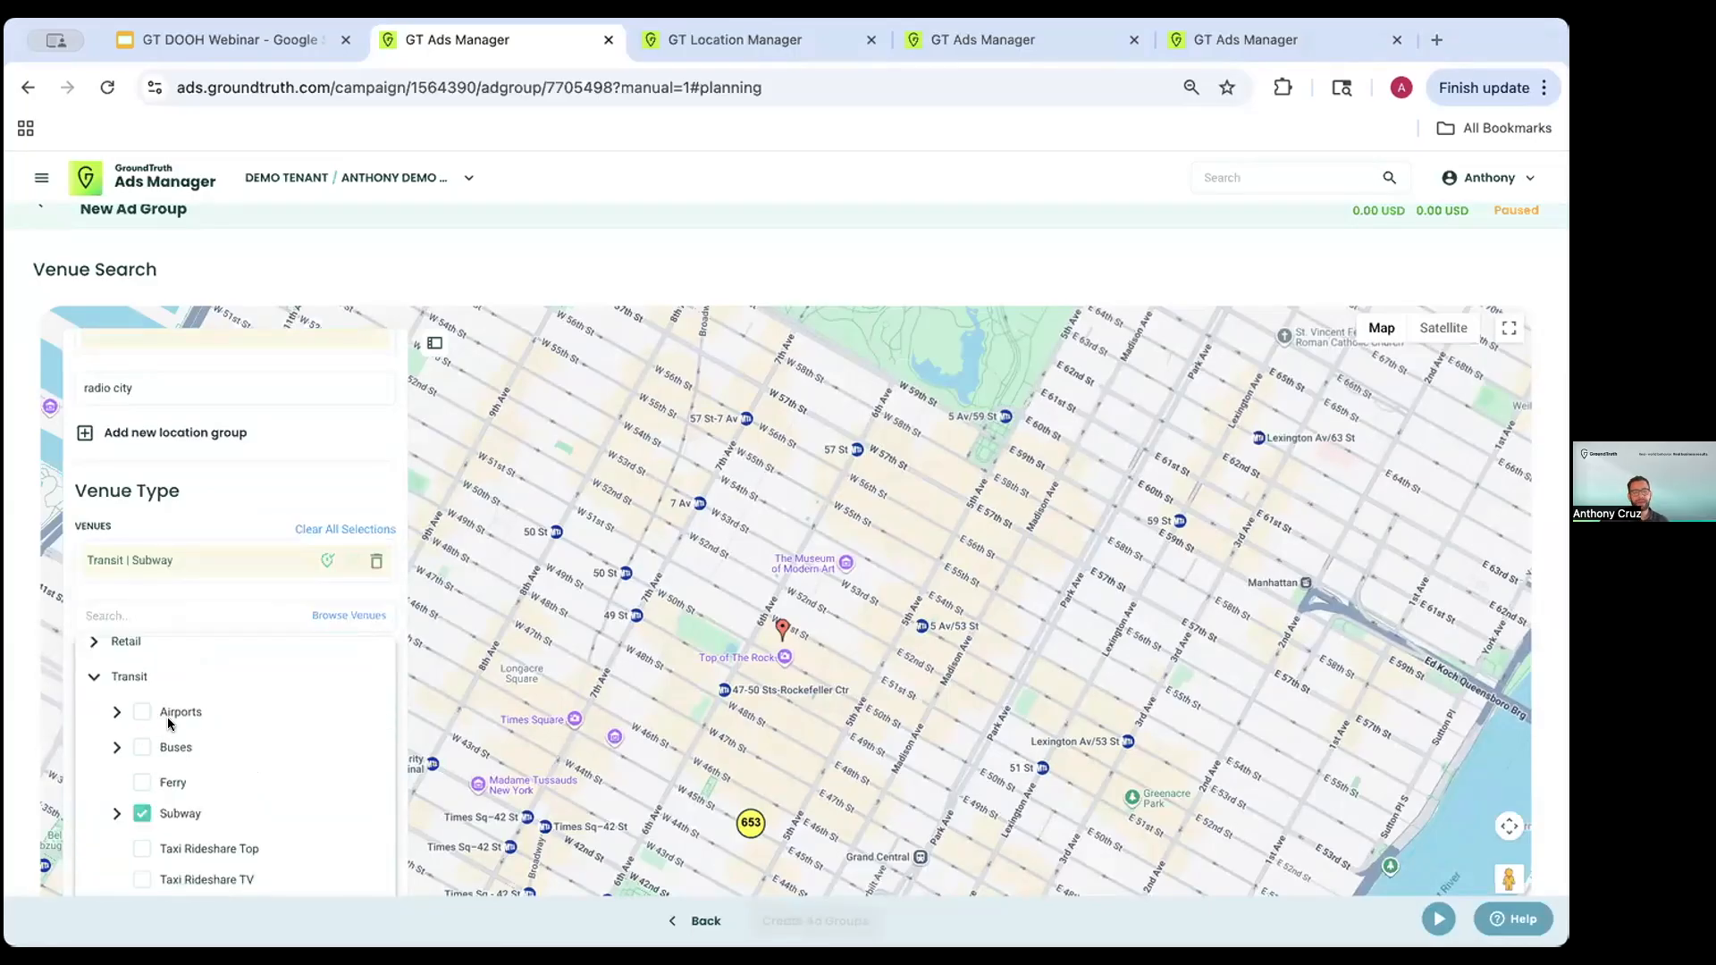
scroll(164, 742, "down", 3)
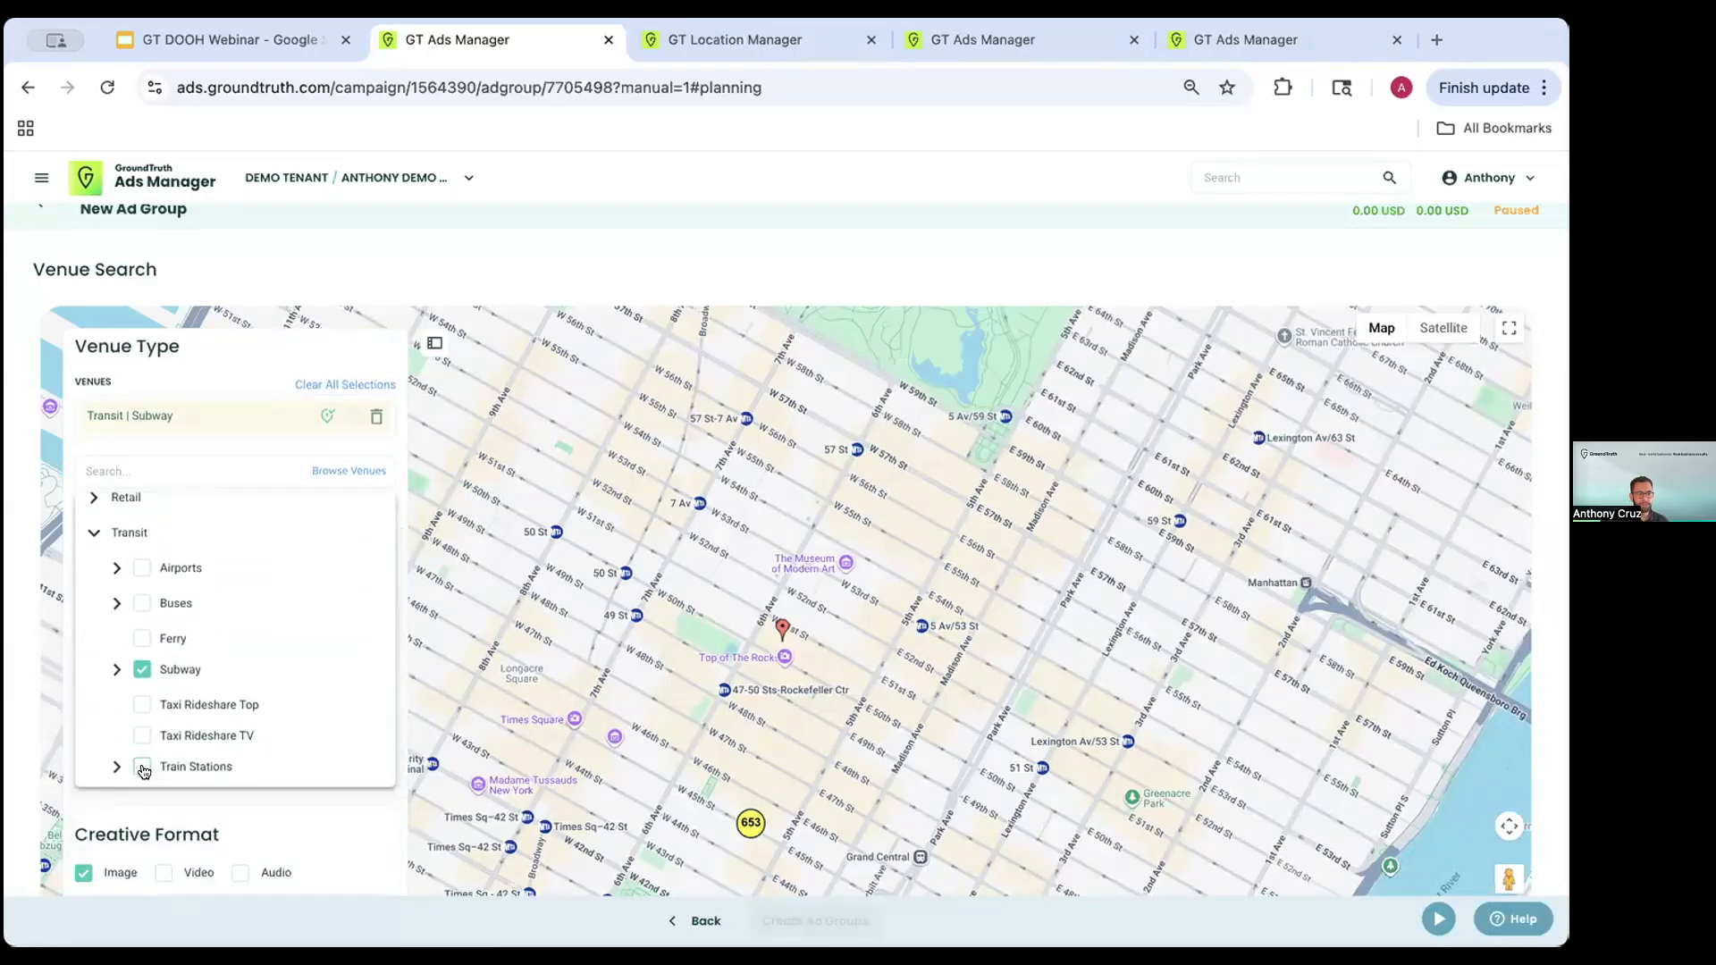
left_click(142, 767)
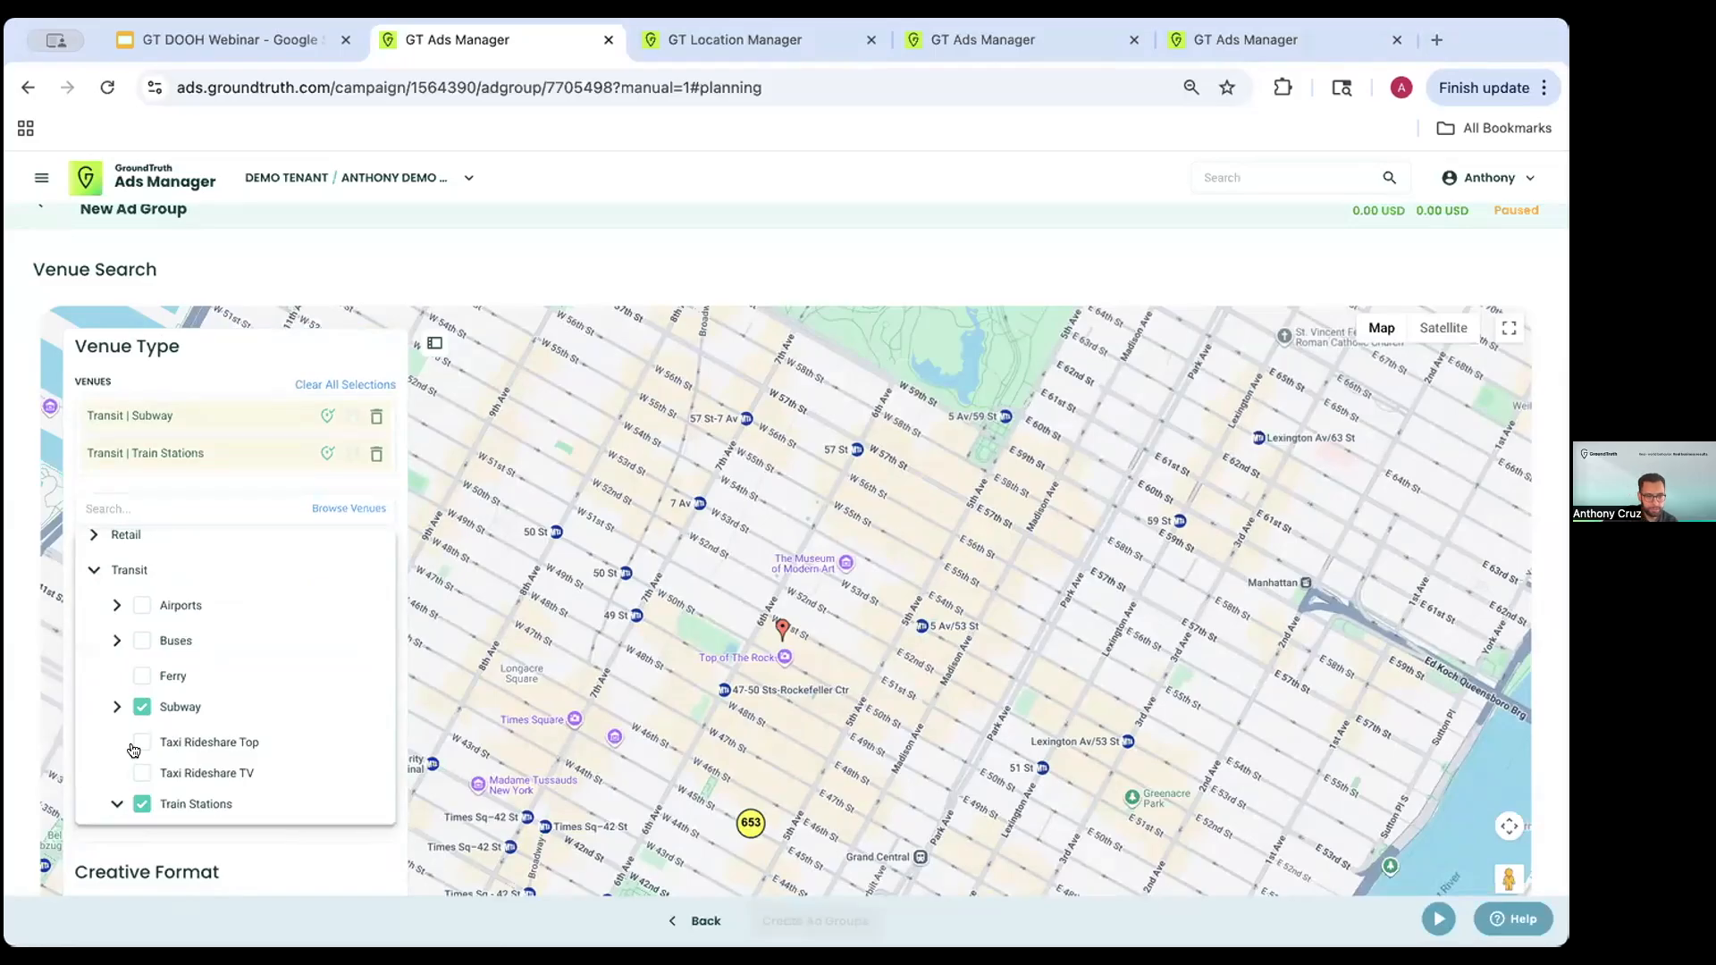
left_click(116, 804)
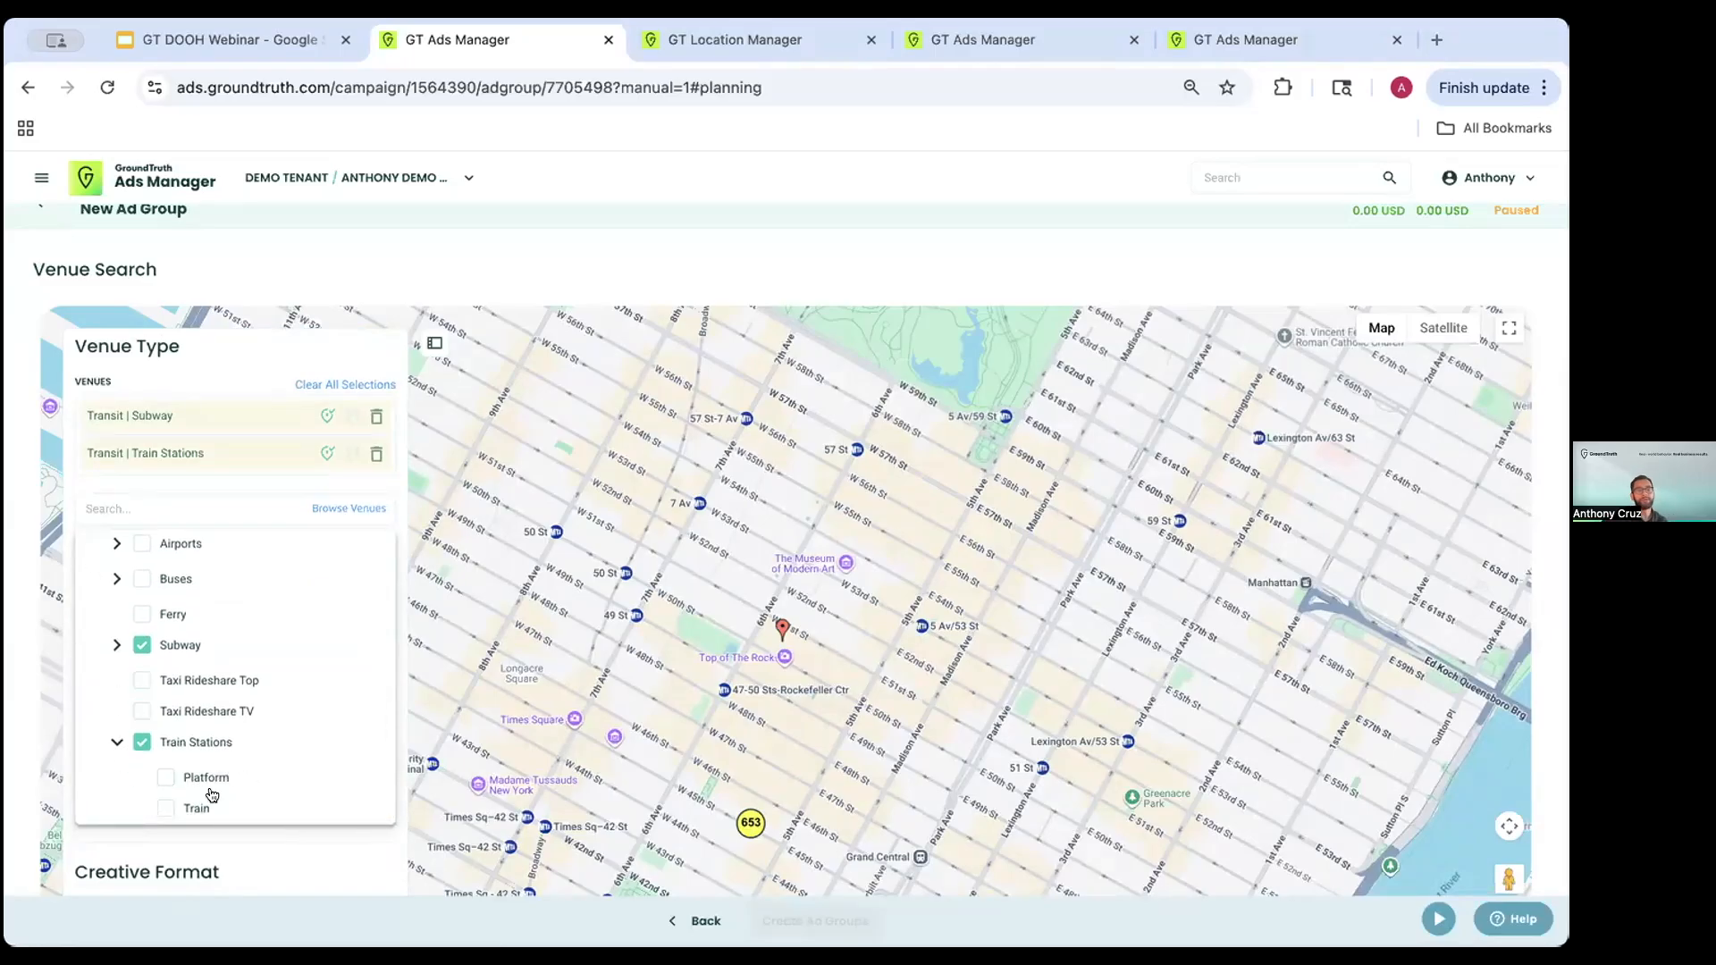
- Add the Outdoor venue types Billboards and Urban Panels to the selection and close the venue list
scroll(139, 685, "up", 3)
scroll(139, 685, "up", 5)
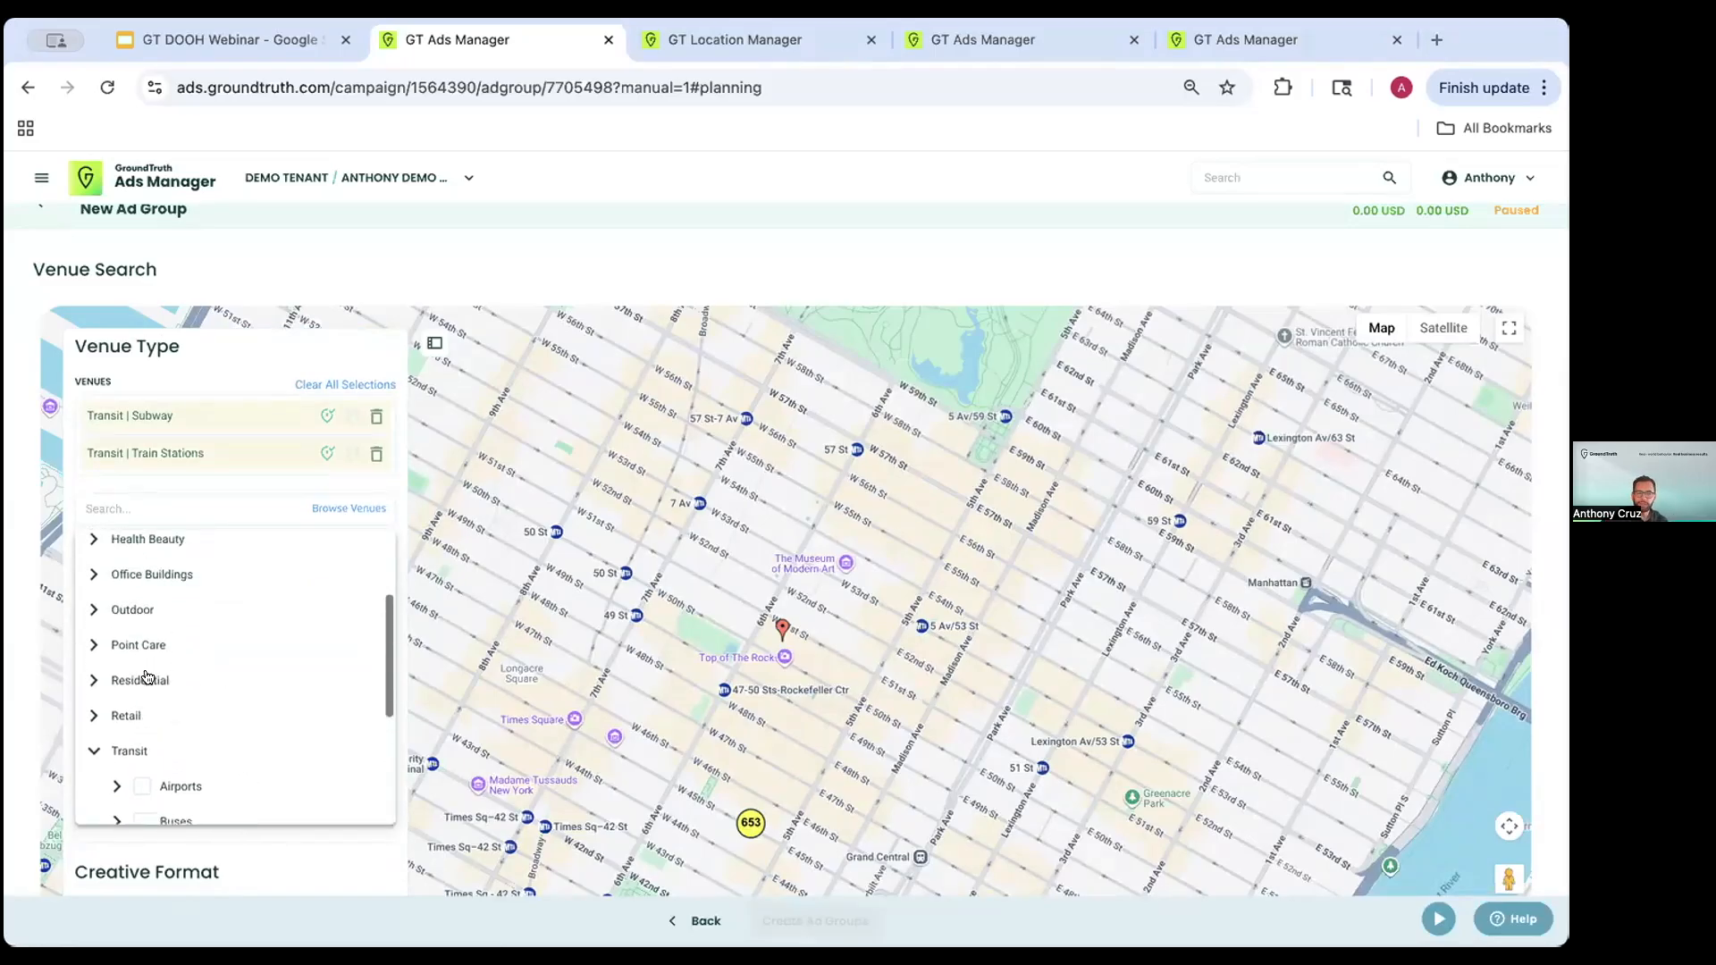
scroll(172, 623, "down", 1)
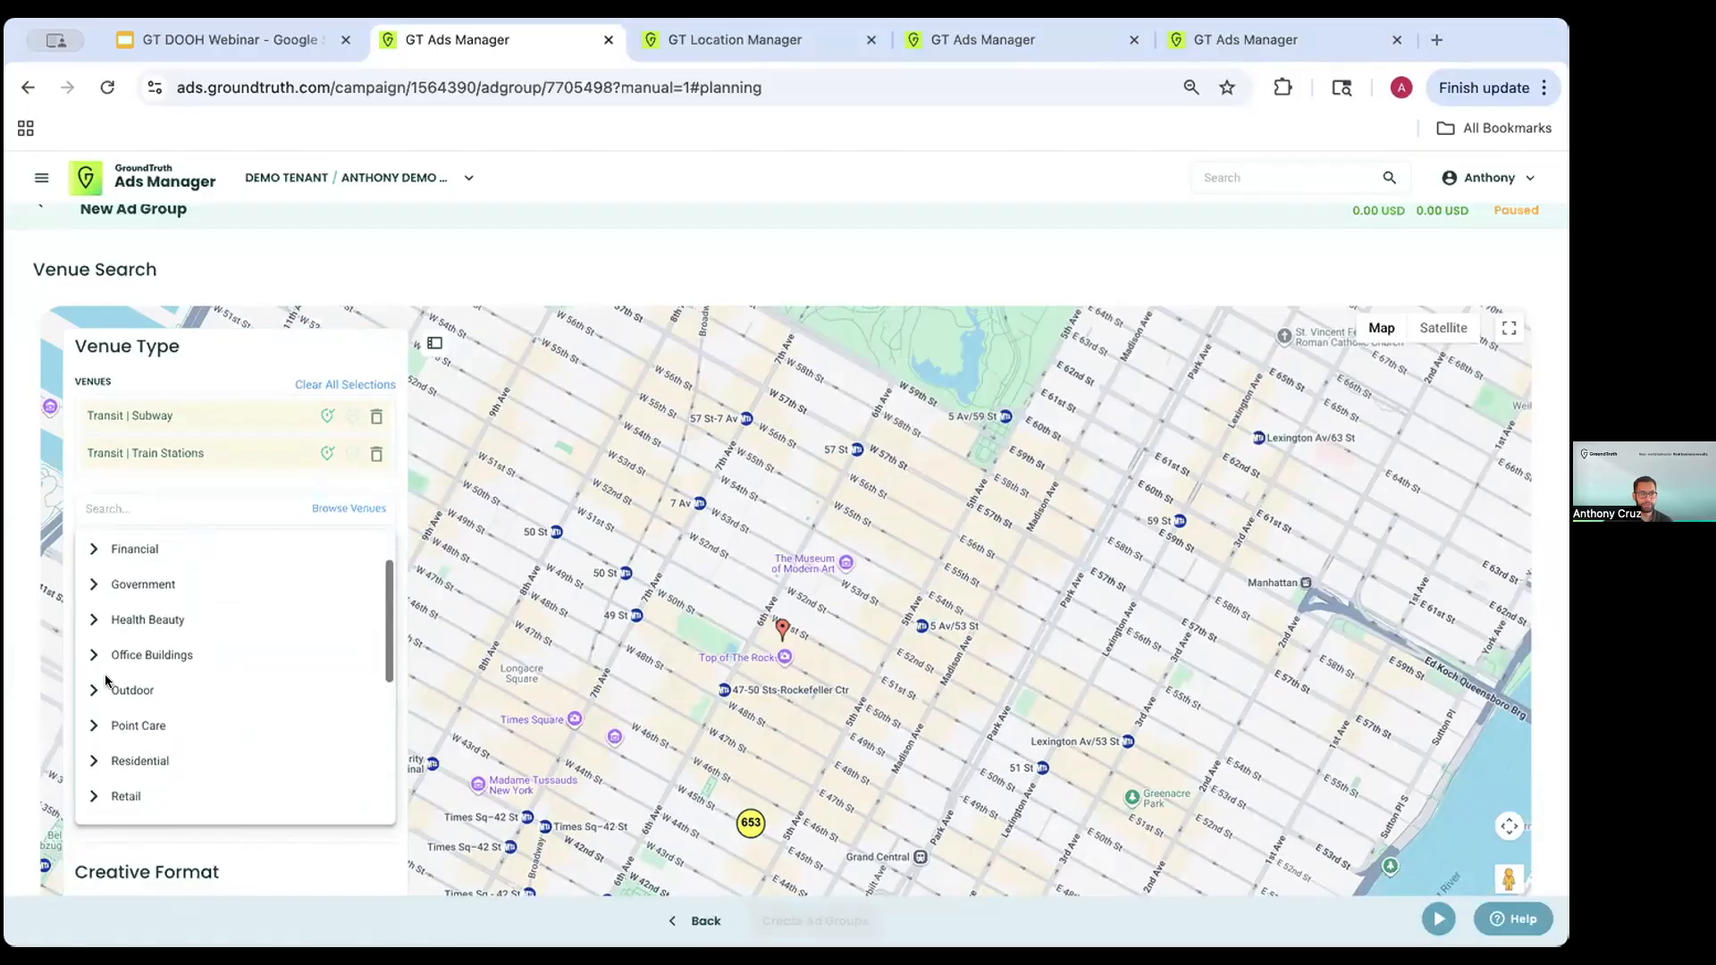
left_click(132, 690)
left_click(141, 725)
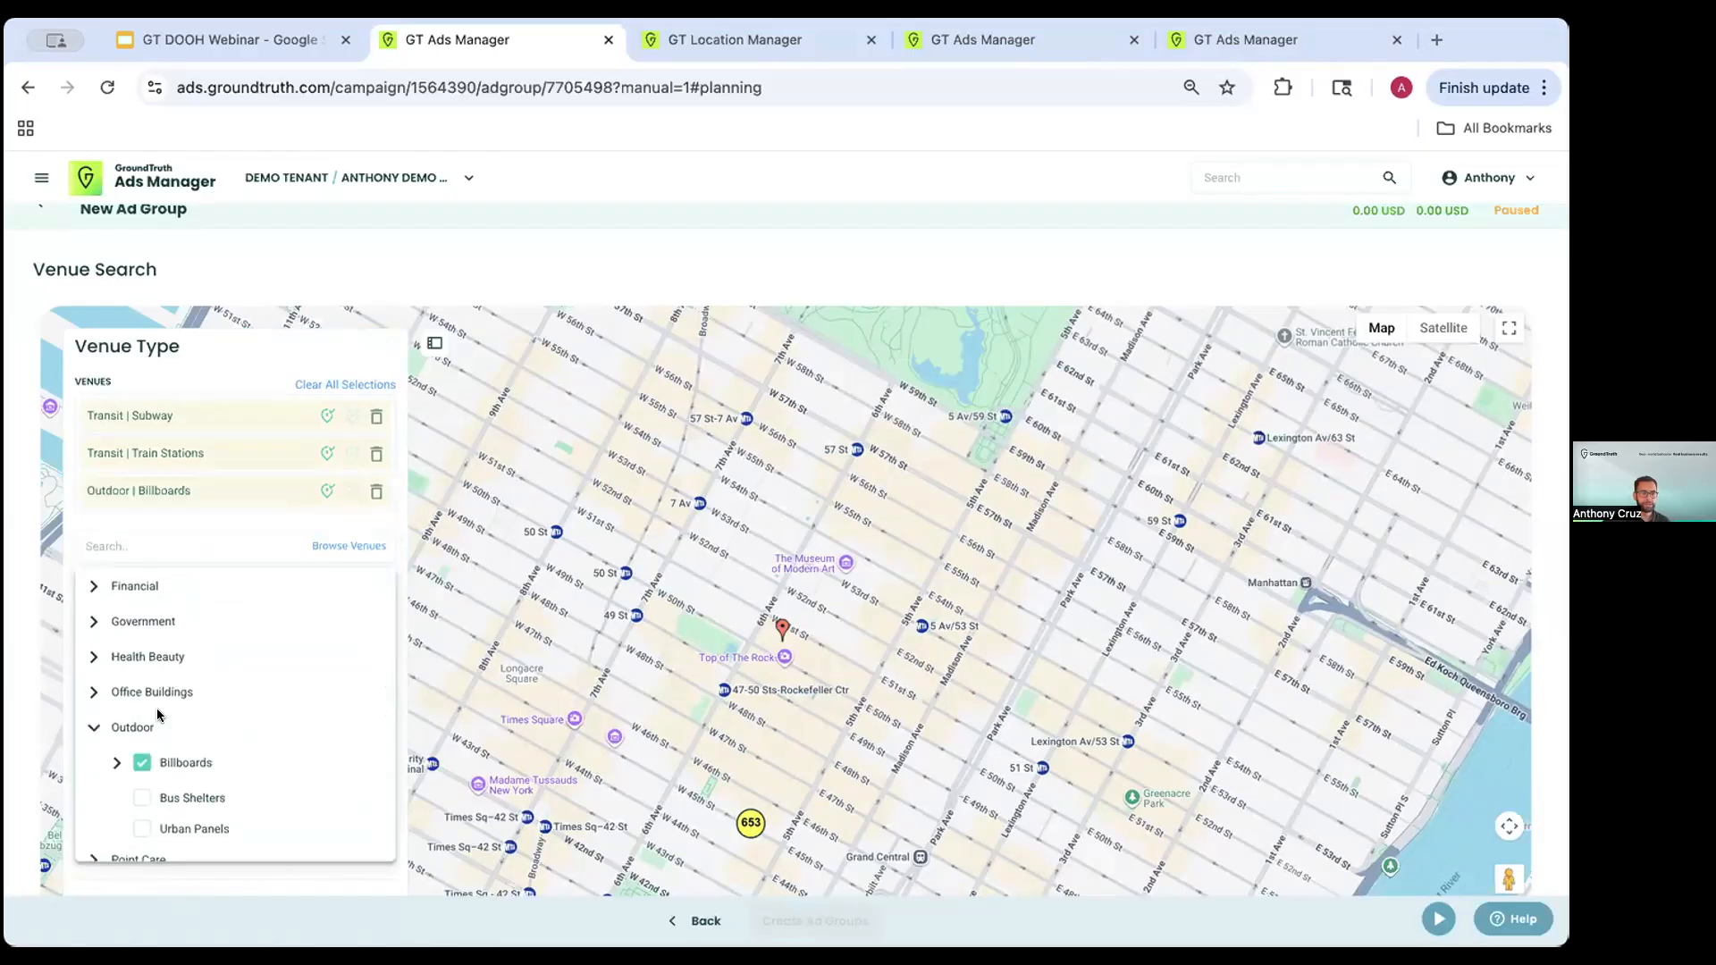
scroll(211, 675, "down", 1)
left_click(143, 791)
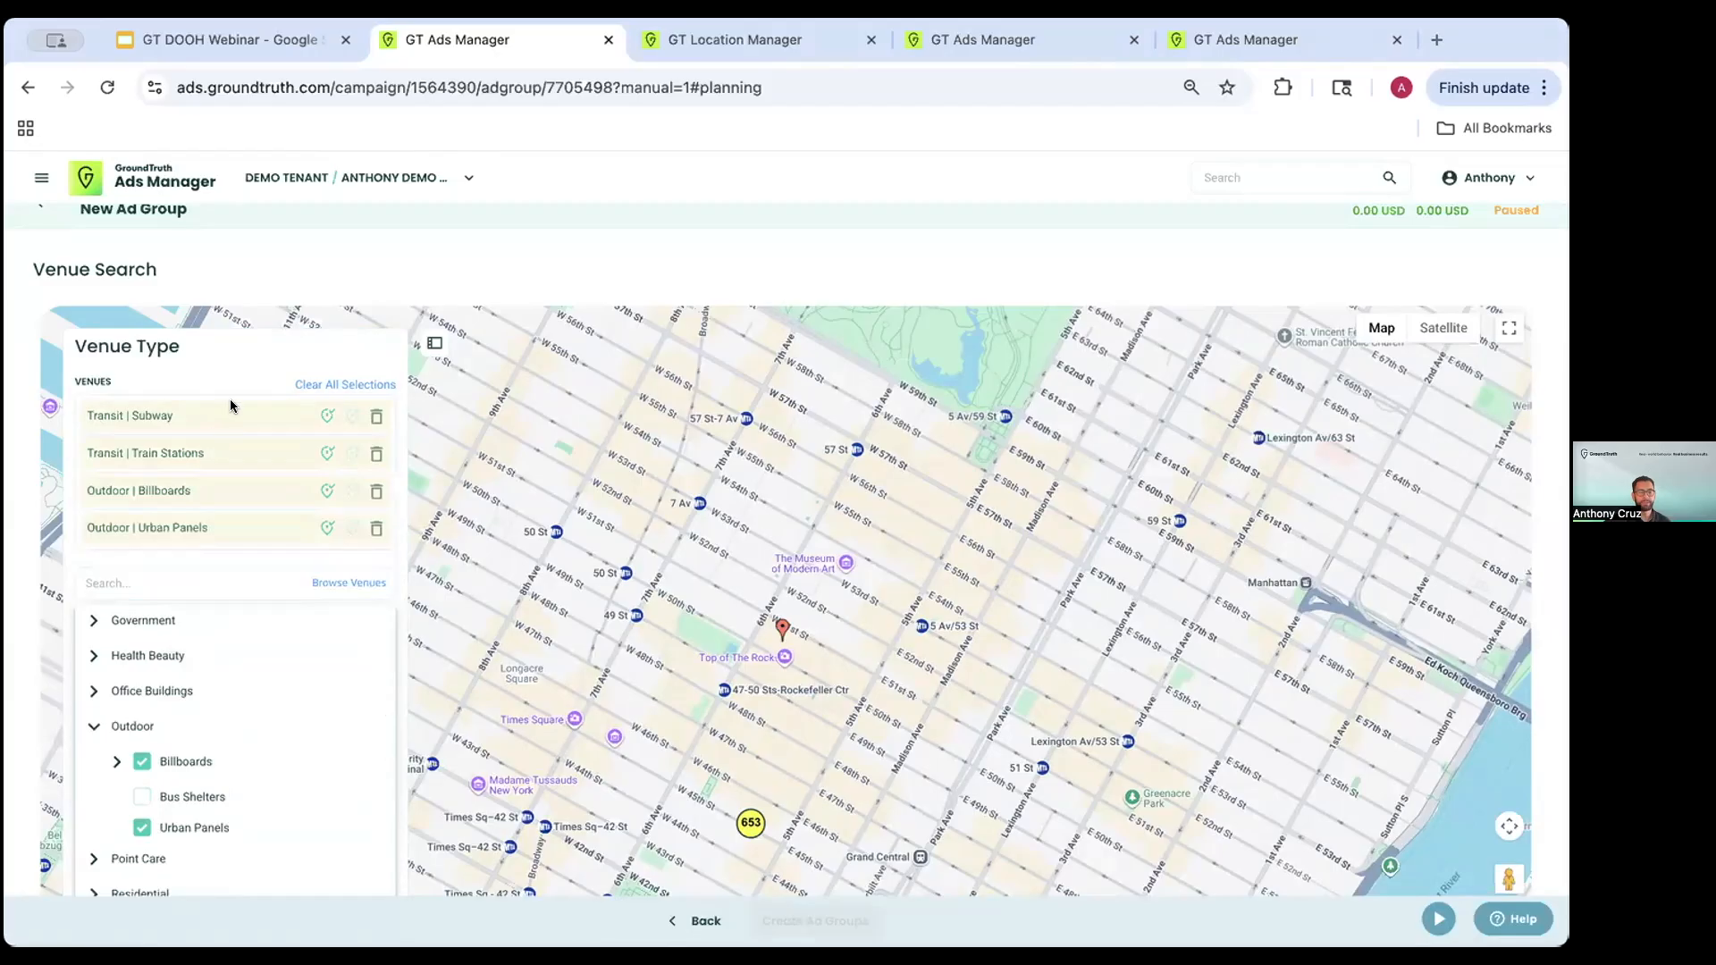
left_click(66, 554)
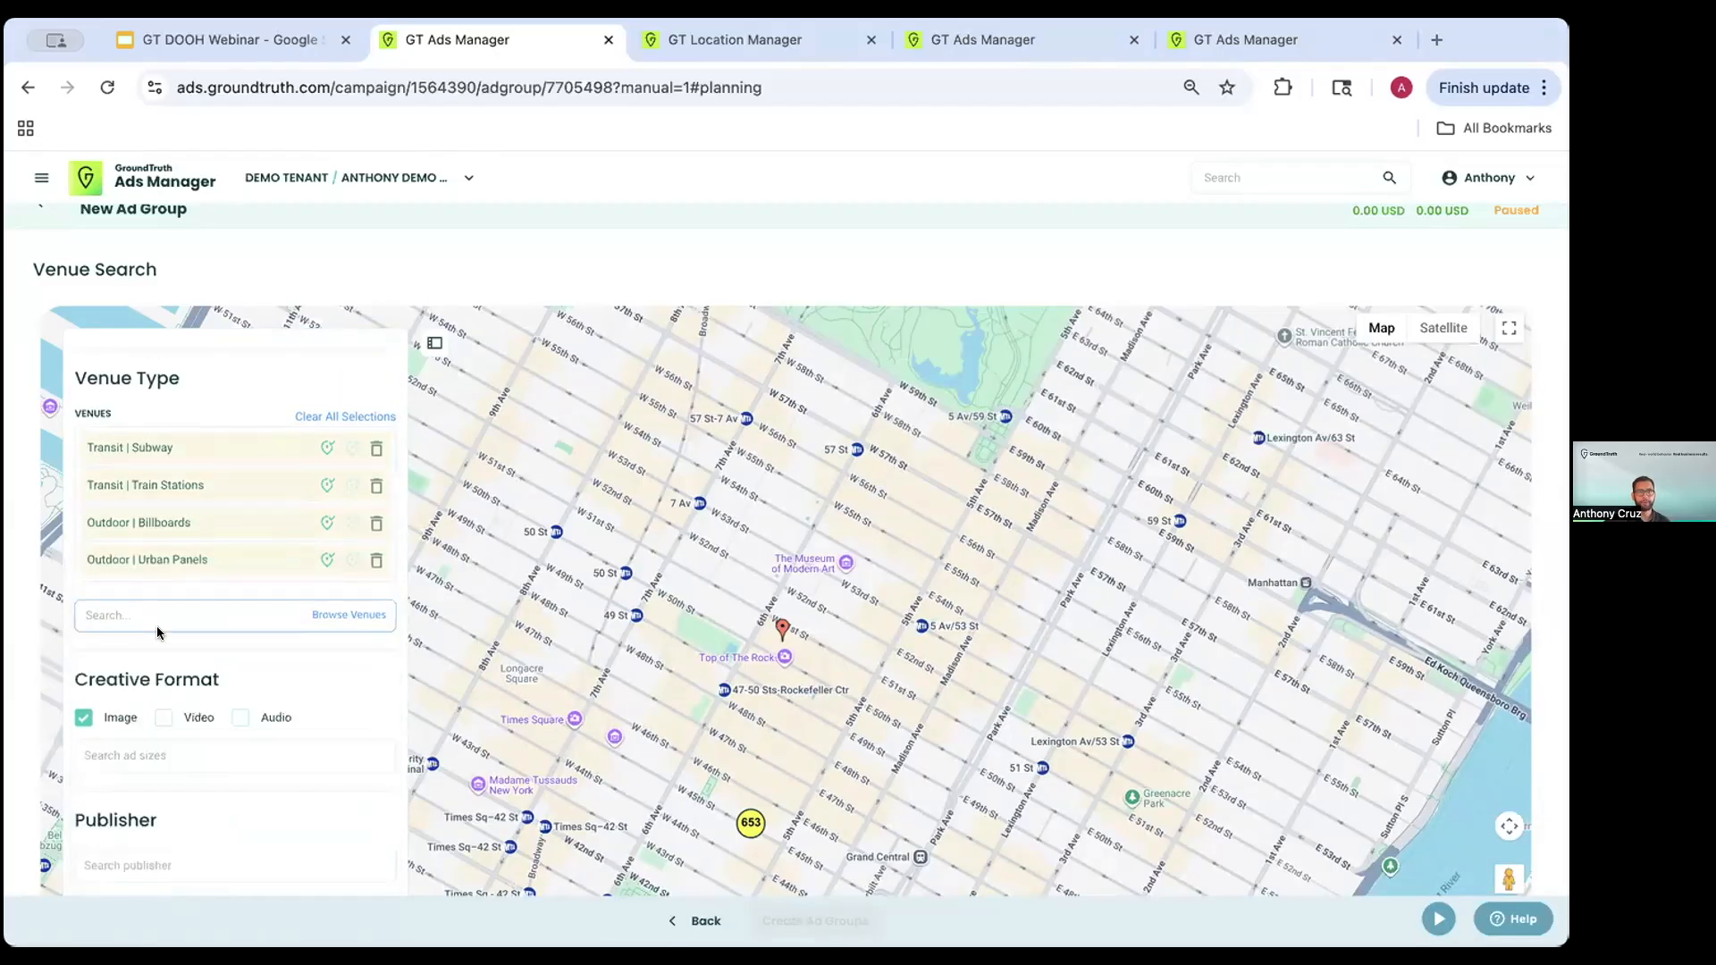
- Run the venue search with the selected transit and outdoor venue types and check the map and estimated results
scroll(157, 626, "down", 2)
left_click(219, 767)
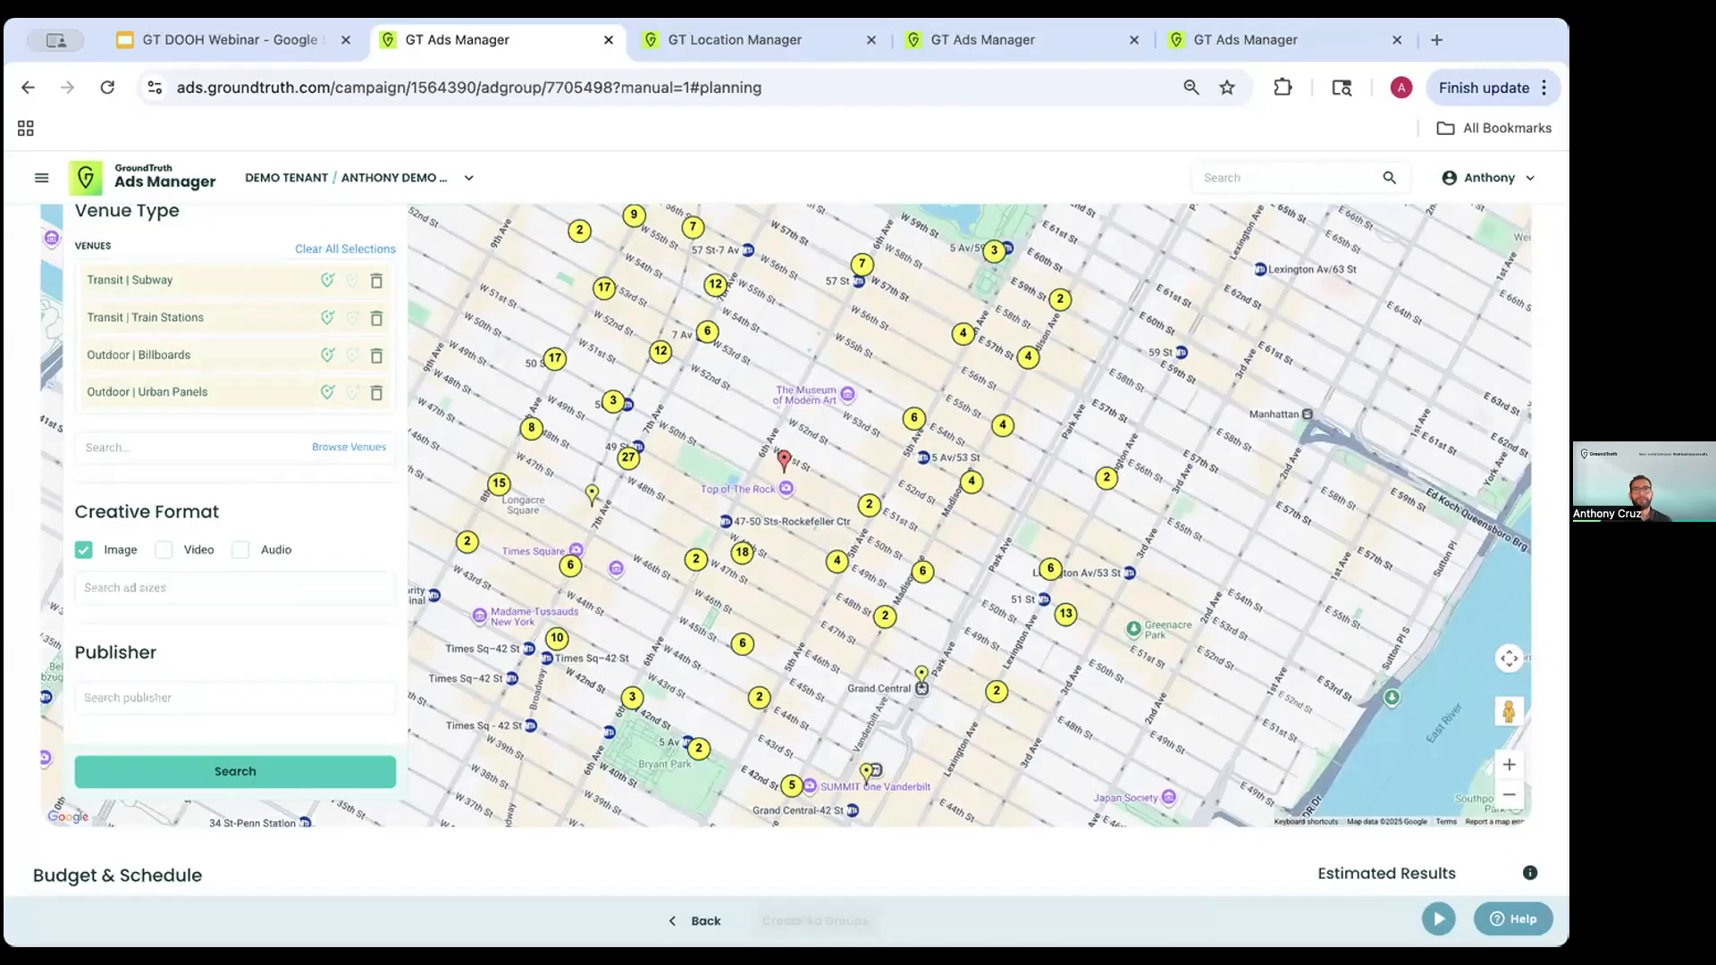
scroll(1109, 878, "down", 2)
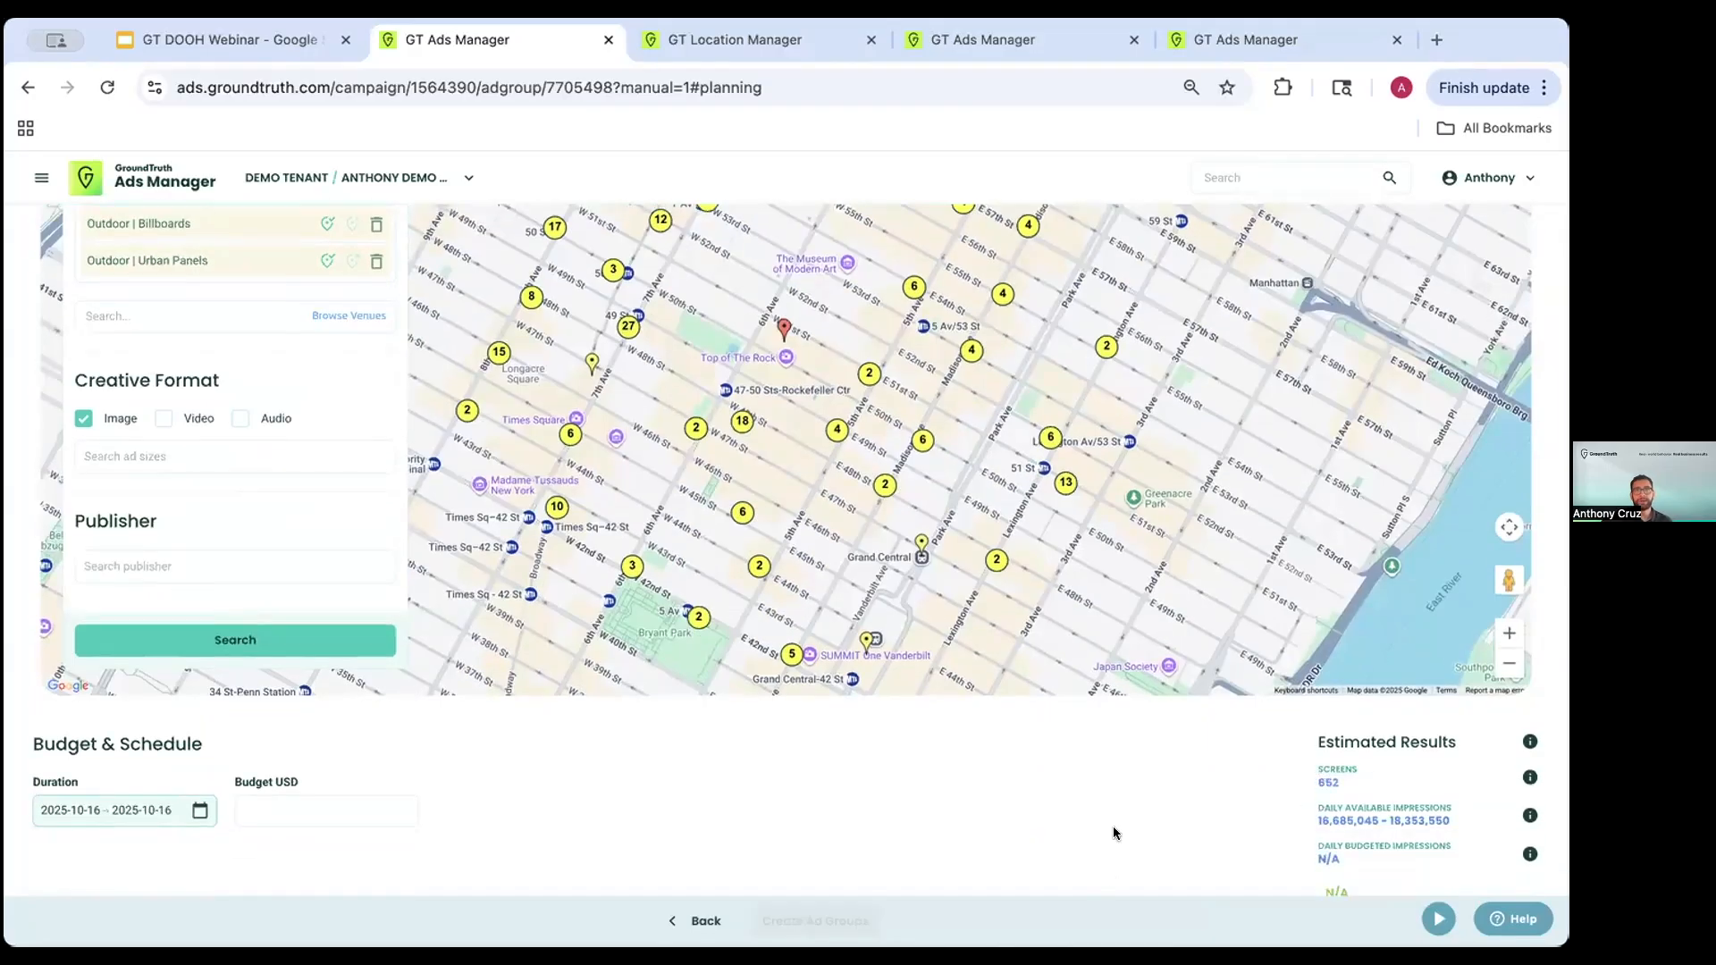
- Try switching the creative format between Image, Video and Audio, and restore the Image-only selection
scroll(1071, 837, "down", 8)
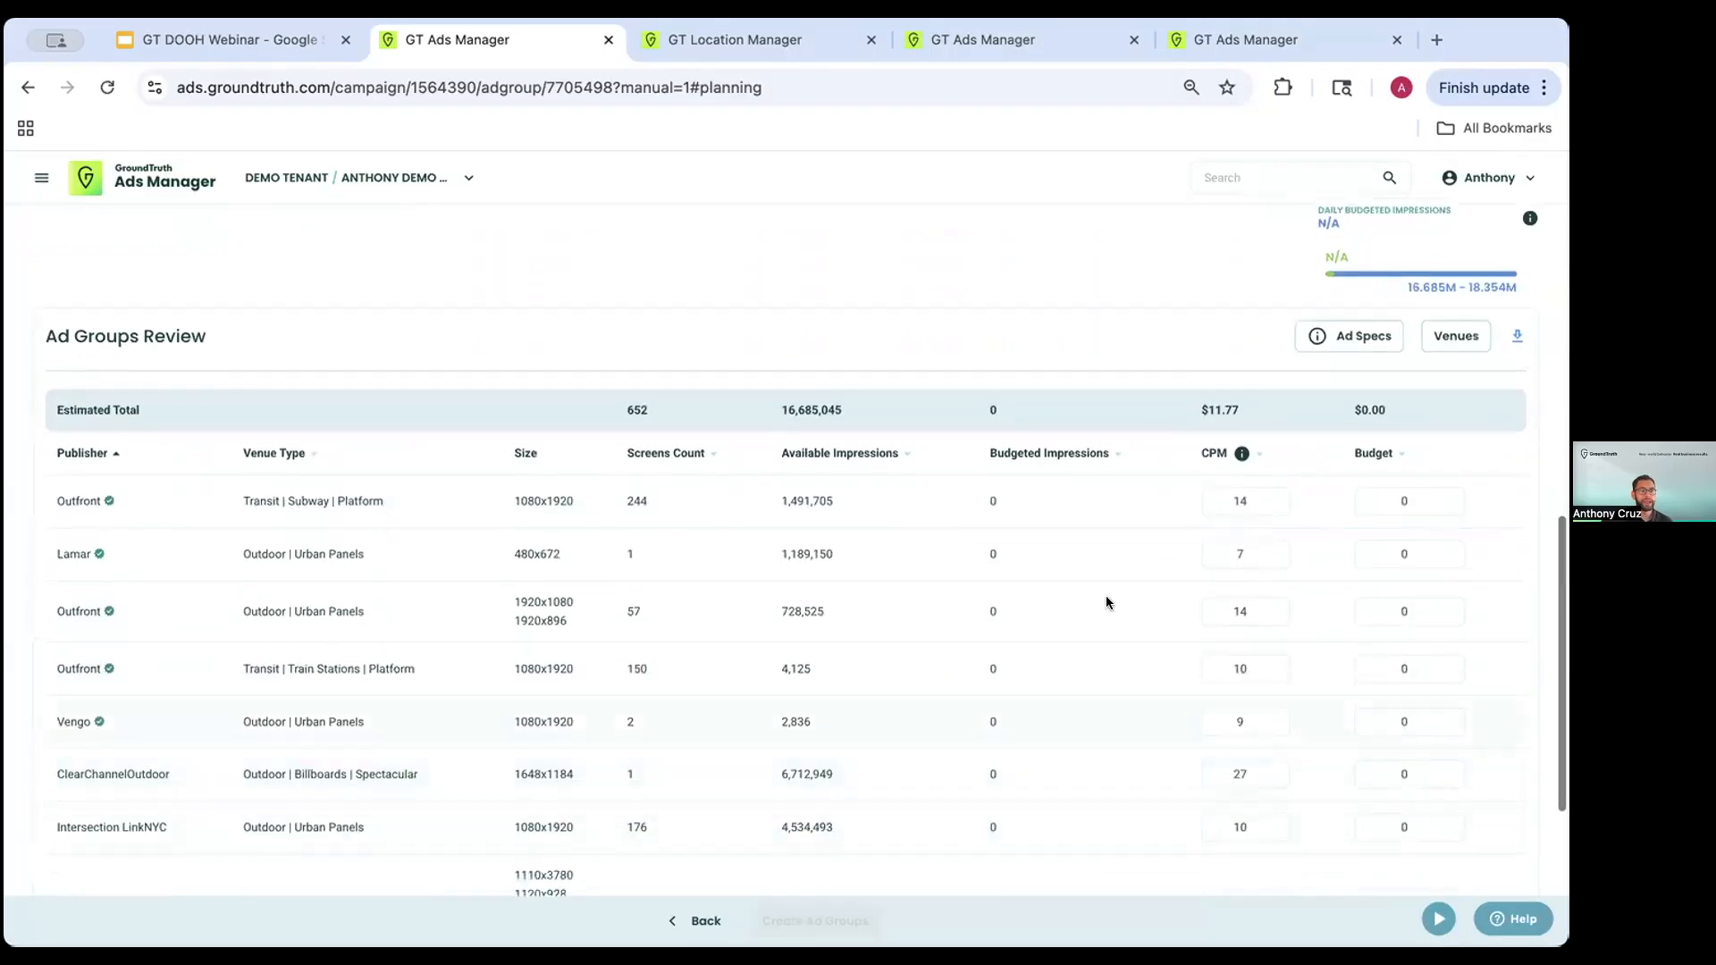
scroll(643, 721, "up", 5)
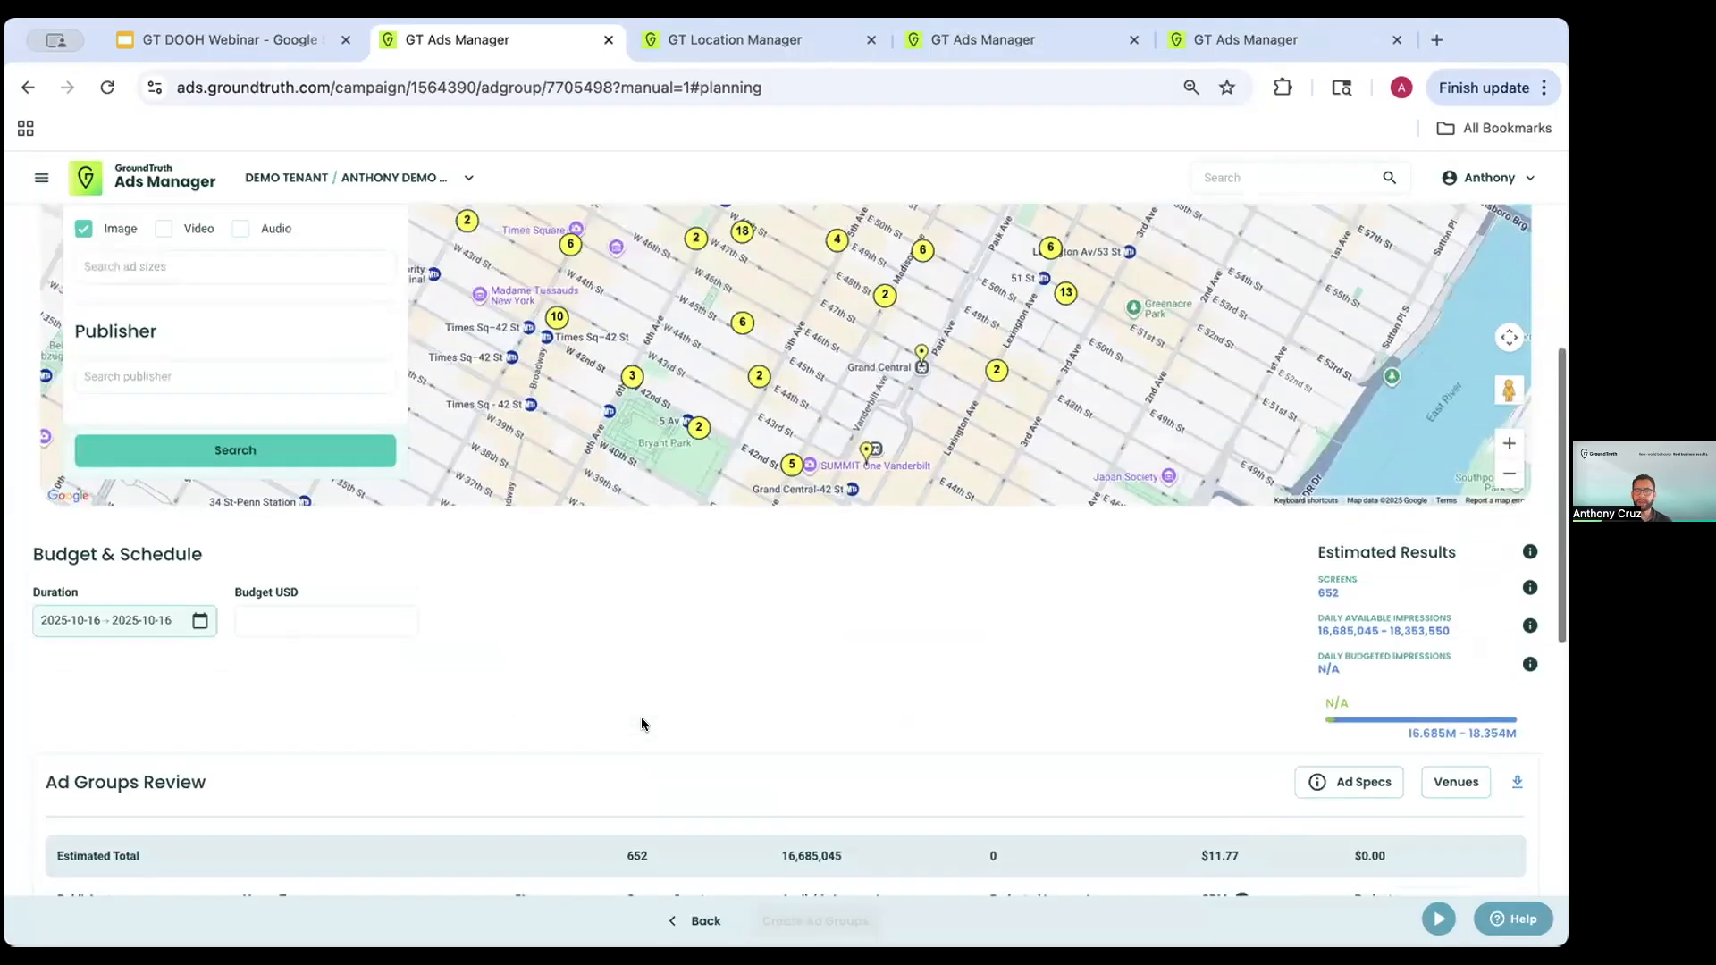
scroll(641, 721, "up", 1)
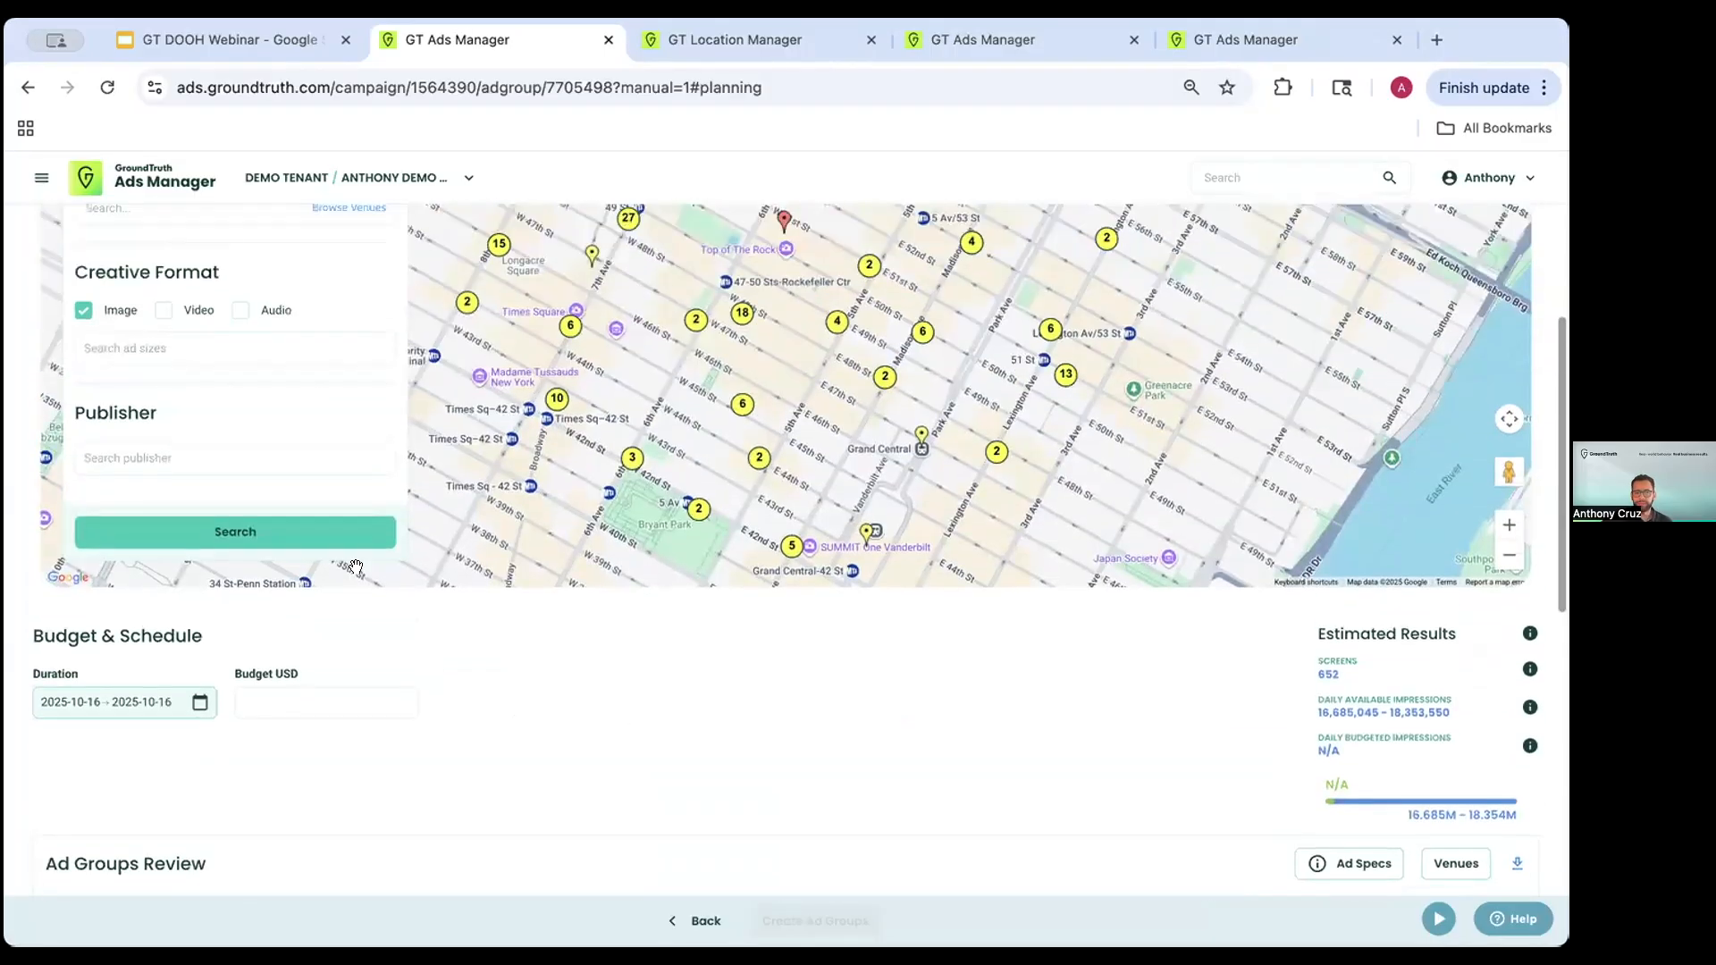
left_click(85, 311)
left_click(163, 311)
left_click(237, 313)
left_click(239, 311)
left_click(162, 310)
left_click(82, 311)
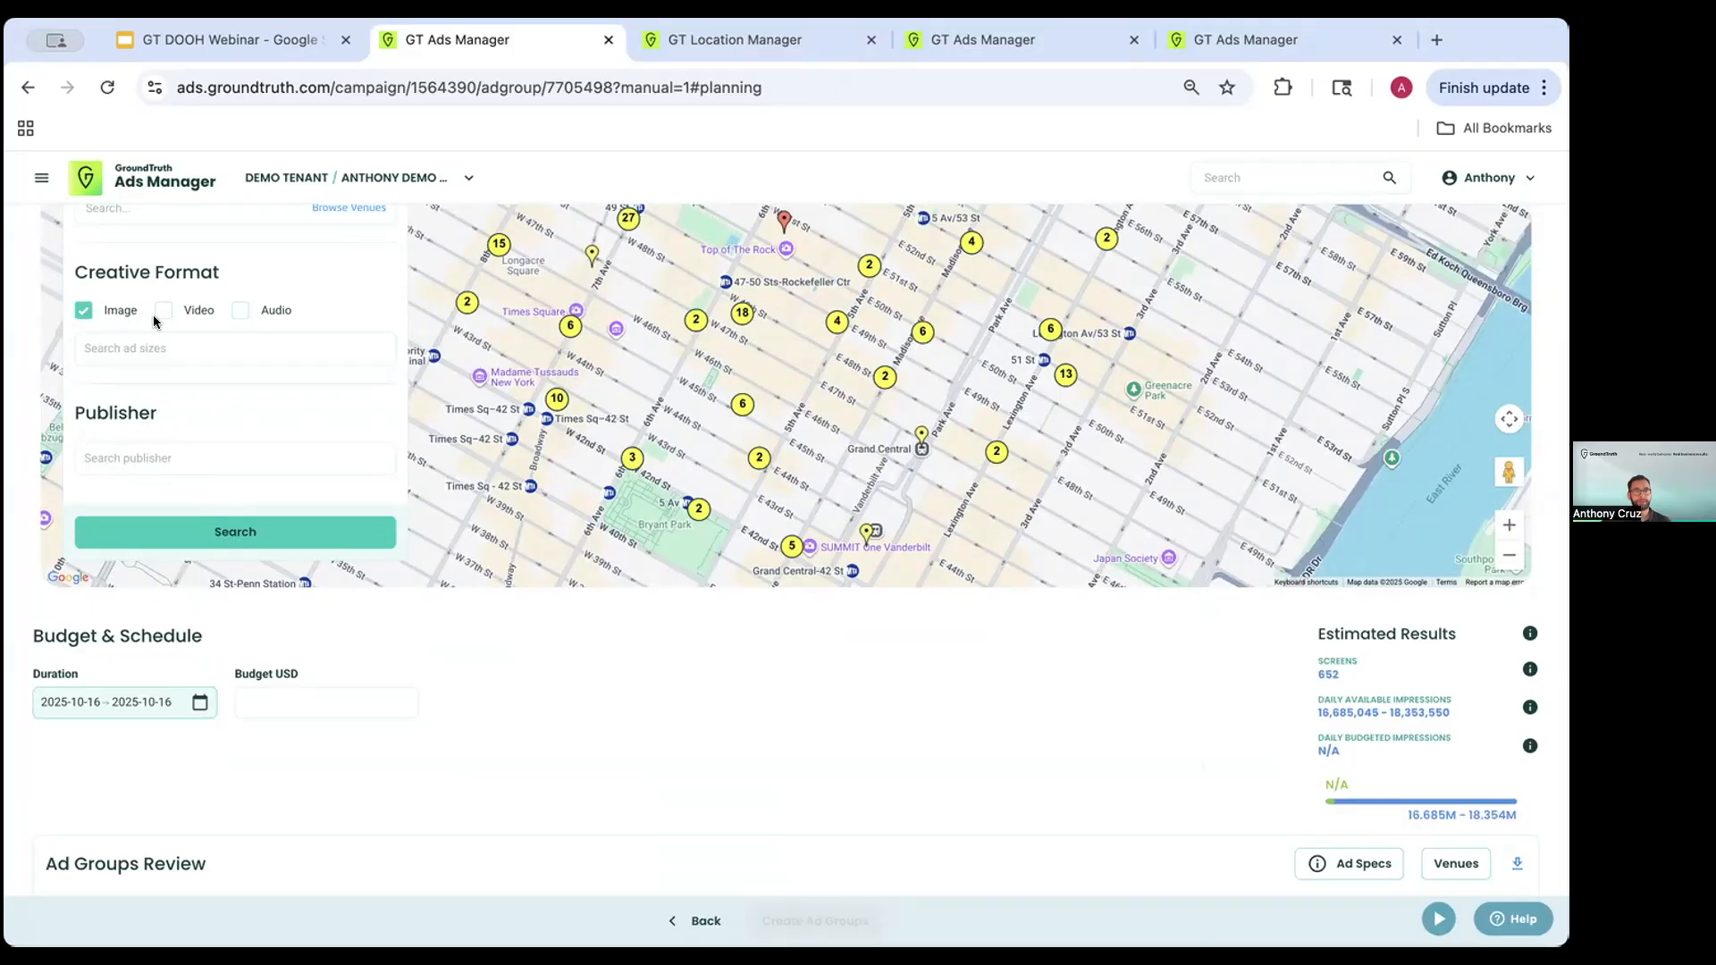
left_click(85, 312)
- Add the creative sizes 1920x1080 and 1080x1920 to the Image format filter
left_click(209, 344)
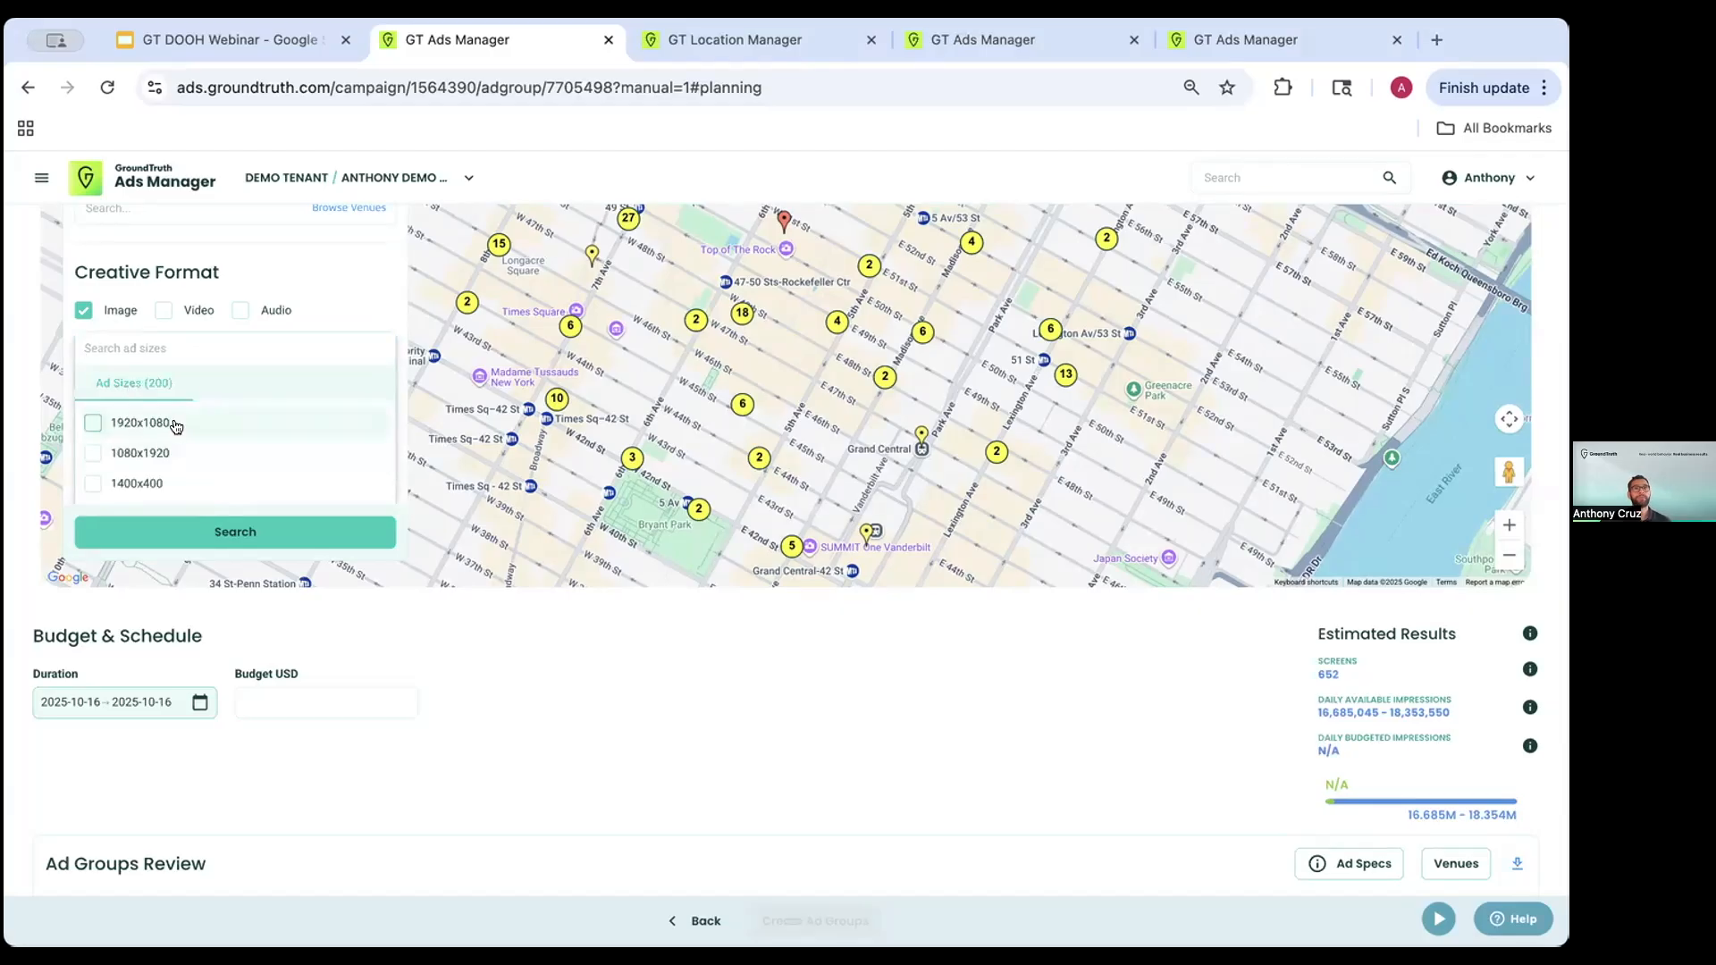
scroll(179, 427, "down", 2)
scroll(175, 441, "up", 2)
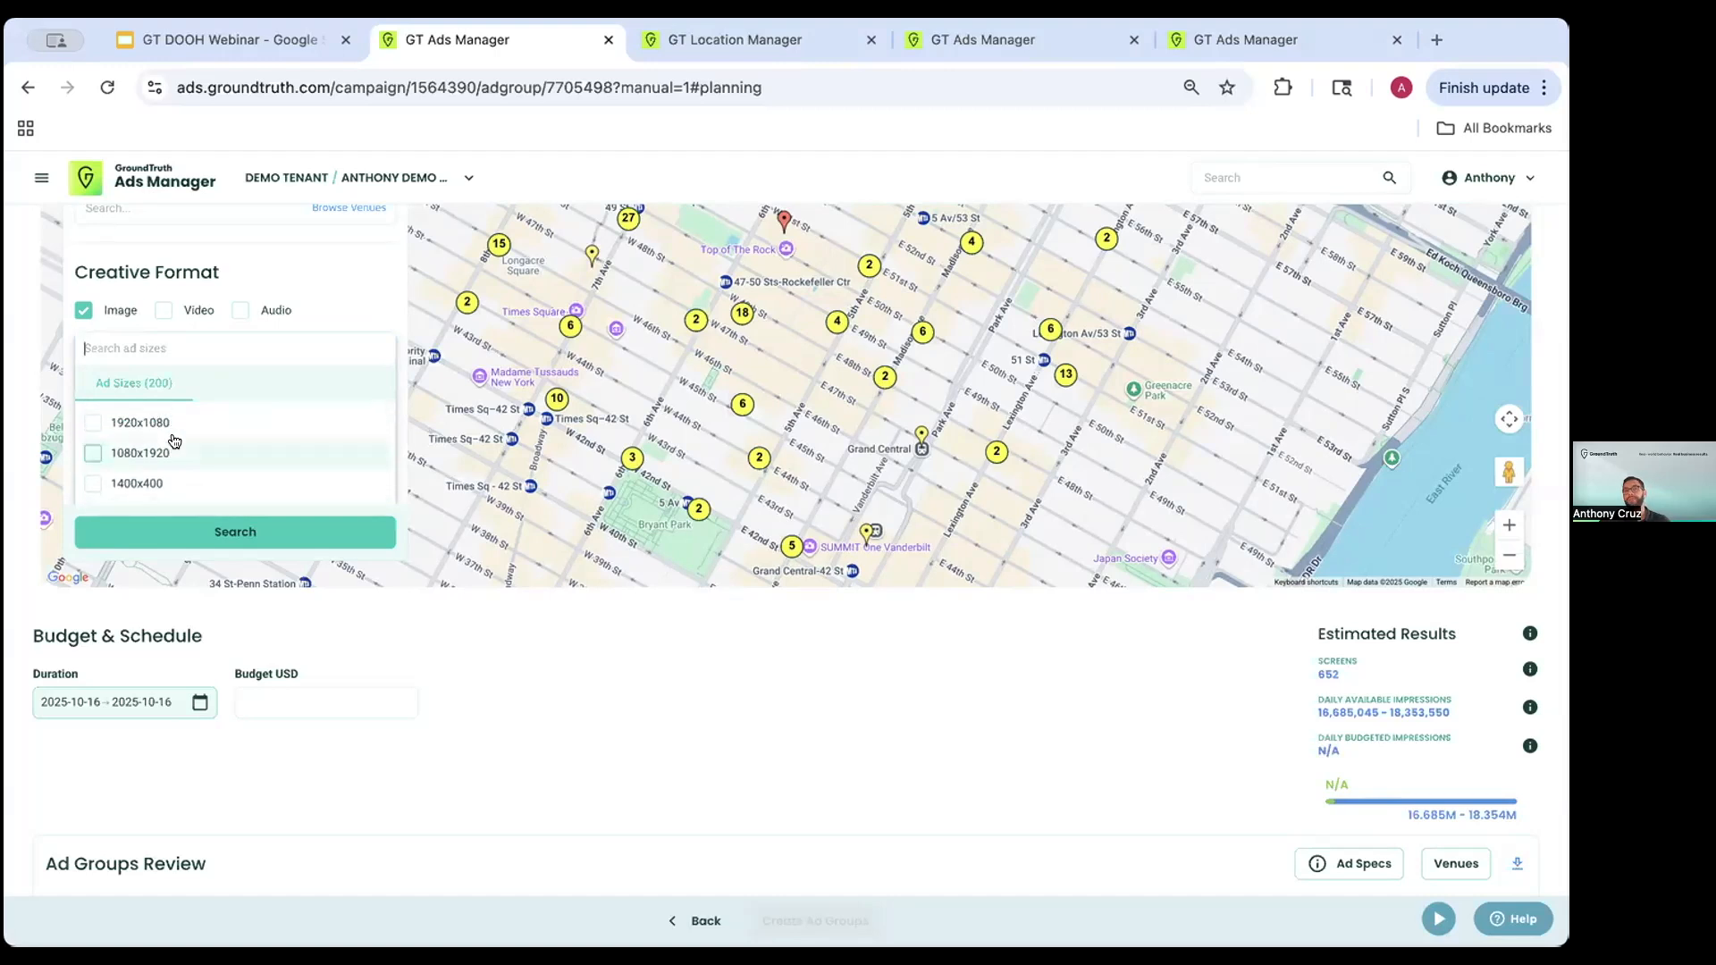
scroll(174, 441, "up", 2)
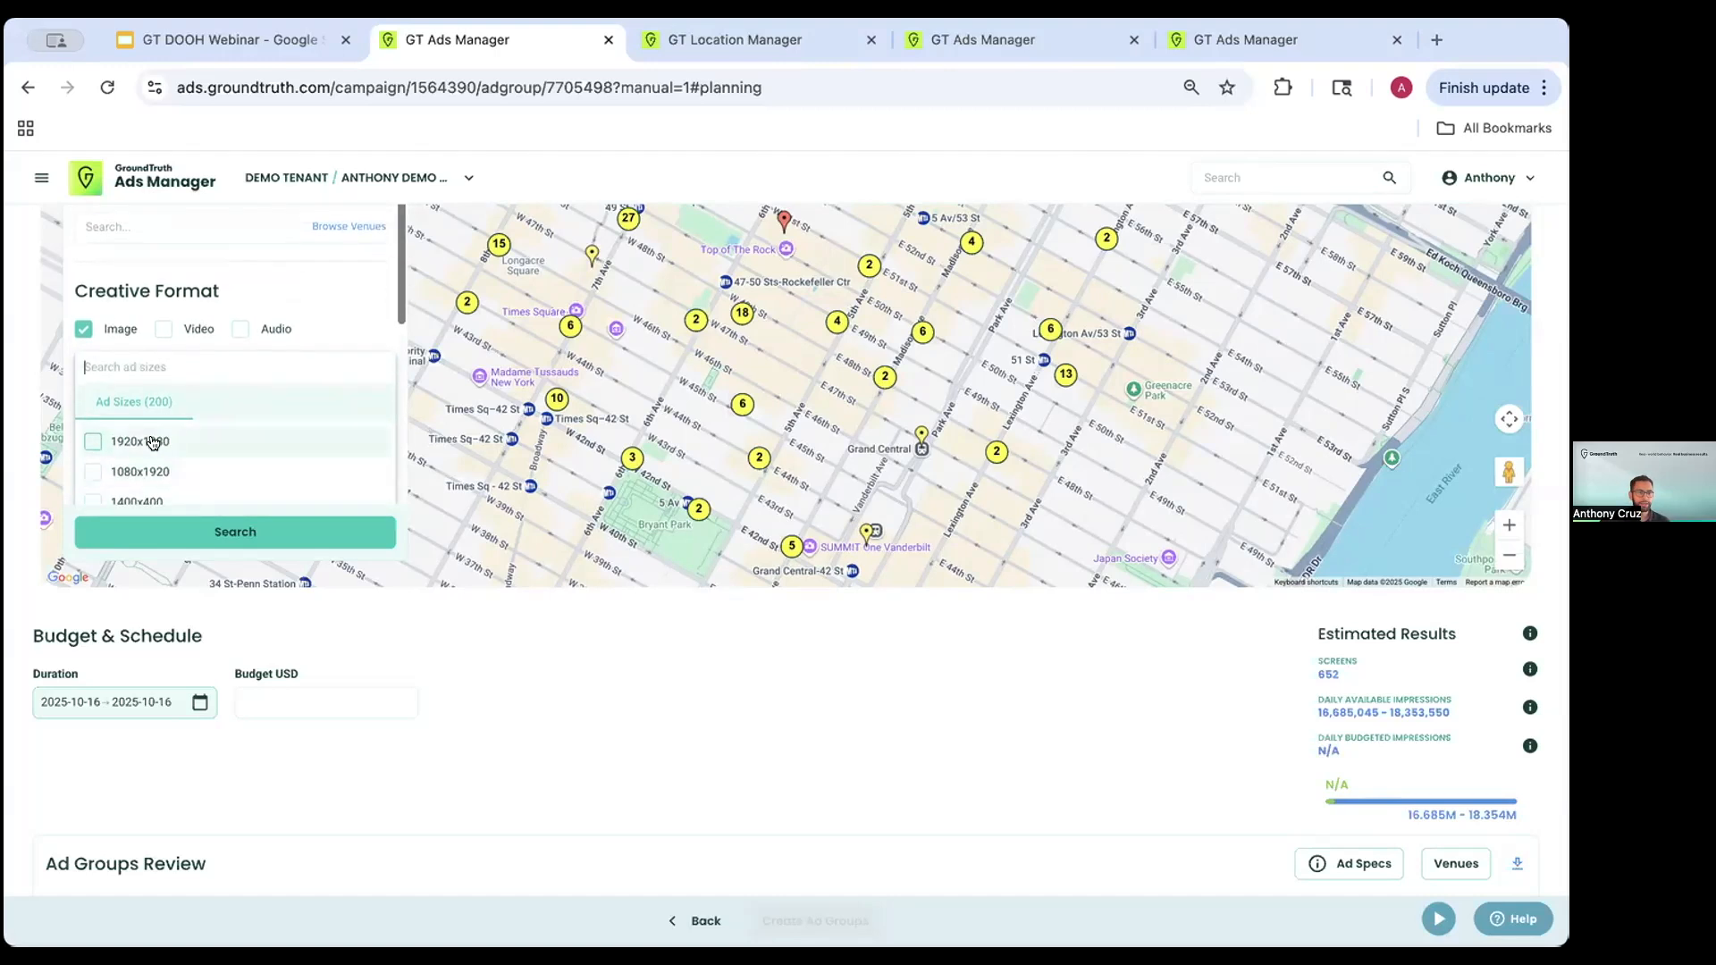
left_click(93, 442)
scroll(149, 455, "down", 2)
left_click(93, 470)
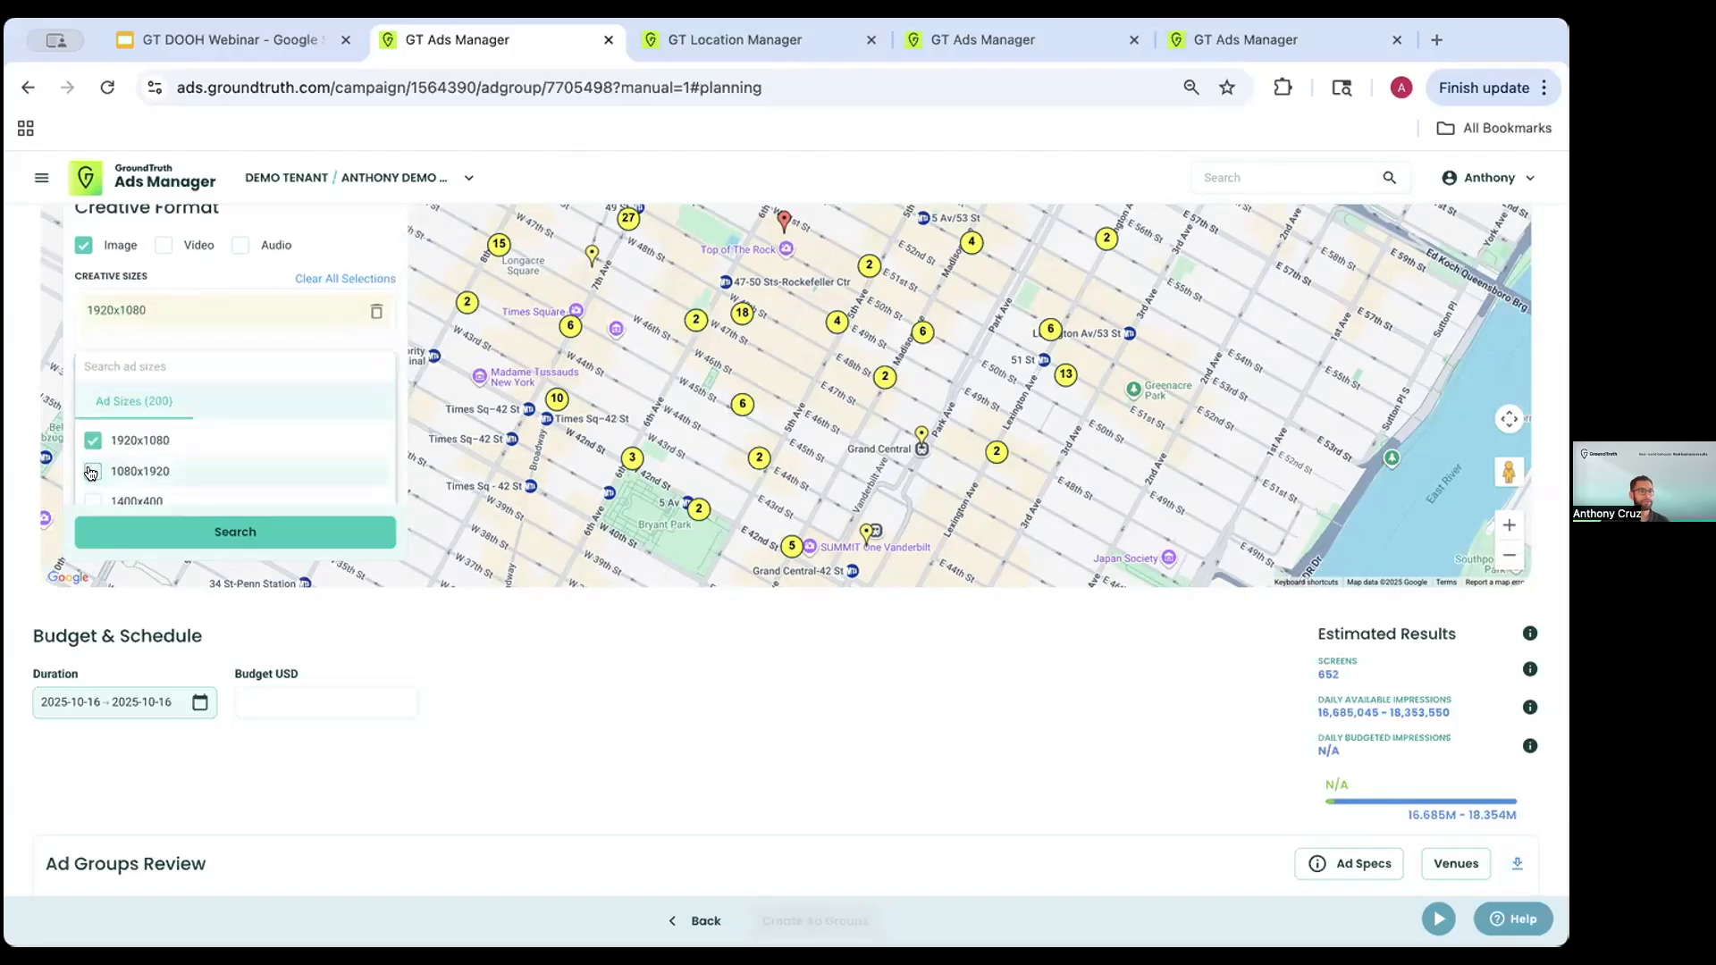
left_click(164, 374)
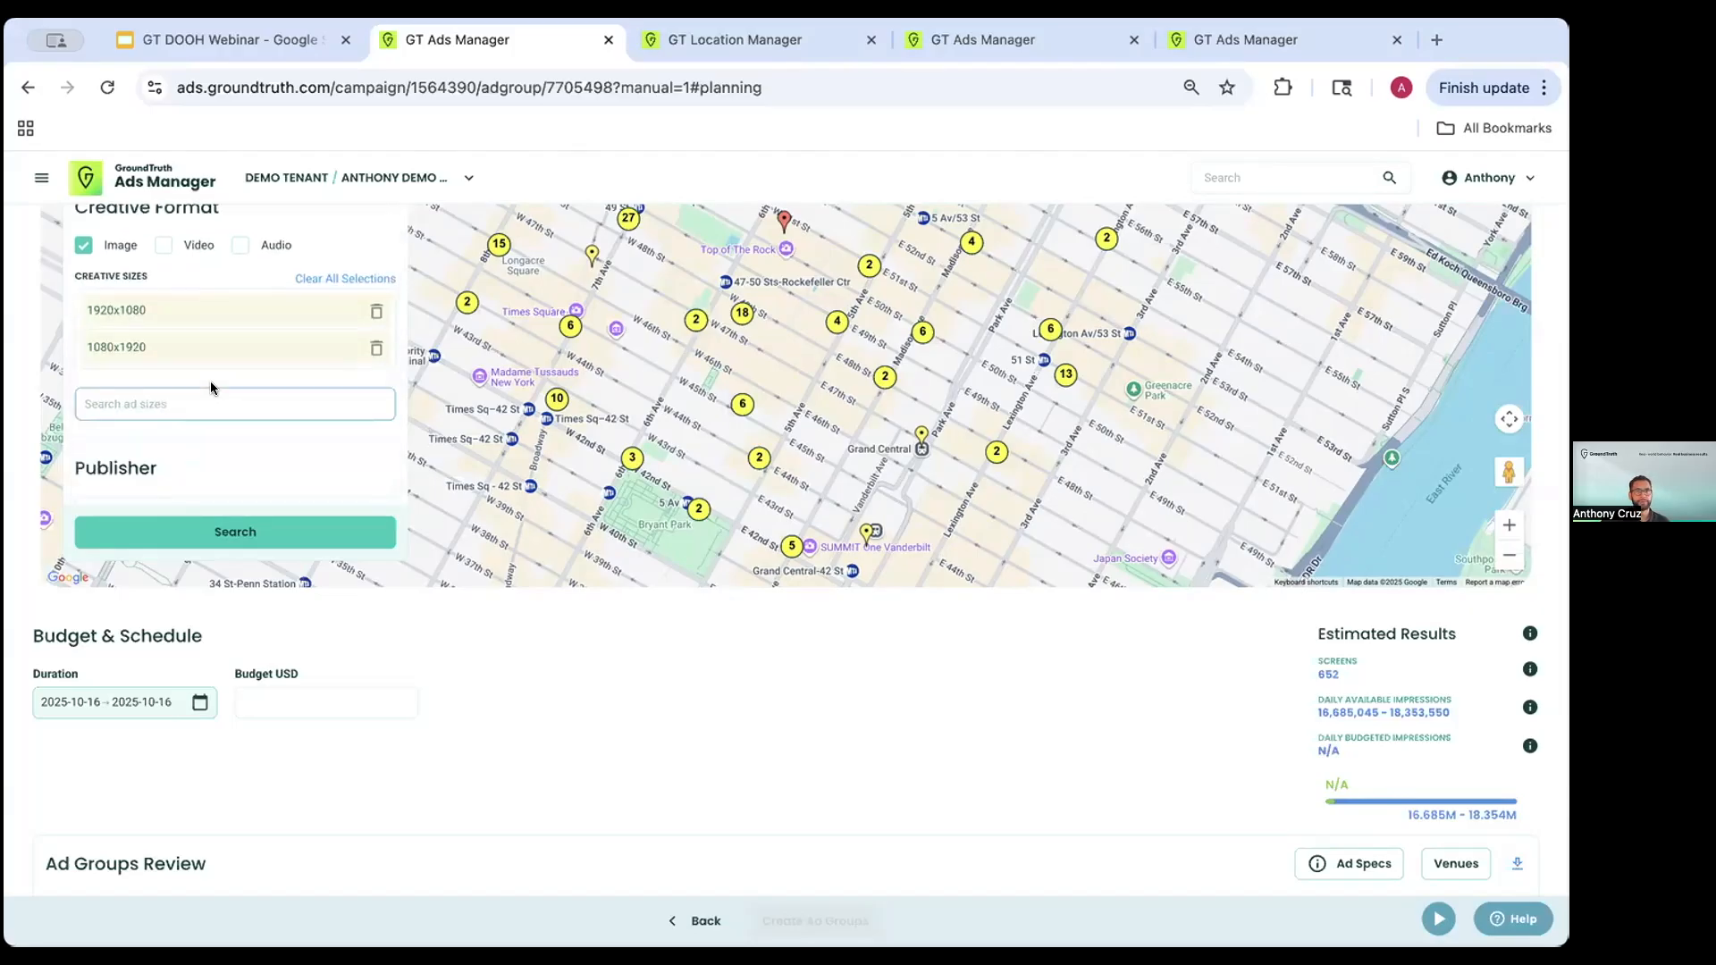
- Rerun the venue search with the selected creative sizes, leaving the publisher filter empty
scroll(211, 380, "down", 1)
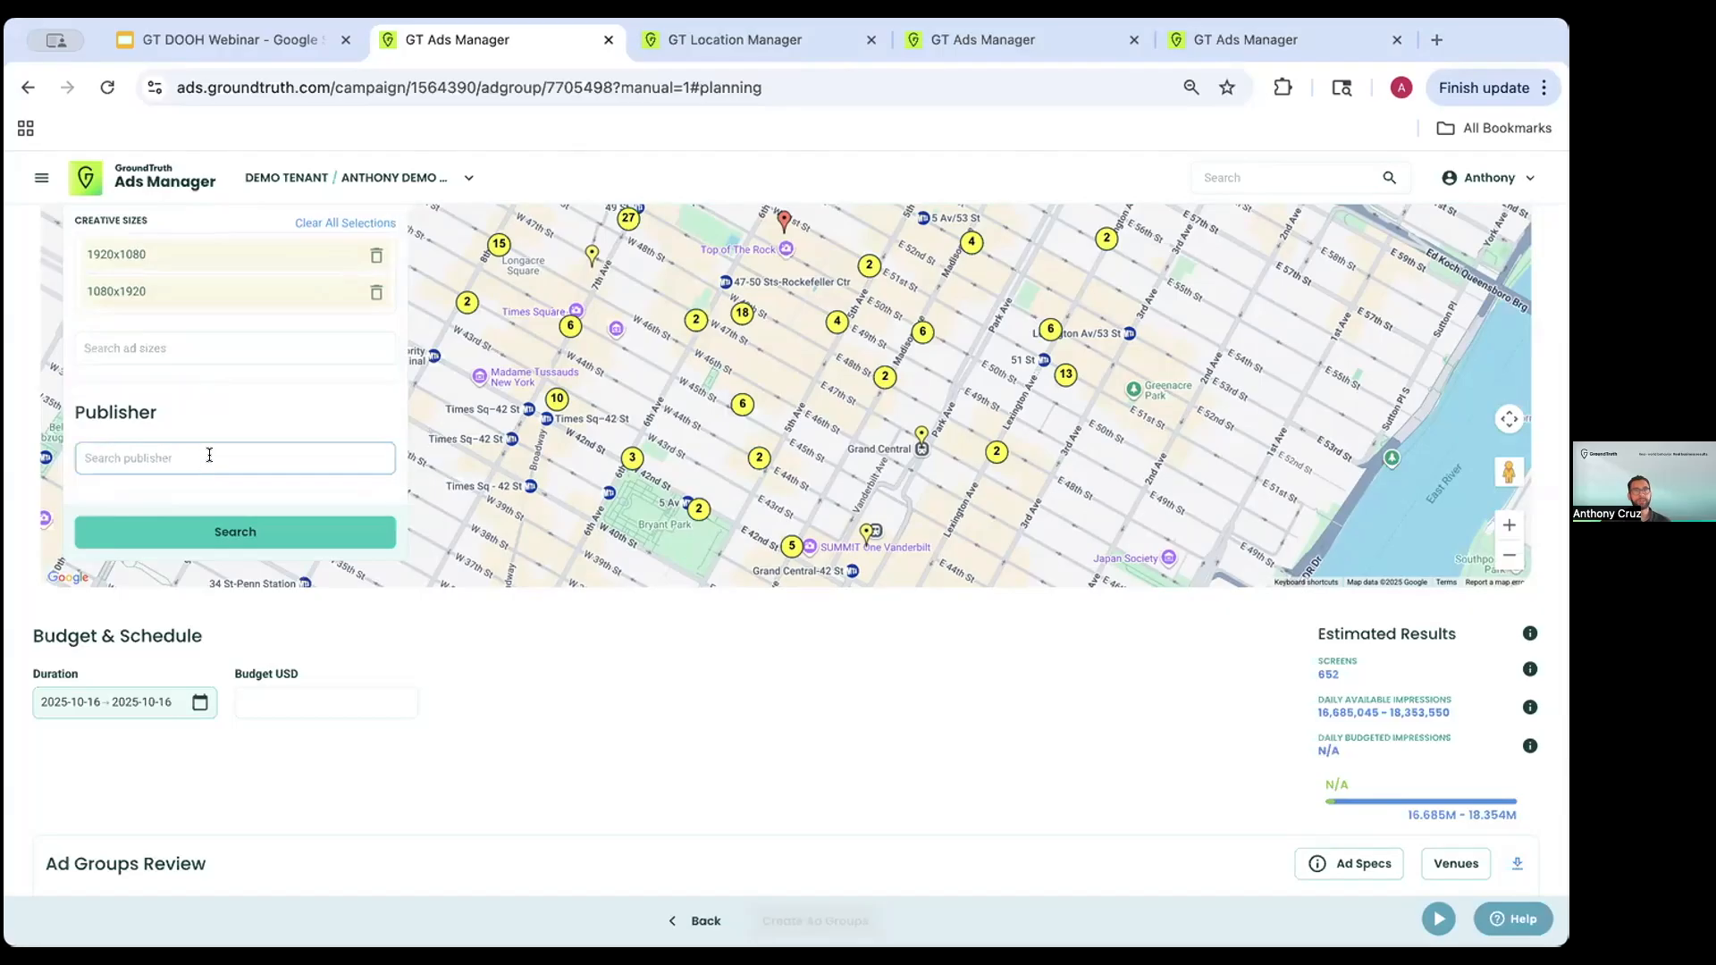
left_click(234, 525)
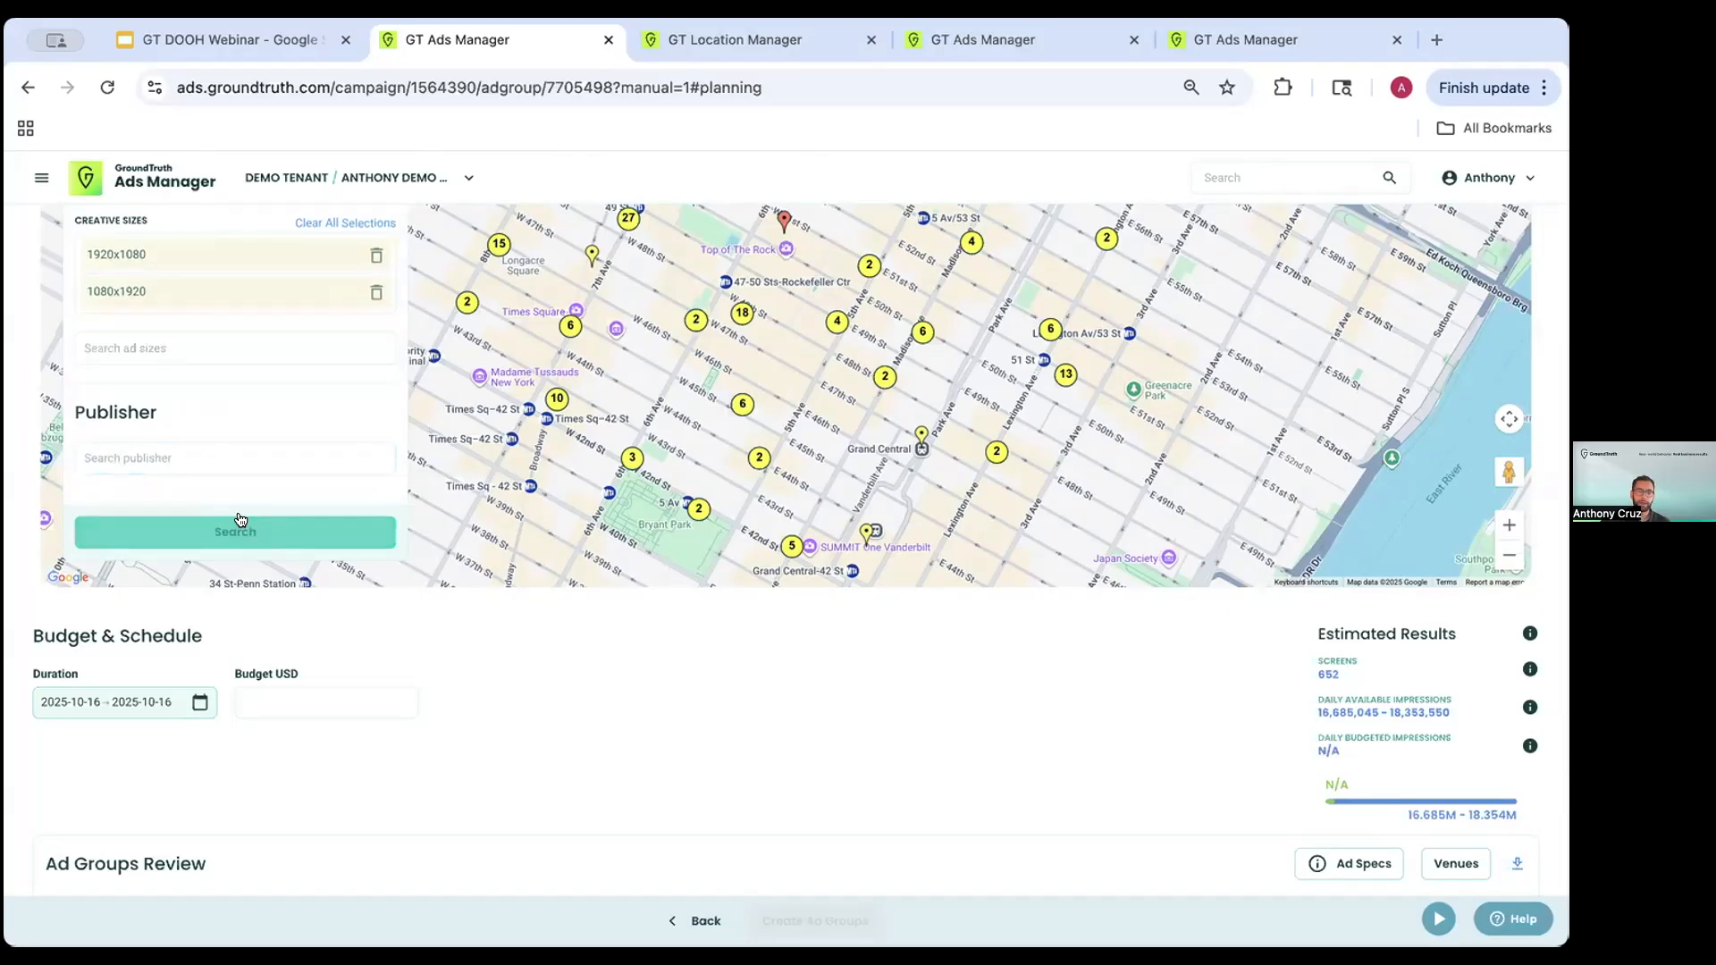
left_click(251, 531)
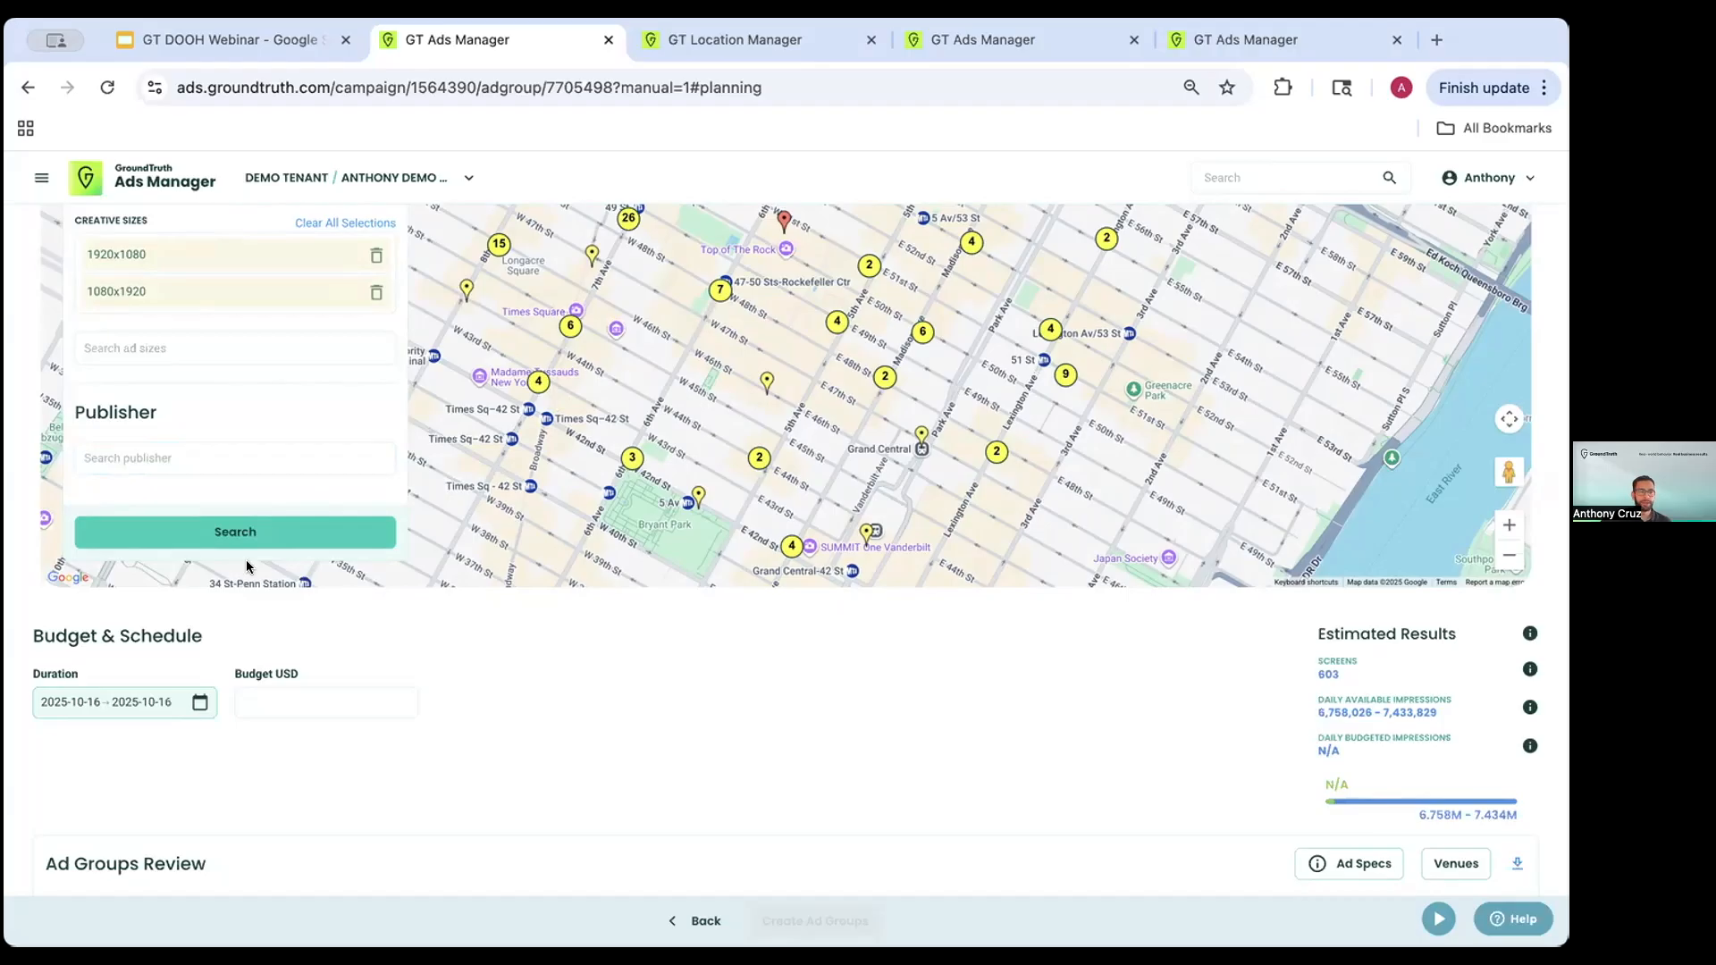
- Set the campaign duration to 2025-10-20 through 2025-10-24 and the budget to 5000 USD
left_click(197, 703)
left_click(105, 580)
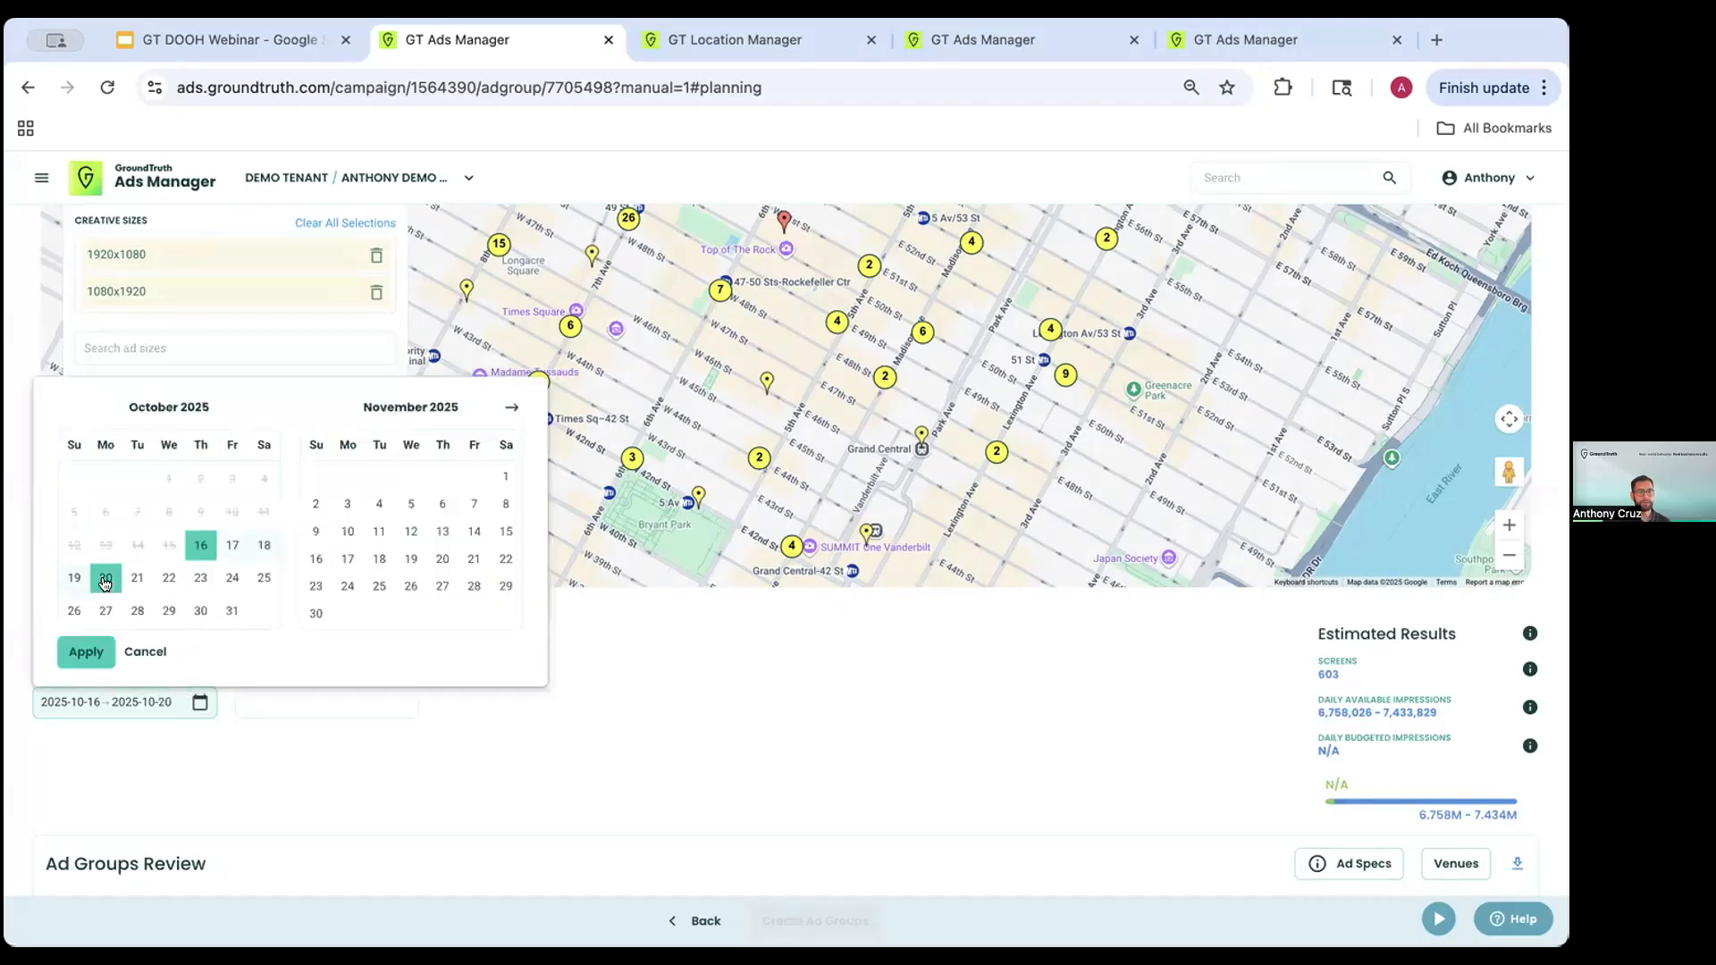
left_click(232, 579)
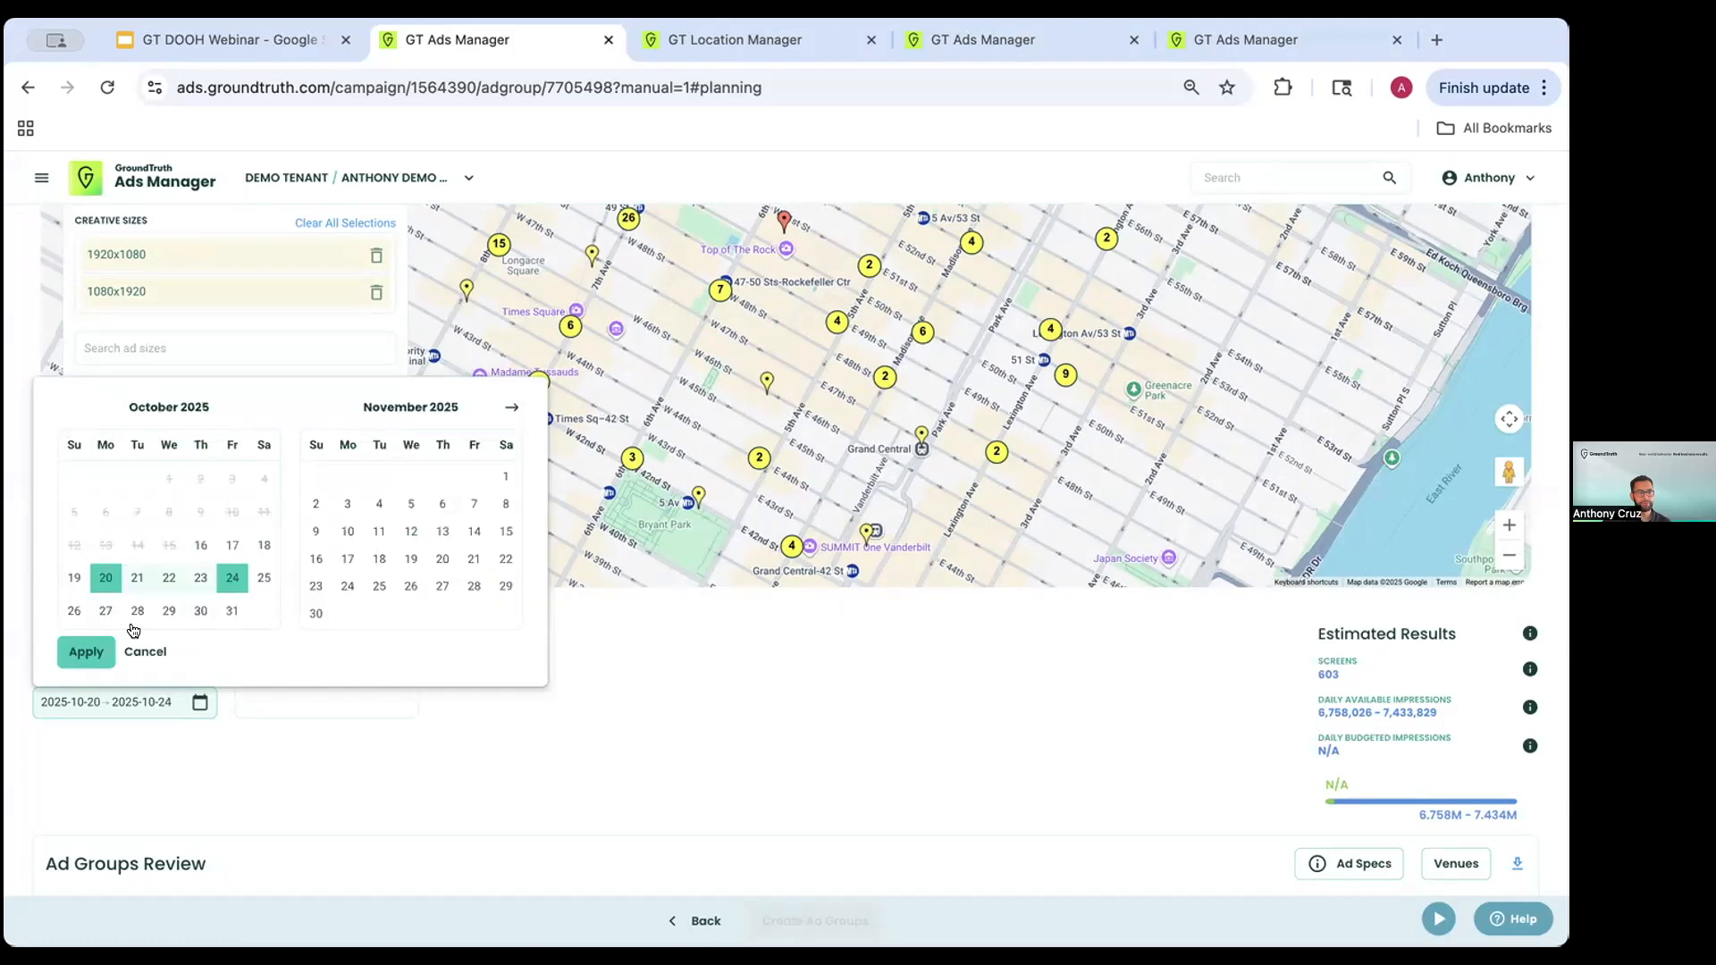
left_click(87, 652)
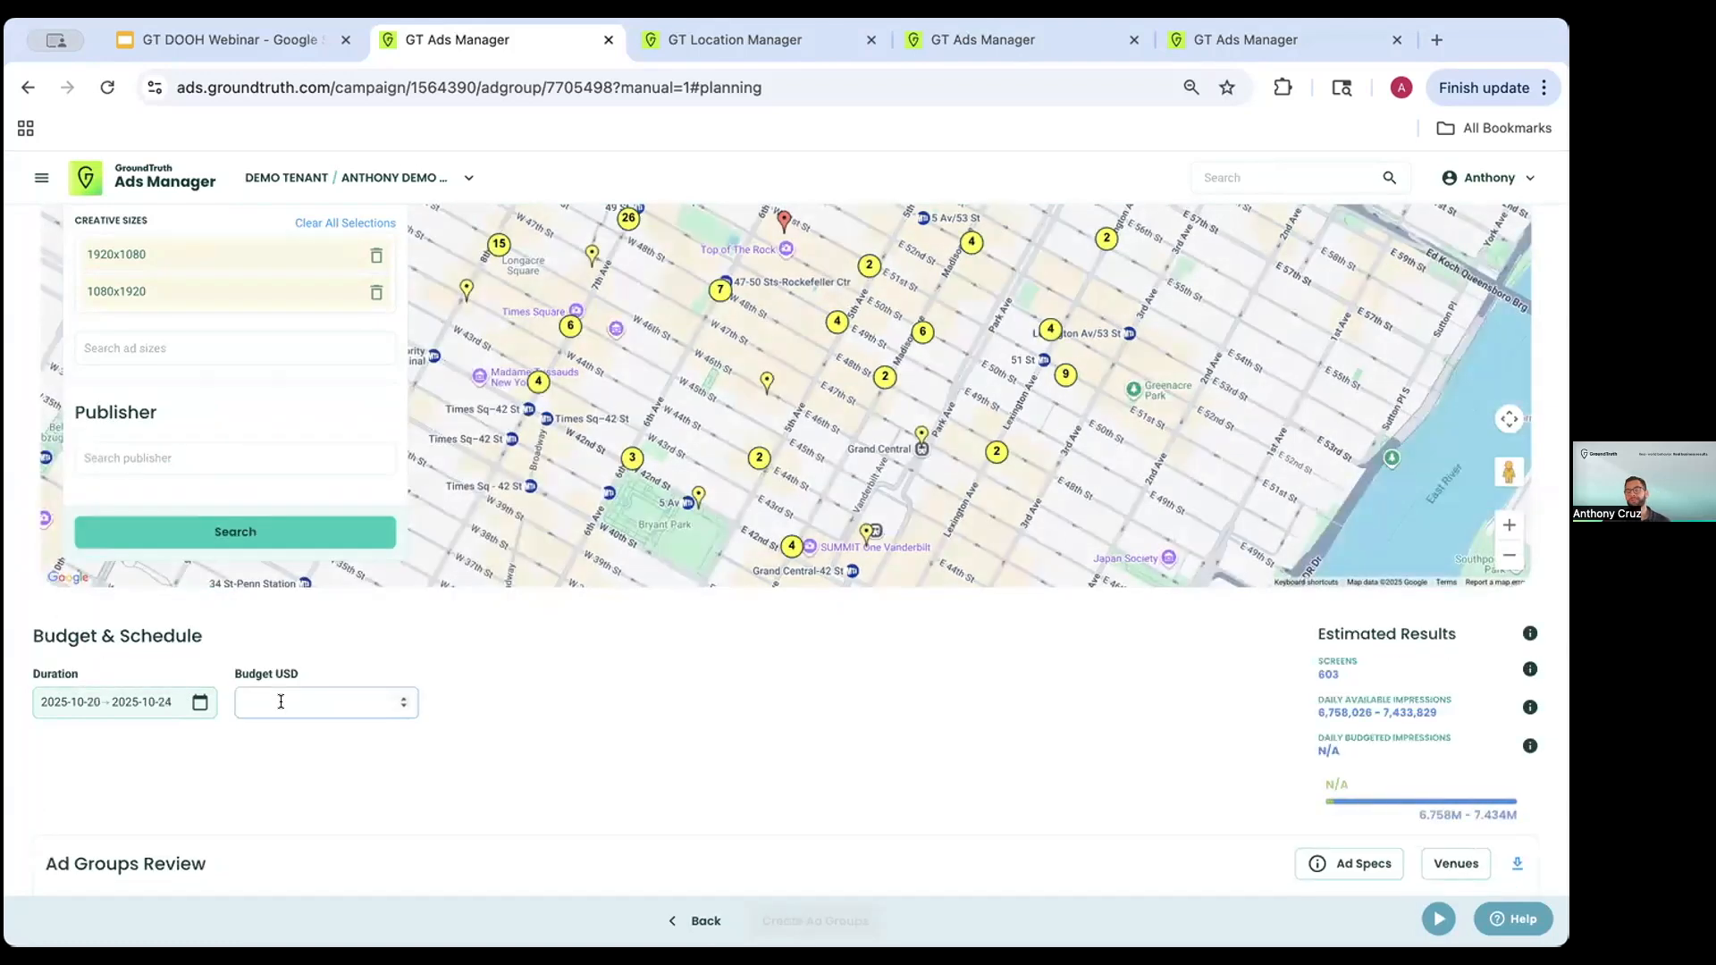
left_click(281, 702)
type("5")
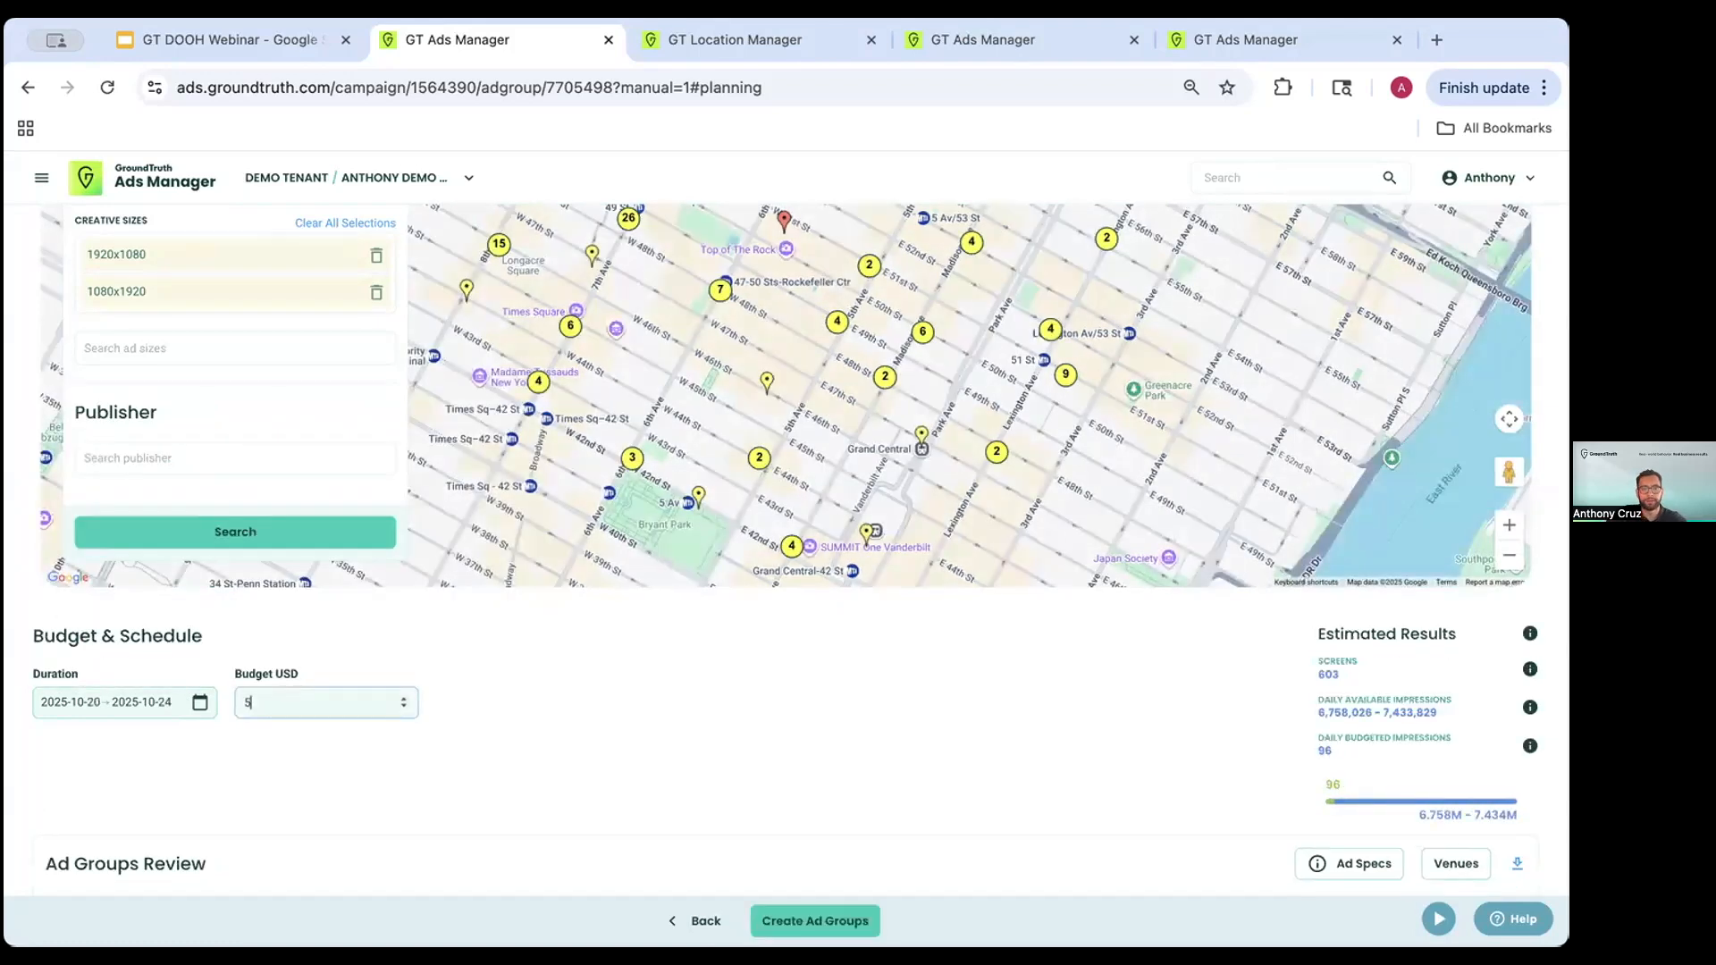
type("000")
left_click(598, 716)
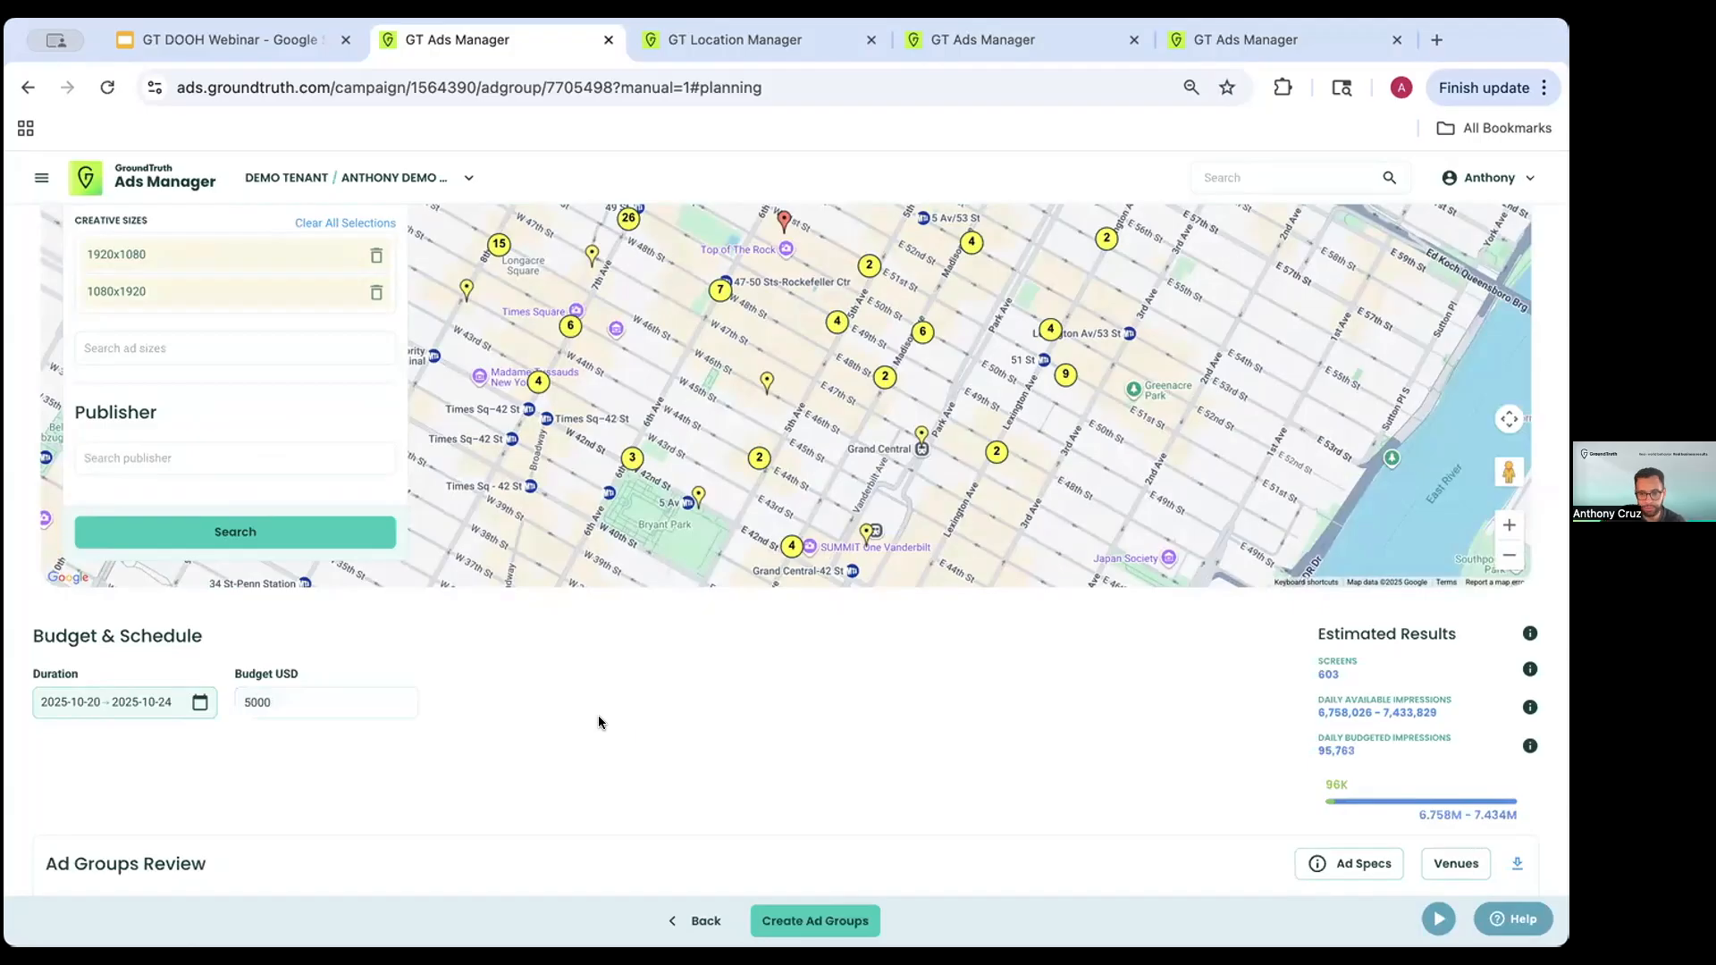
- Set the budgets of the three Outfront ad groups and the Vengo ad group to 0 in the ad groups review
scroll(598, 715, "down", 1)
scroll(598, 715, "down", 5)
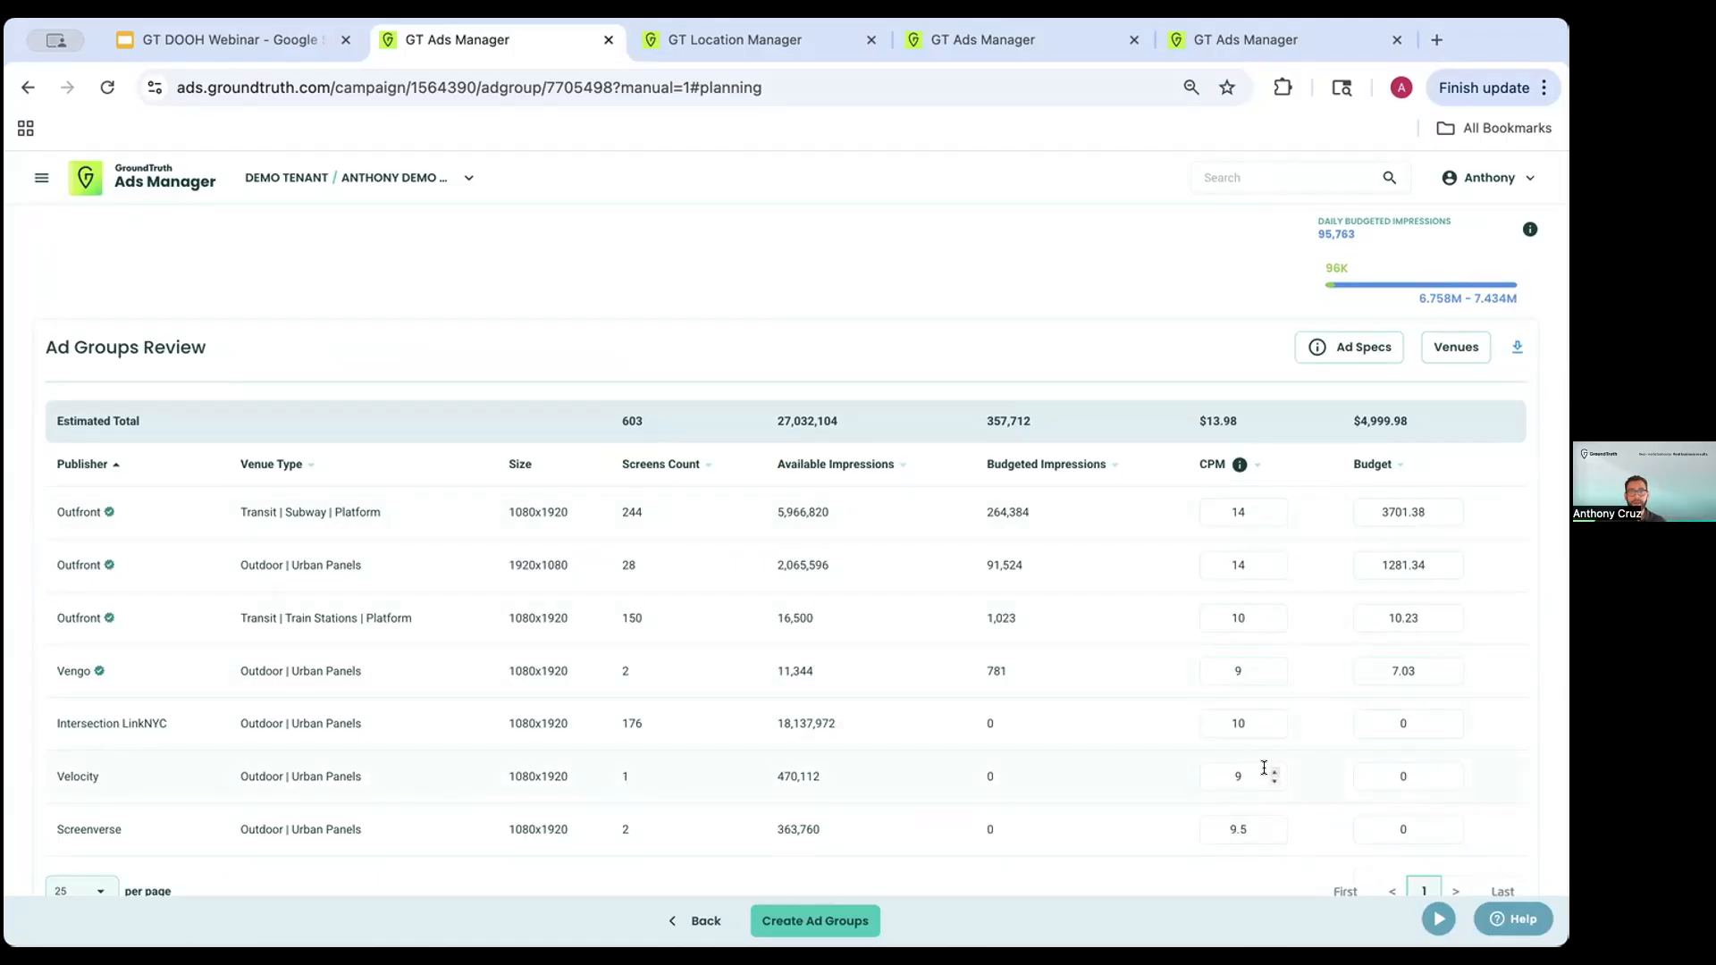
left_click(1394, 511)
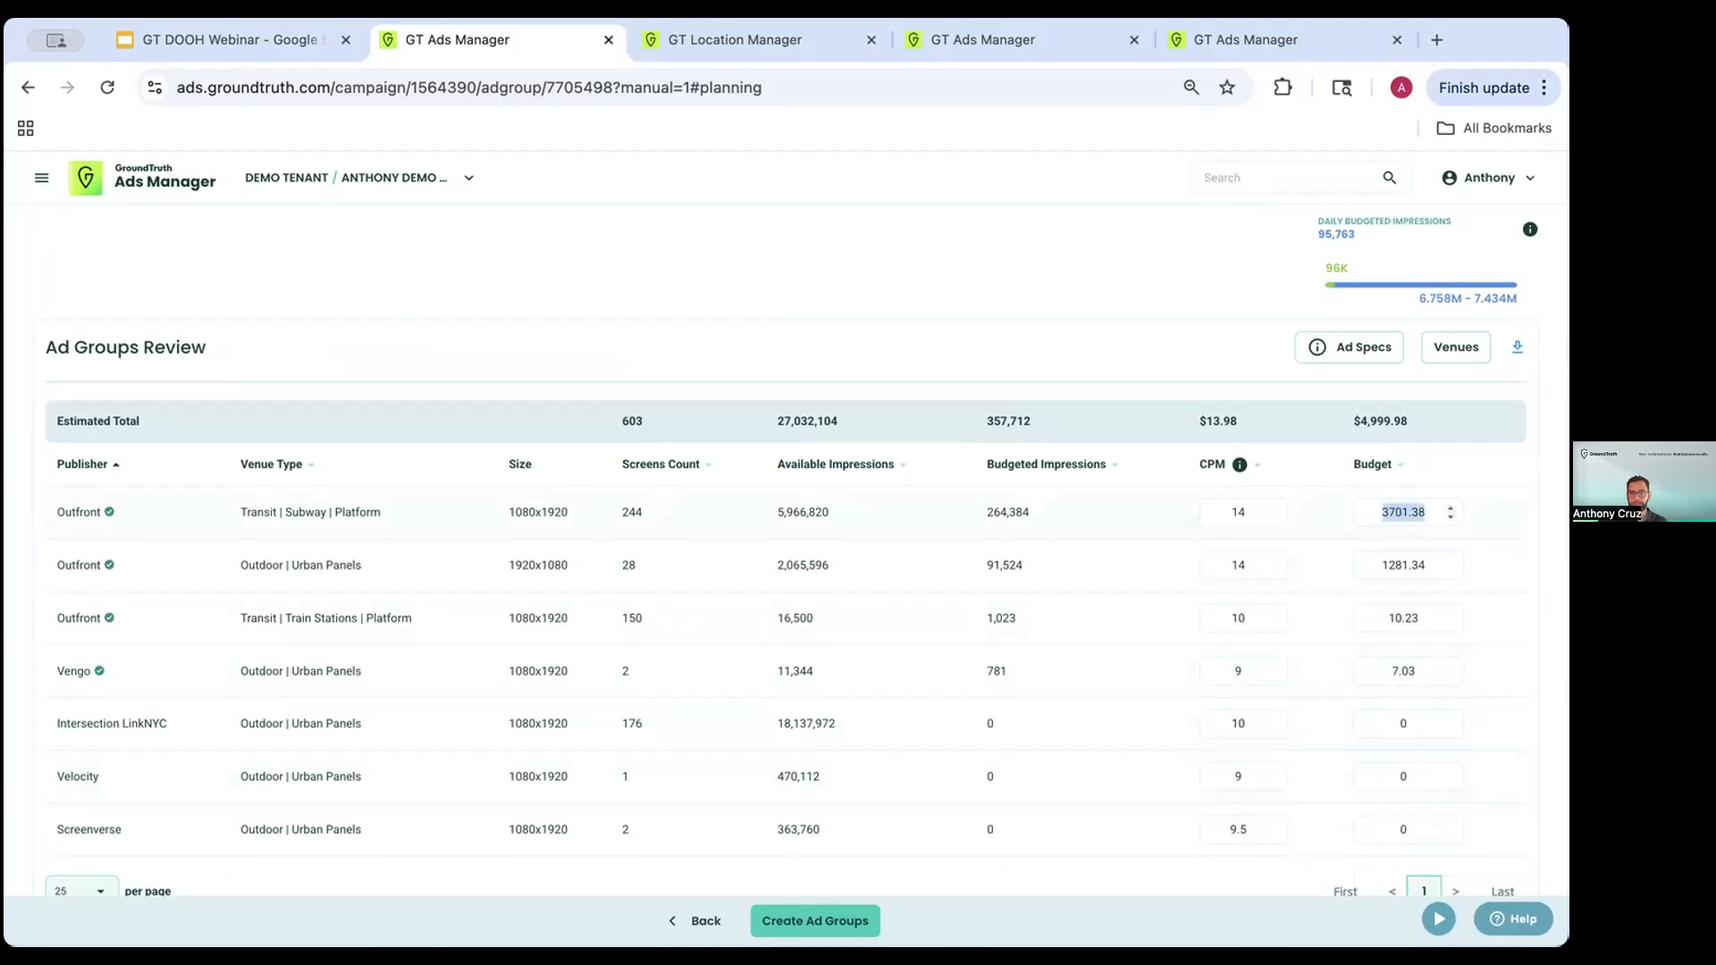
type("0")
left_click(1403, 554)
type("0")
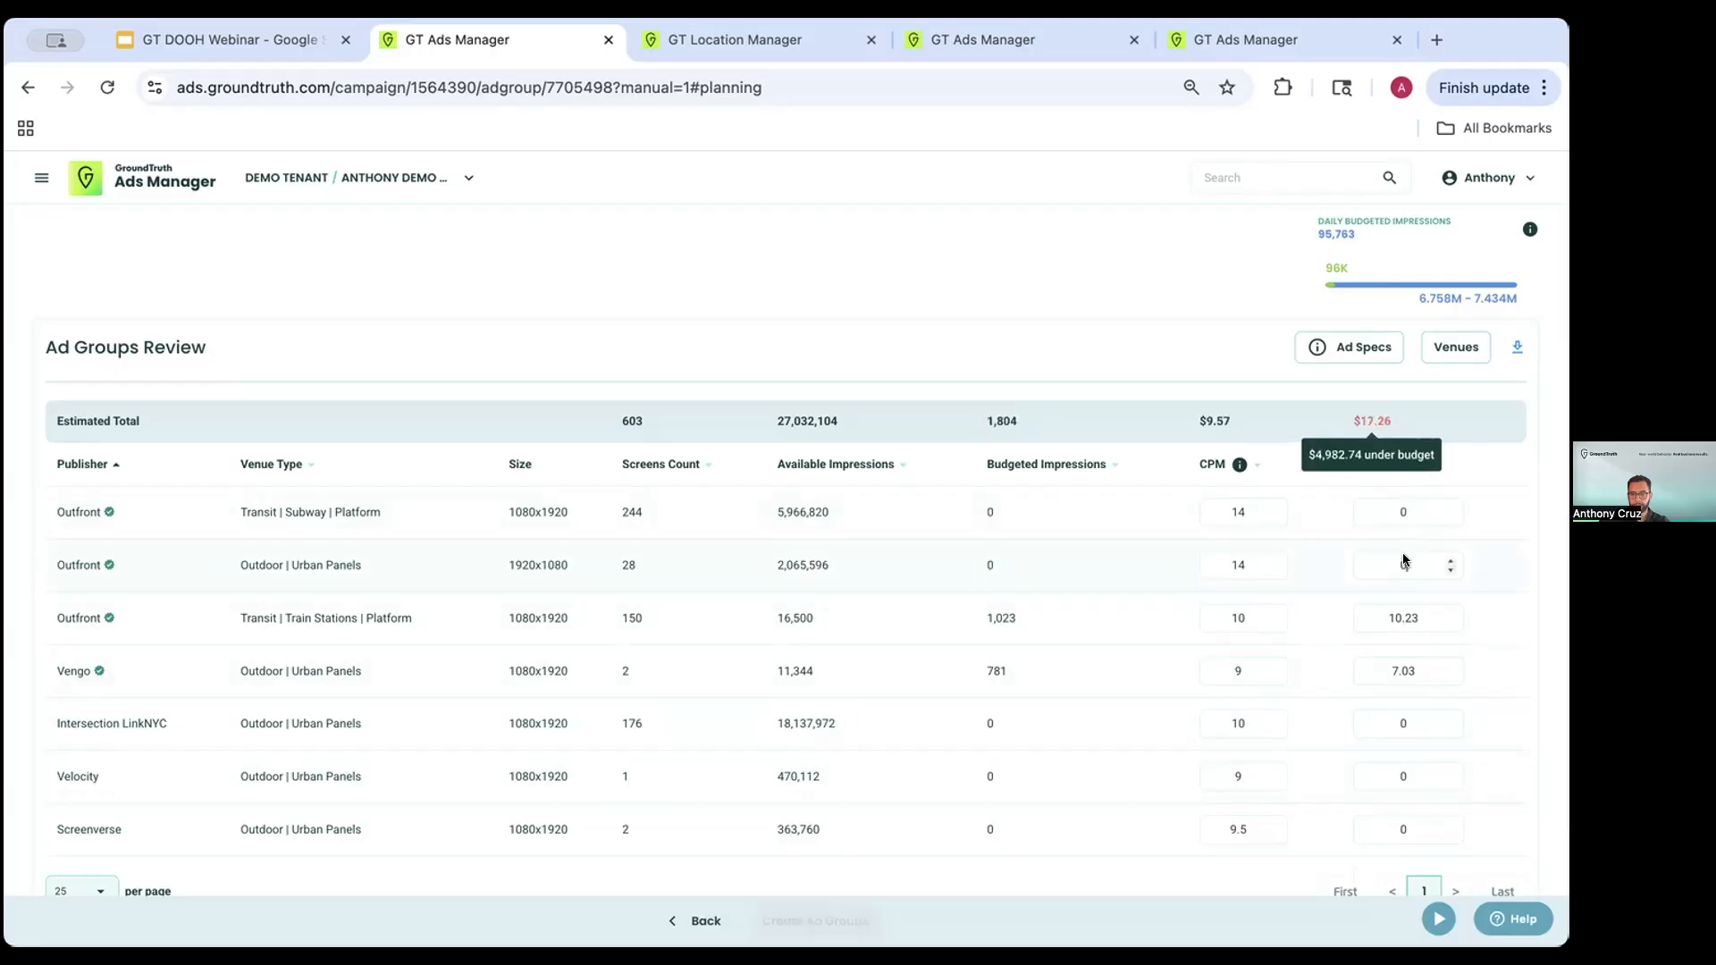
left_click(1403, 613)
type("0")
left_click(1404, 671)
type("0")
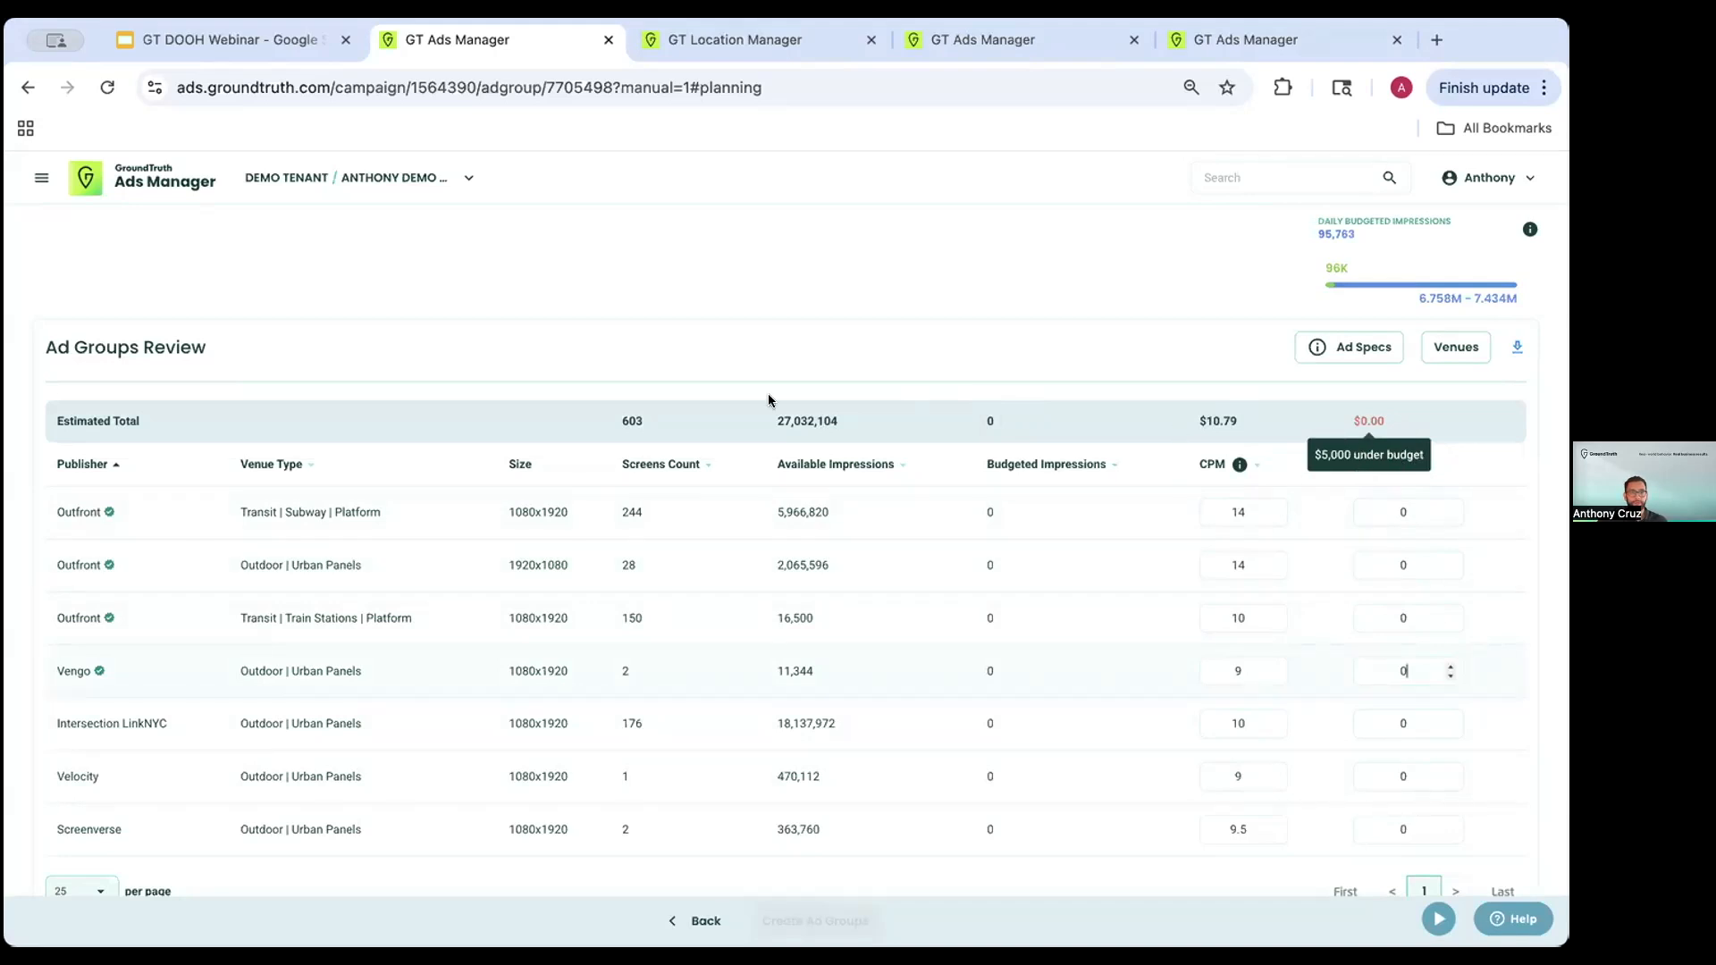
- Sort the ad groups review table by screens count, with the largest count first
scroll(769, 400, "up", 1)
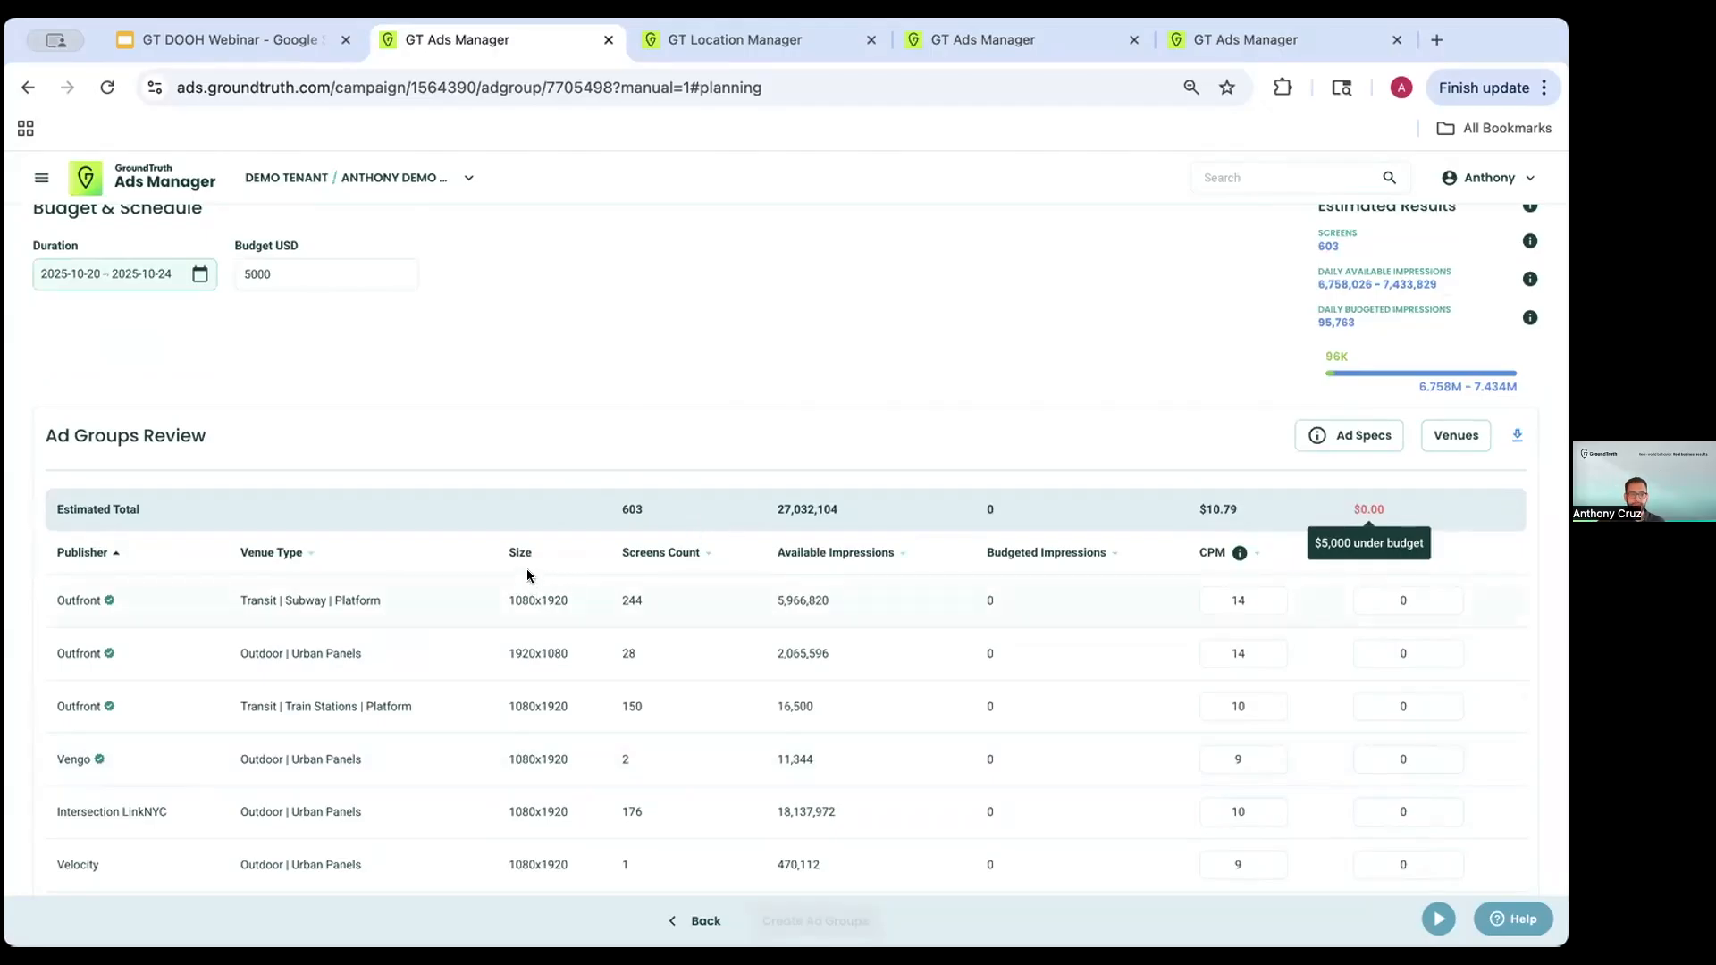
scroll(713, 369, "down", 2)
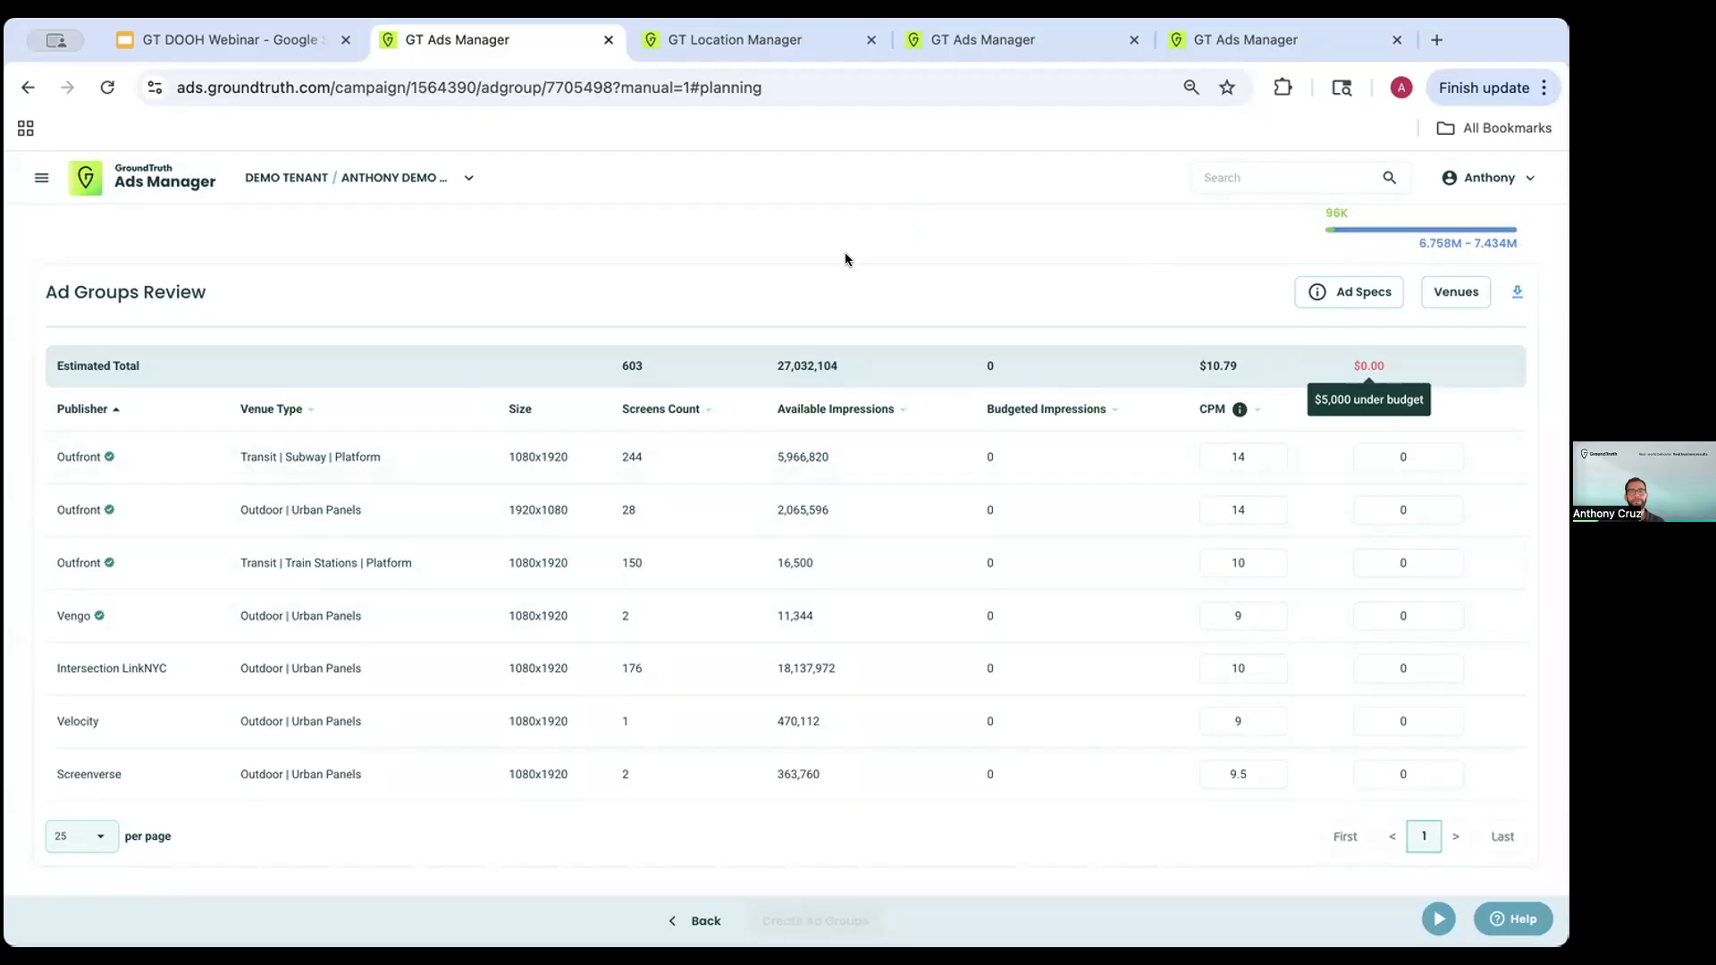
scroll(849, 259, "down", 1)
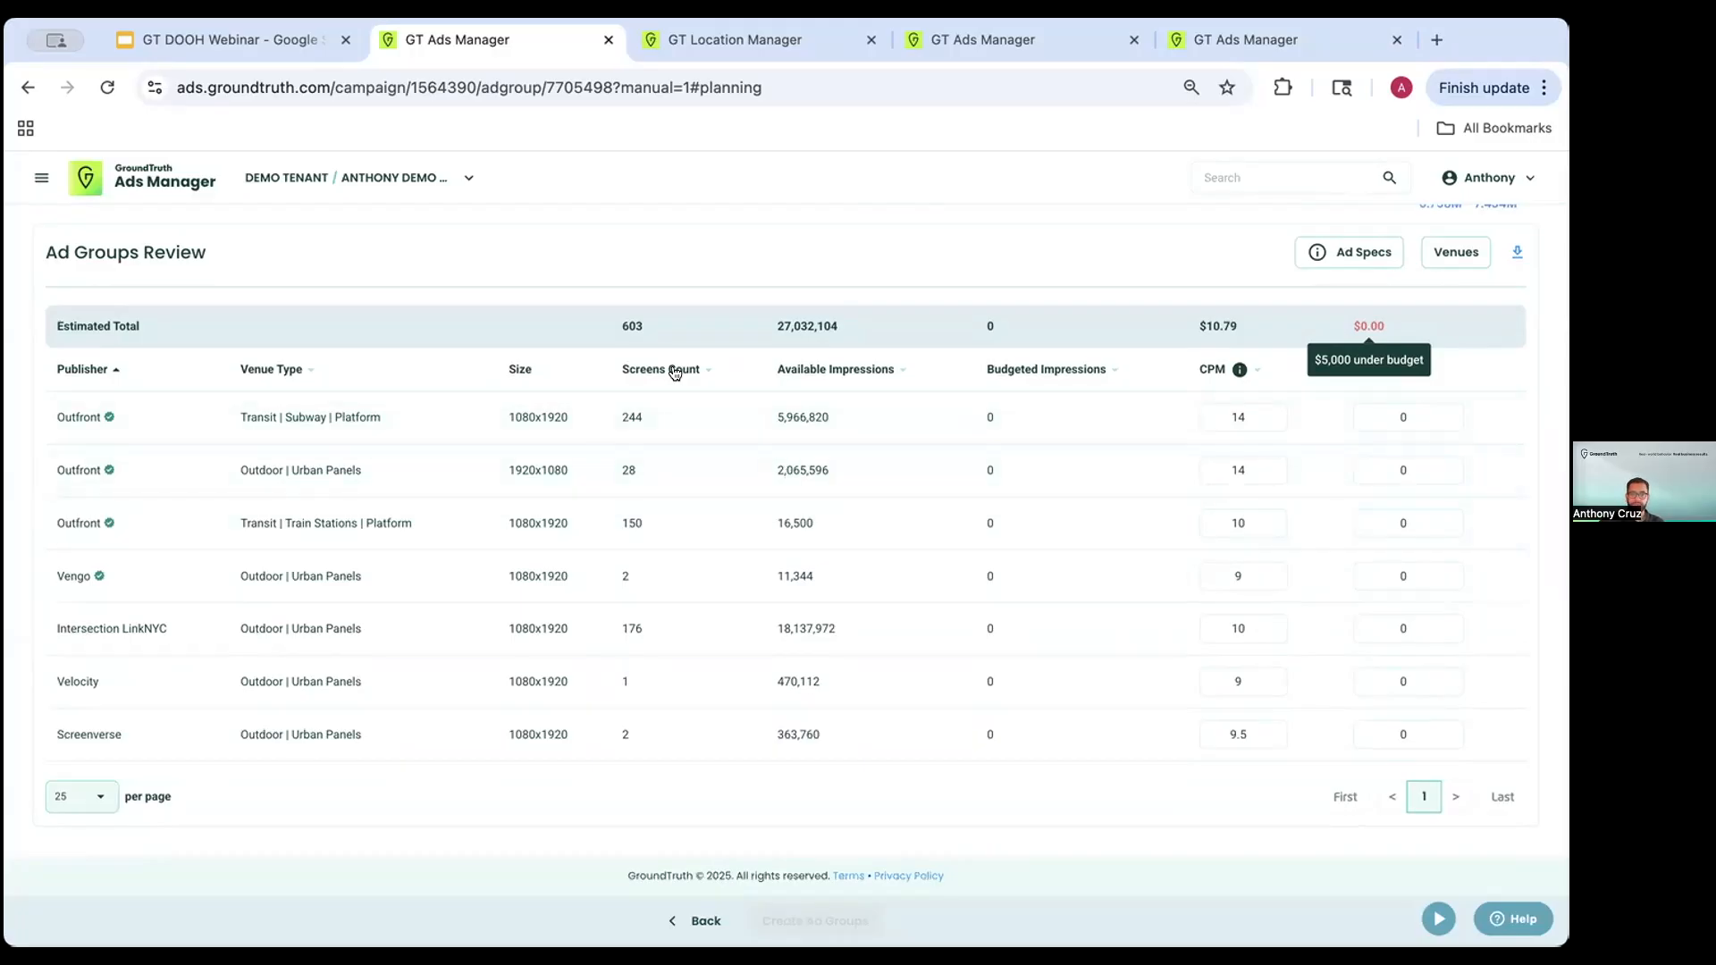
left_click(846, 369)
left_click(659, 369)
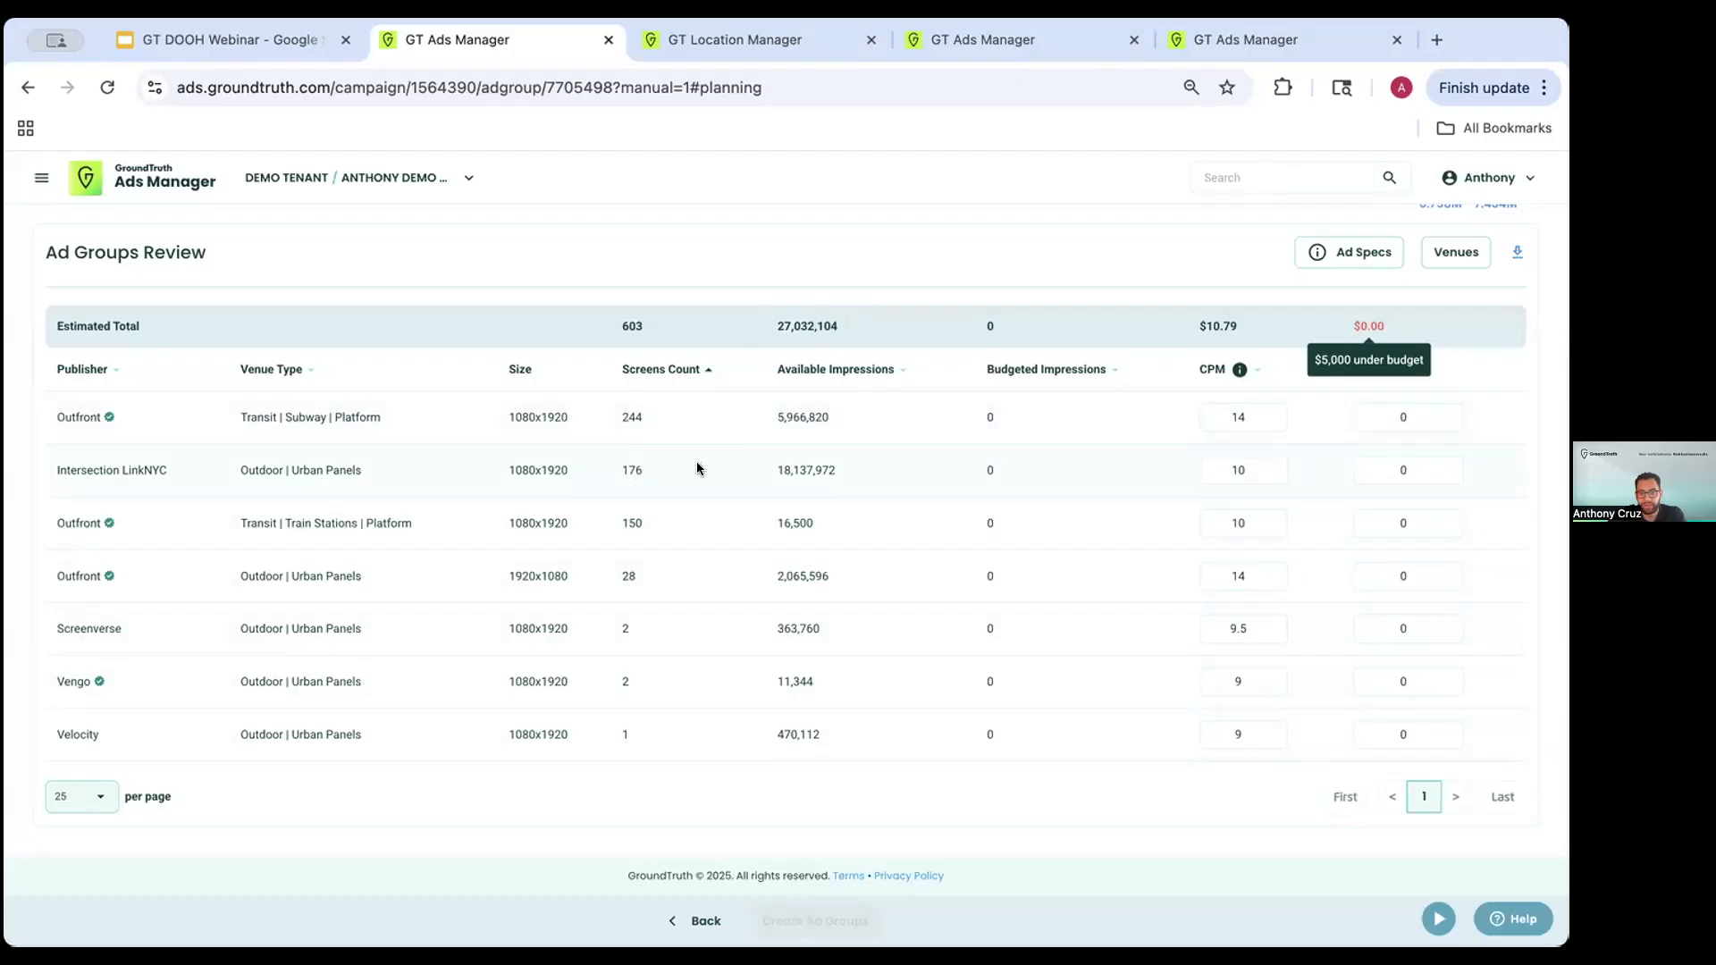
- Allocate a budget of 2000 each to the Intersection LinkNYC Urban Panels and Outfront Subway Platform ad groups
left_click(1383, 467)
type("2000")
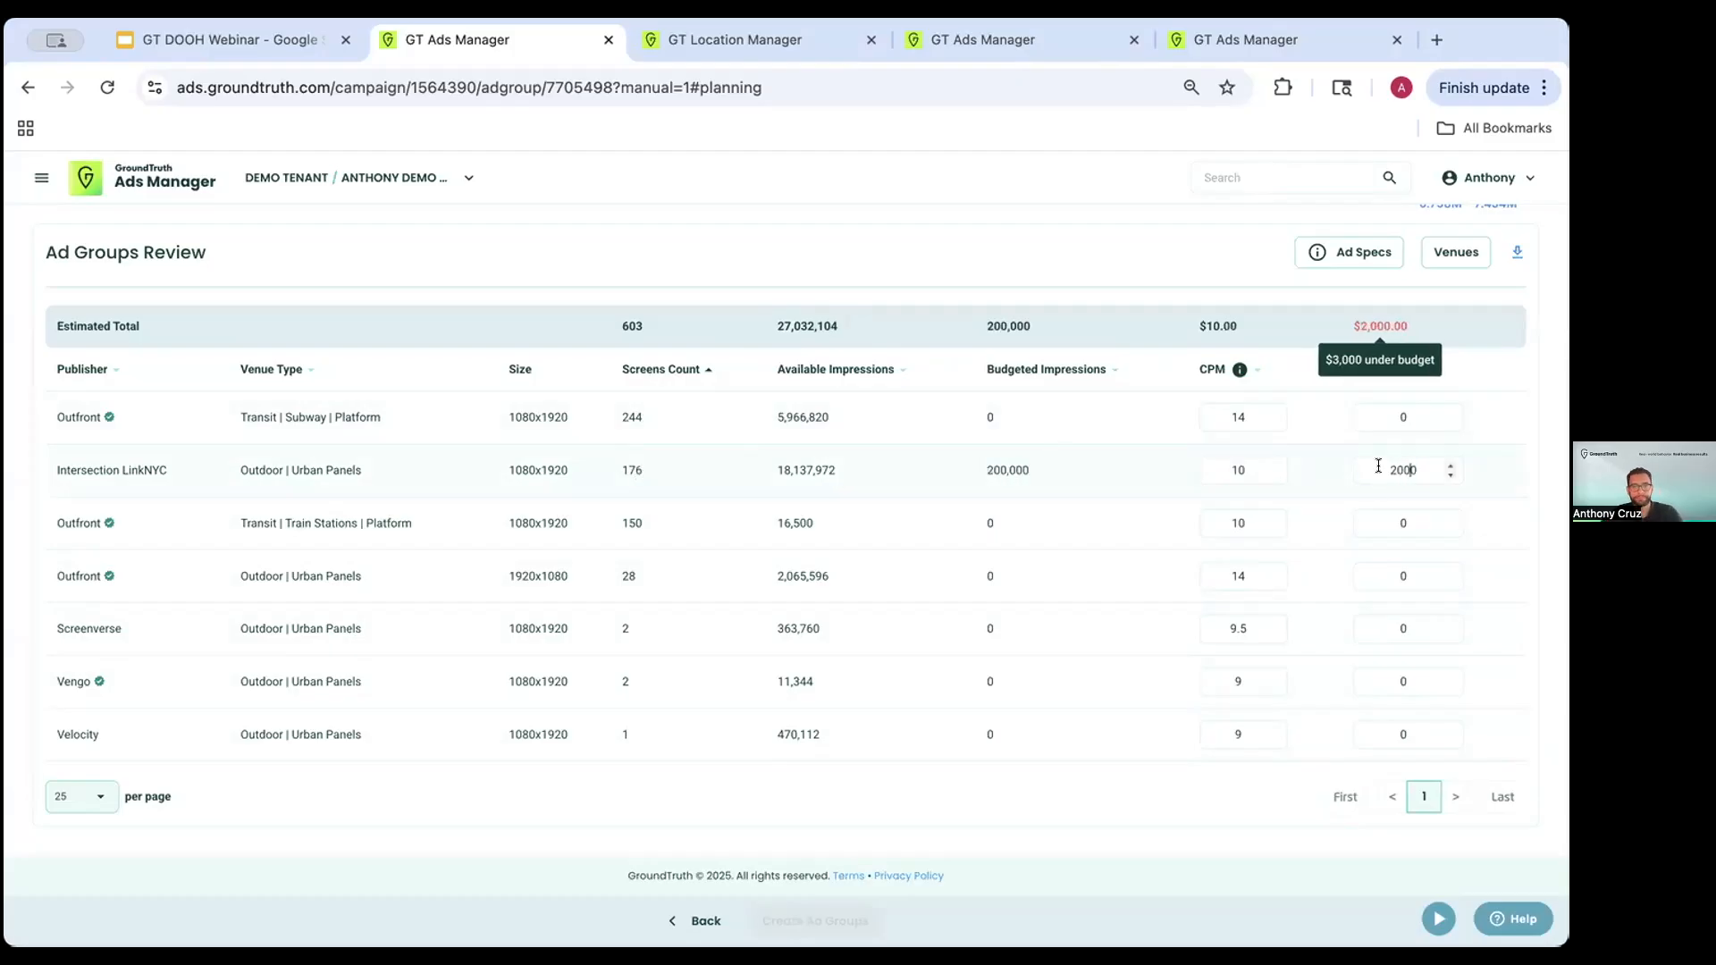
left_click(897, 266)
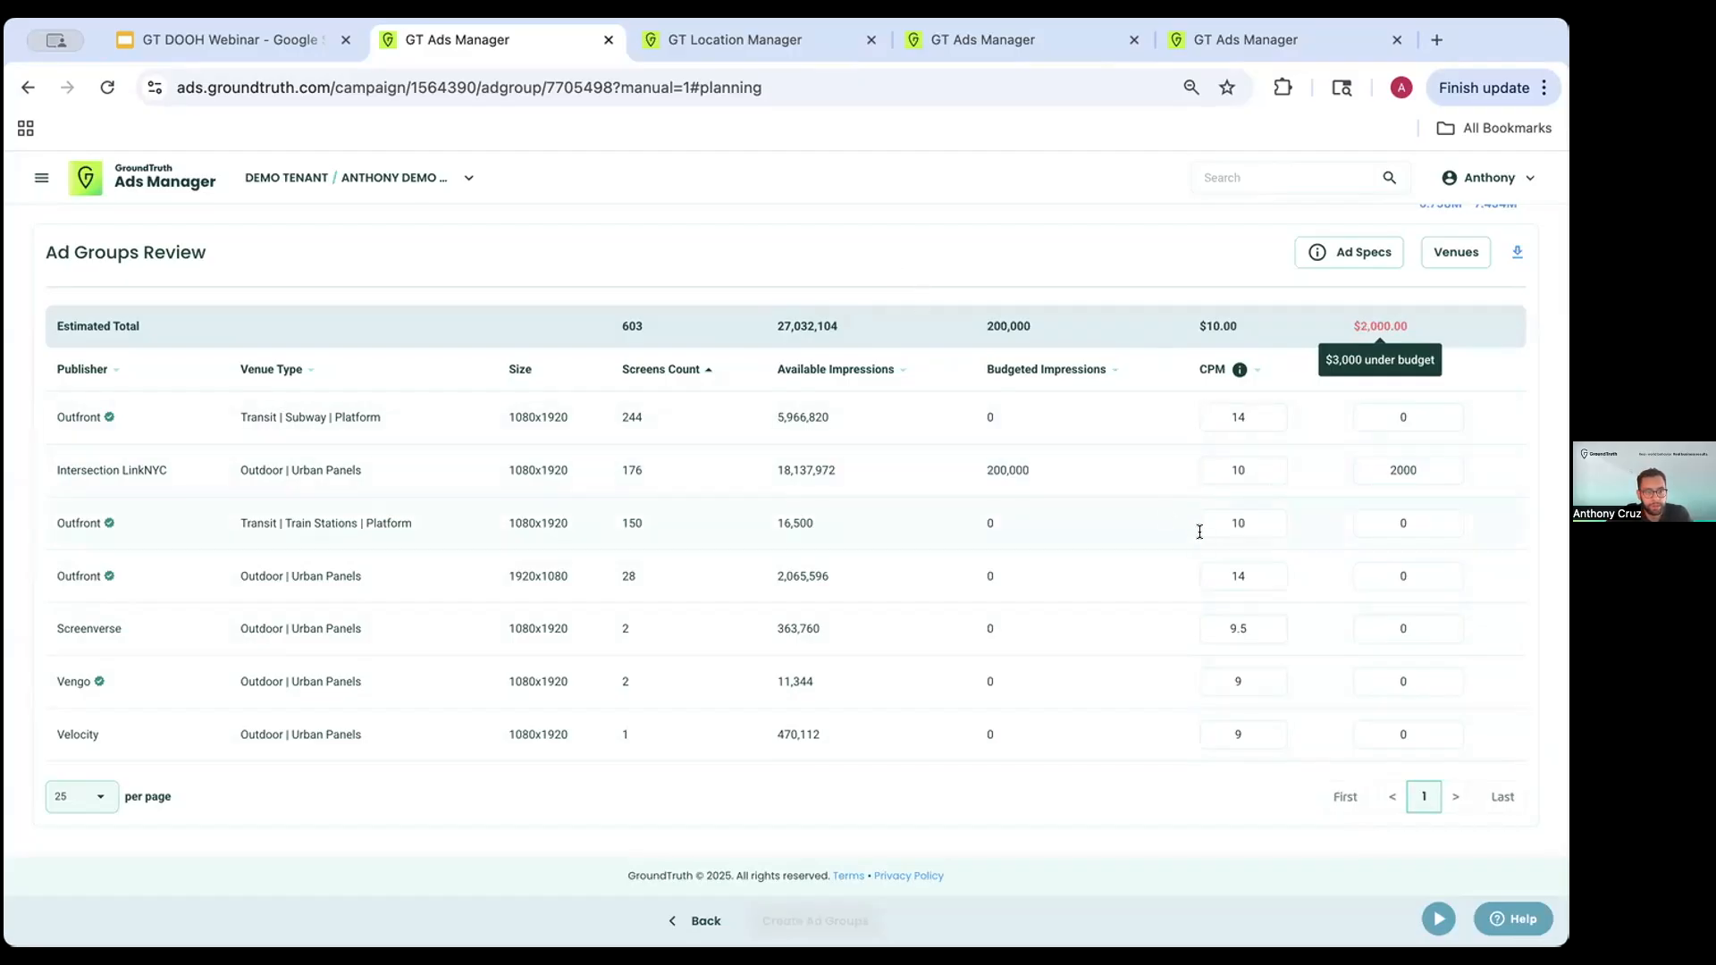
left_click(1390, 415)
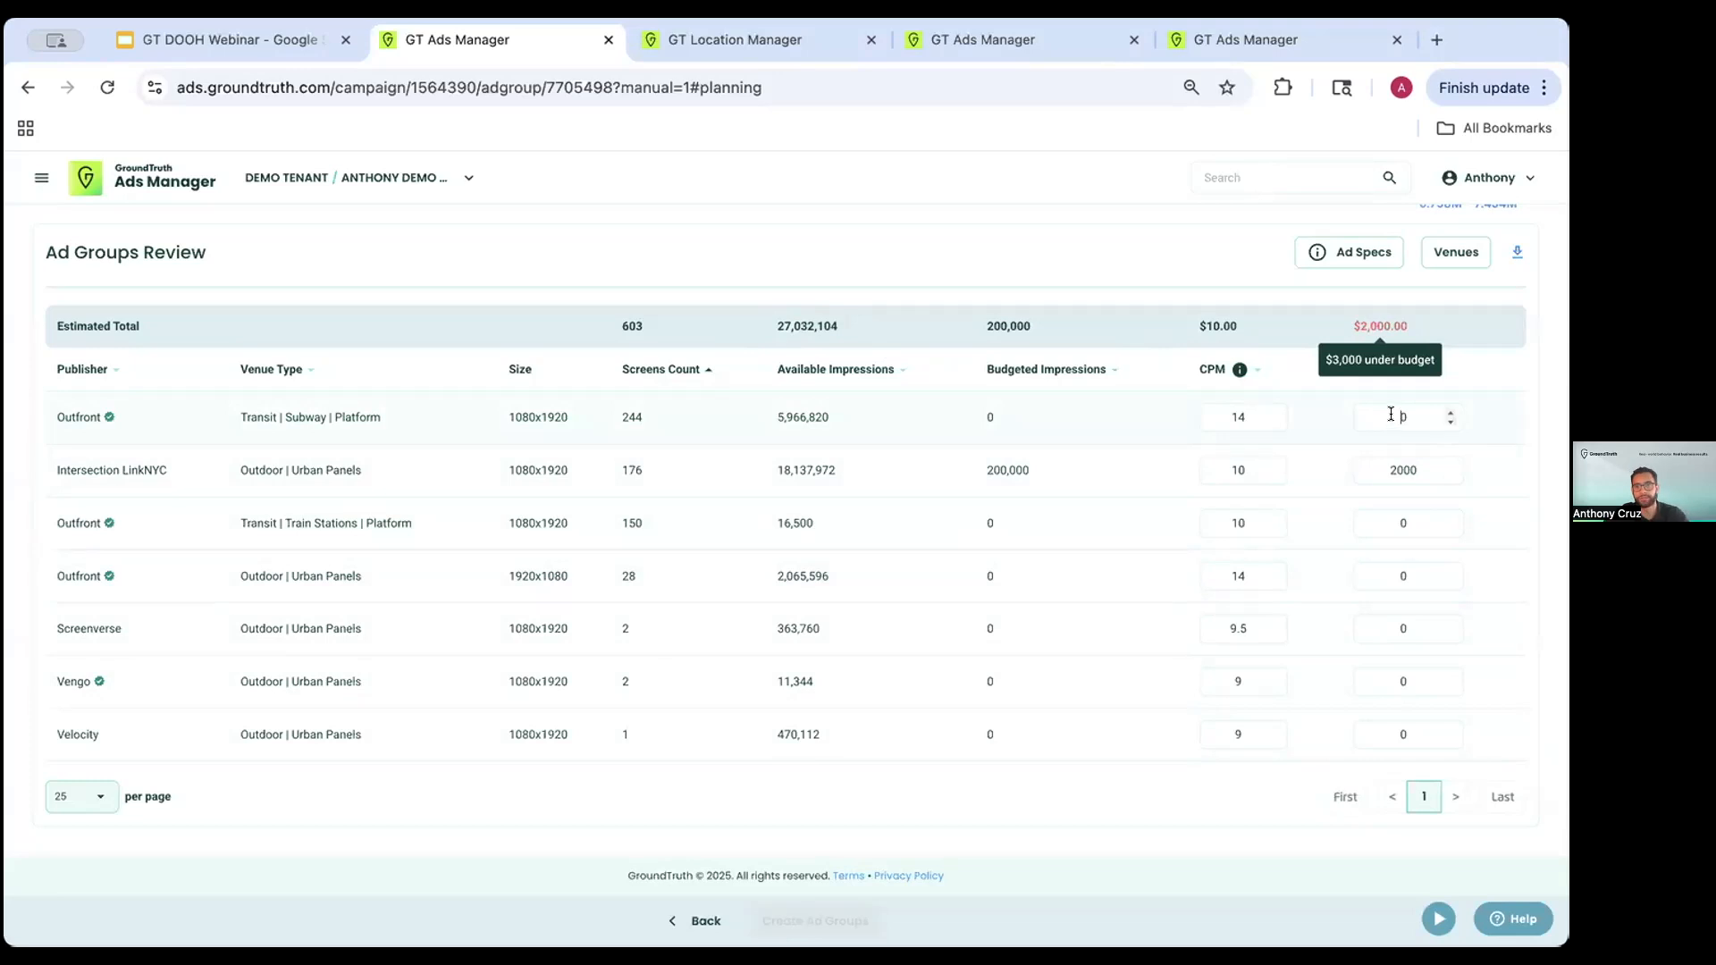
type("2000")
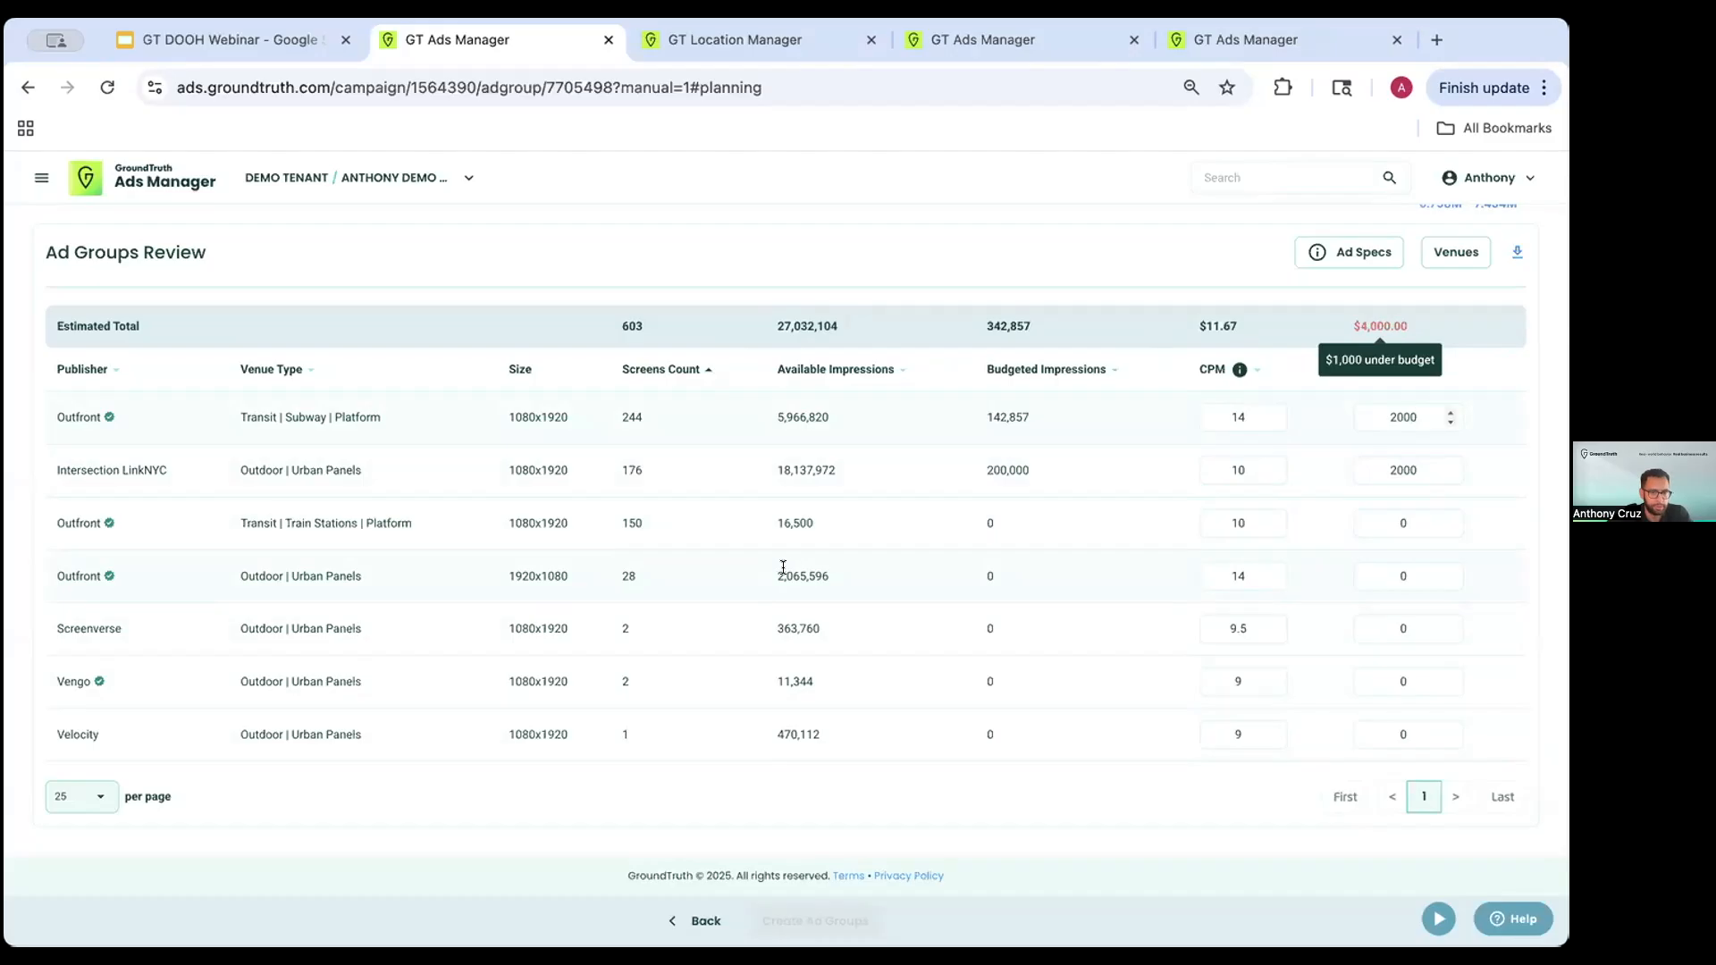
- Set the budget of the Outfront Urban Panels ad group with size 1920x1080 to 1000
left_click(1399, 576)
type("1")
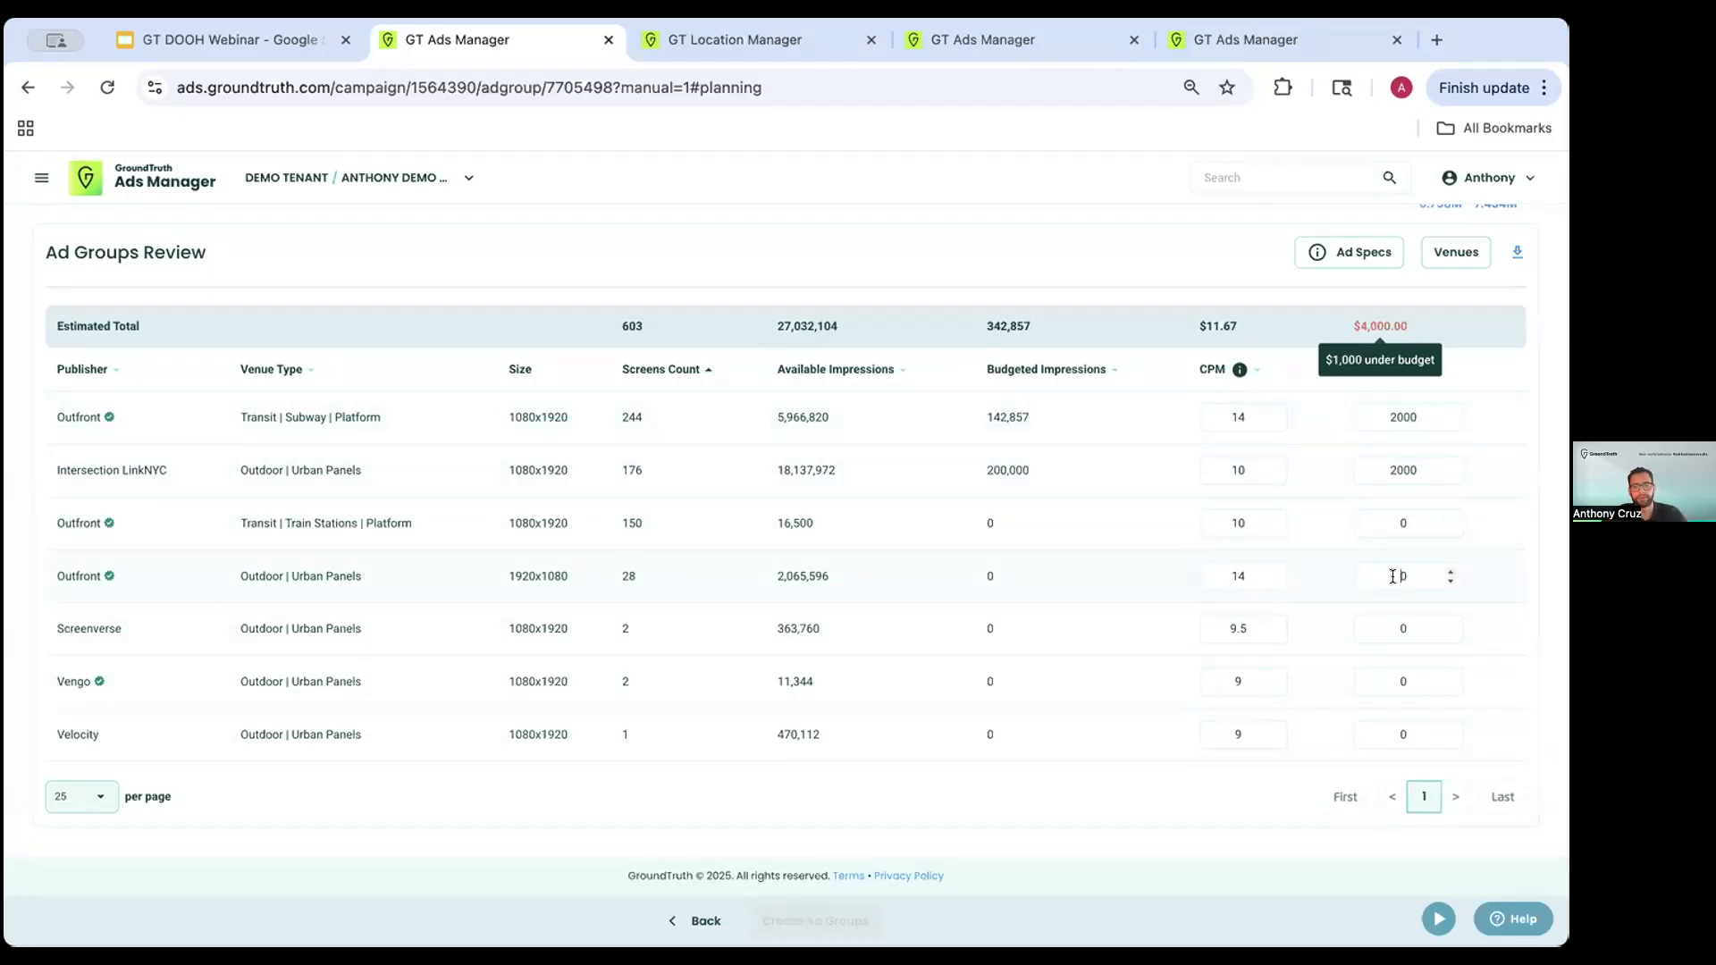
type("00")
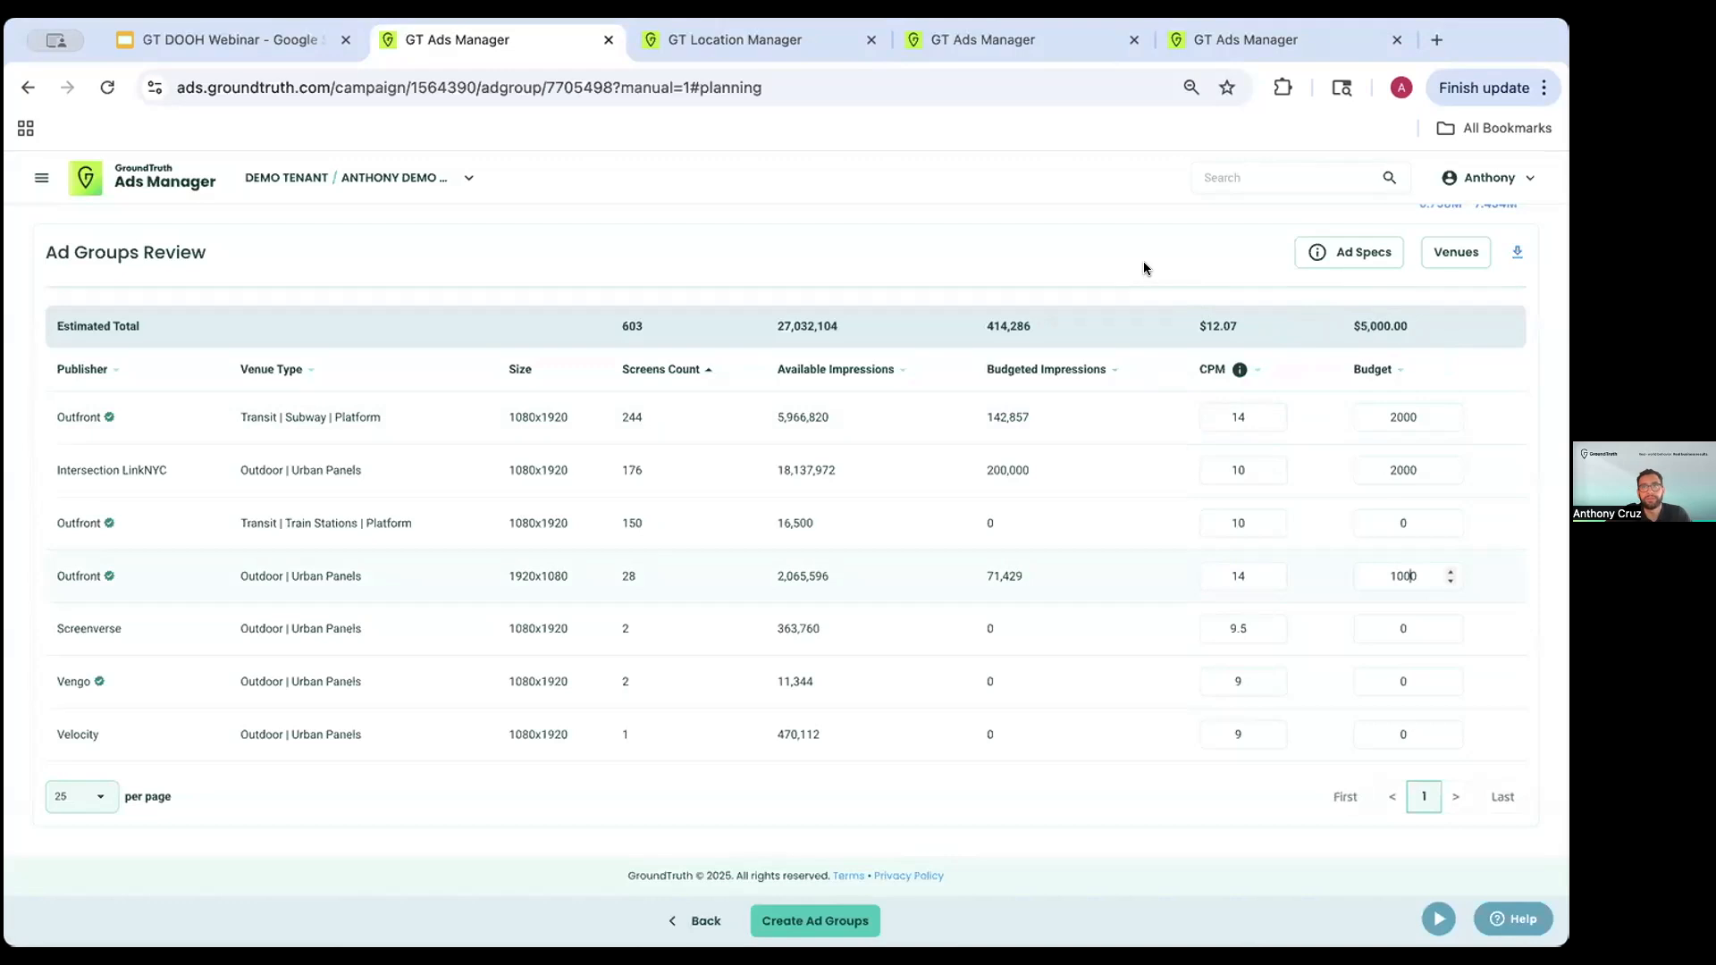
- View the selected venues list and the ad specs for the planned ad groups, closing each after review
left_click(1437, 257)
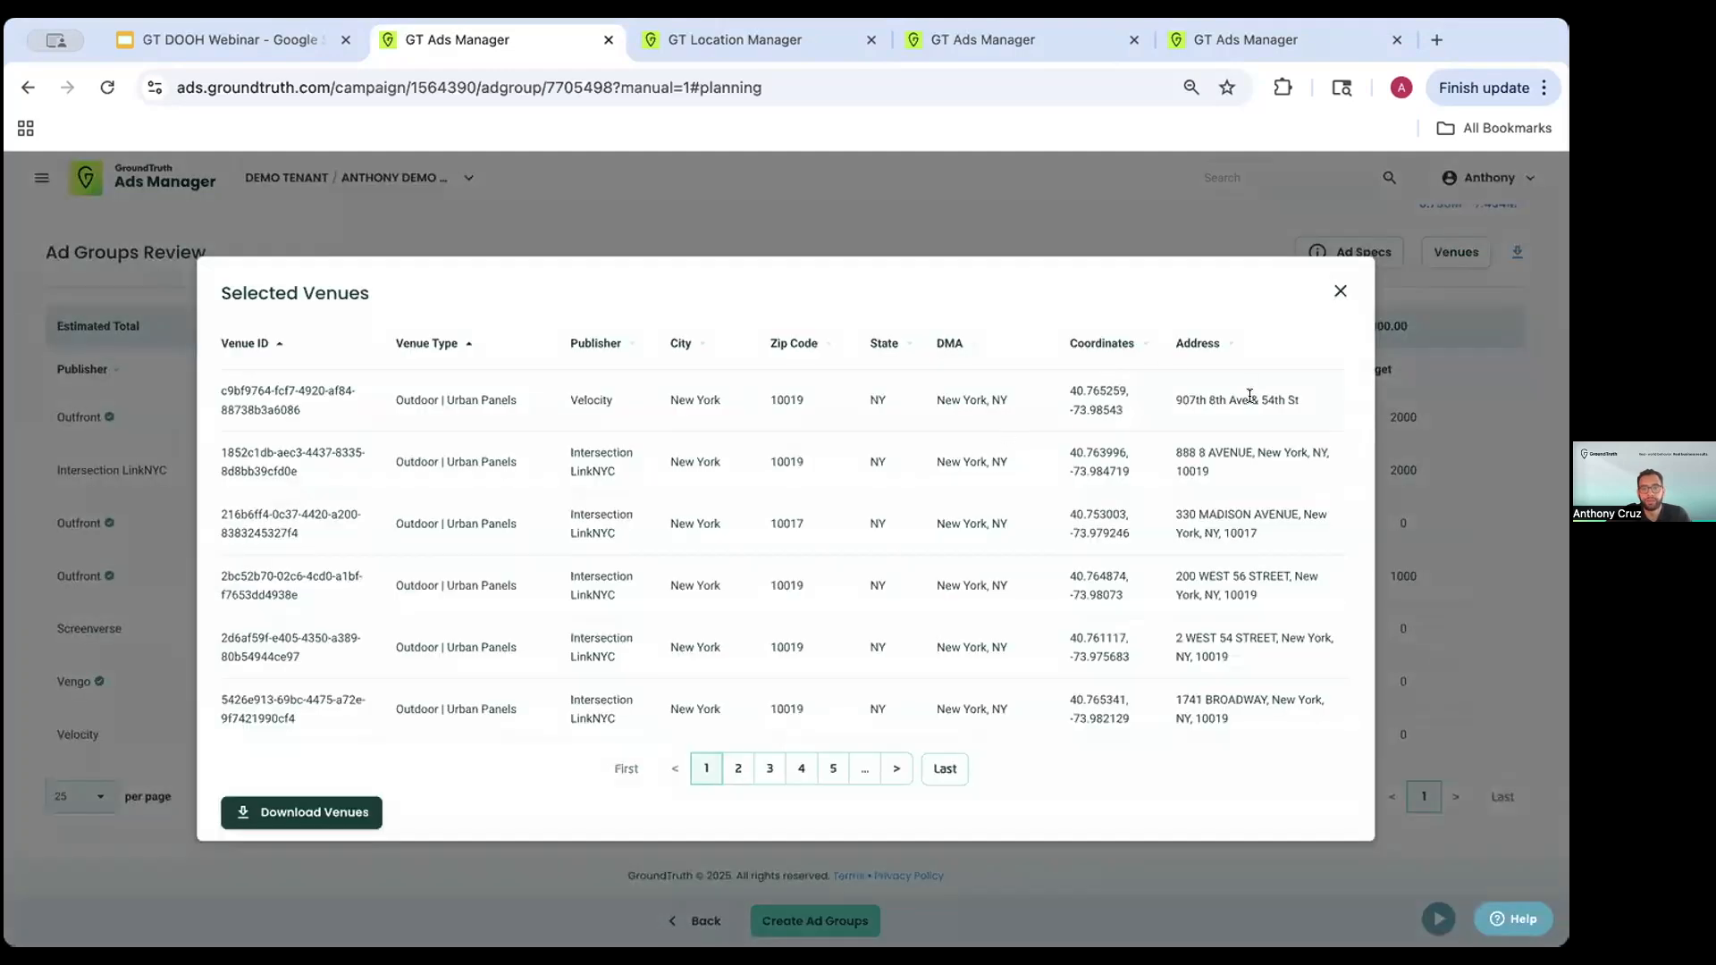
left_click(1340, 291)
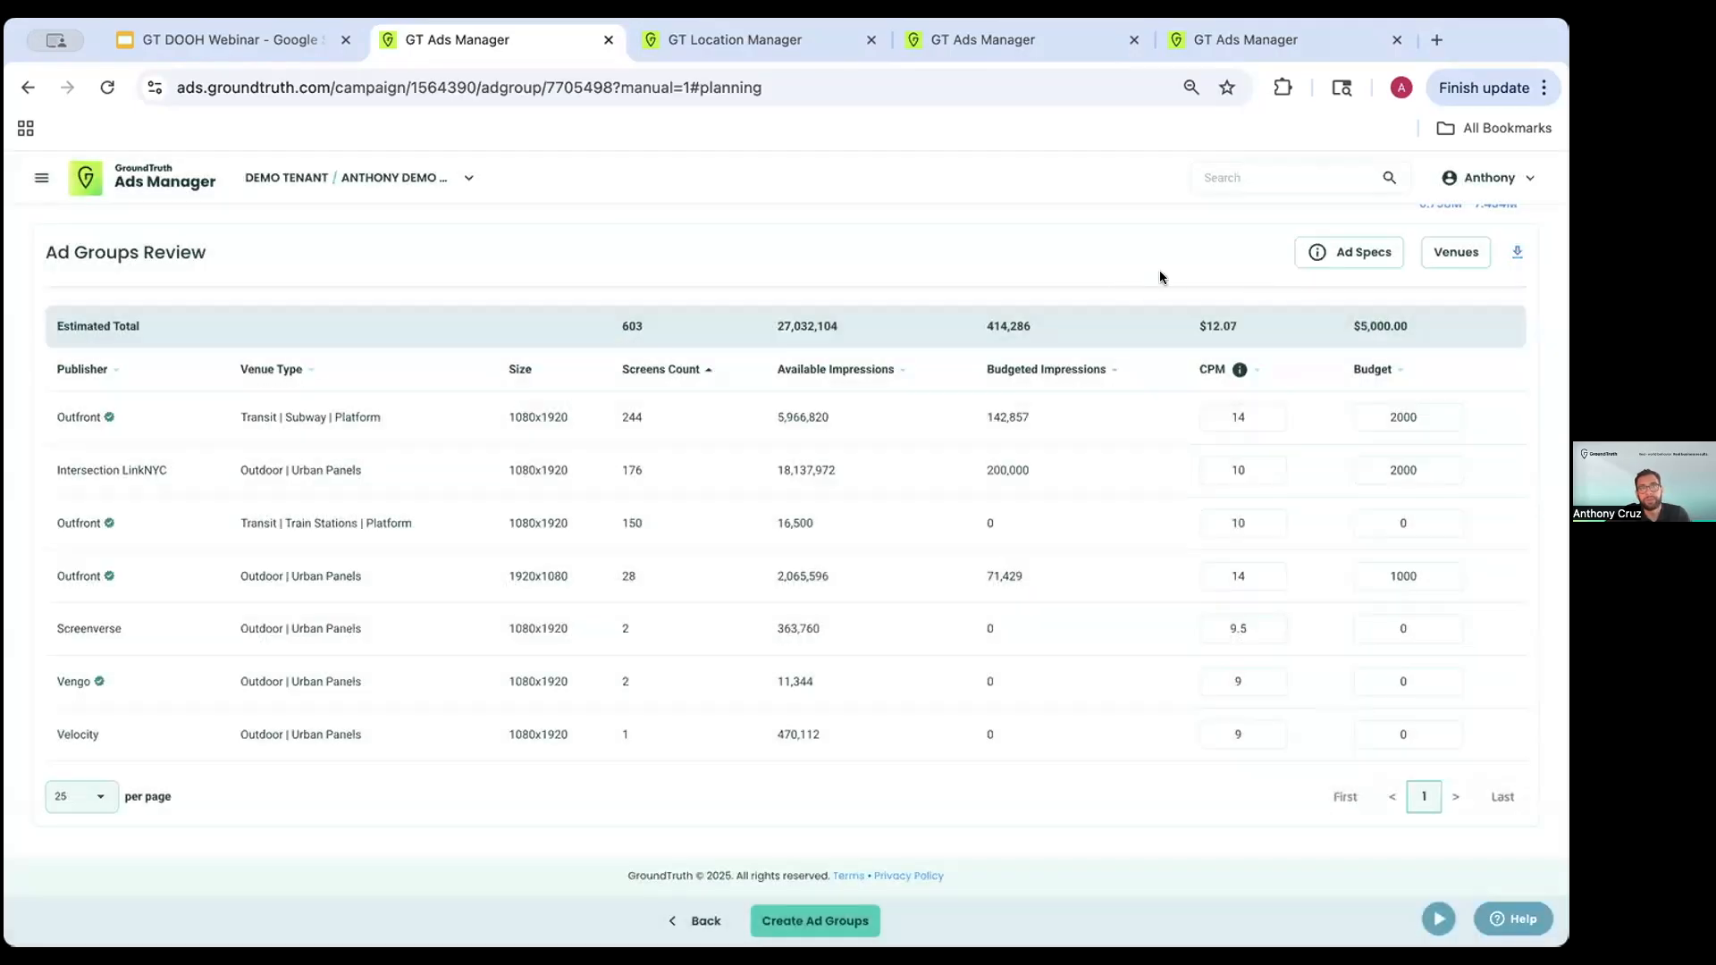
left_click(1370, 254)
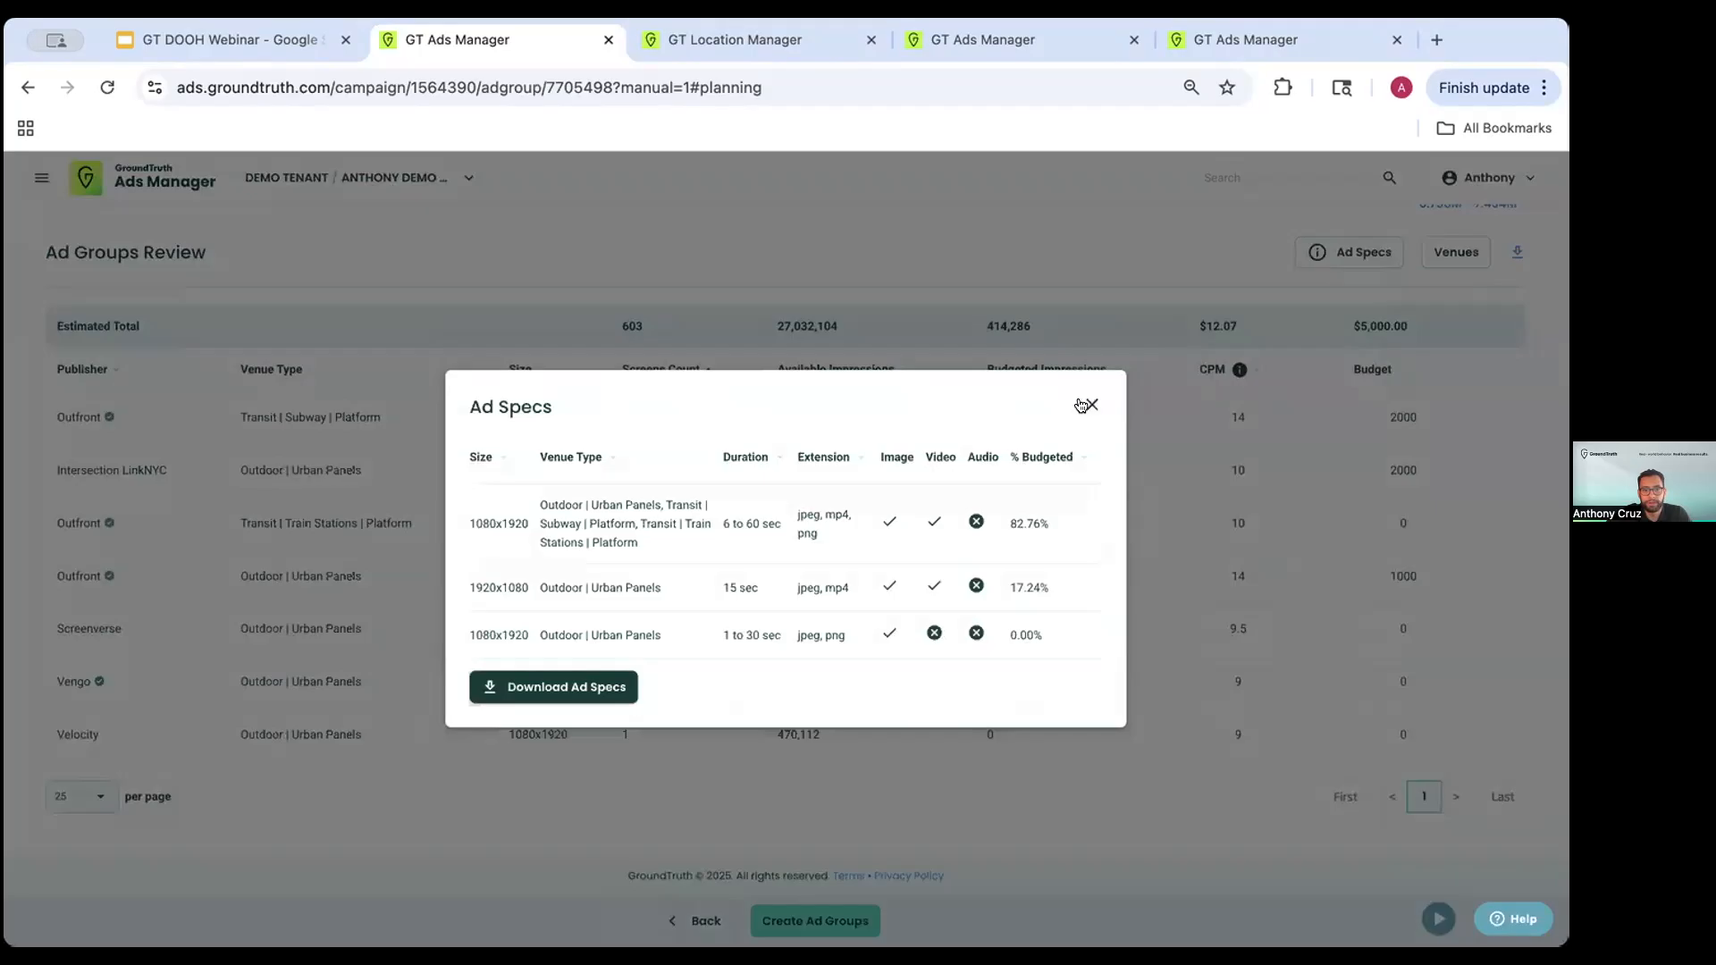
left_click(1092, 405)
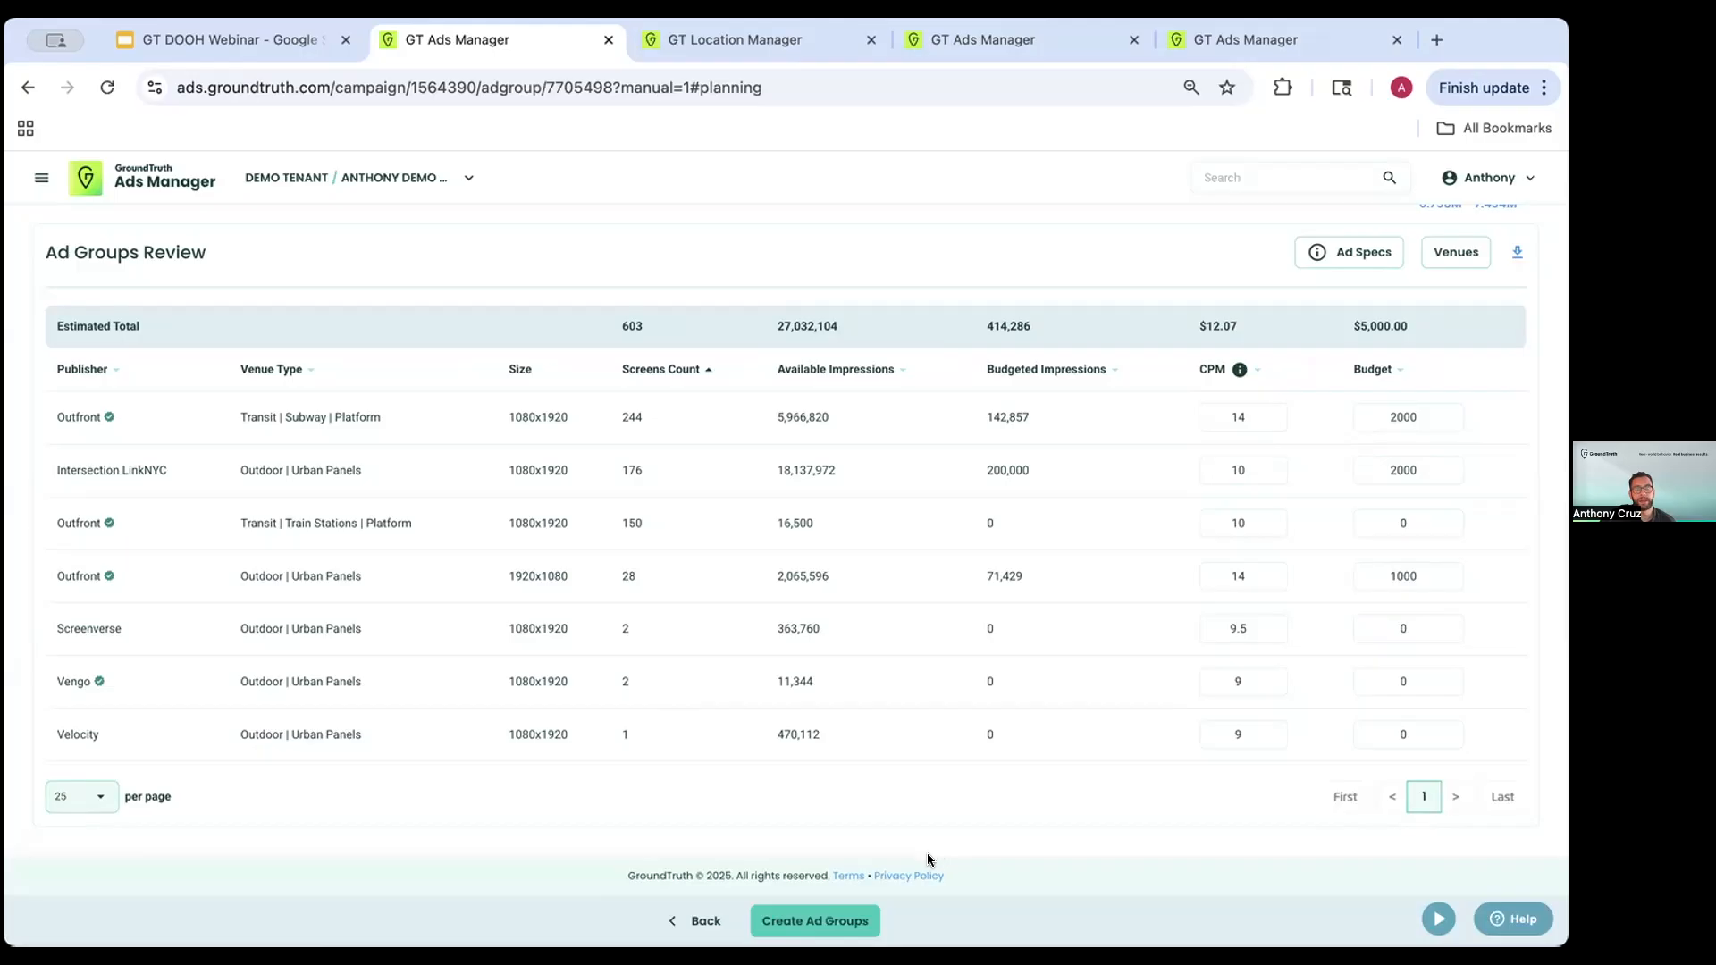
- Create the planned ad groups and open the Outfront Outdoor | Urban Panels ad group
left_click(839, 910)
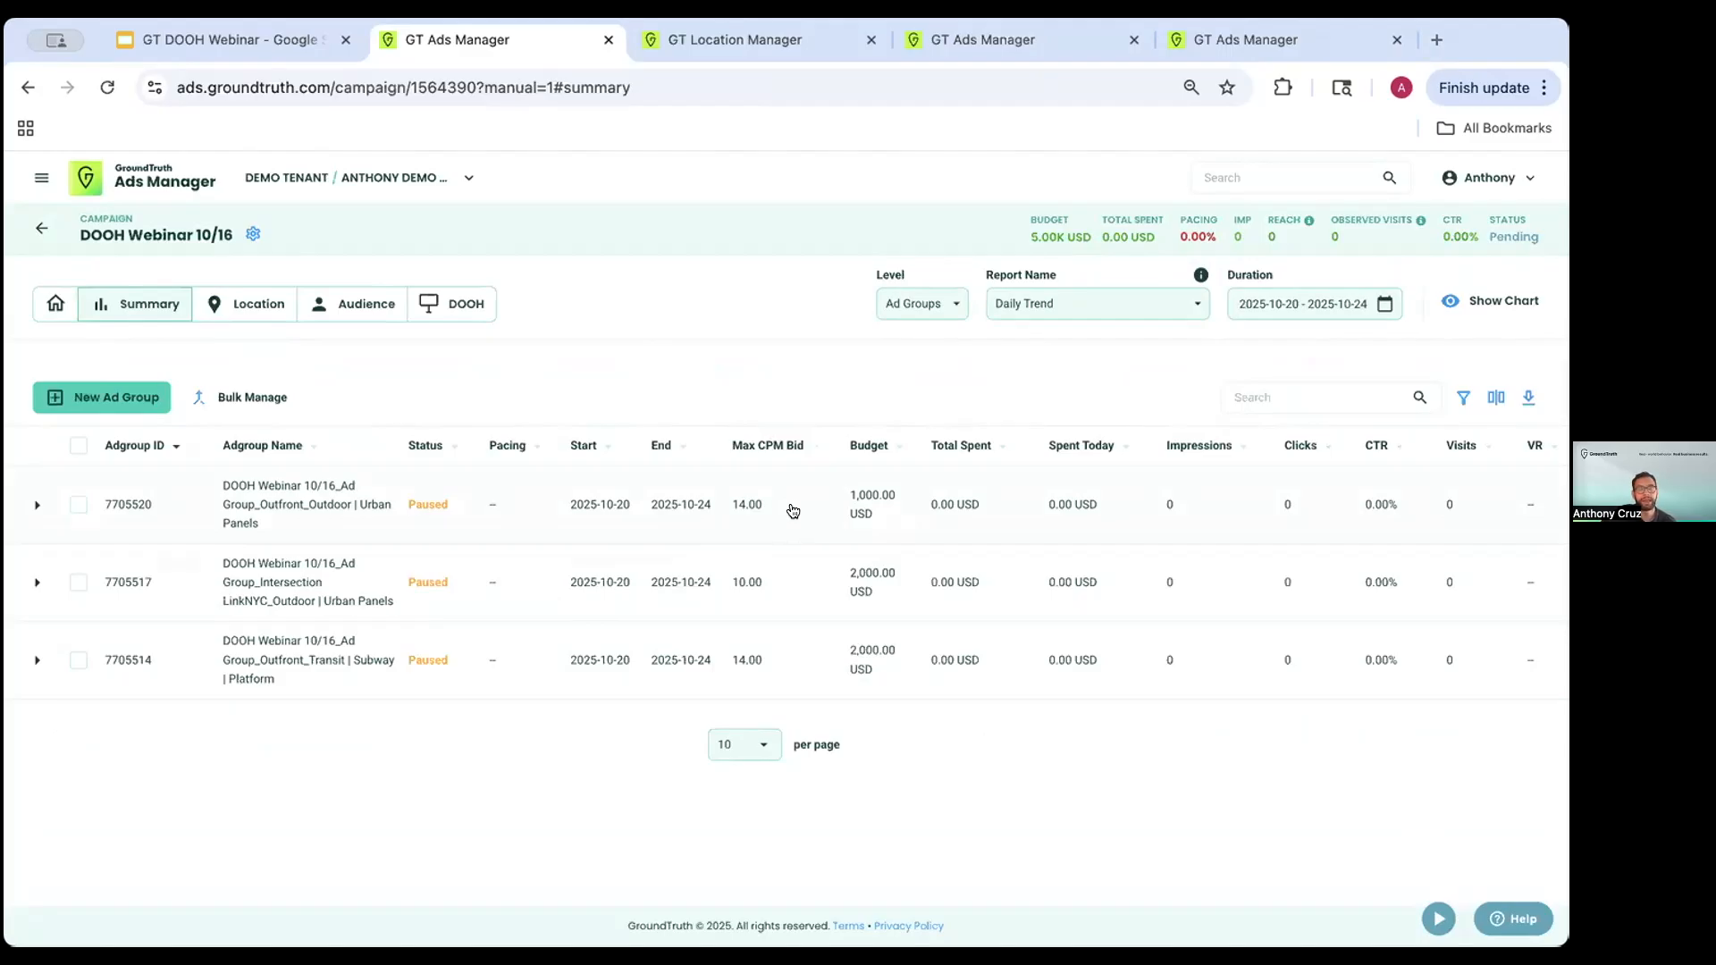
left_click(241, 493)
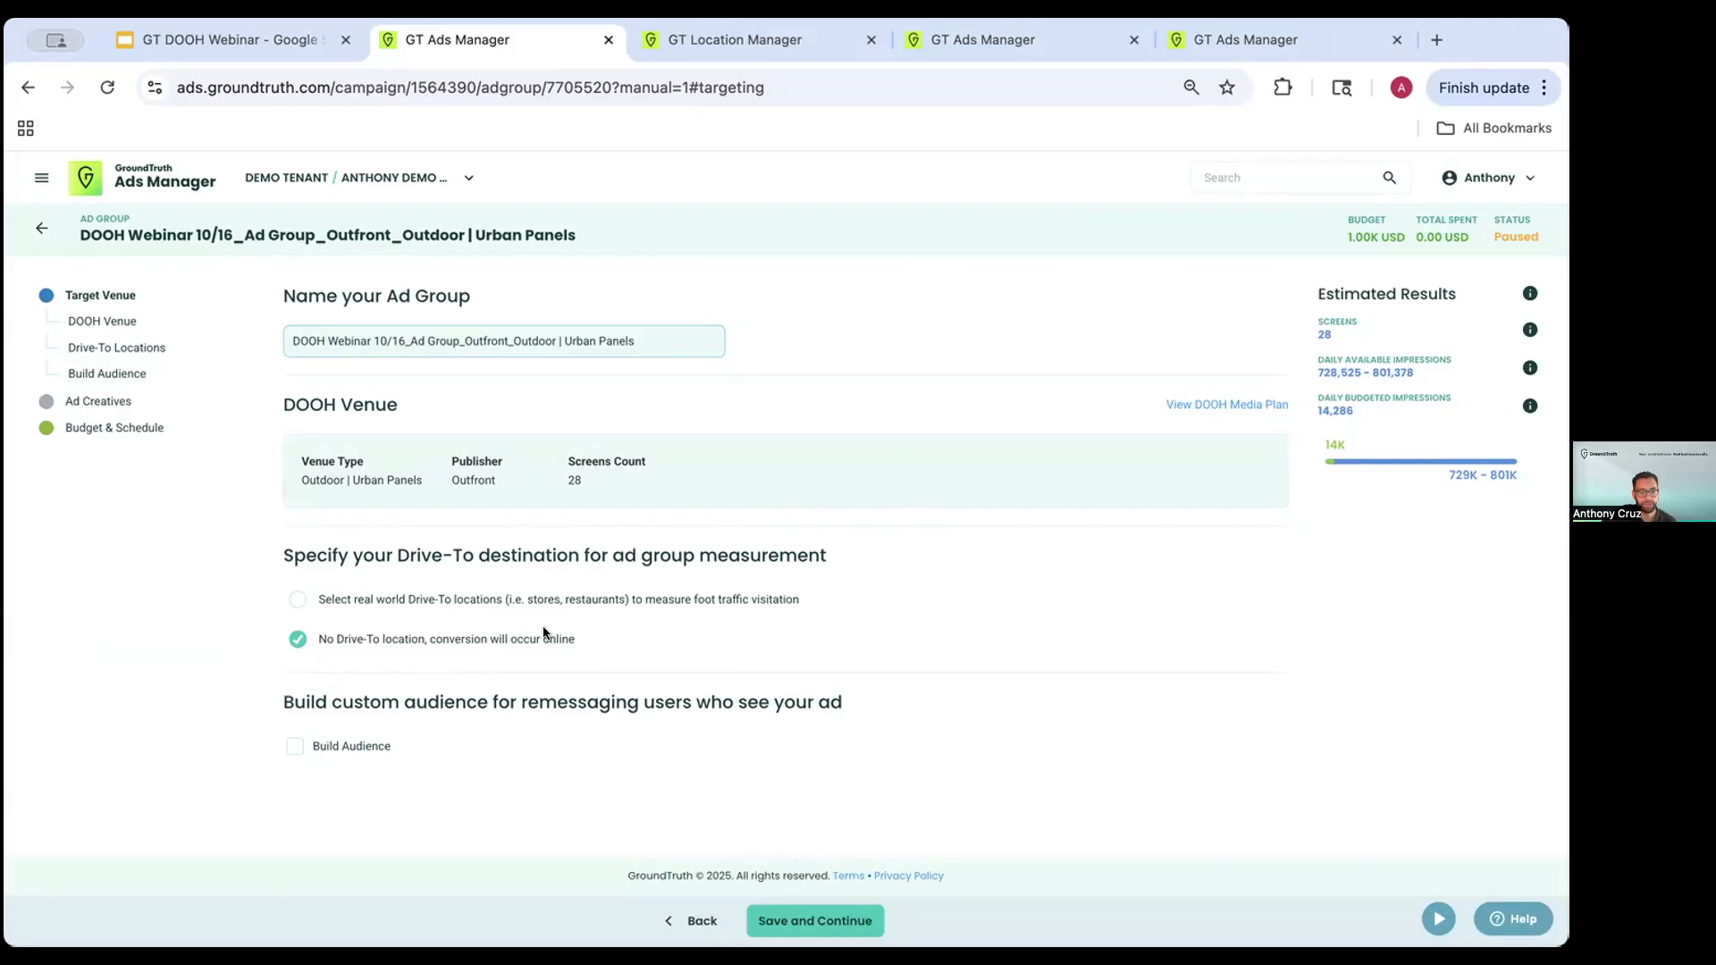
- Measure foot traffic for the ad group with Radio City (Music Hall) as its real-world Drive-To location
left_click(364, 597)
left_click(430, 647)
type("Radio")
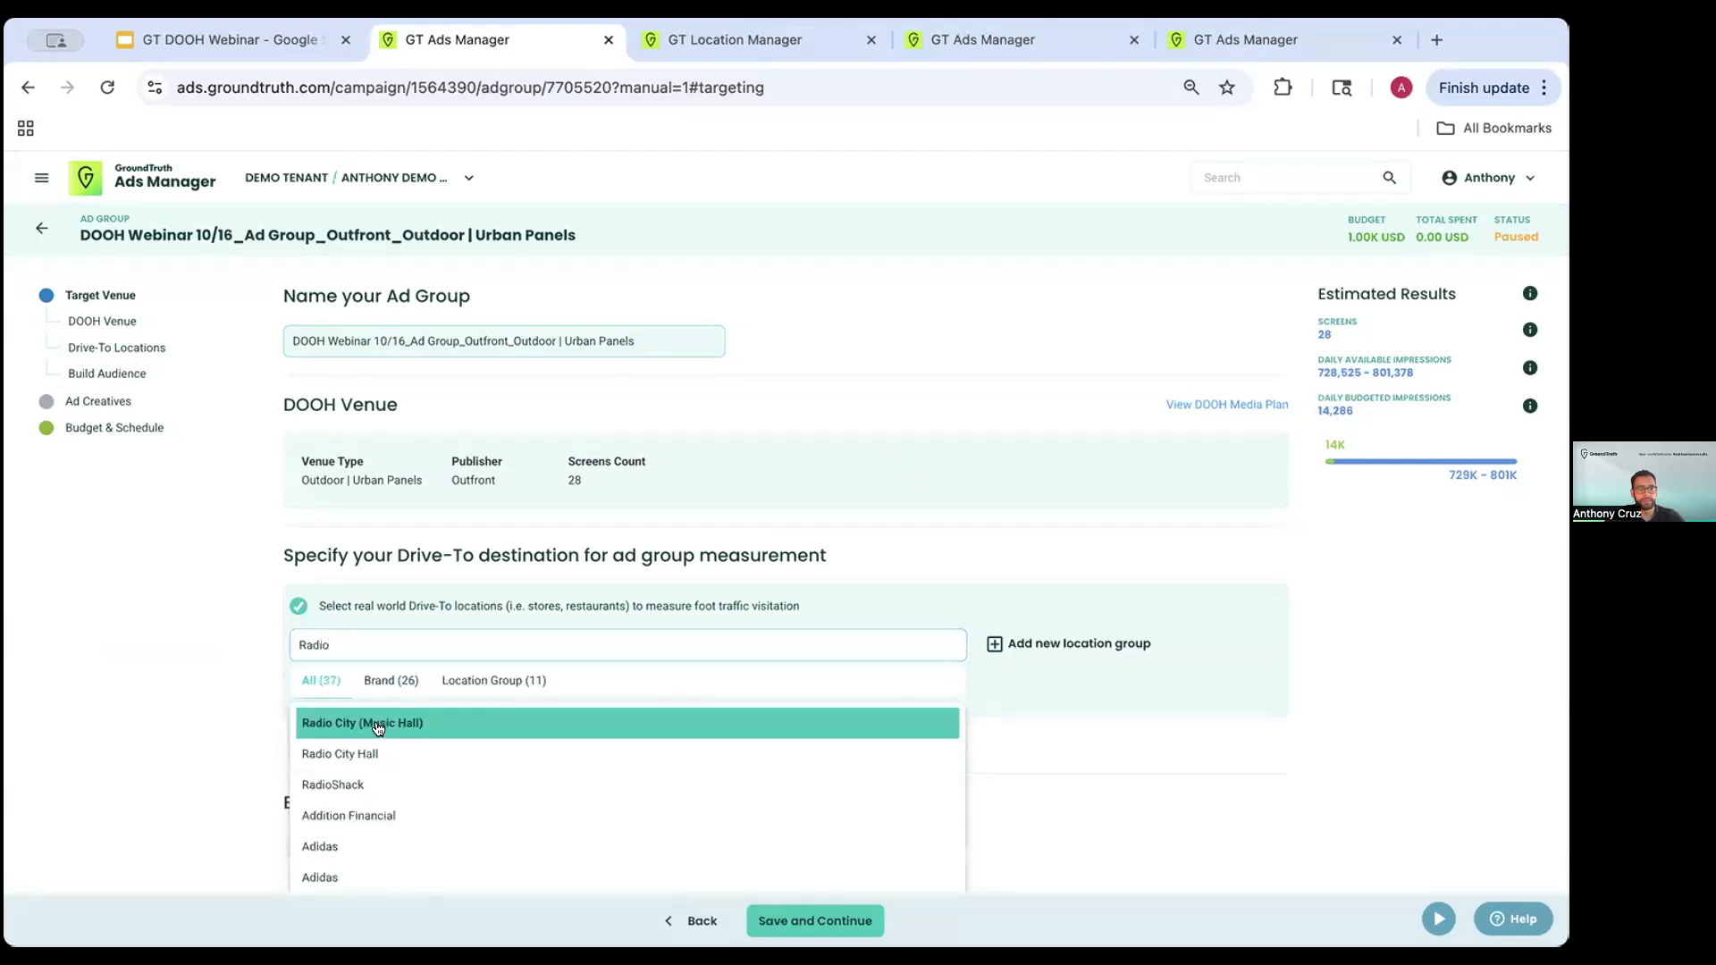
left_click(378, 730)
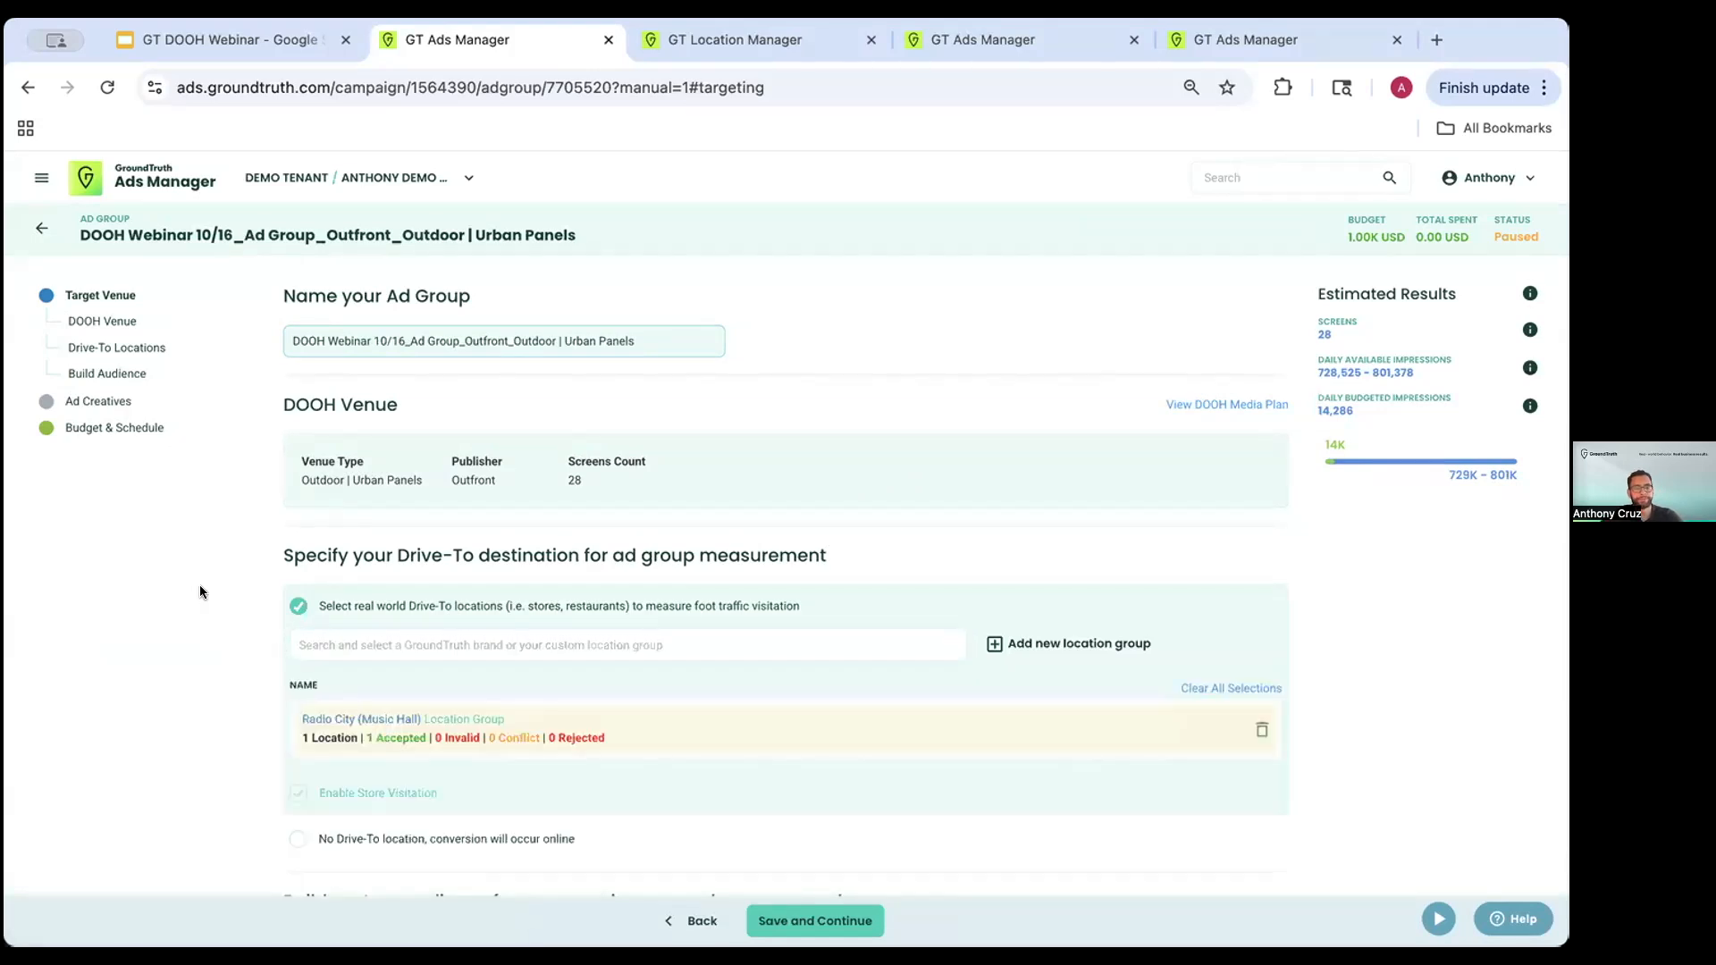
- Build a custom remessaging audience named "DOOH Webinar 10/16 R/T" and save the ad group's targeting
scroll(200, 584, "down", 3)
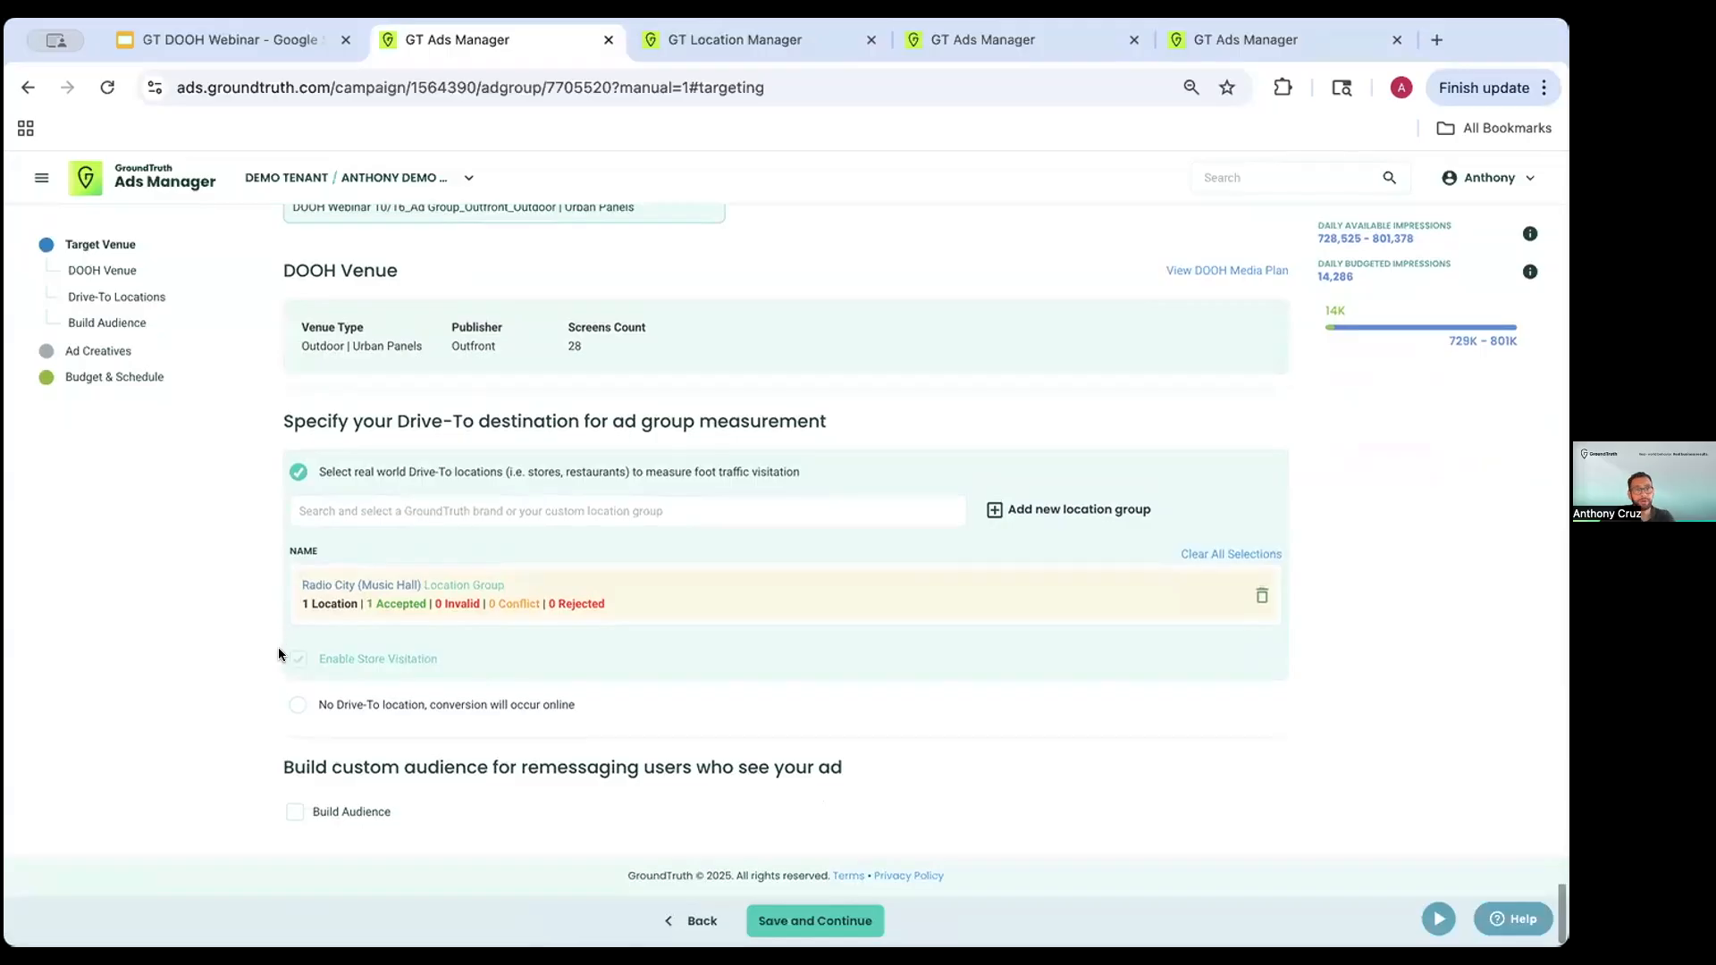
left_click(295, 811)
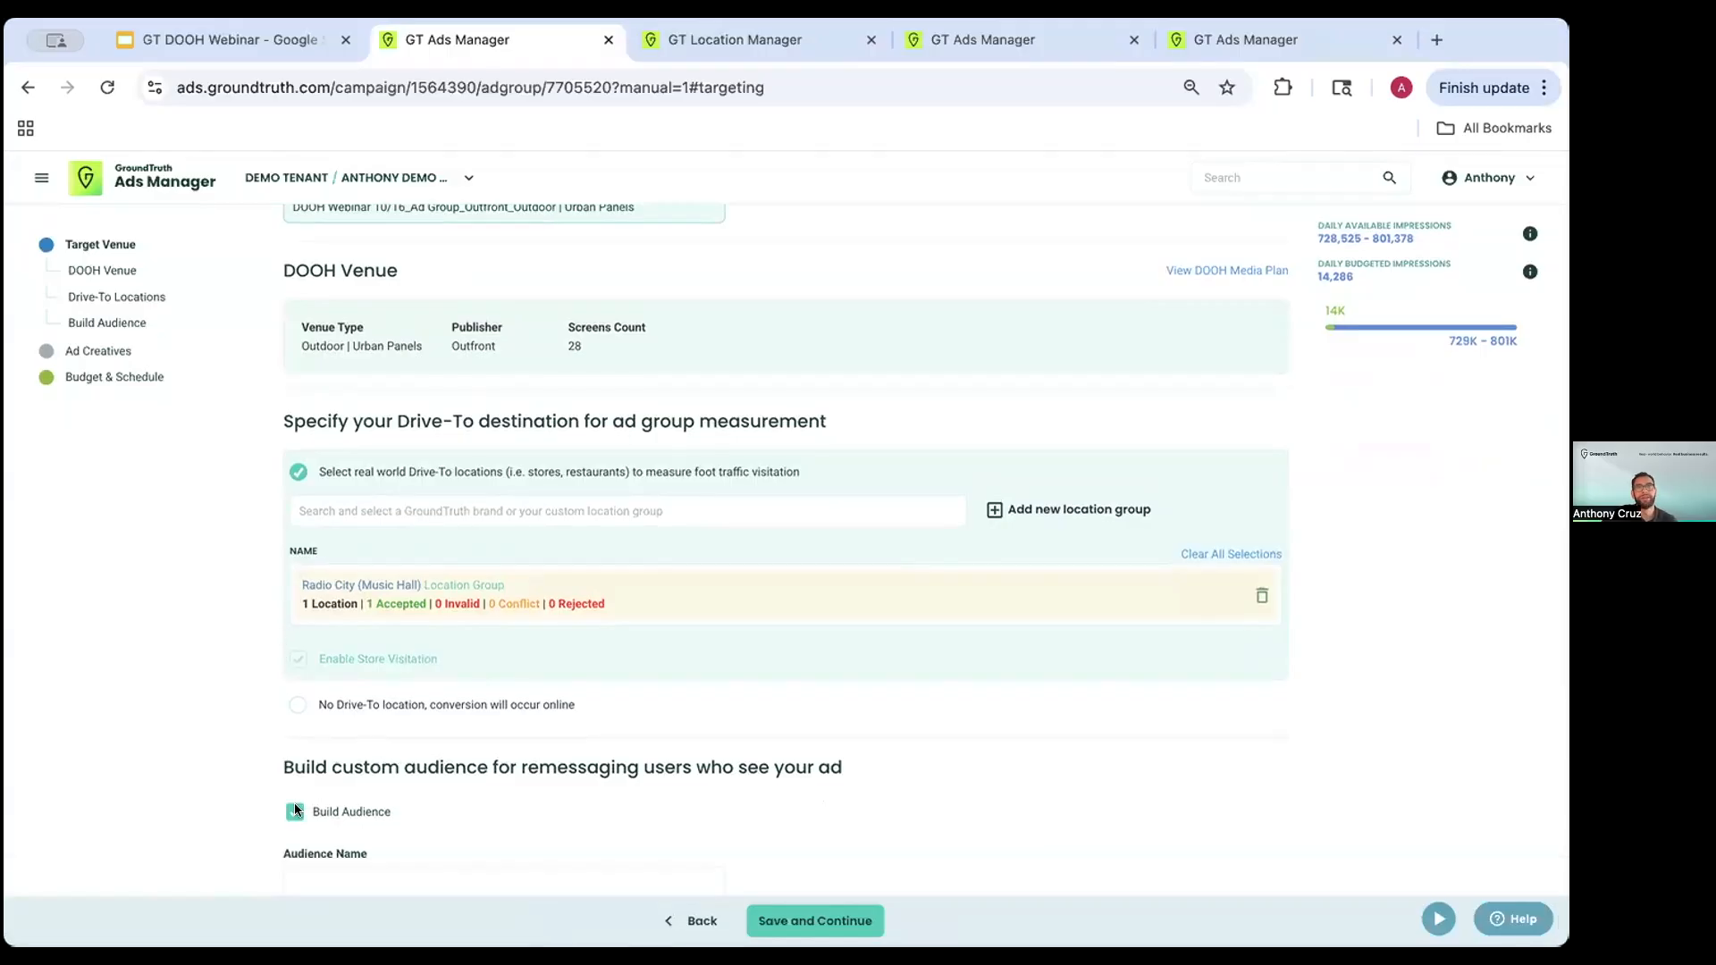
scroll(155, 692, "up", 1)
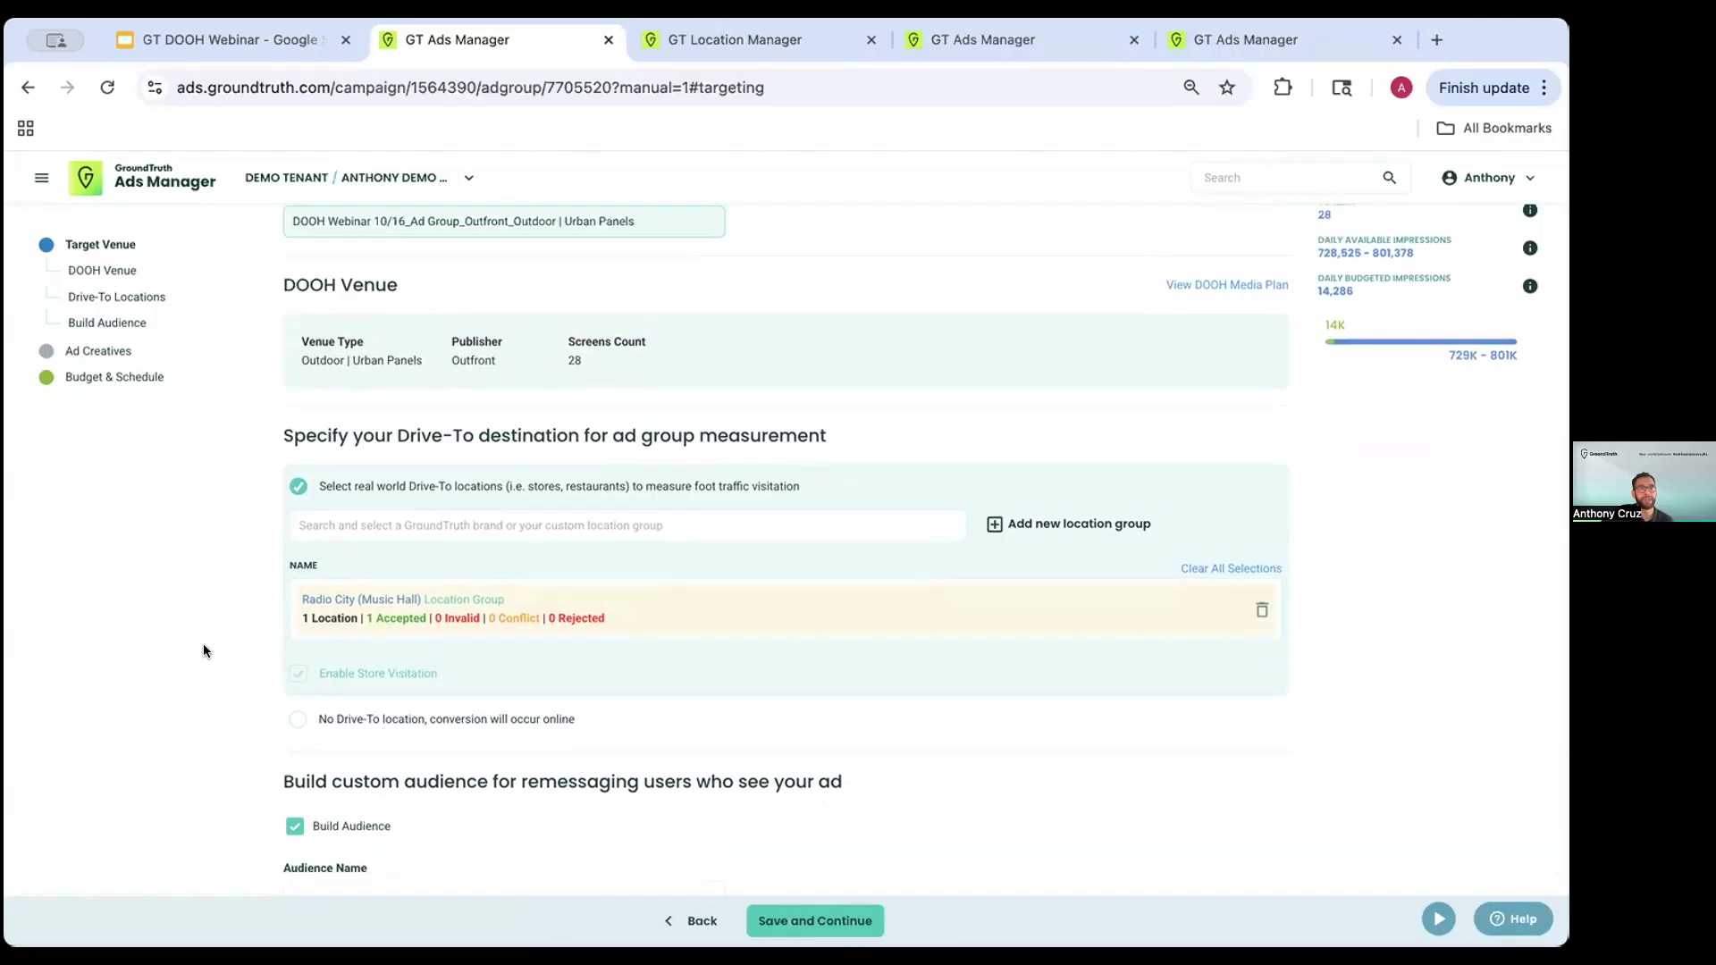
scroll(206, 639, "up", 1)
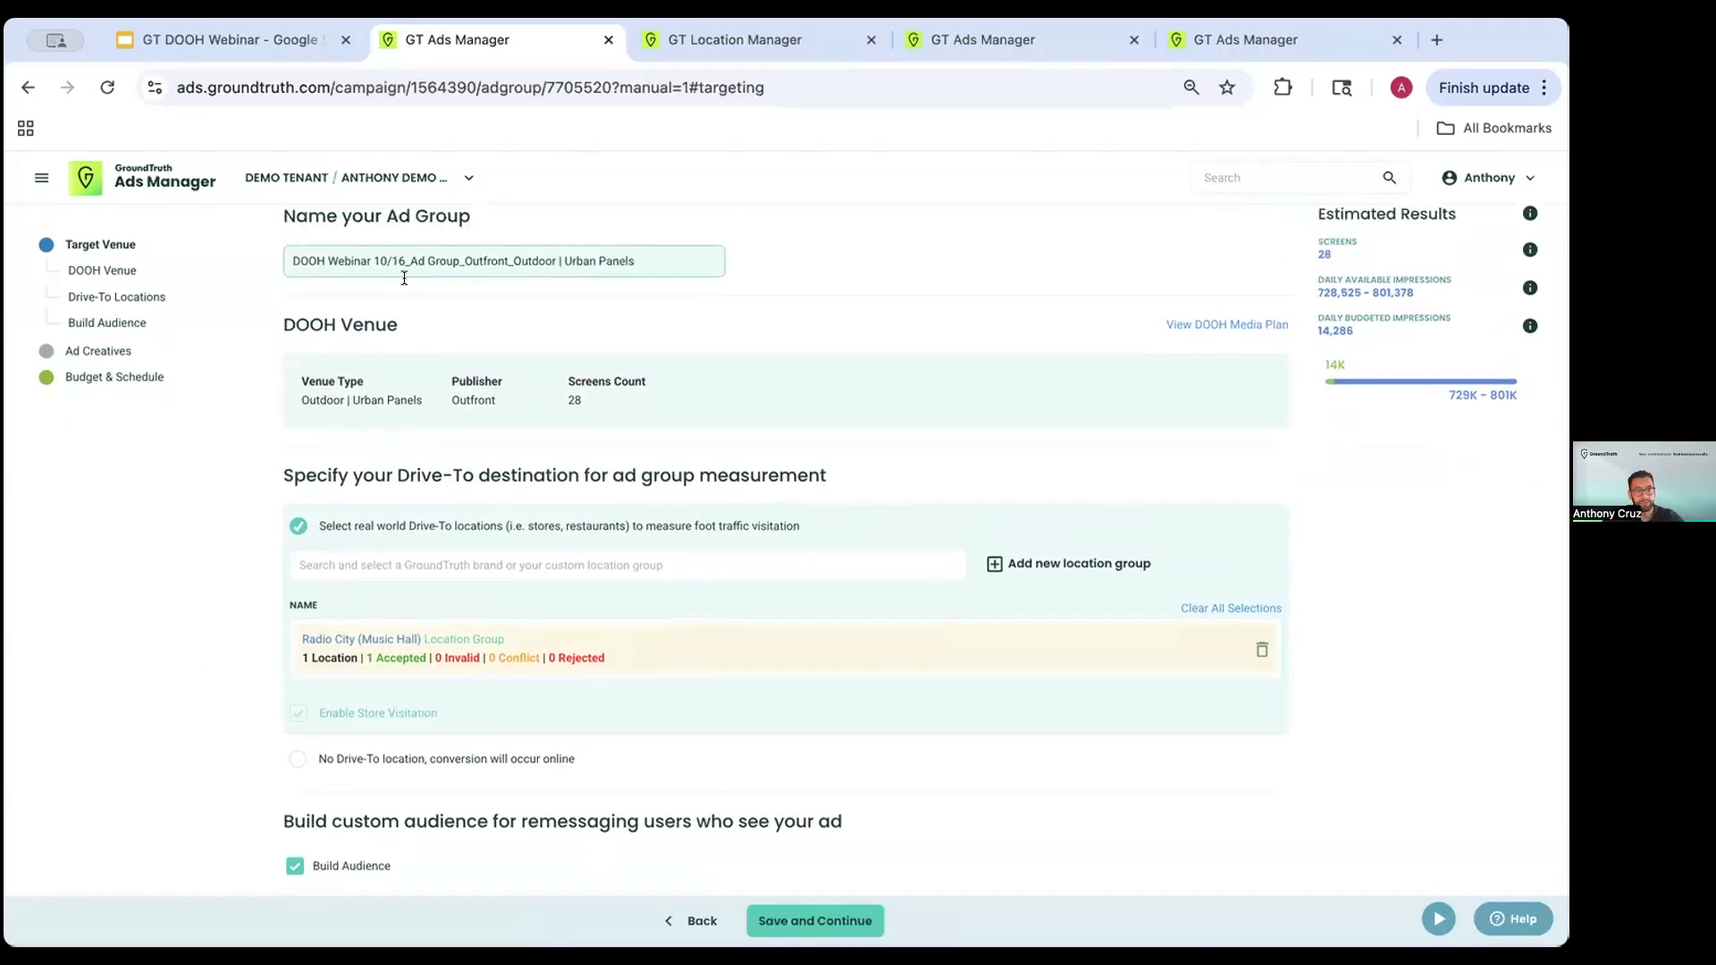
left_click_drag(401, 260, 287, 254)
left_click(220, 633)
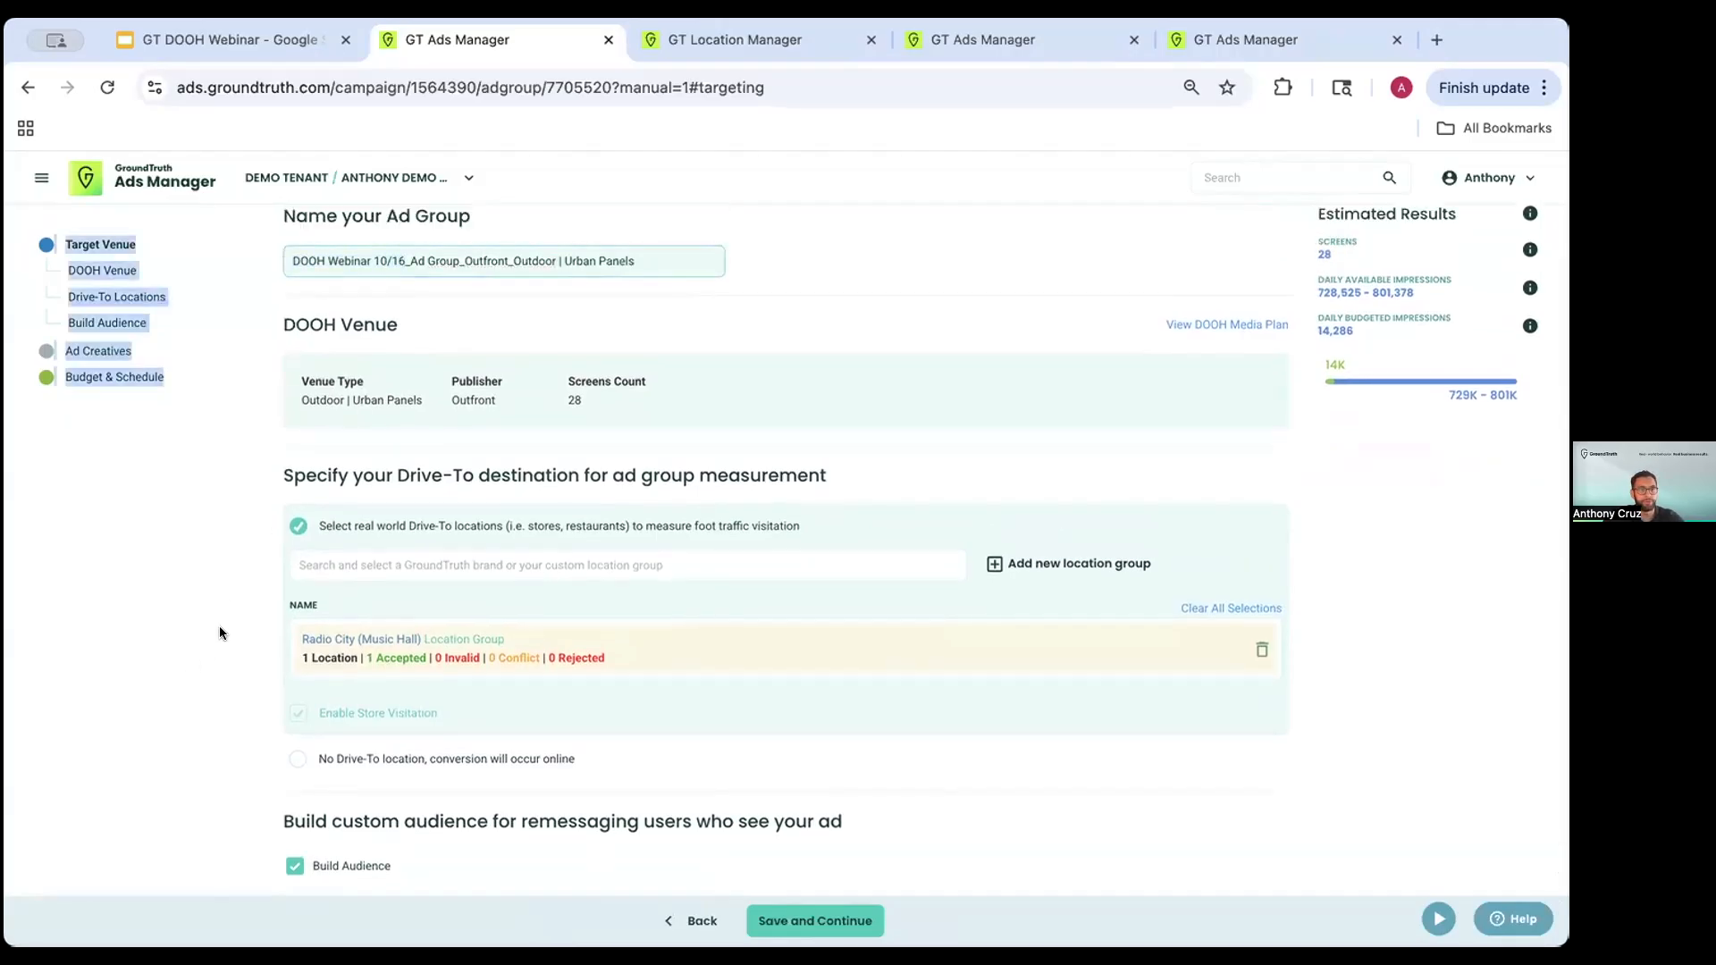
scroll(221, 633, "down", 2)
left_click(402, 803)
type("DOOH Webinar 10/16")
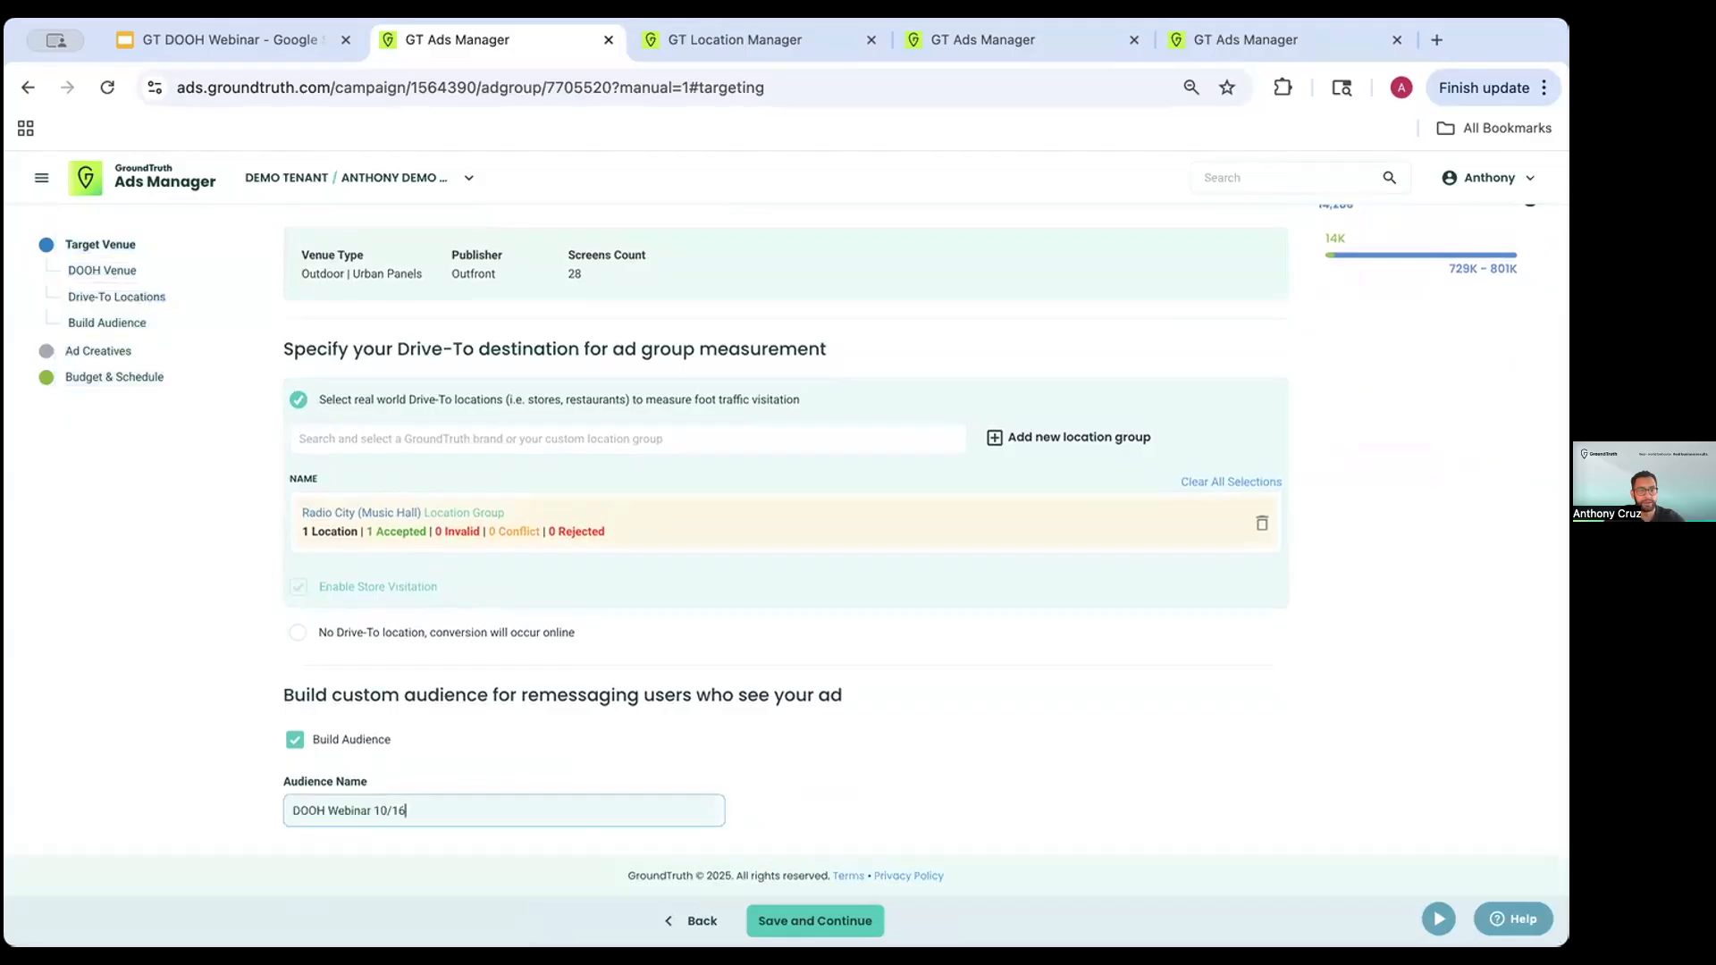
type(" R/T")
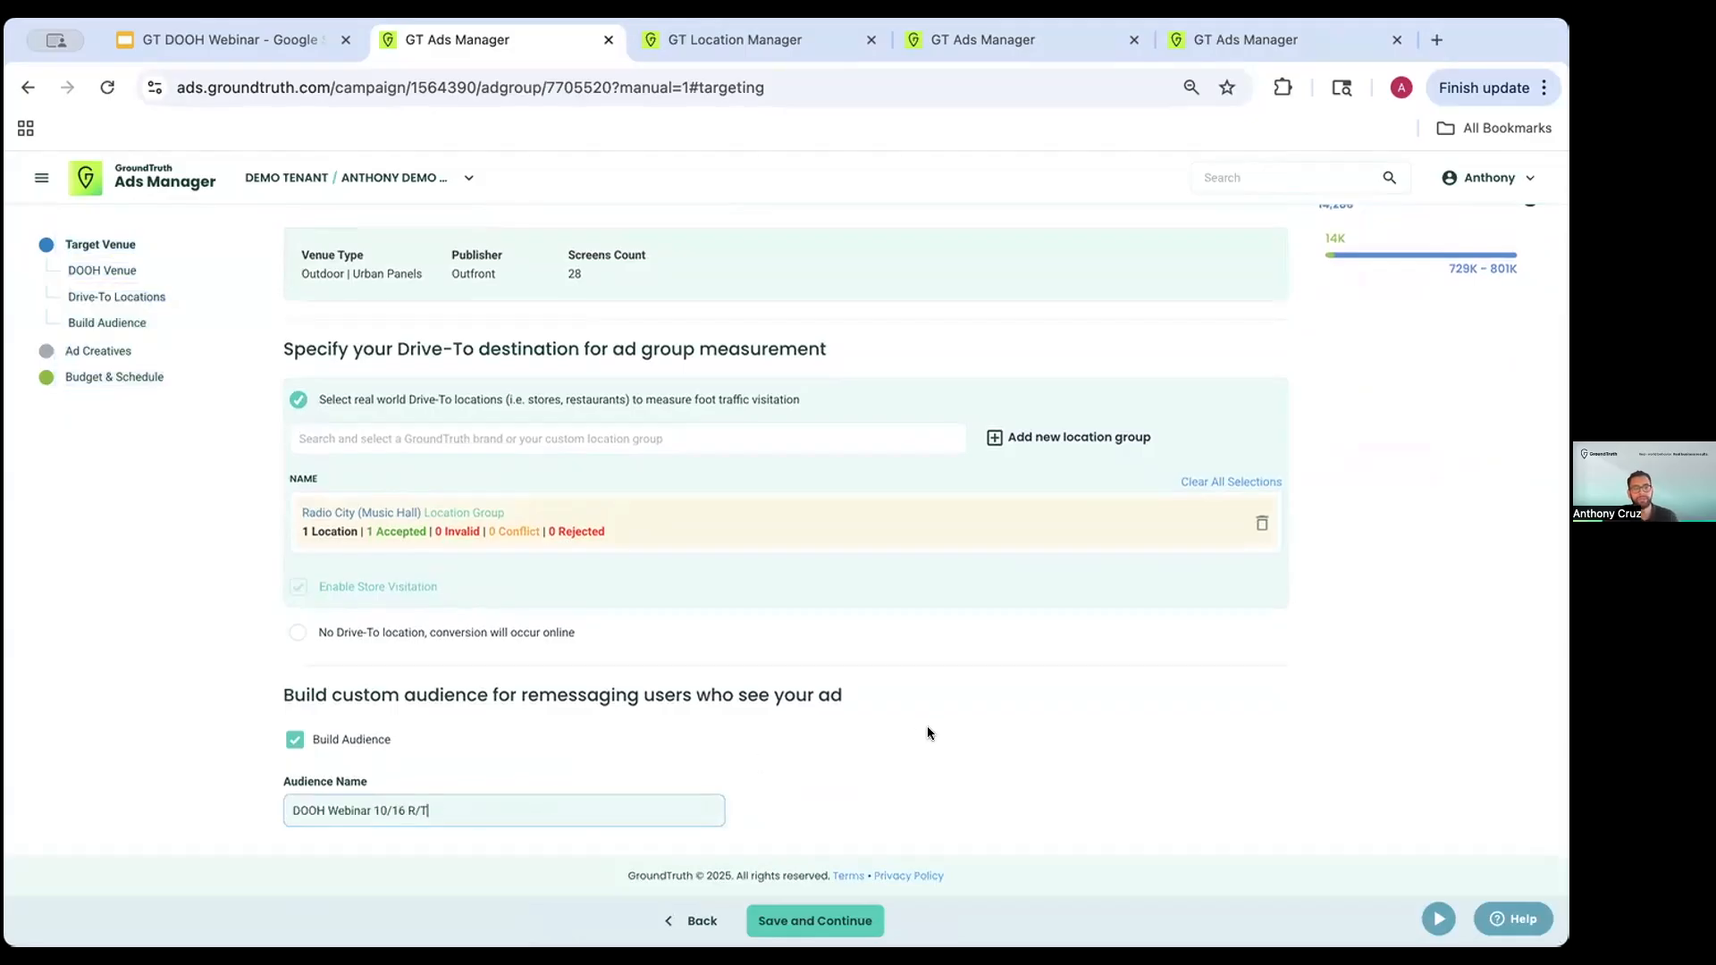
left_click(848, 921)
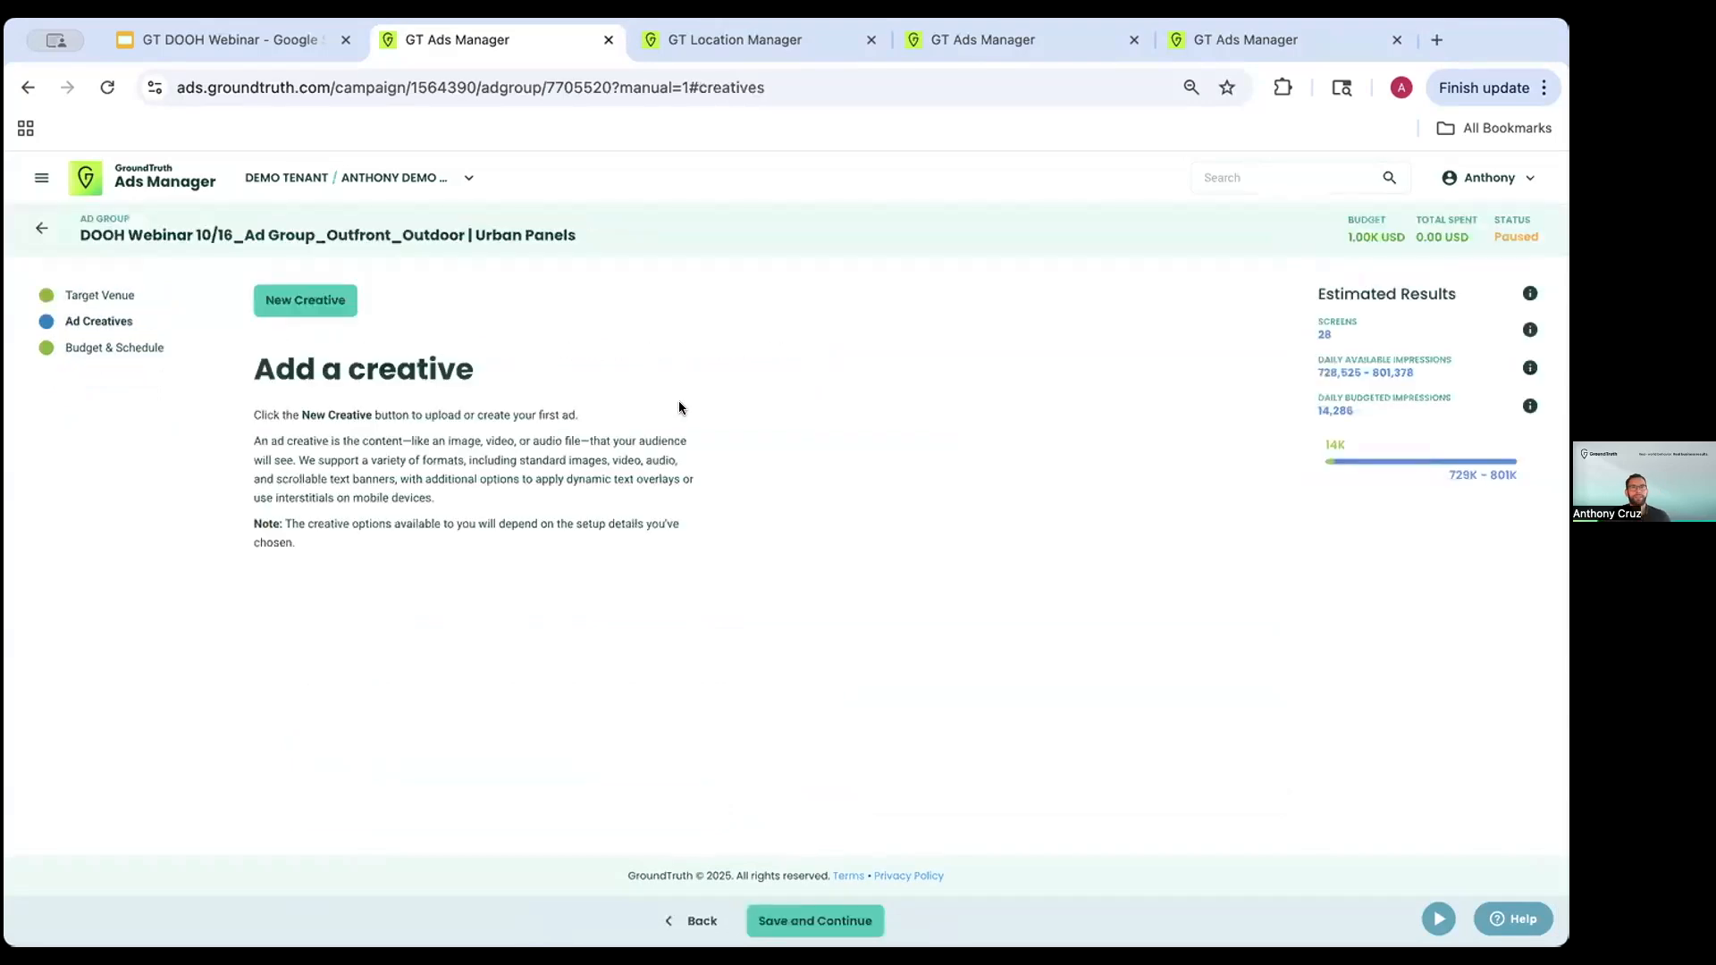
- Add the "My Digital Out-Of-Home Ad" image as a new creative, dismiss its approval status and save the creatives
left_click(312, 300)
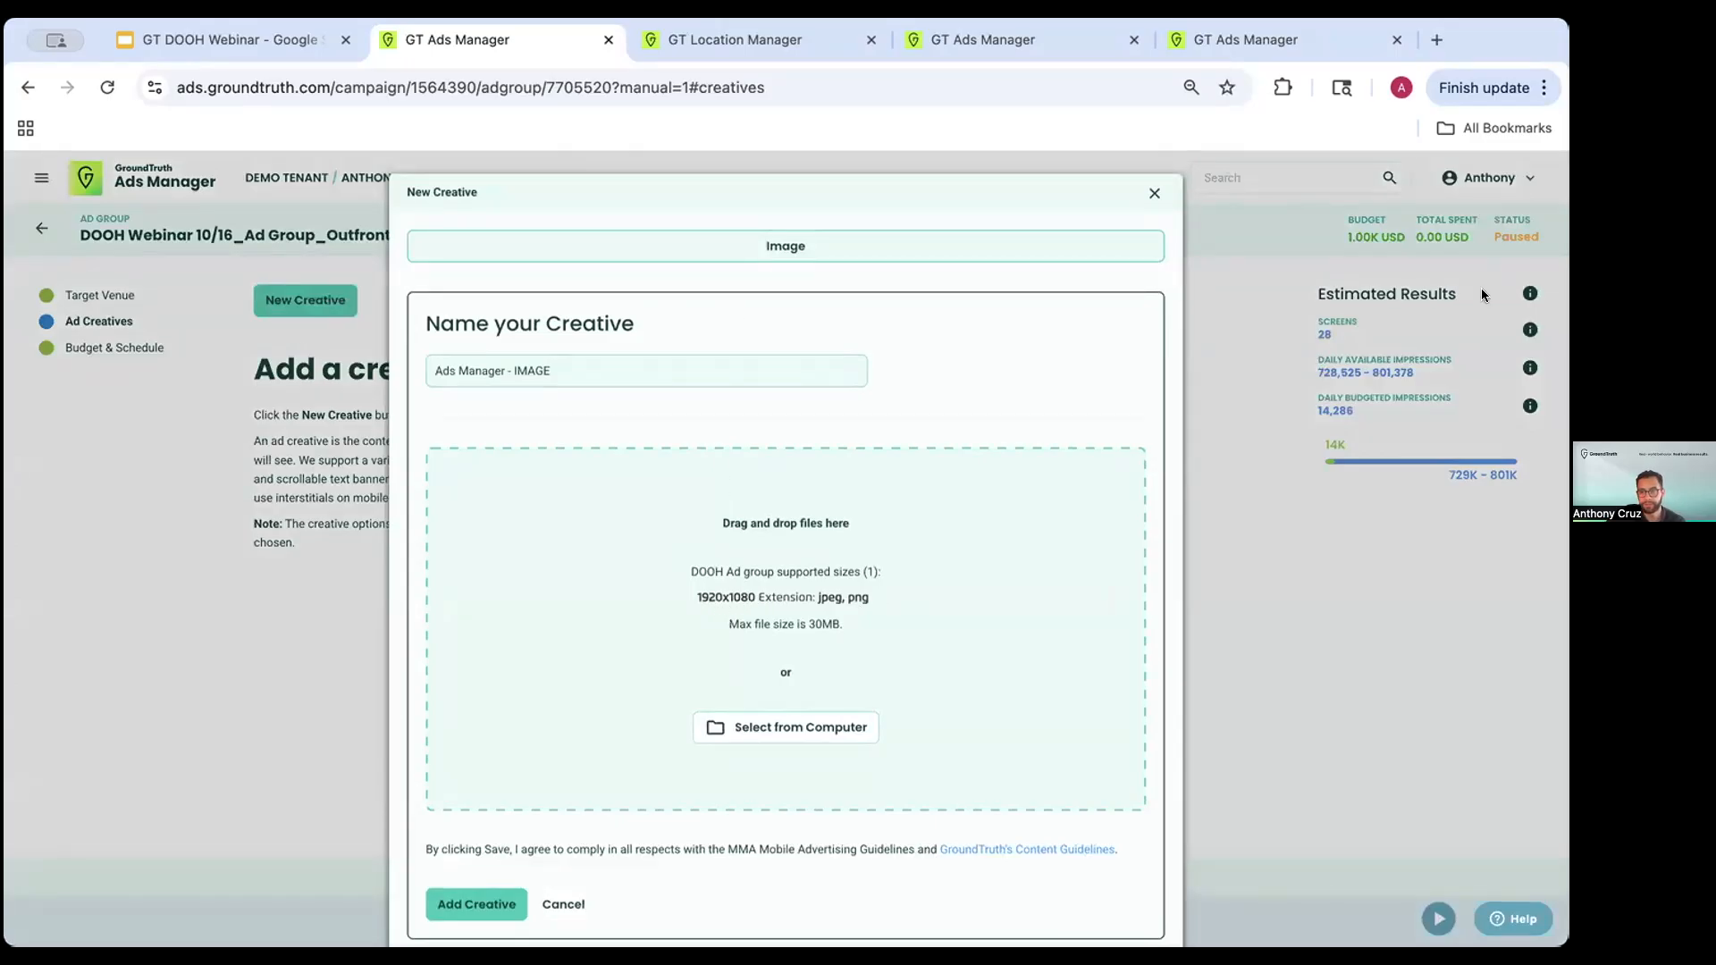
left_click_drag(1482, 295, 889, 564)
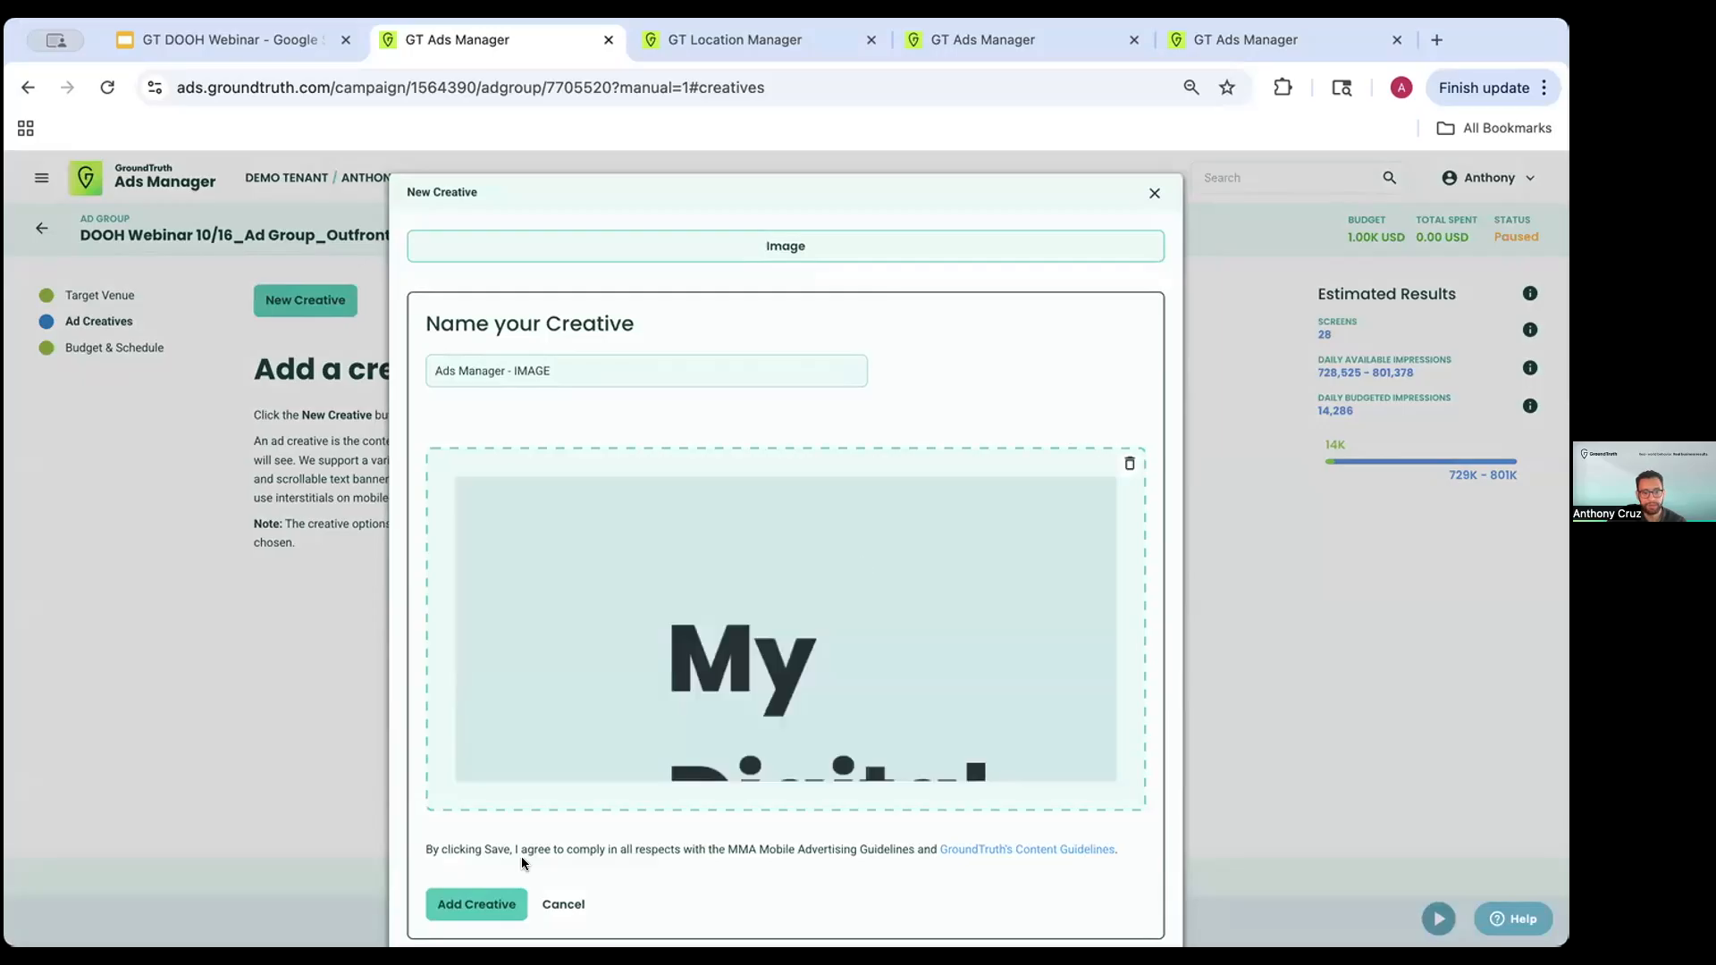
left_click(477, 905)
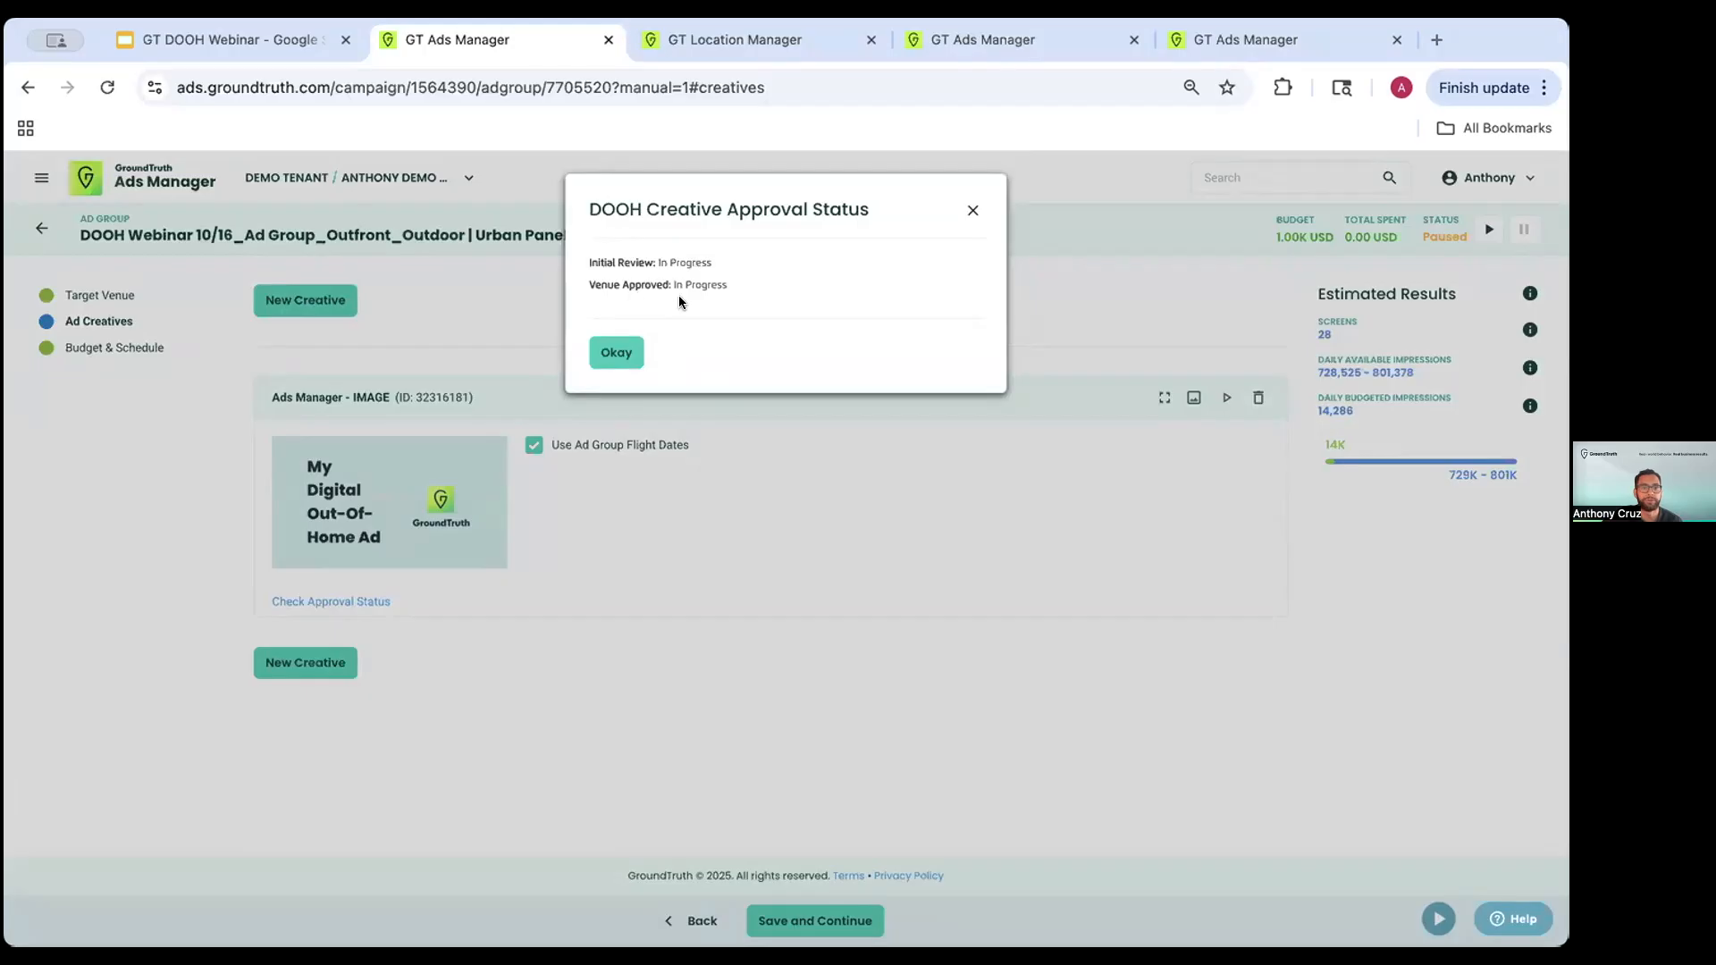
left_click(617, 352)
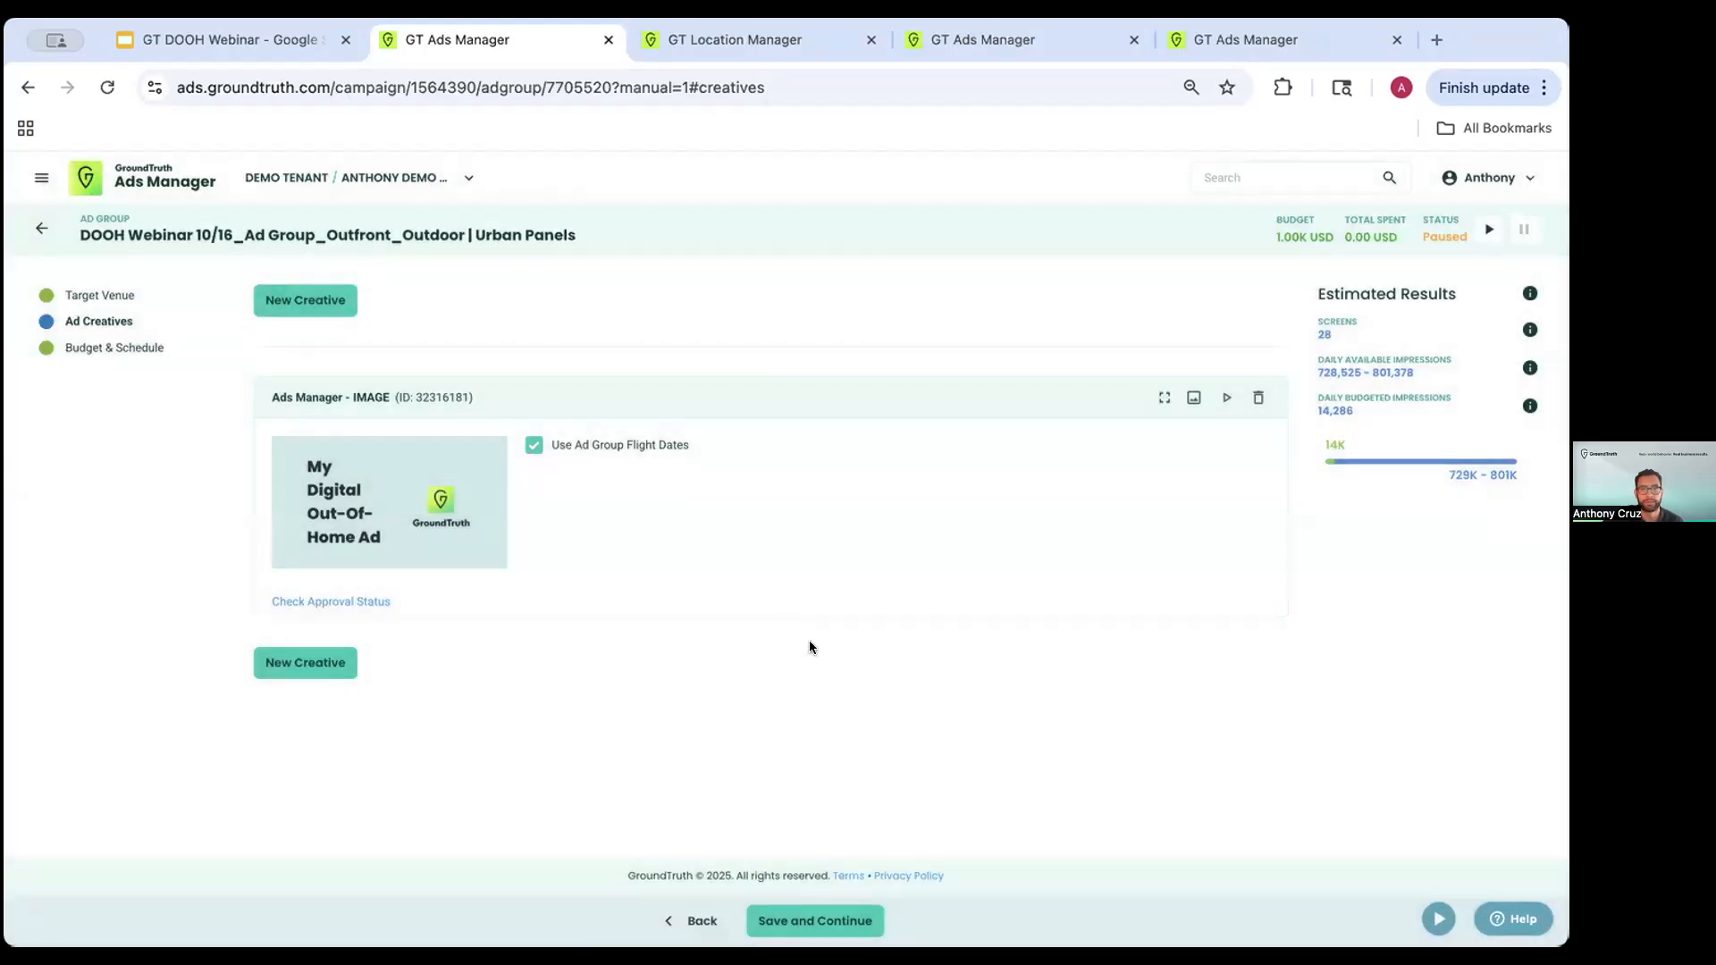
left_click(832, 921)
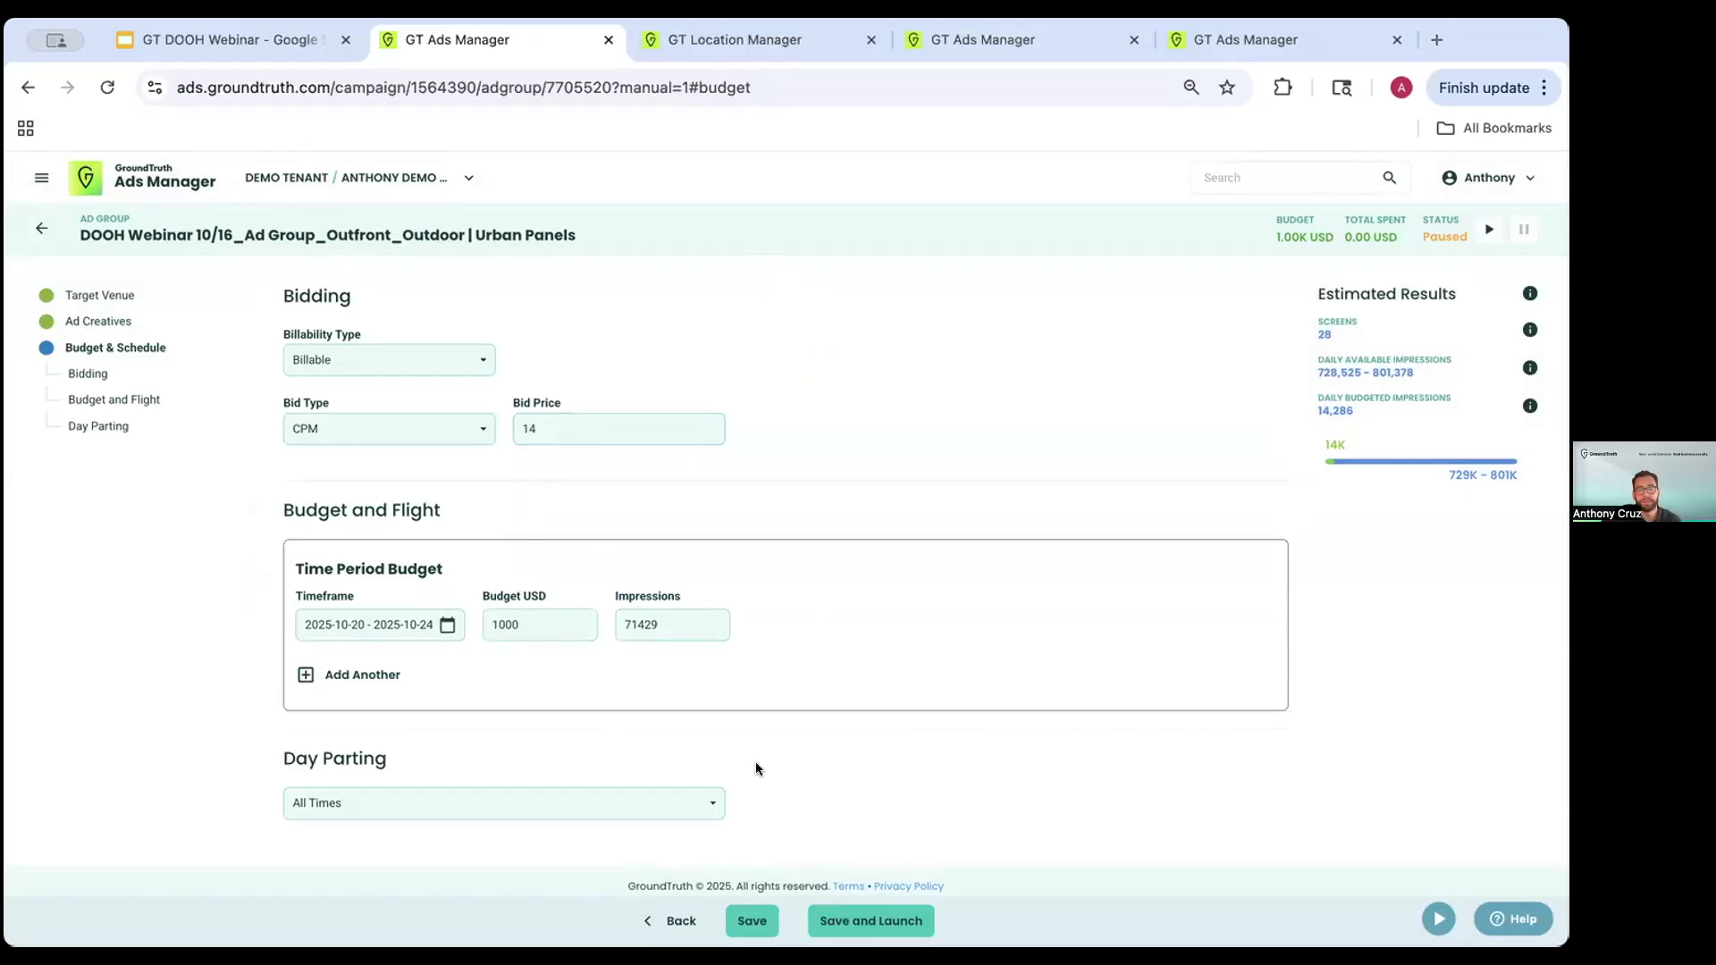
- Check the day parting options, save the ad group with All Times selected and return to the campaign summary
left_click(551, 800)
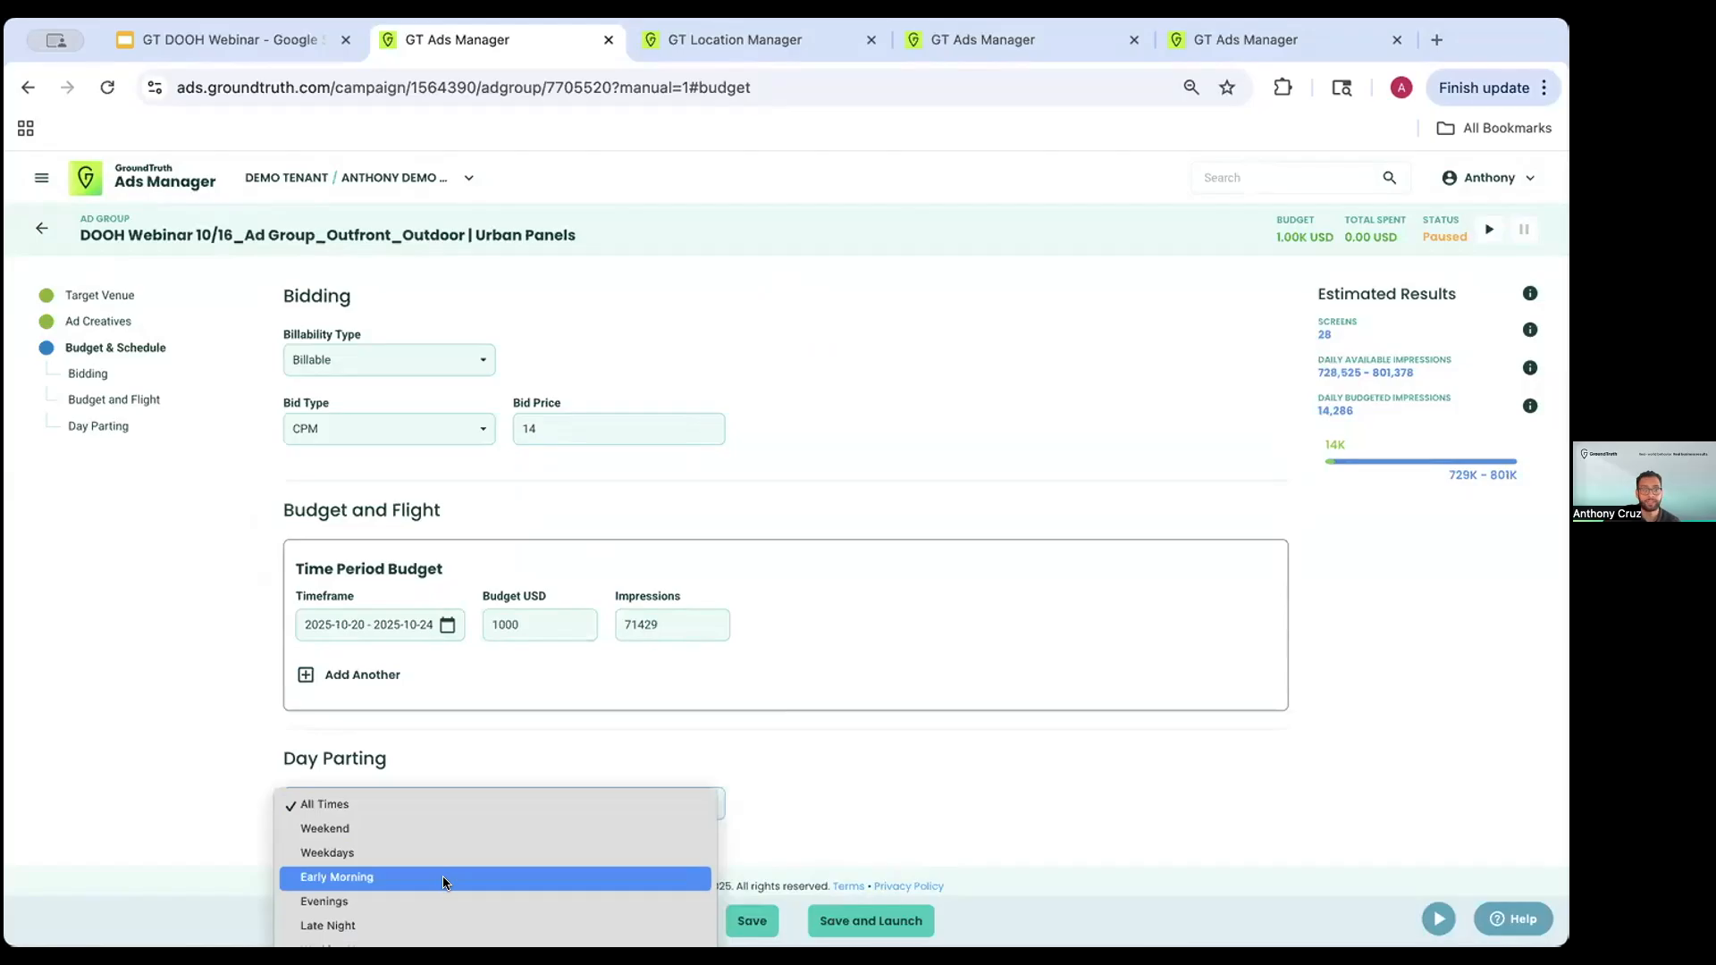
scroll(443, 876, "down", 3)
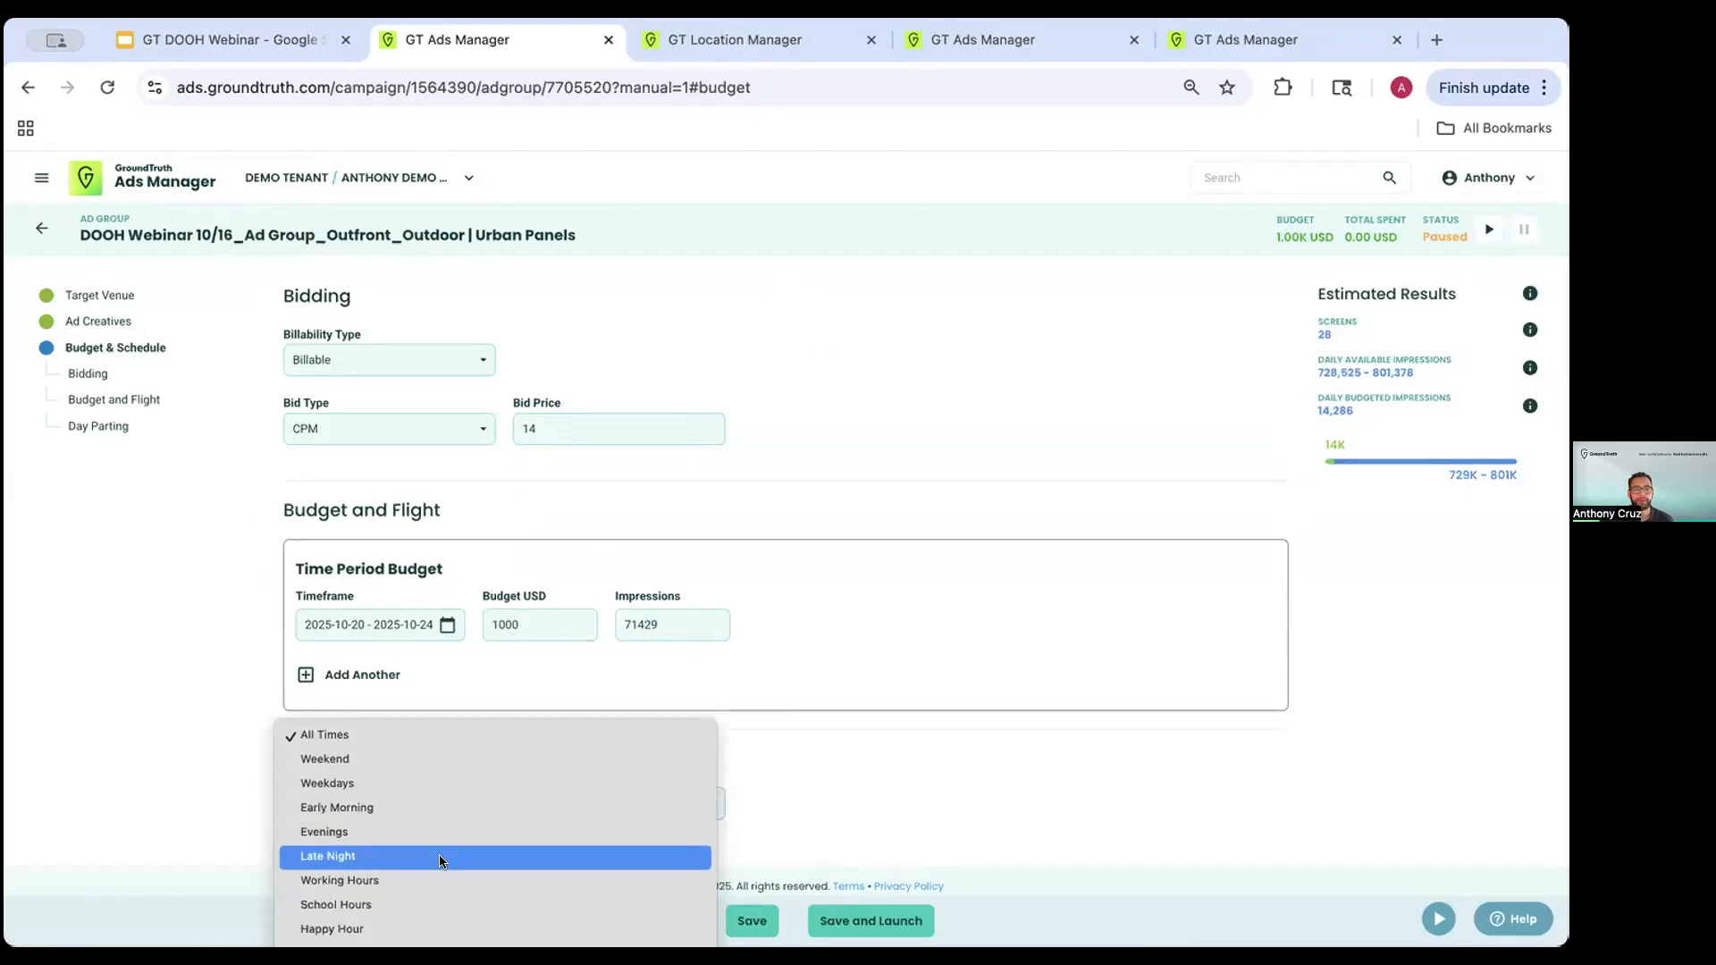
left_click(823, 740)
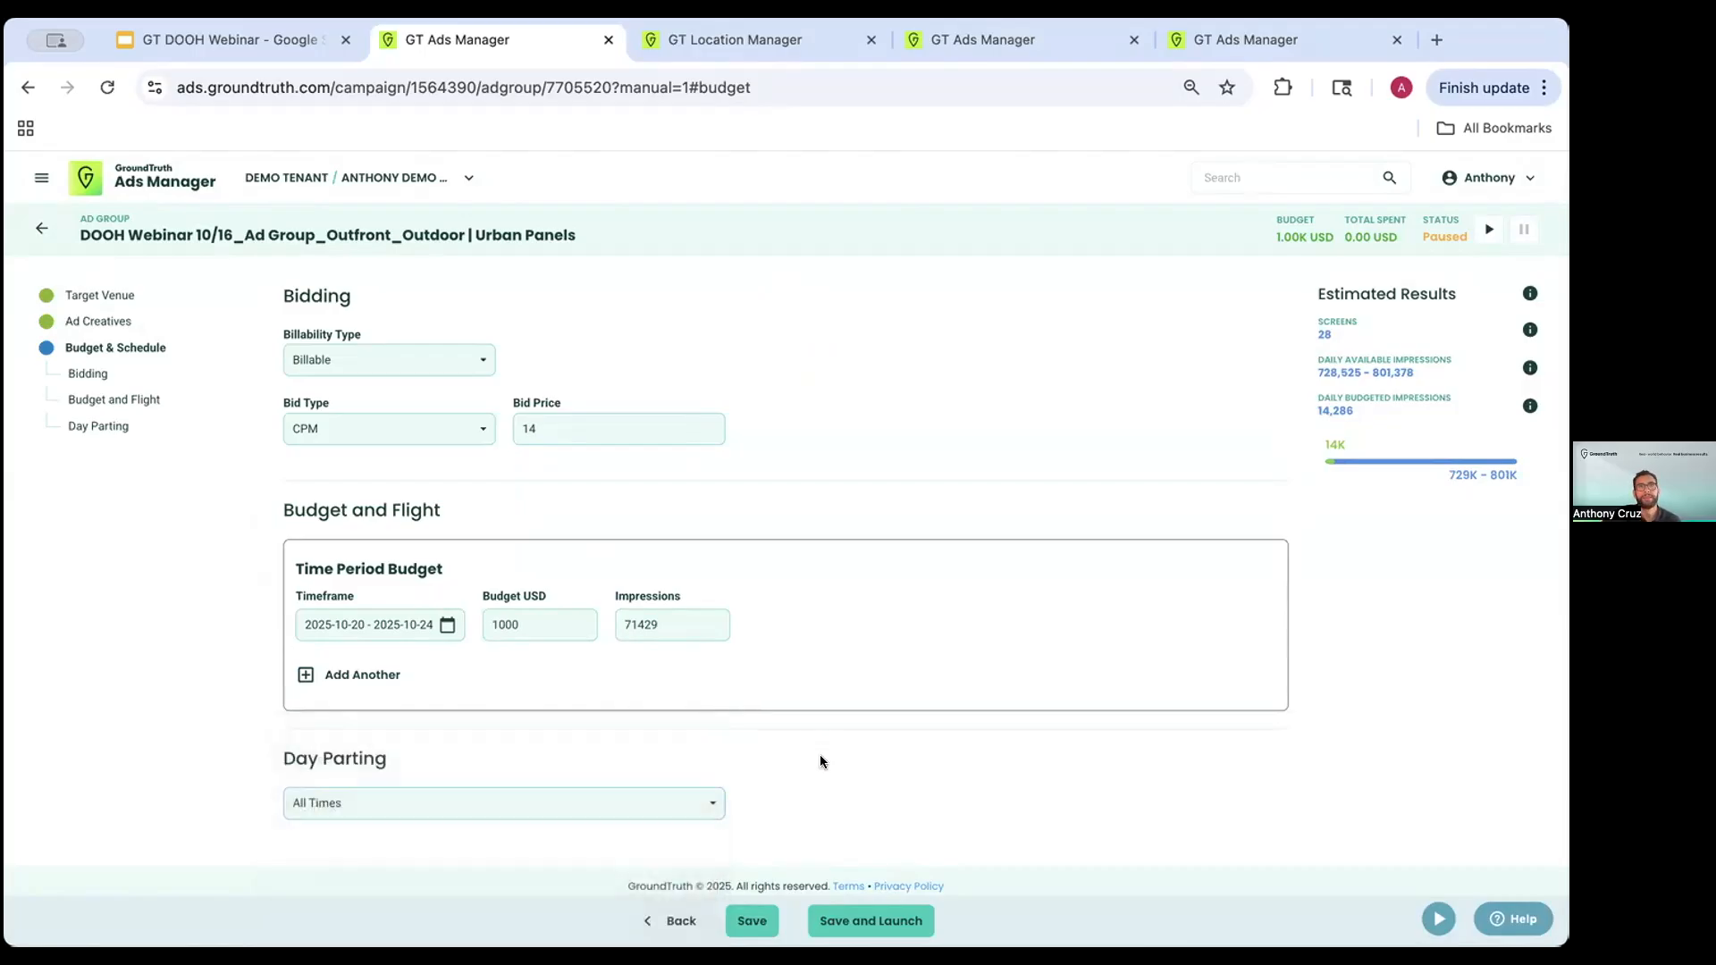
left_click(759, 908)
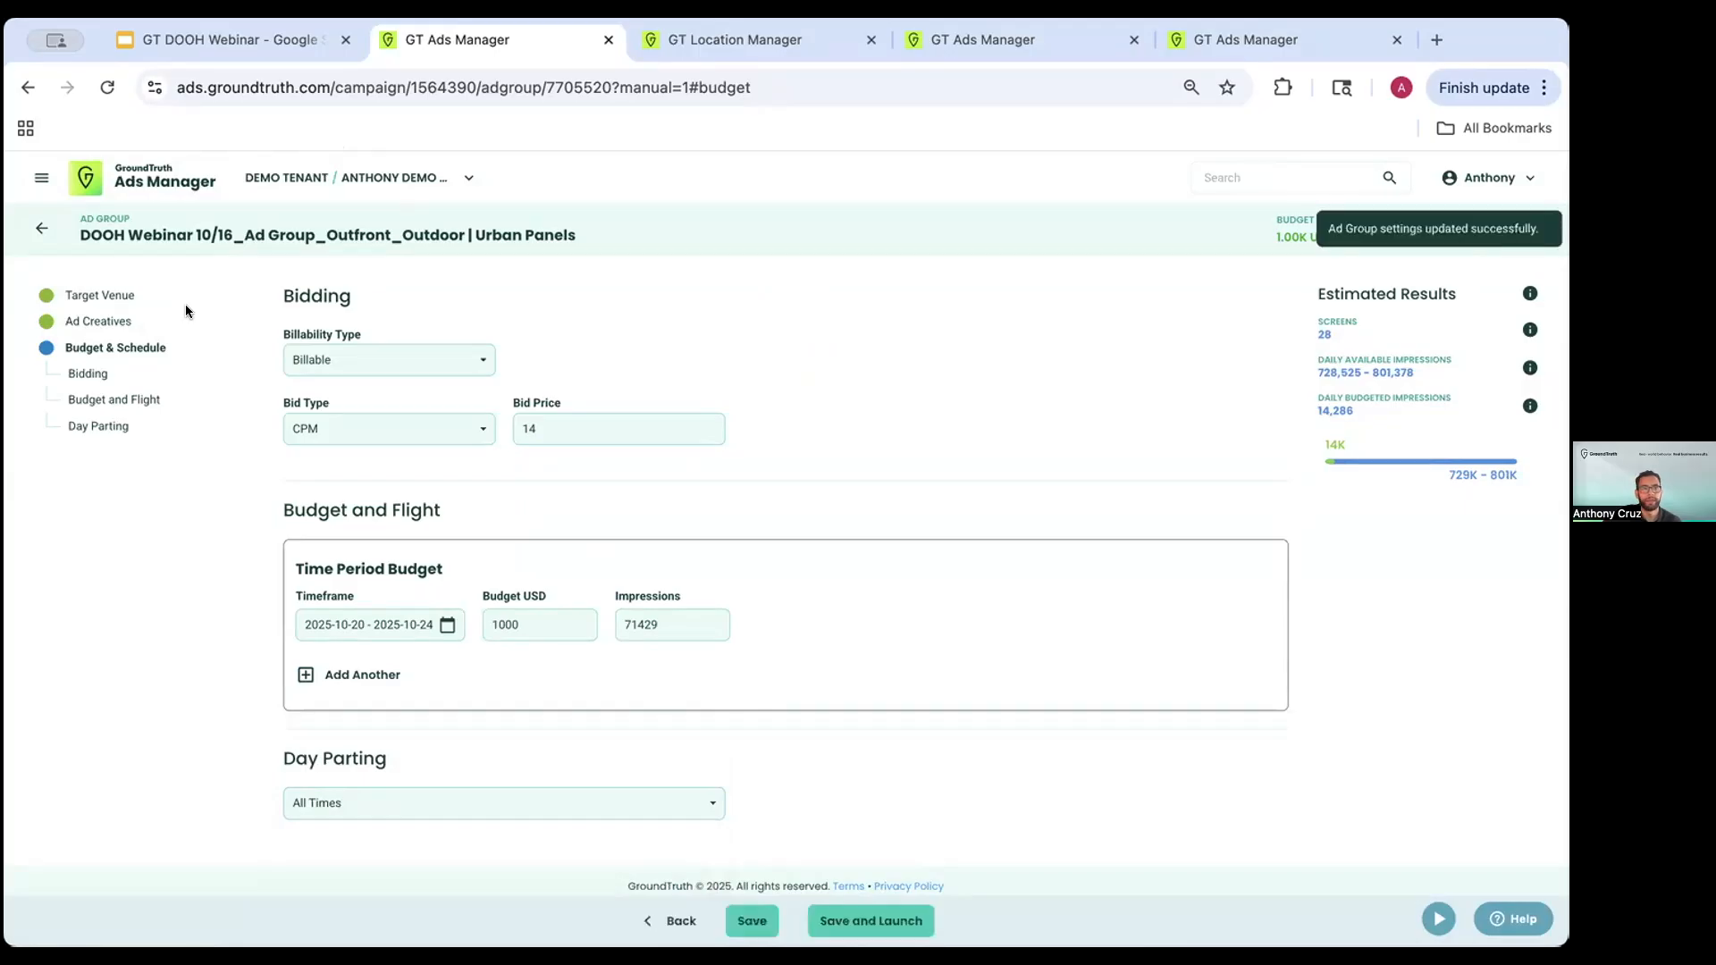
left_click(41, 228)
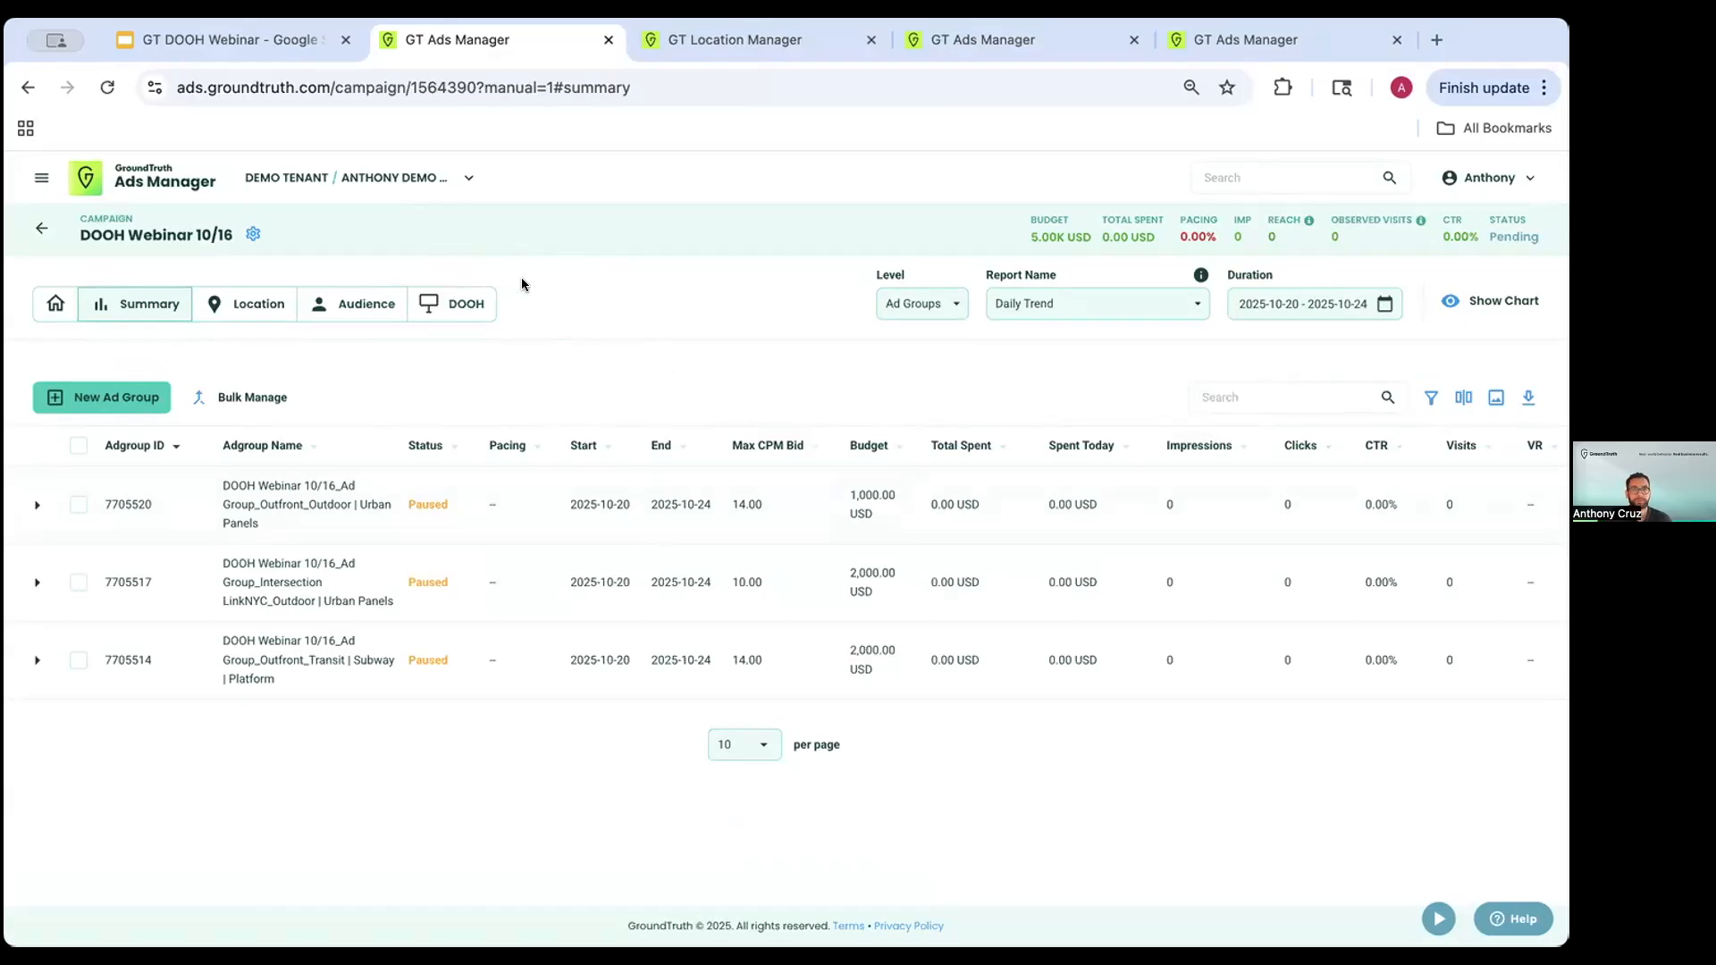
- Switch to the GT DOOH Webinar deck in Google Slides and present the slides following the full walkthrough slide
left_click(254, 41)
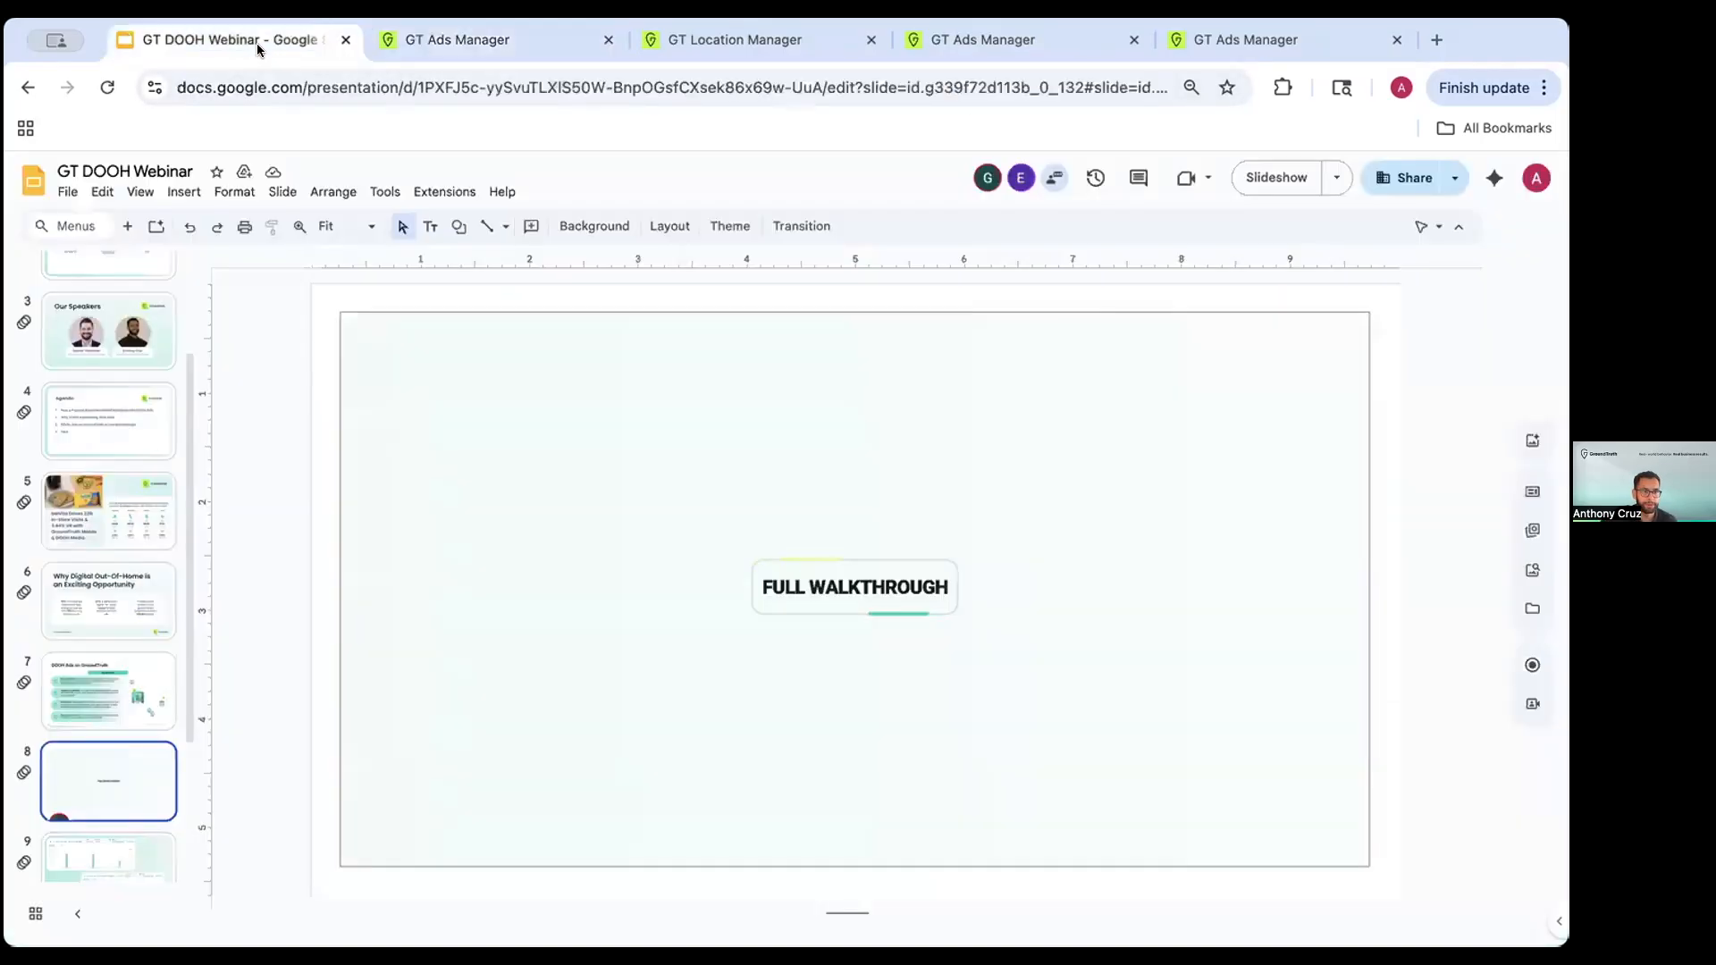
left_click(1279, 182)
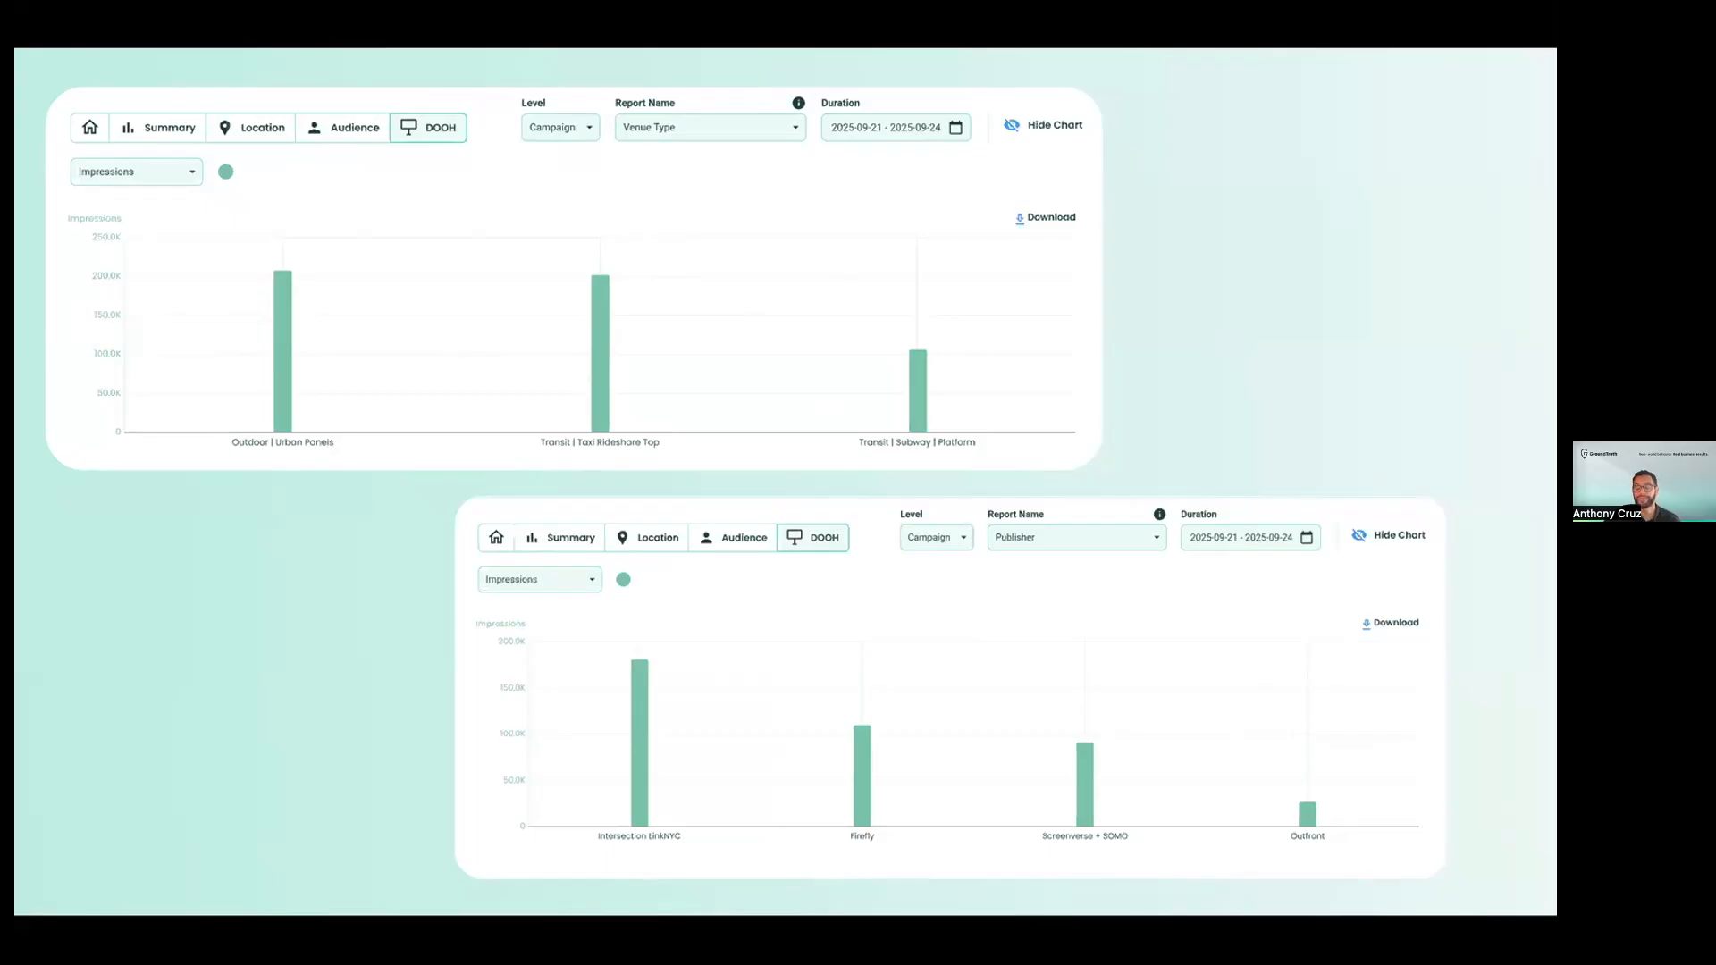
key("Right")
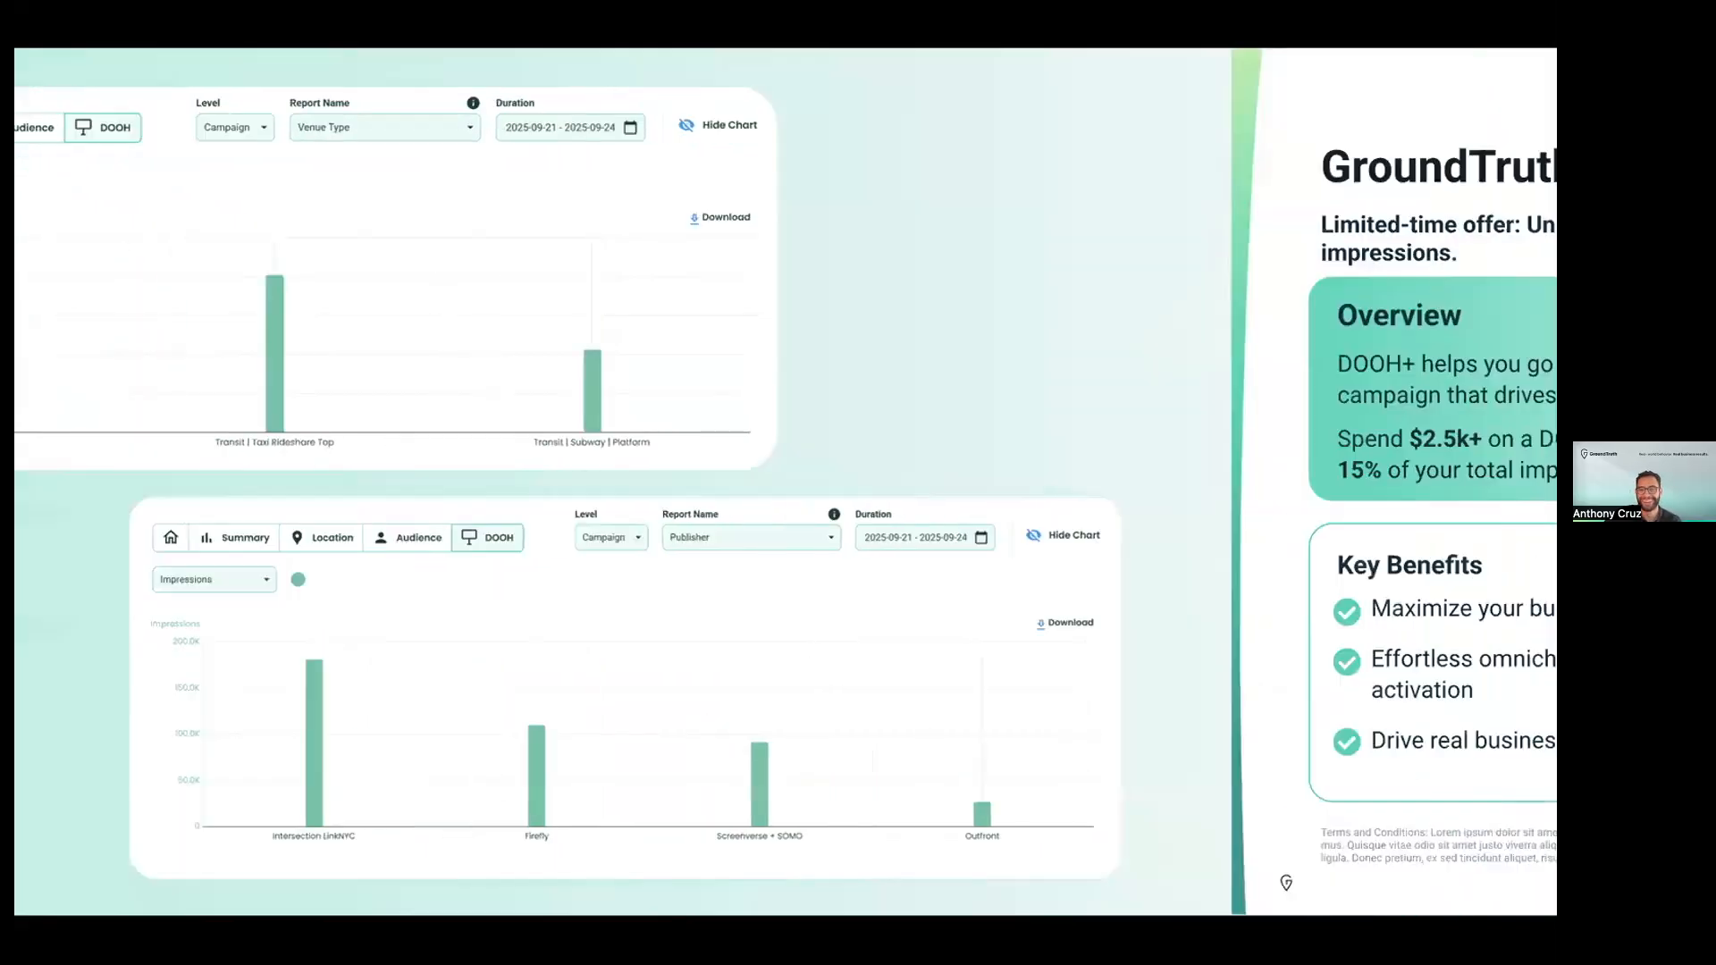
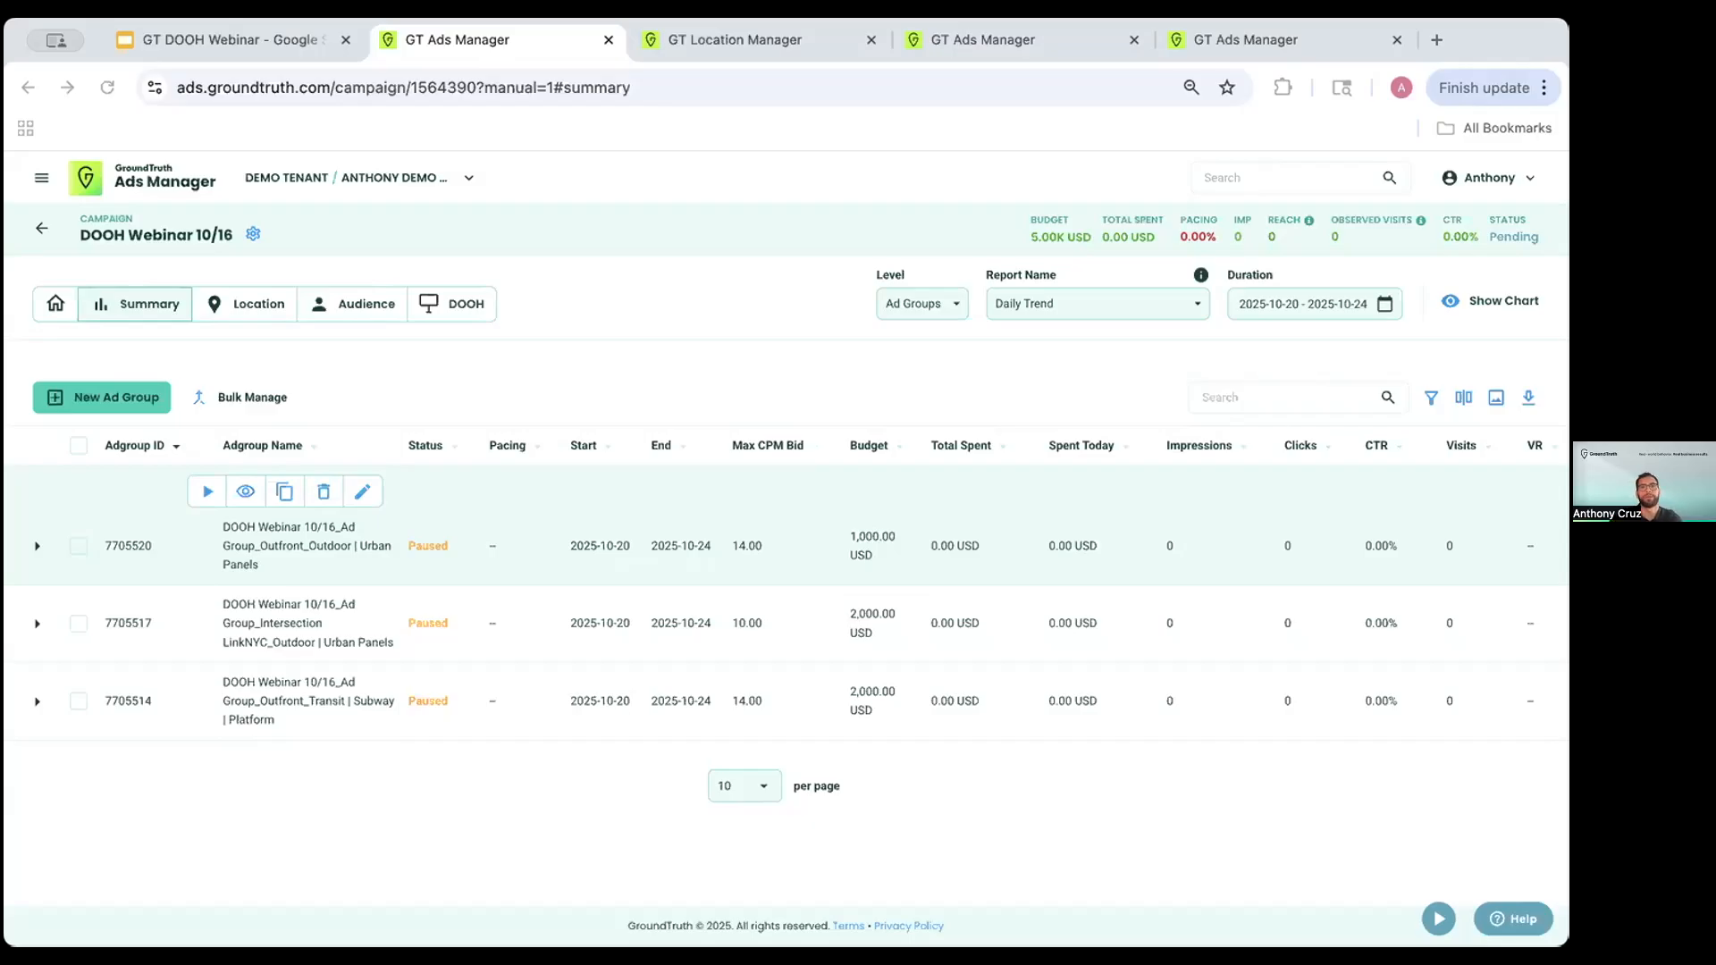
- Switch to the Ads Manager tab with the blank new ad group and look over its venue search, budget and review sections
left_click(733, 41)
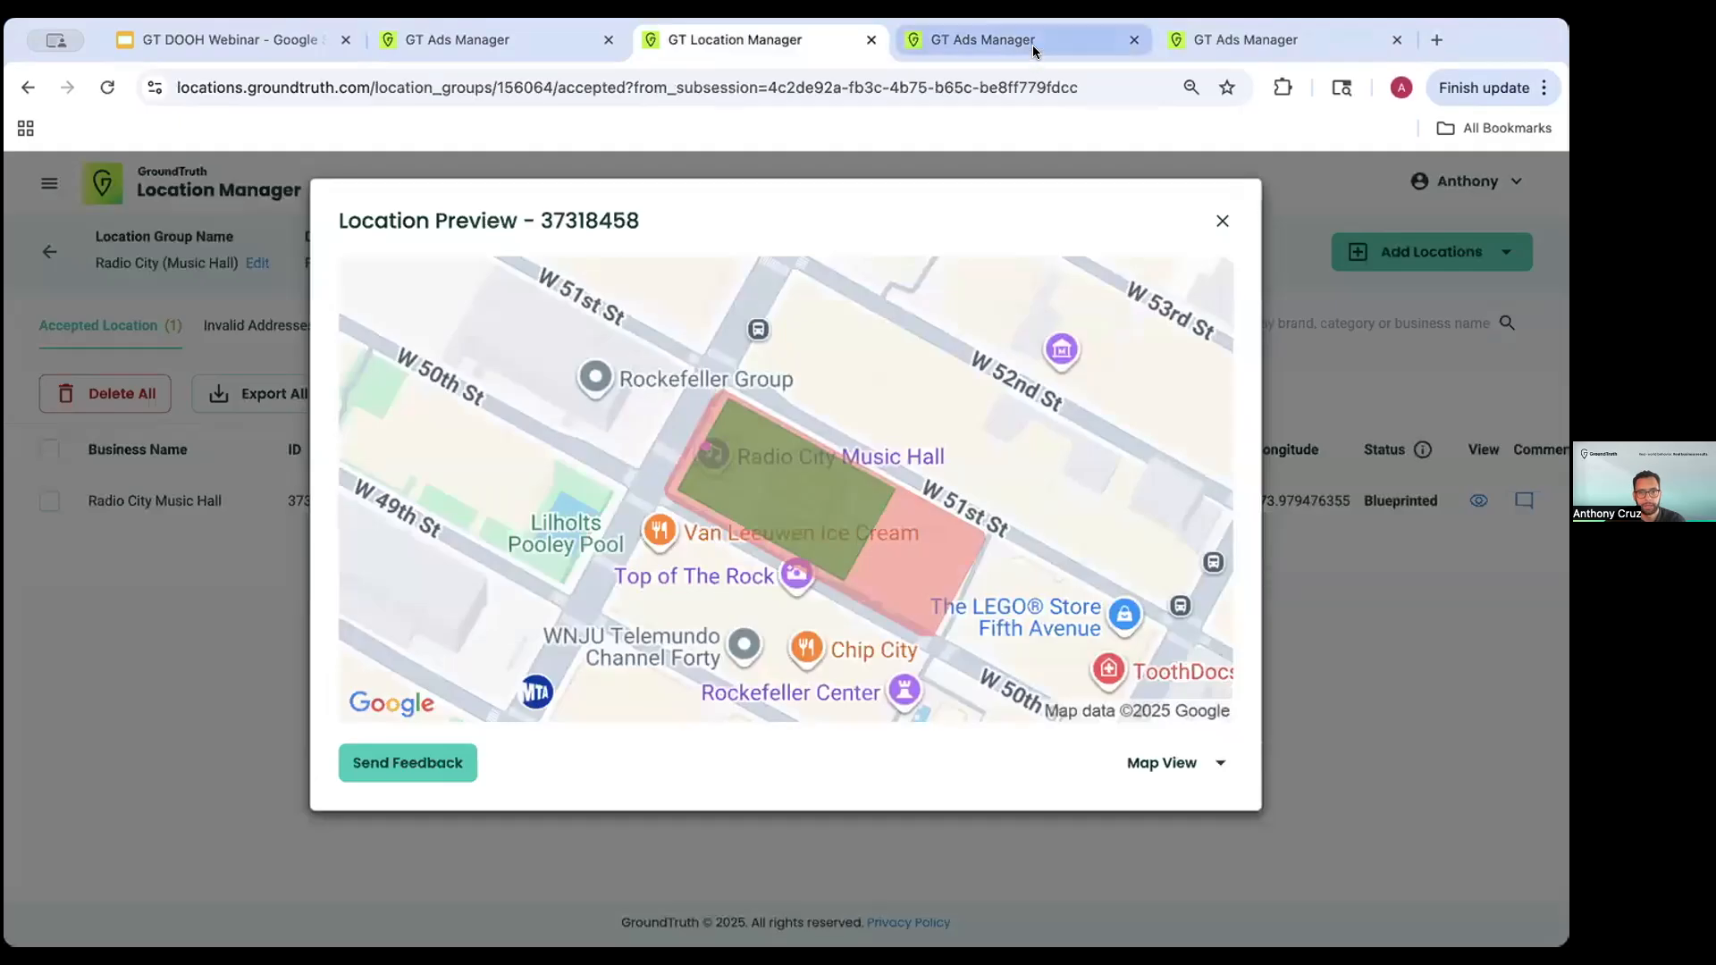
left_click(1032, 43)
scroll(661, 579, "up", 5)
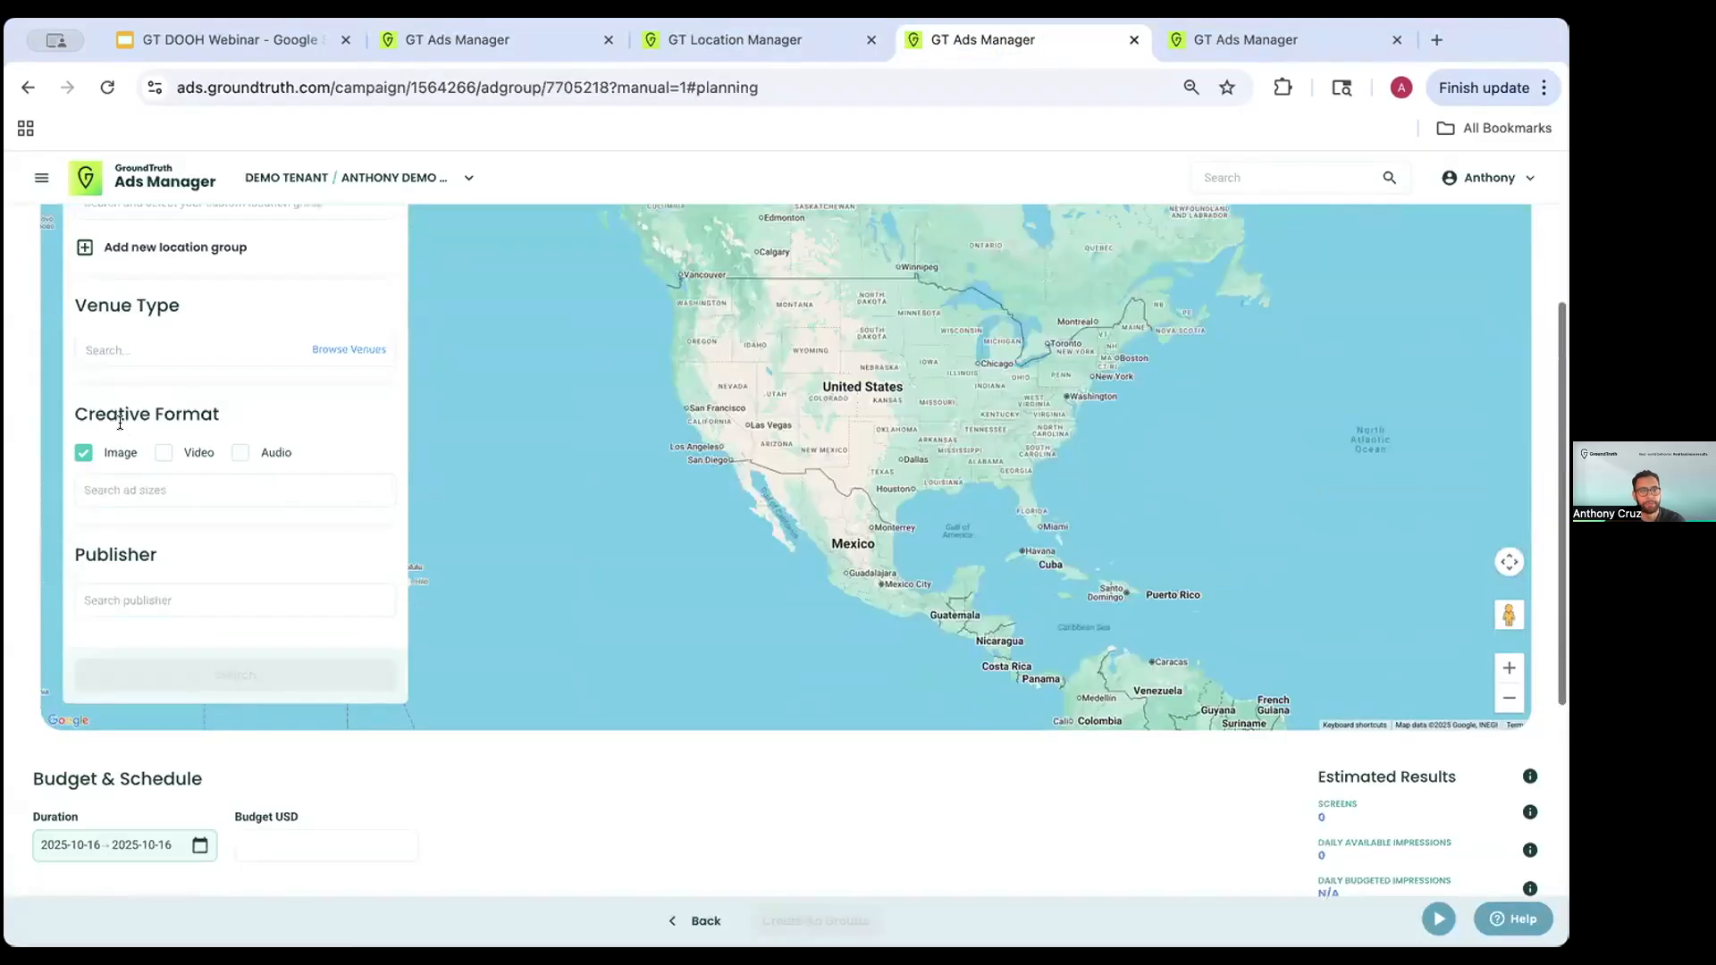
scroll(161, 327, "up", 1)
scroll(163, 329, "down", 6)
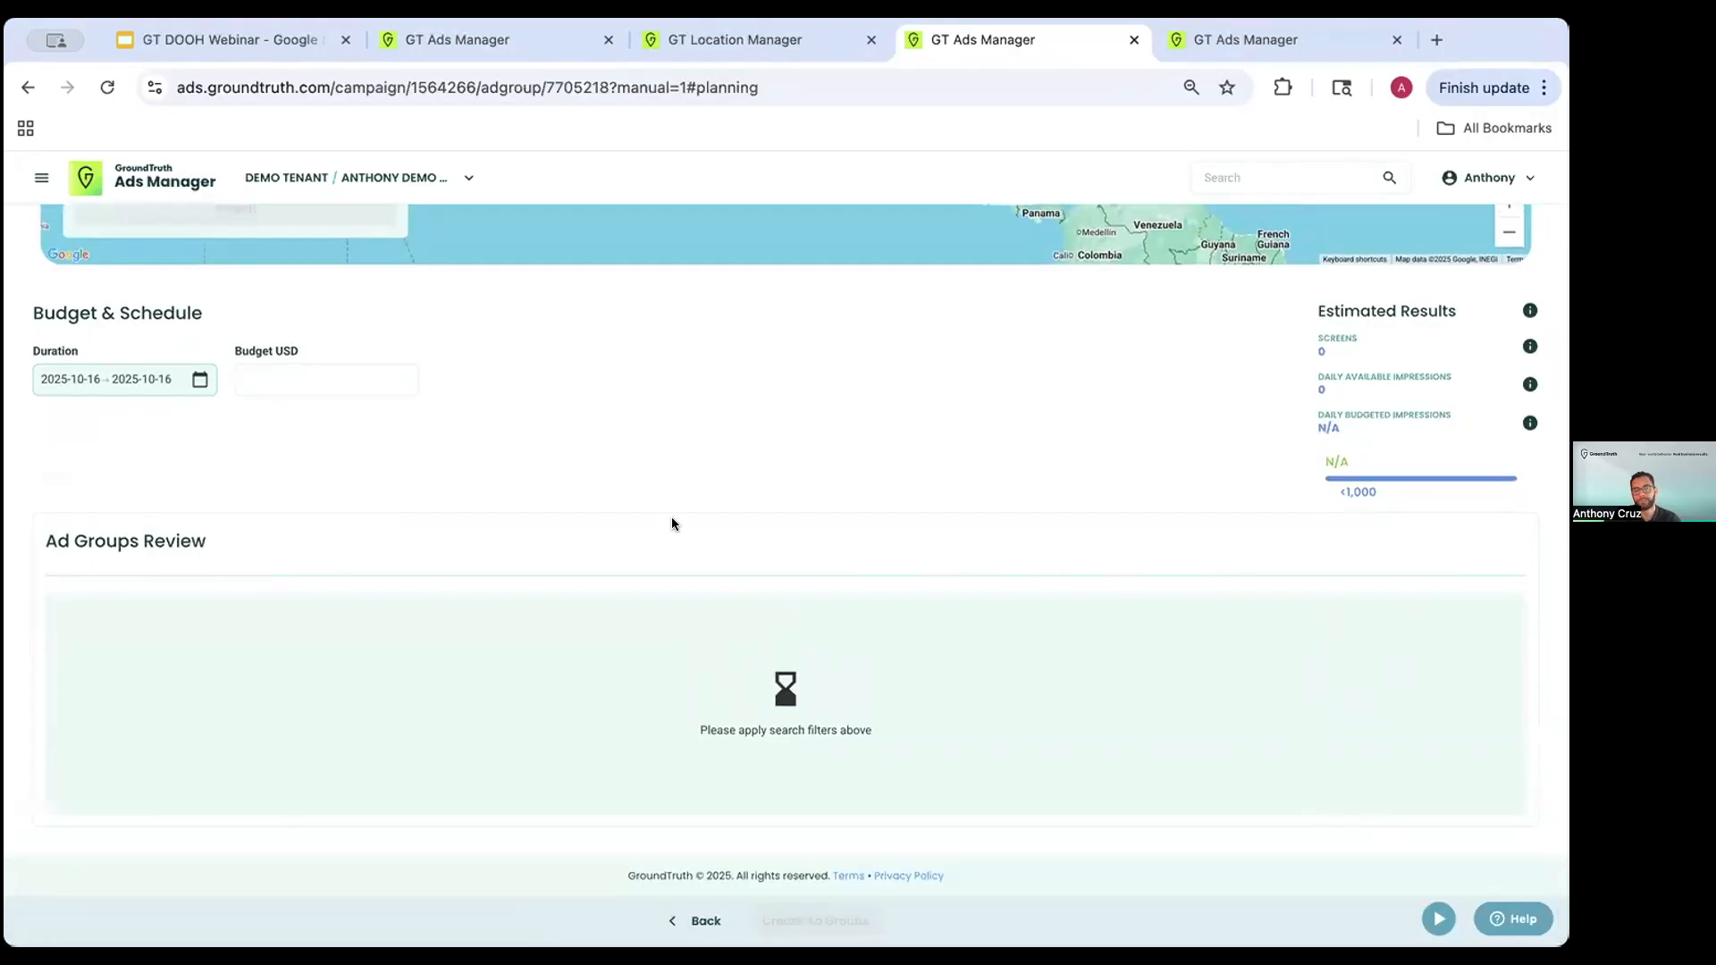
scroll(80, 560, "up", 10)
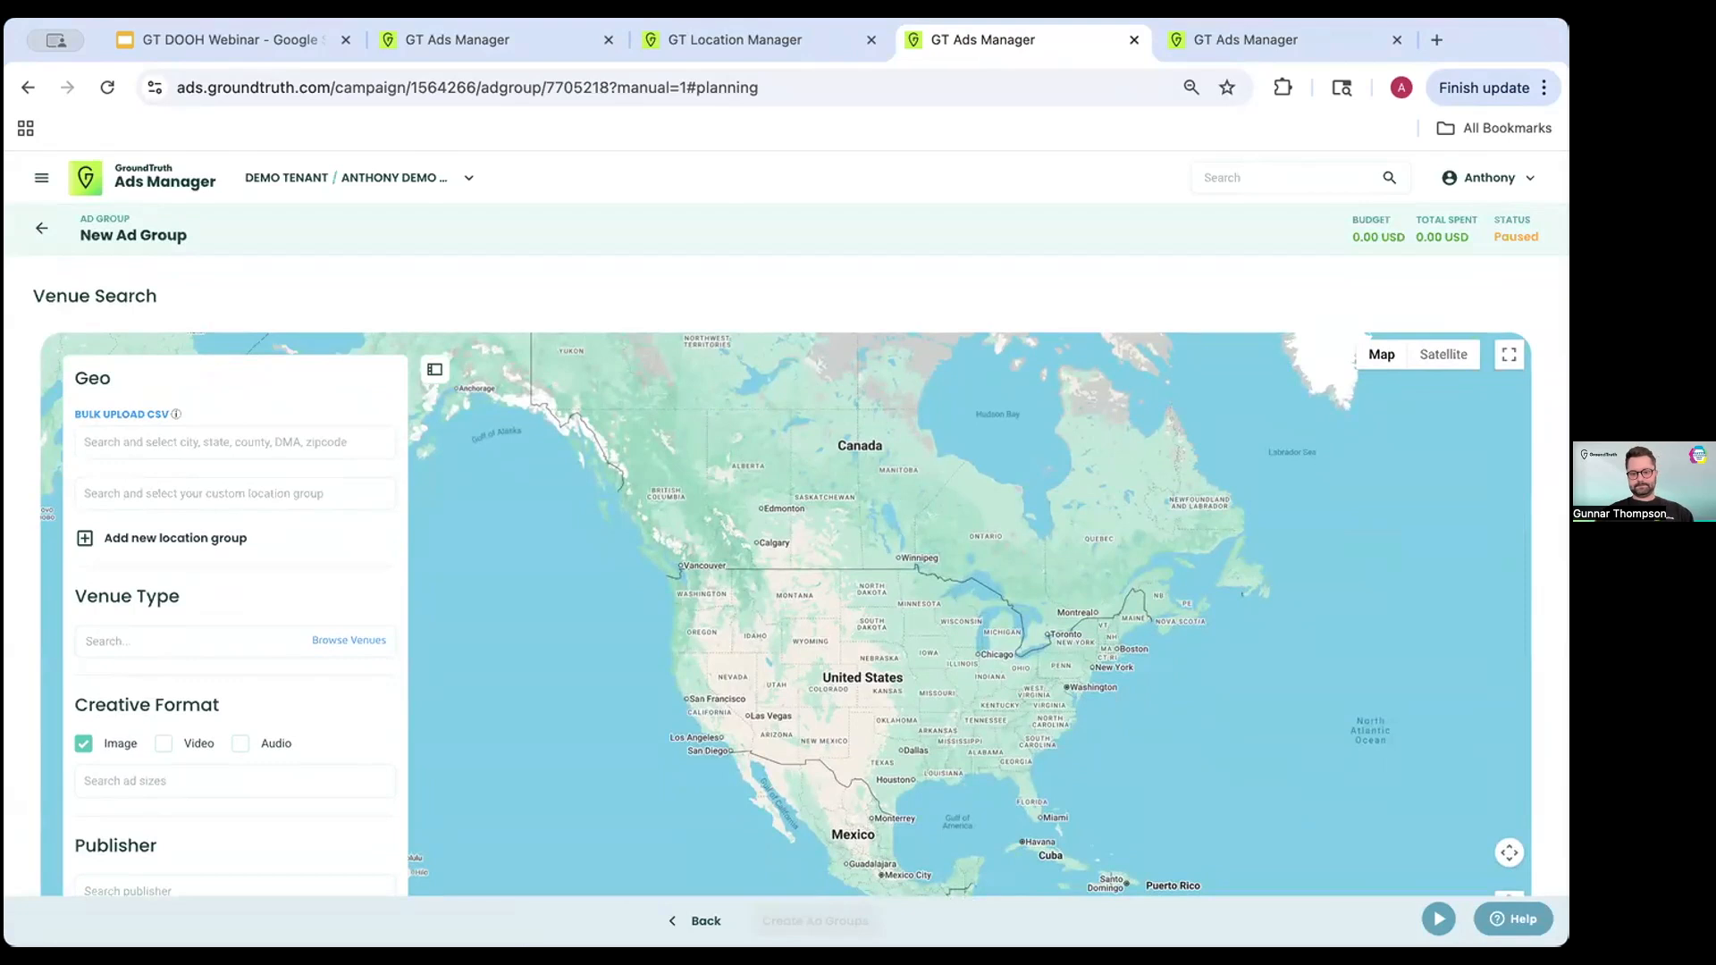
scroll(173, 531, "down", 2)
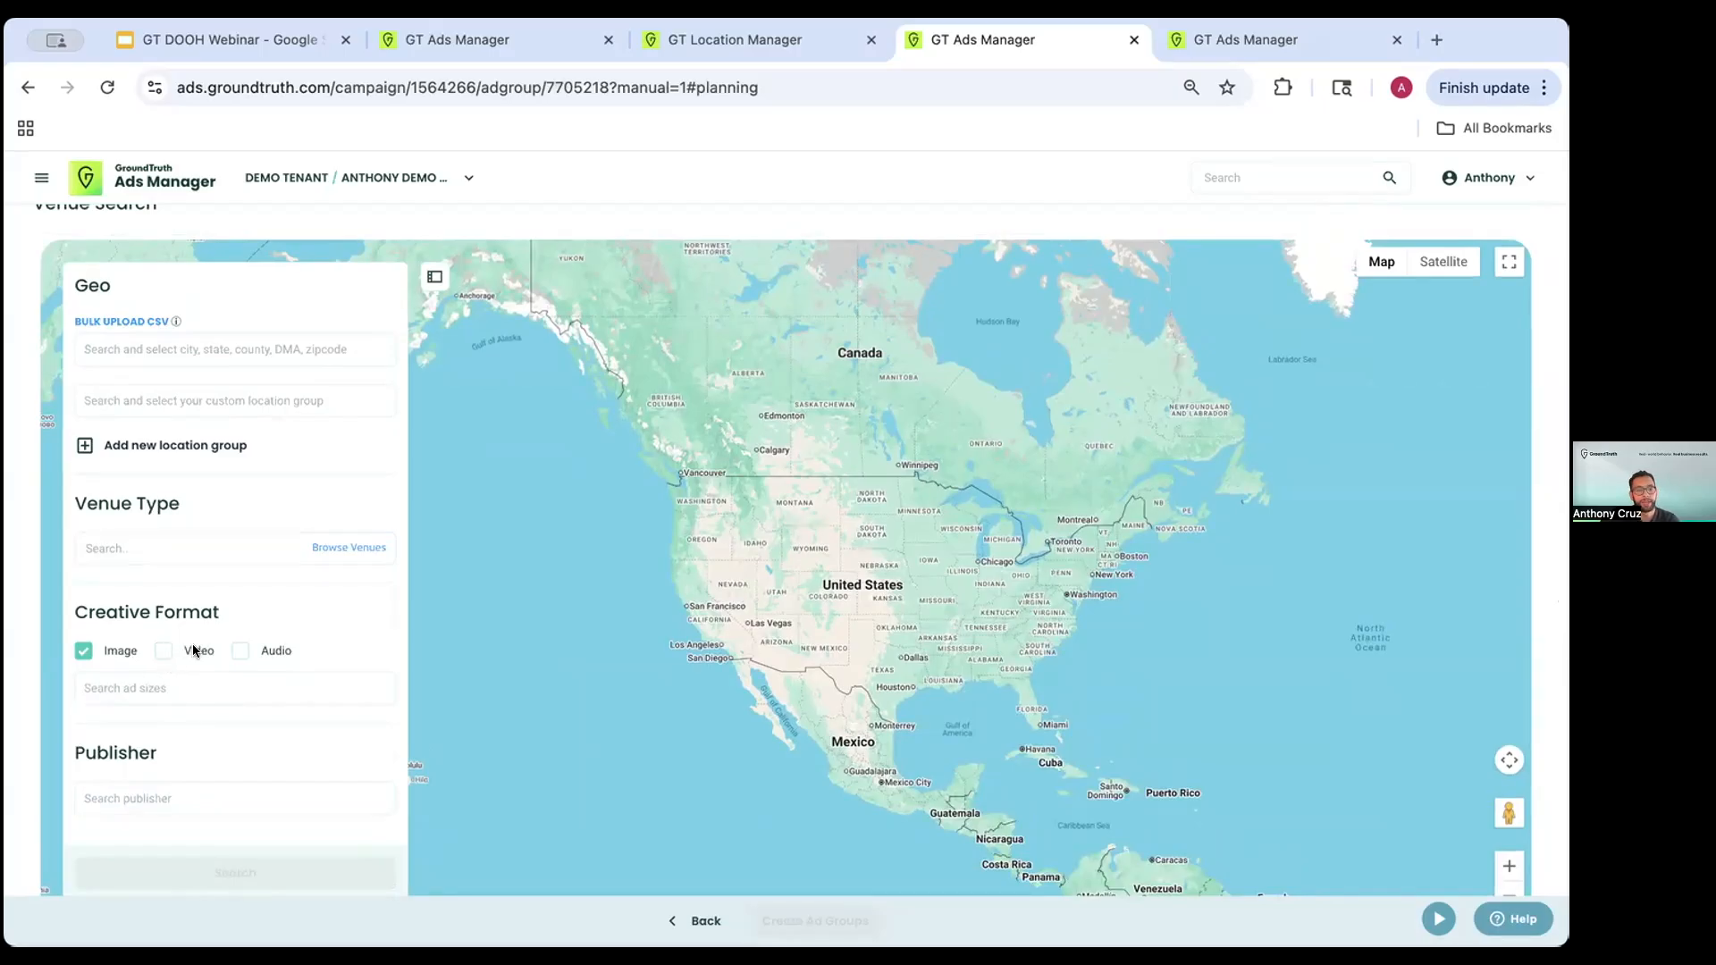
- Try the Video and Audio creative formats in the venue search filters and restore Image as the only format
left_click(83, 652)
left_click(162, 651)
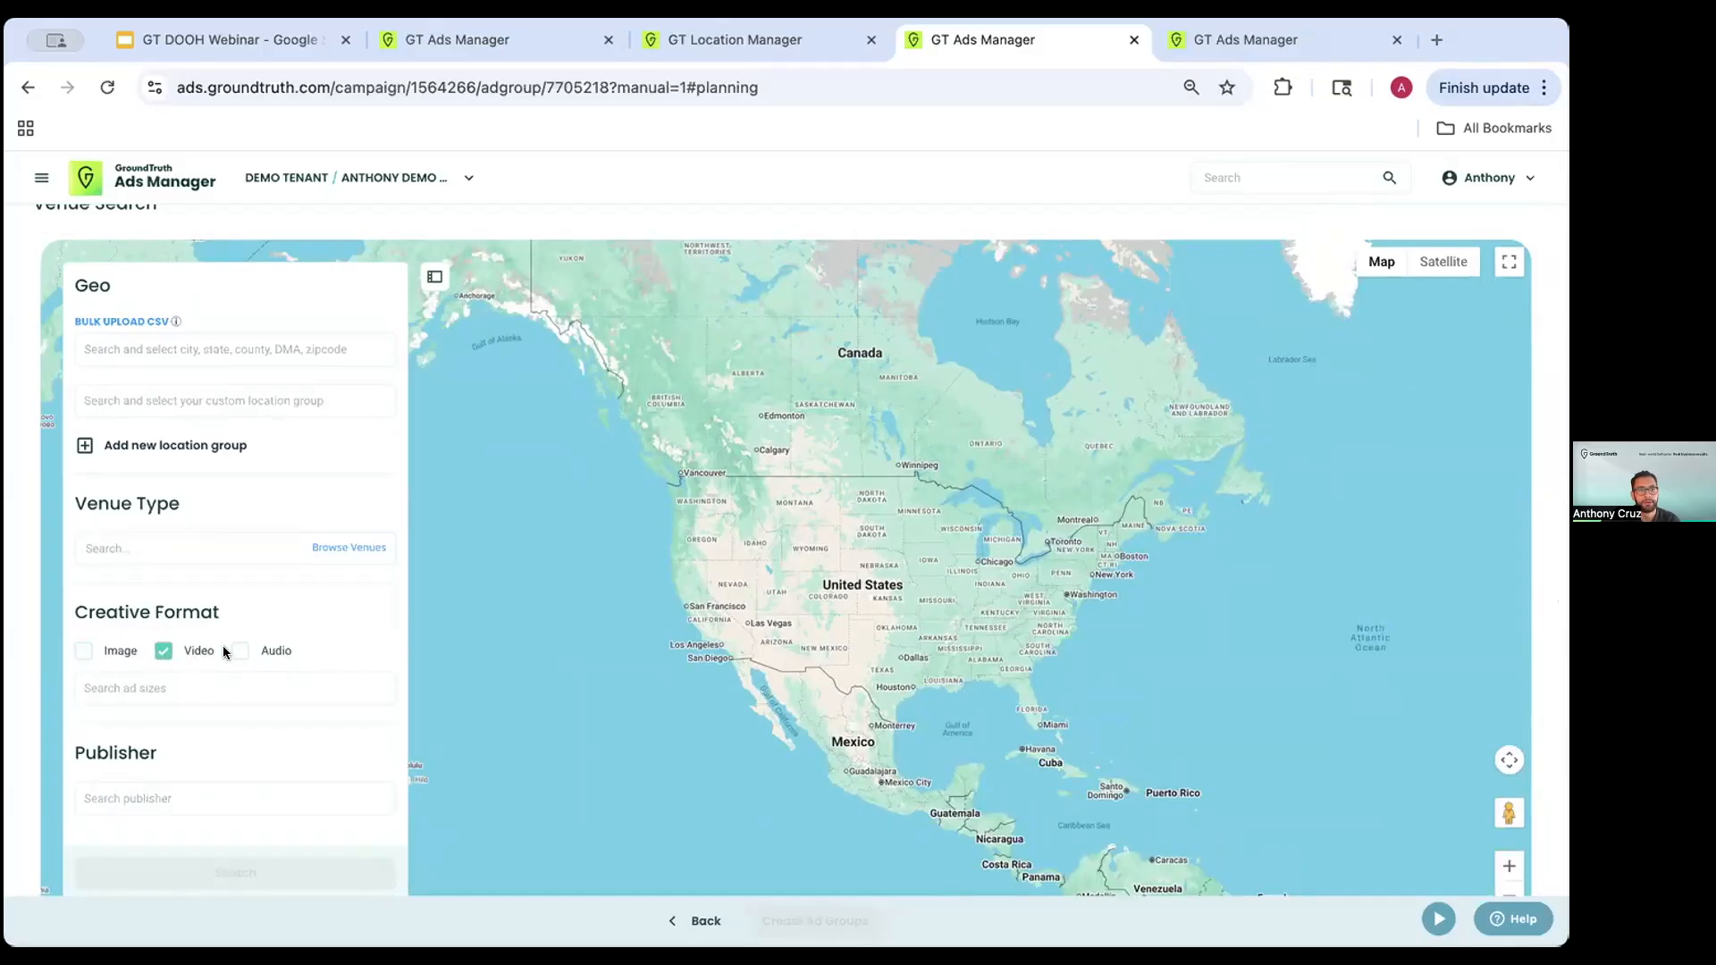
left_click(240, 652)
left_click(239, 650)
left_click(162, 652)
left_click(81, 653)
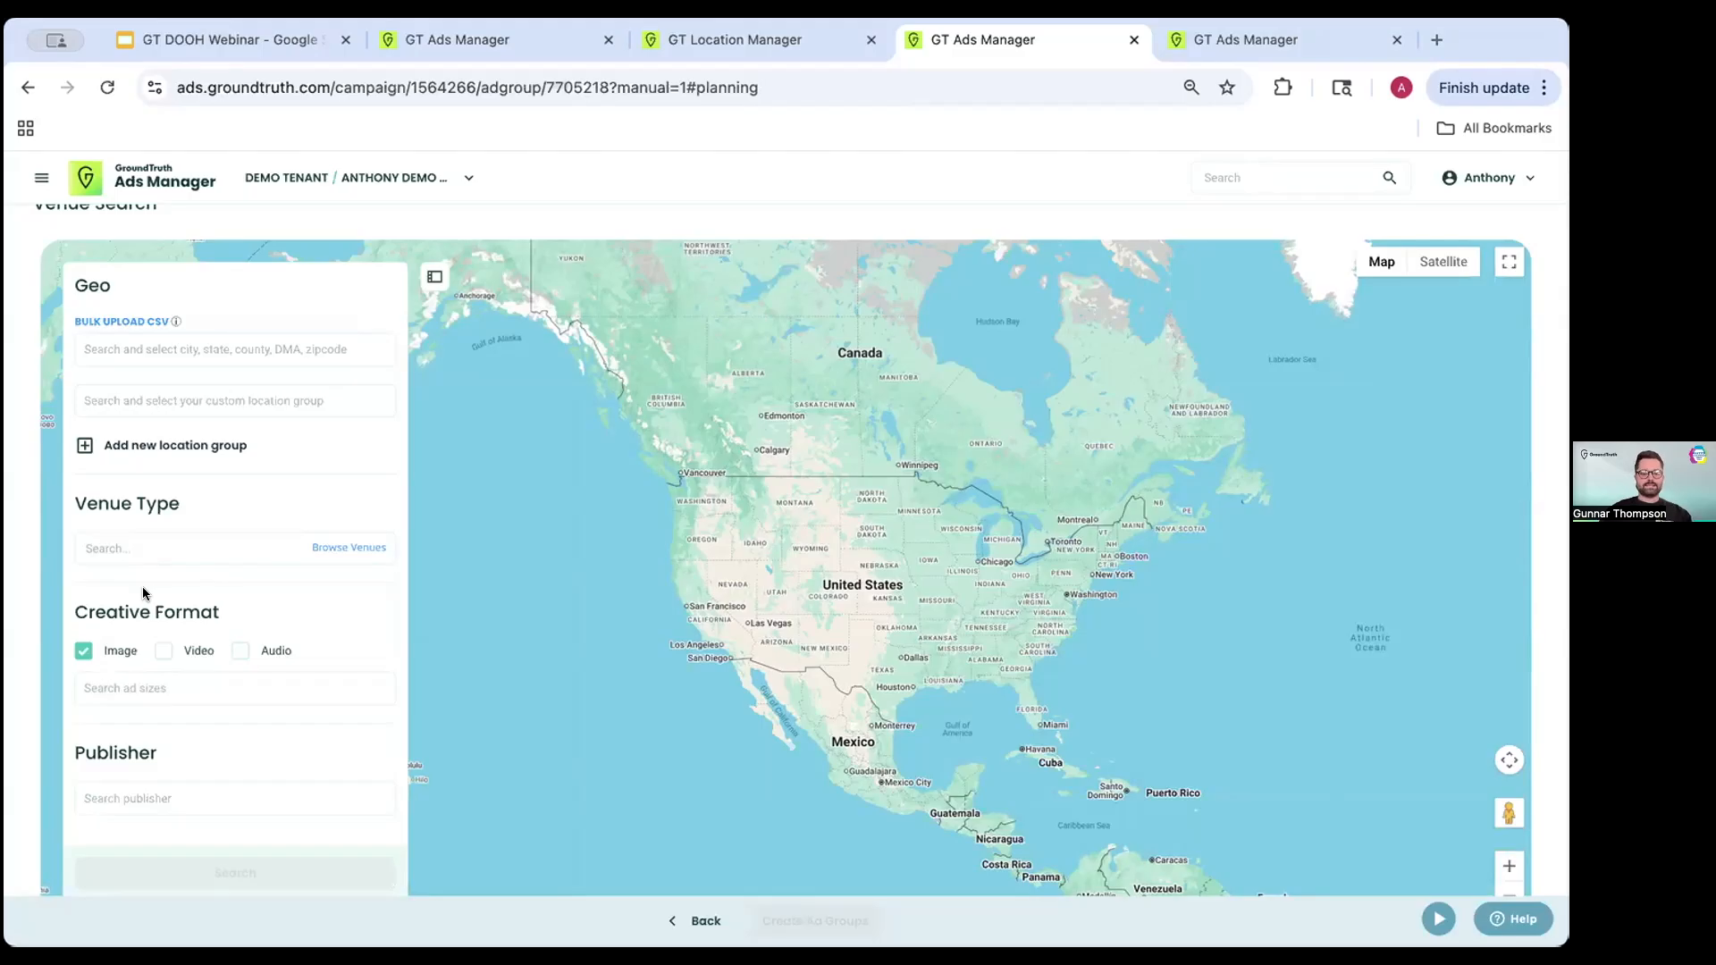
scroll(143, 593, "down", 2)
left_click(142, 587)
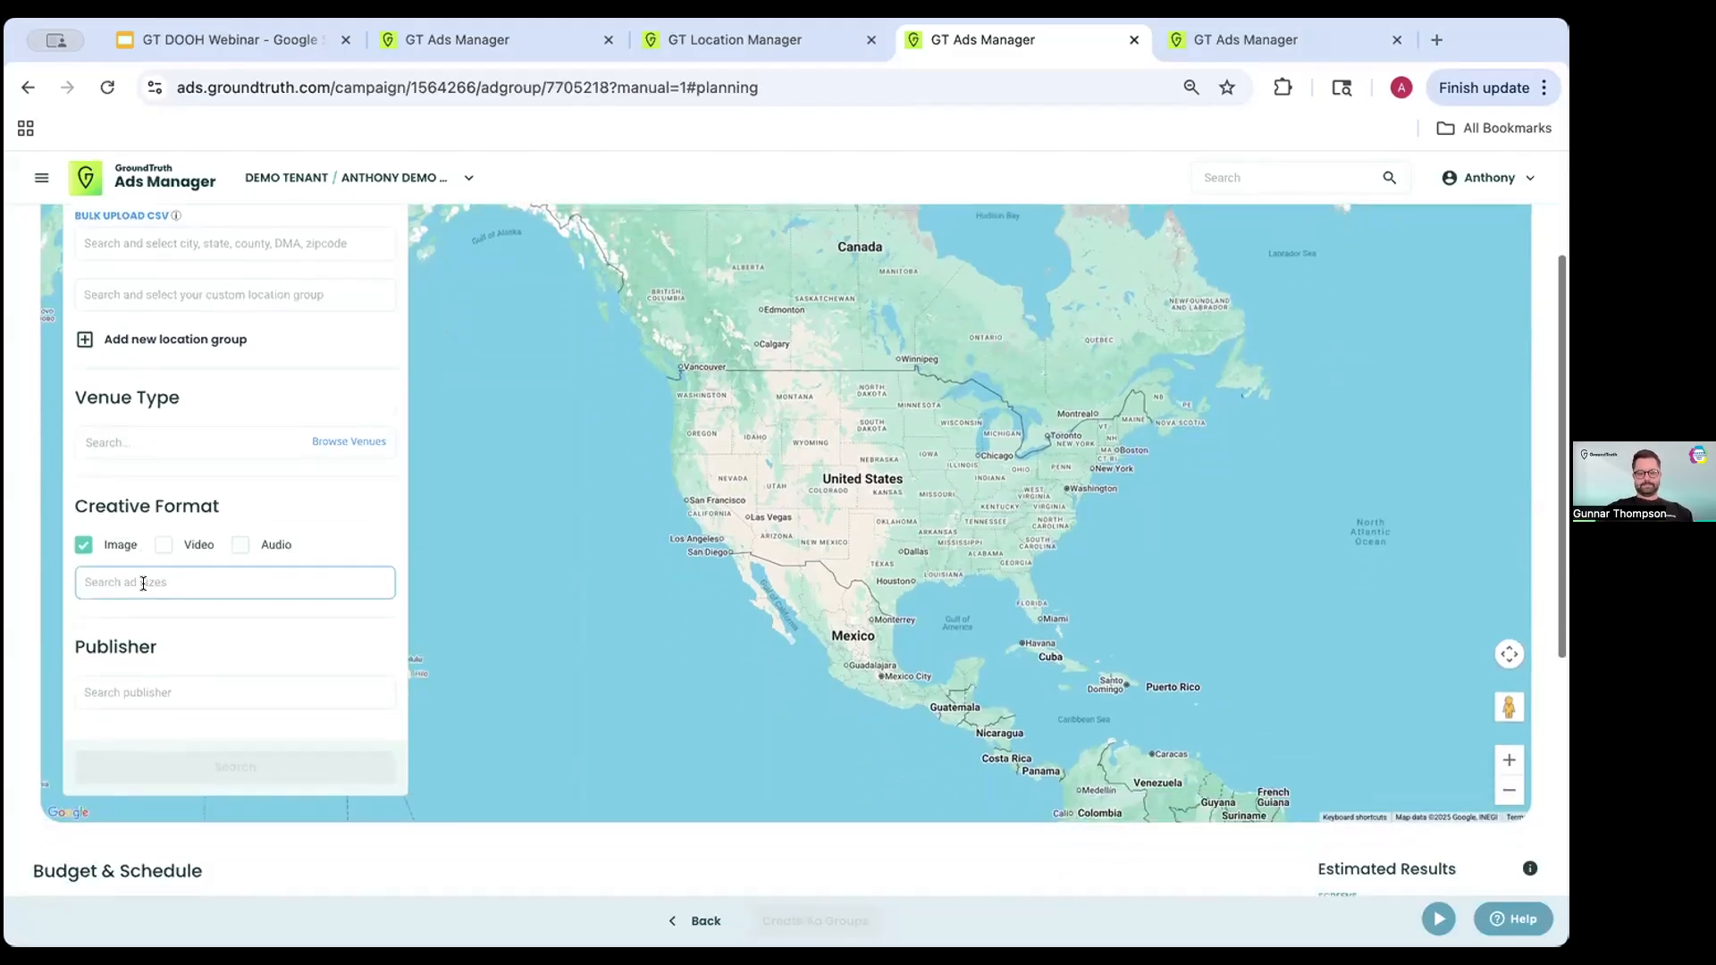
scroll(143, 587, "down", 3)
scroll(143, 584, "up", 2)
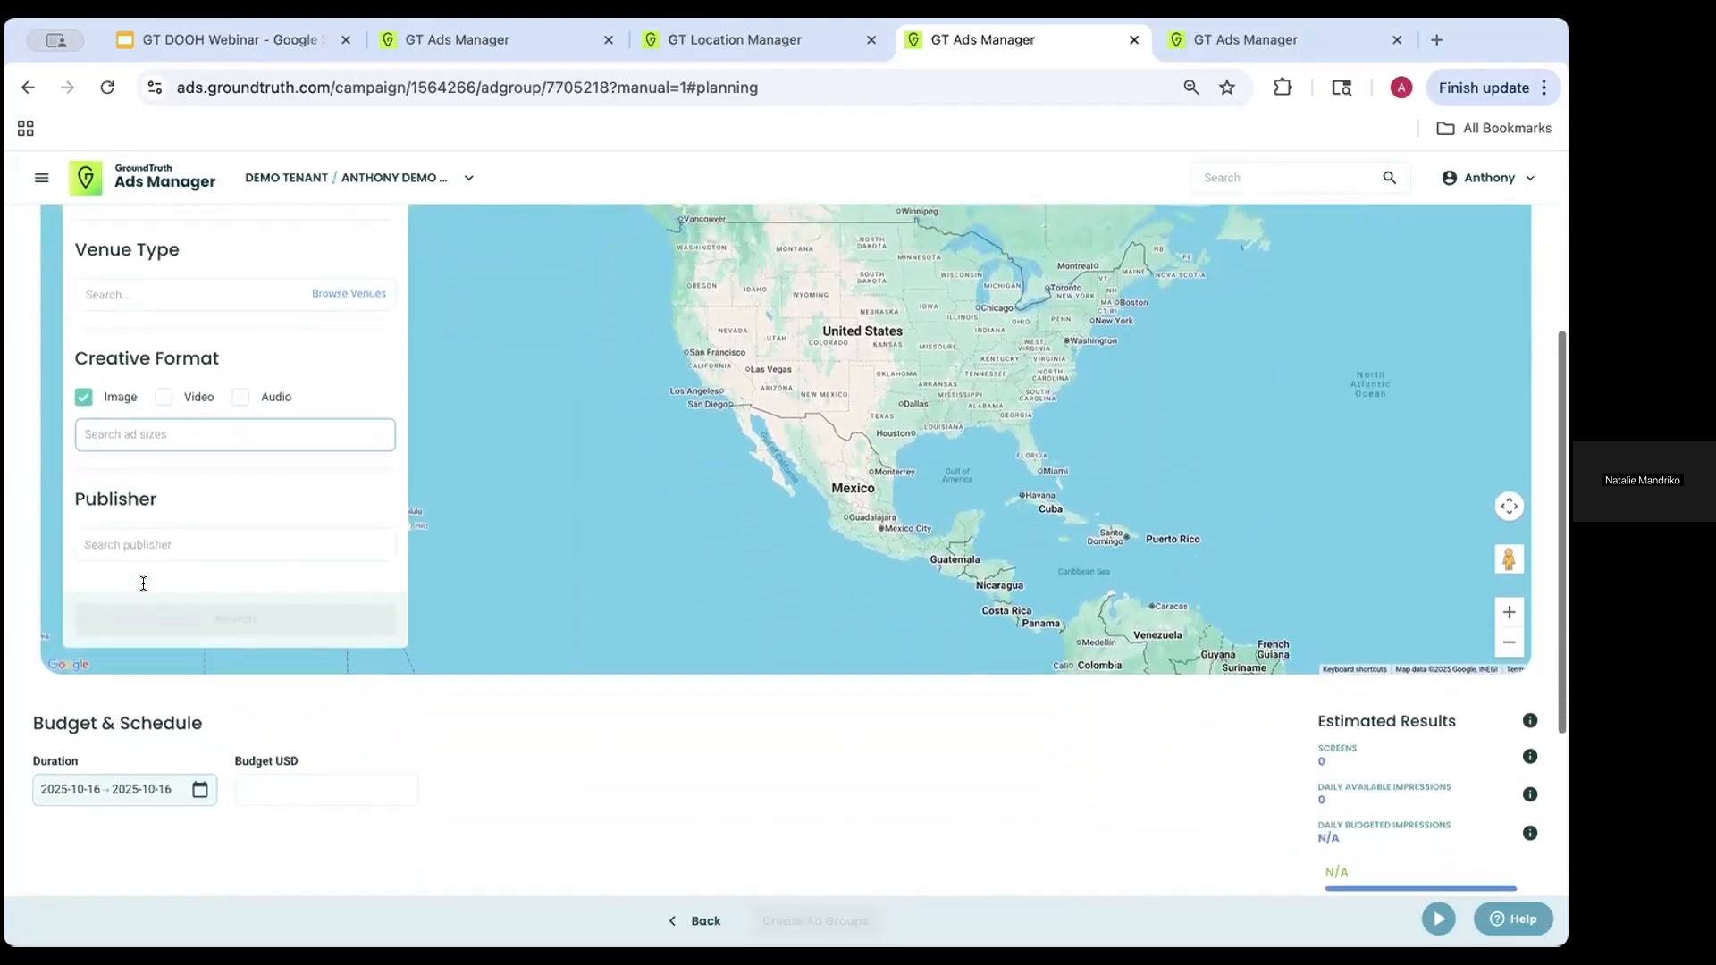
- Search the custom location groups for "radio city" and select Radio City (Music Hall) for the venue search
scroll(143, 583, "up", 1)
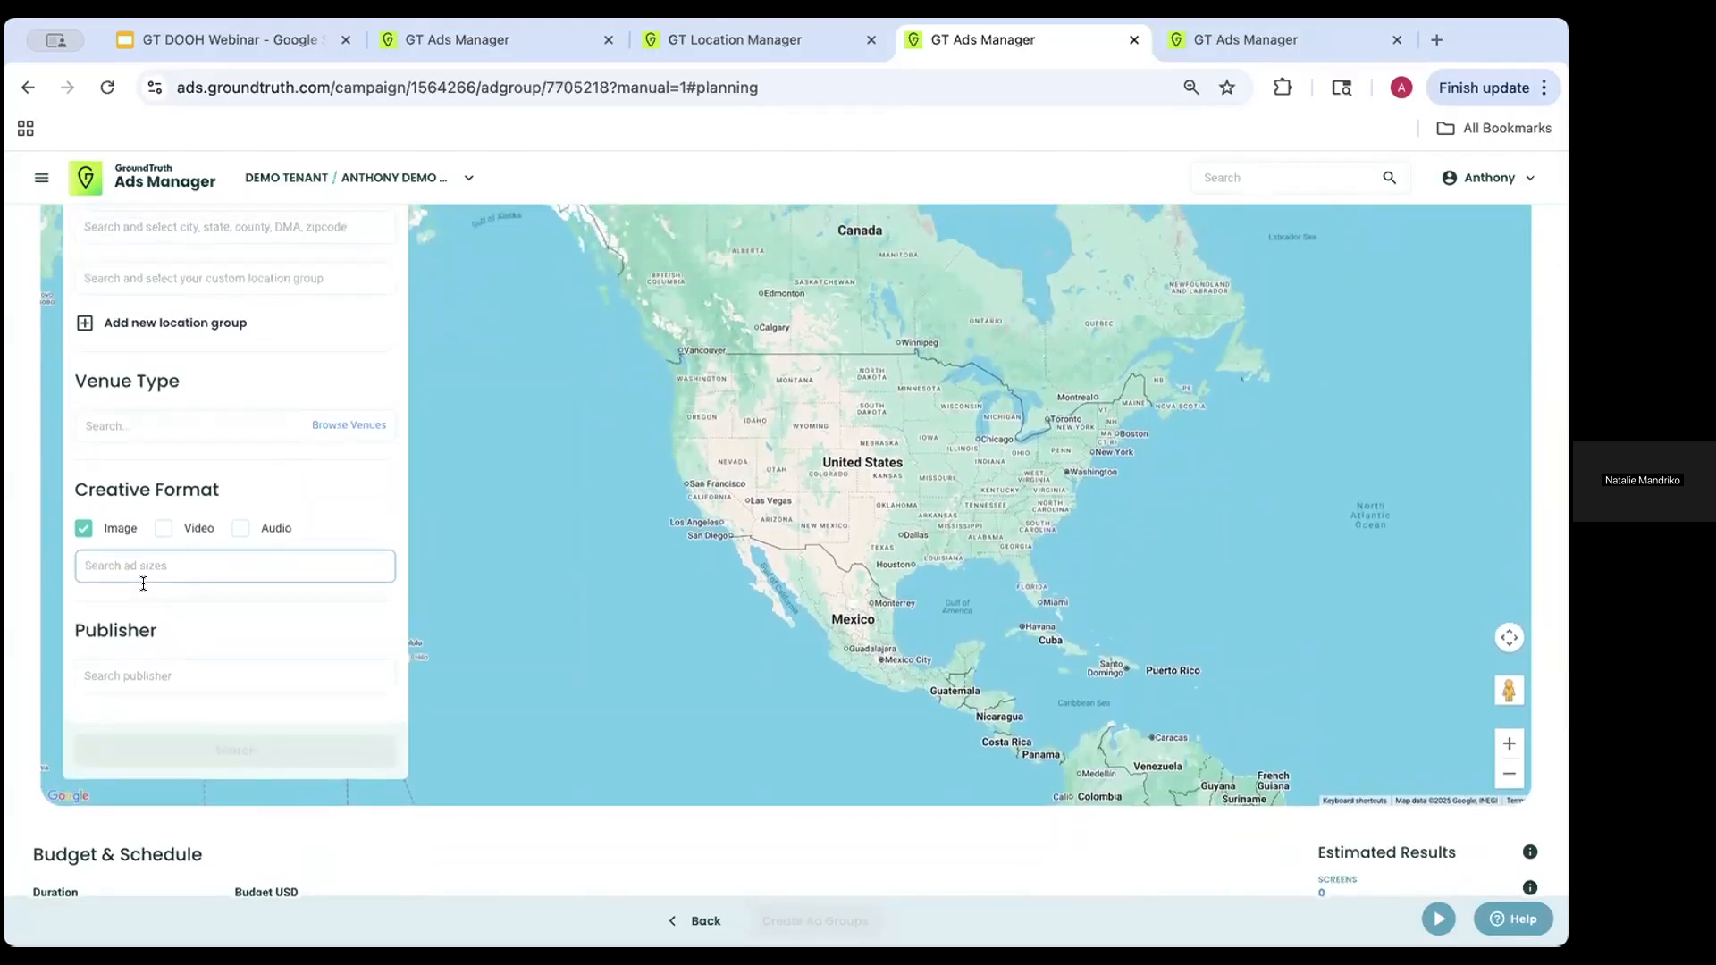
scroll(143, 583, "down", 6)
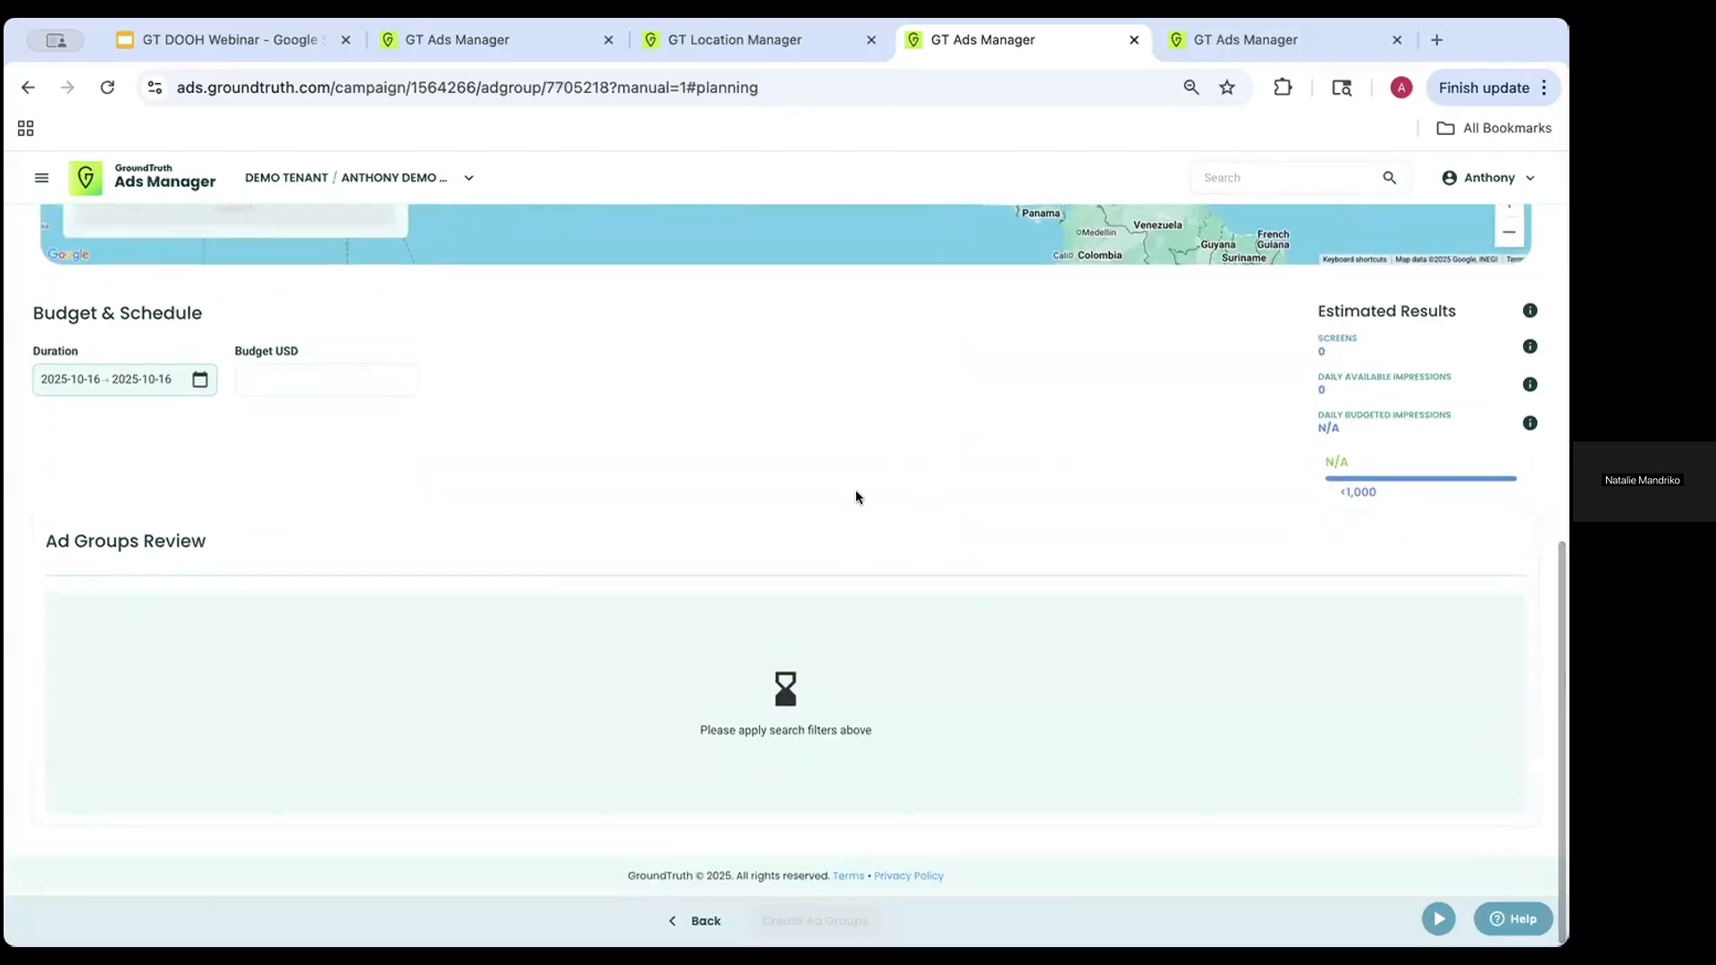
scroll(394, 465, "up", 8)
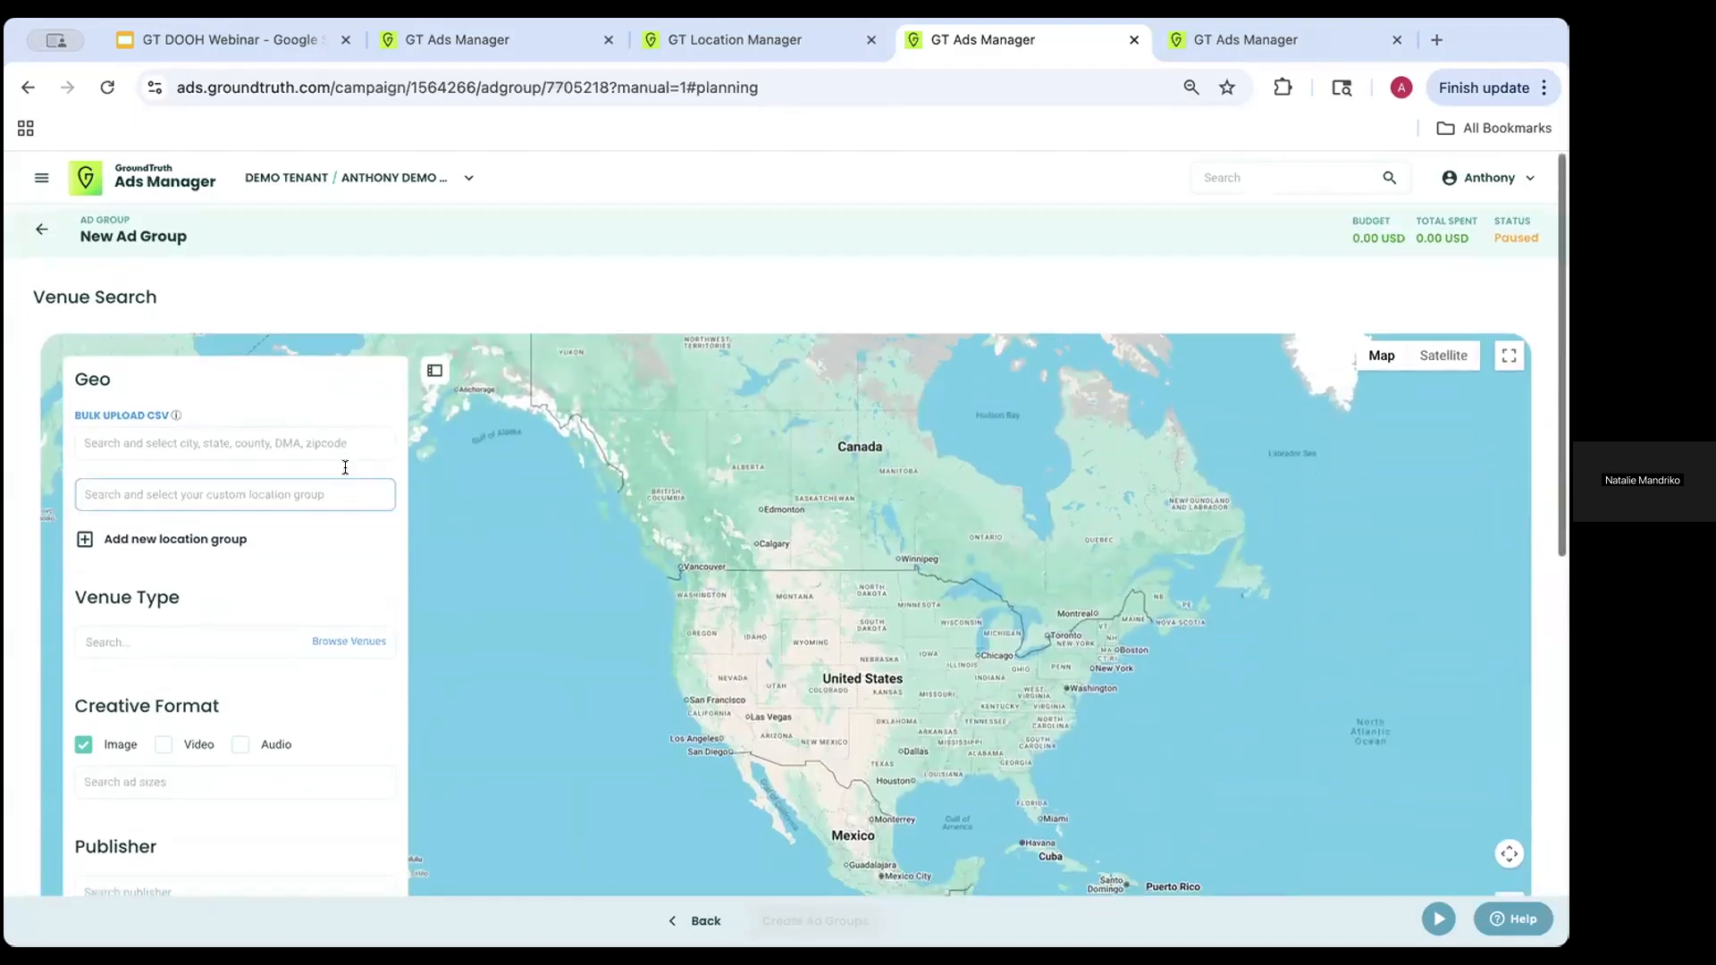
scroll(345, 465, "down", 1)
left_click(213, 387)
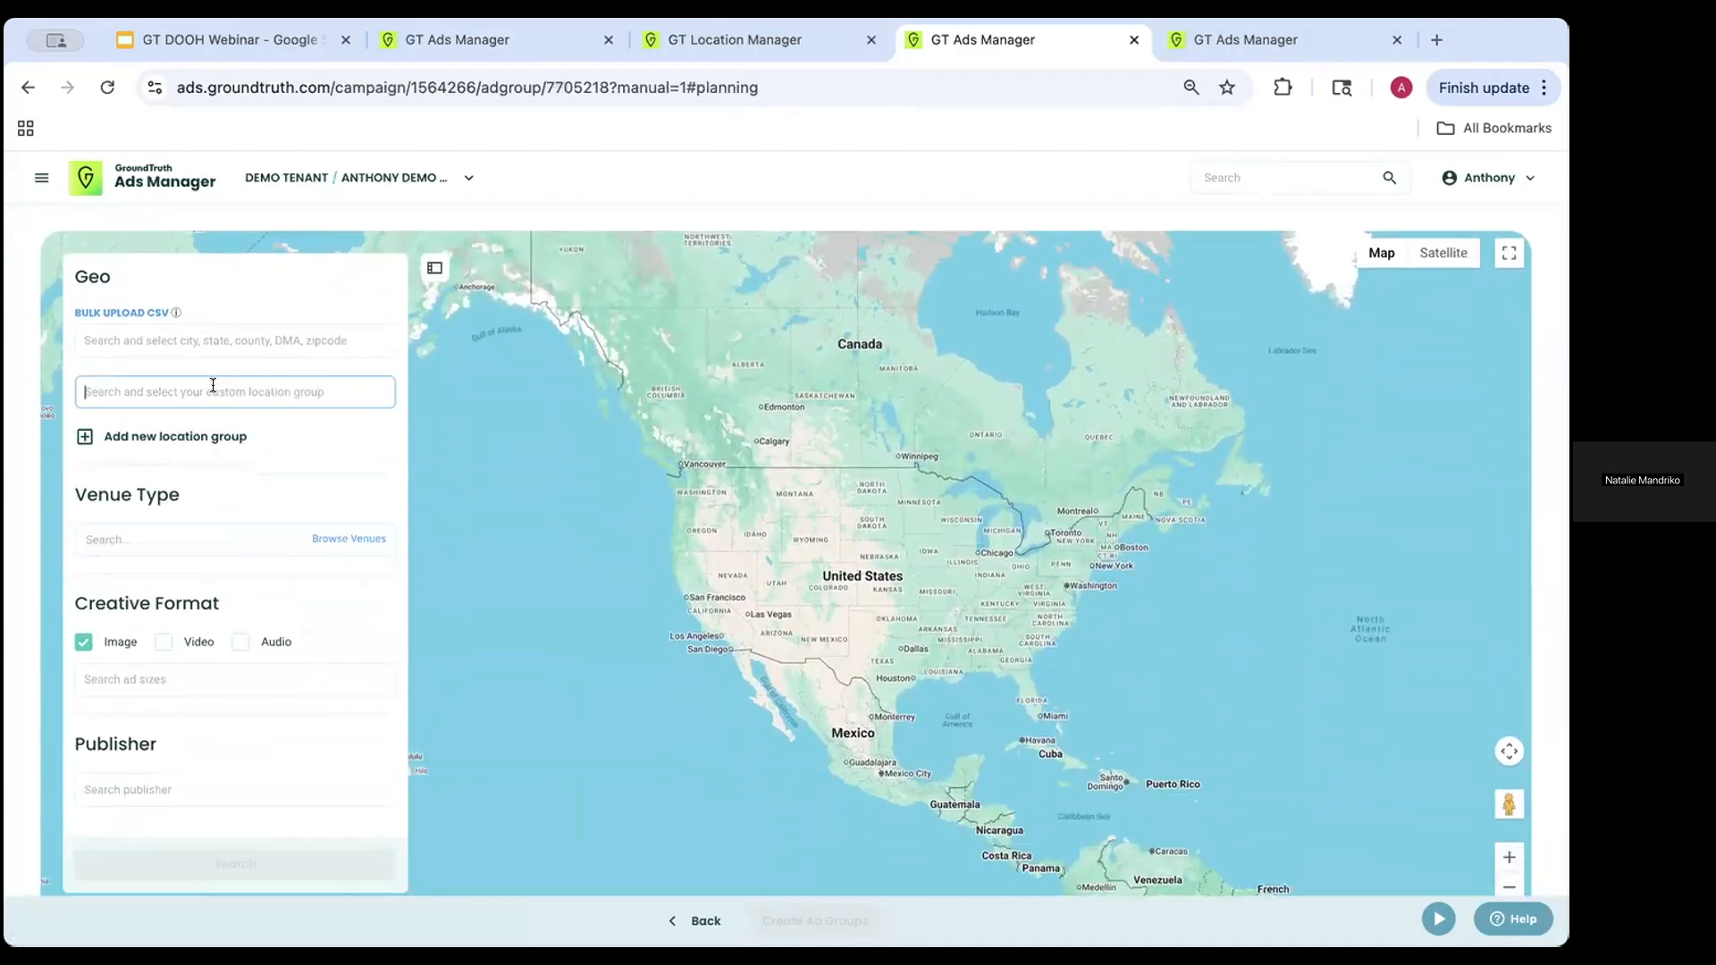
type("radio city")
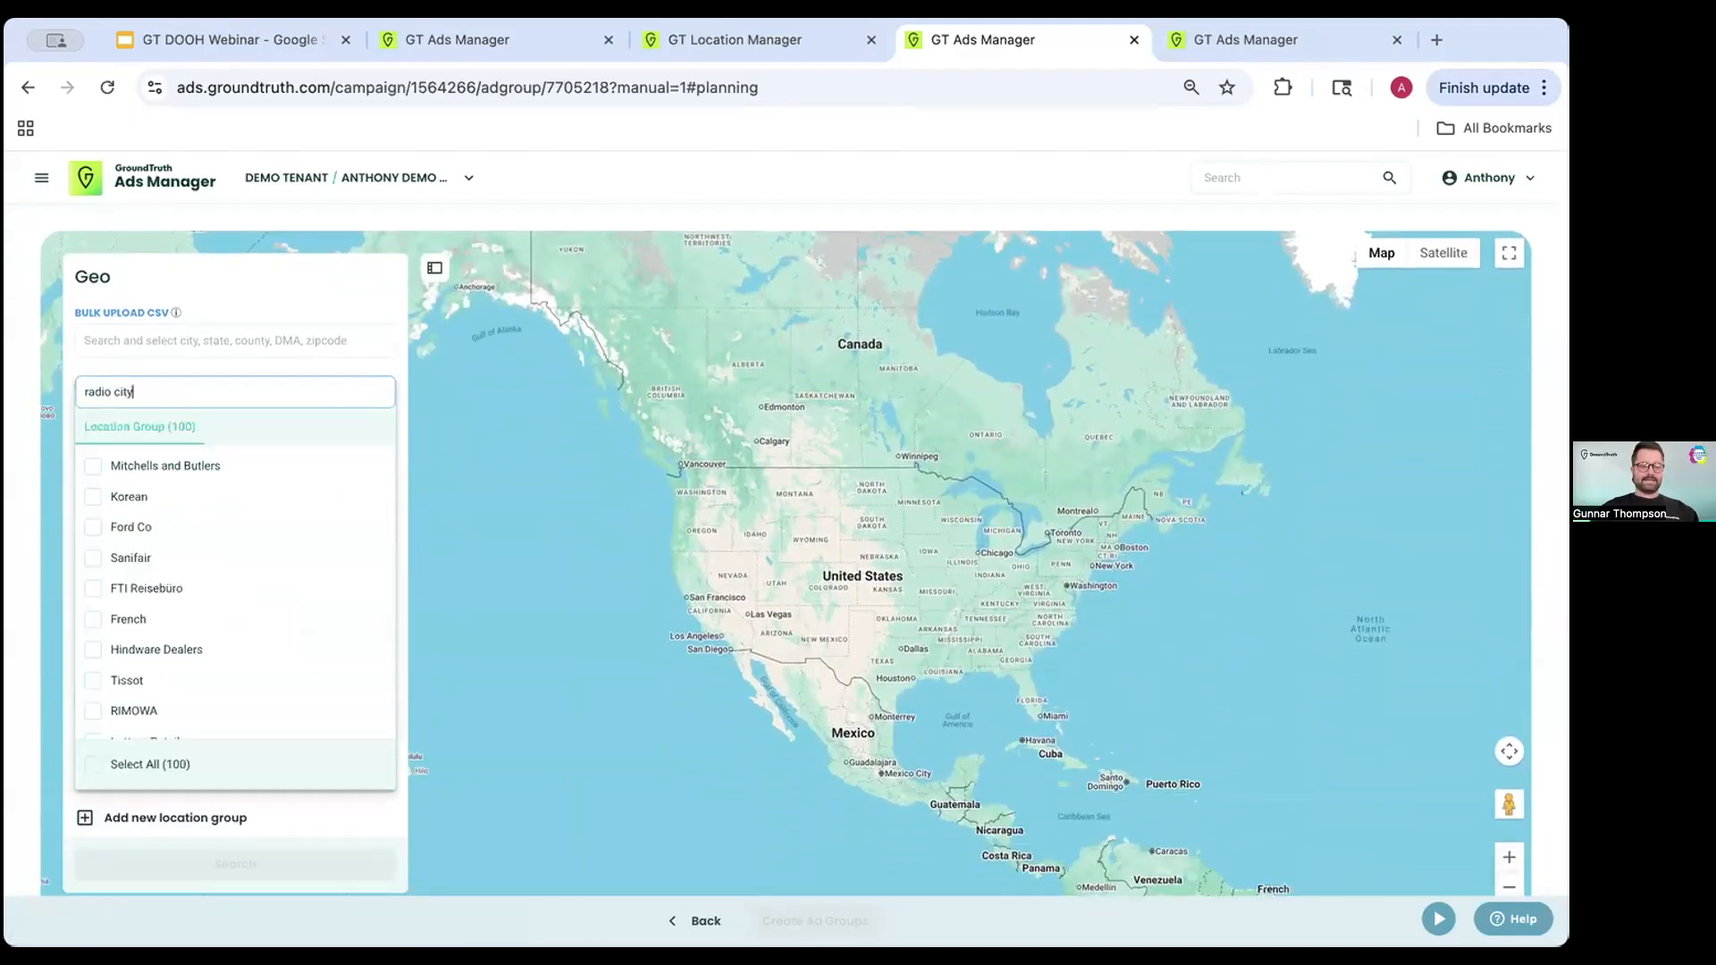
left_click(256, 495)
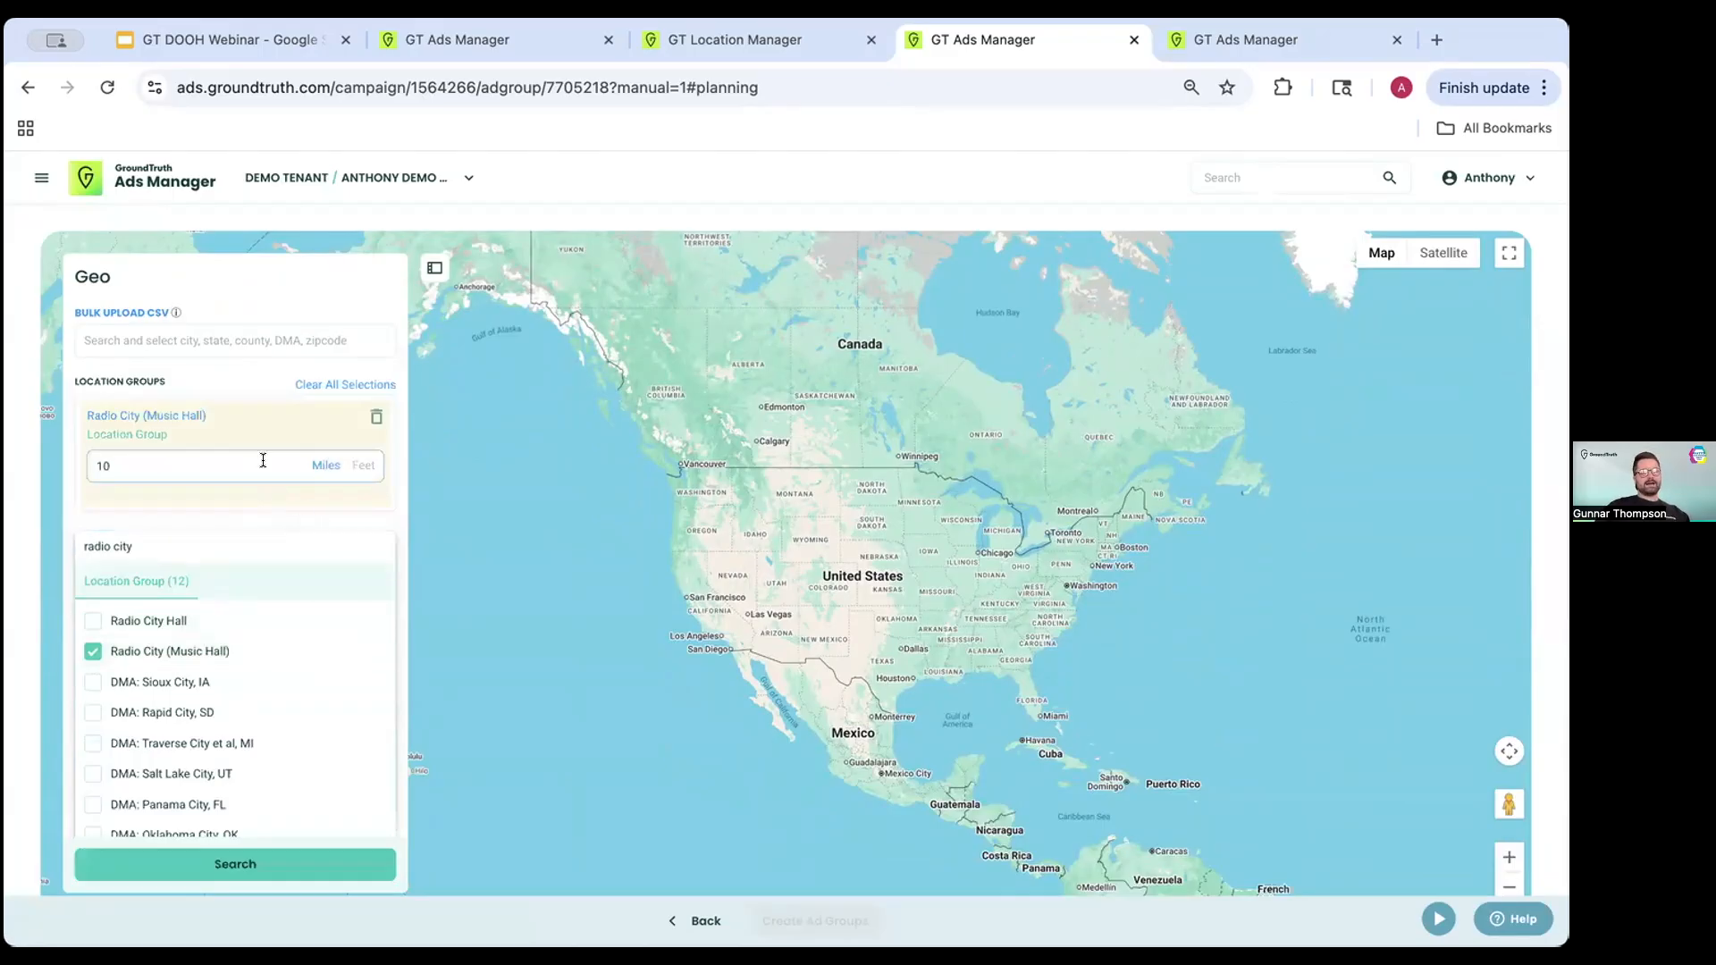
- Set the Radio City (Music Hall) radius to 0.5 miles, run the venue search and look over the estimates
left_click(218, 462)
key("BackSpace")
key("BackSpace")
type("0.5")
left_click(237, 867)
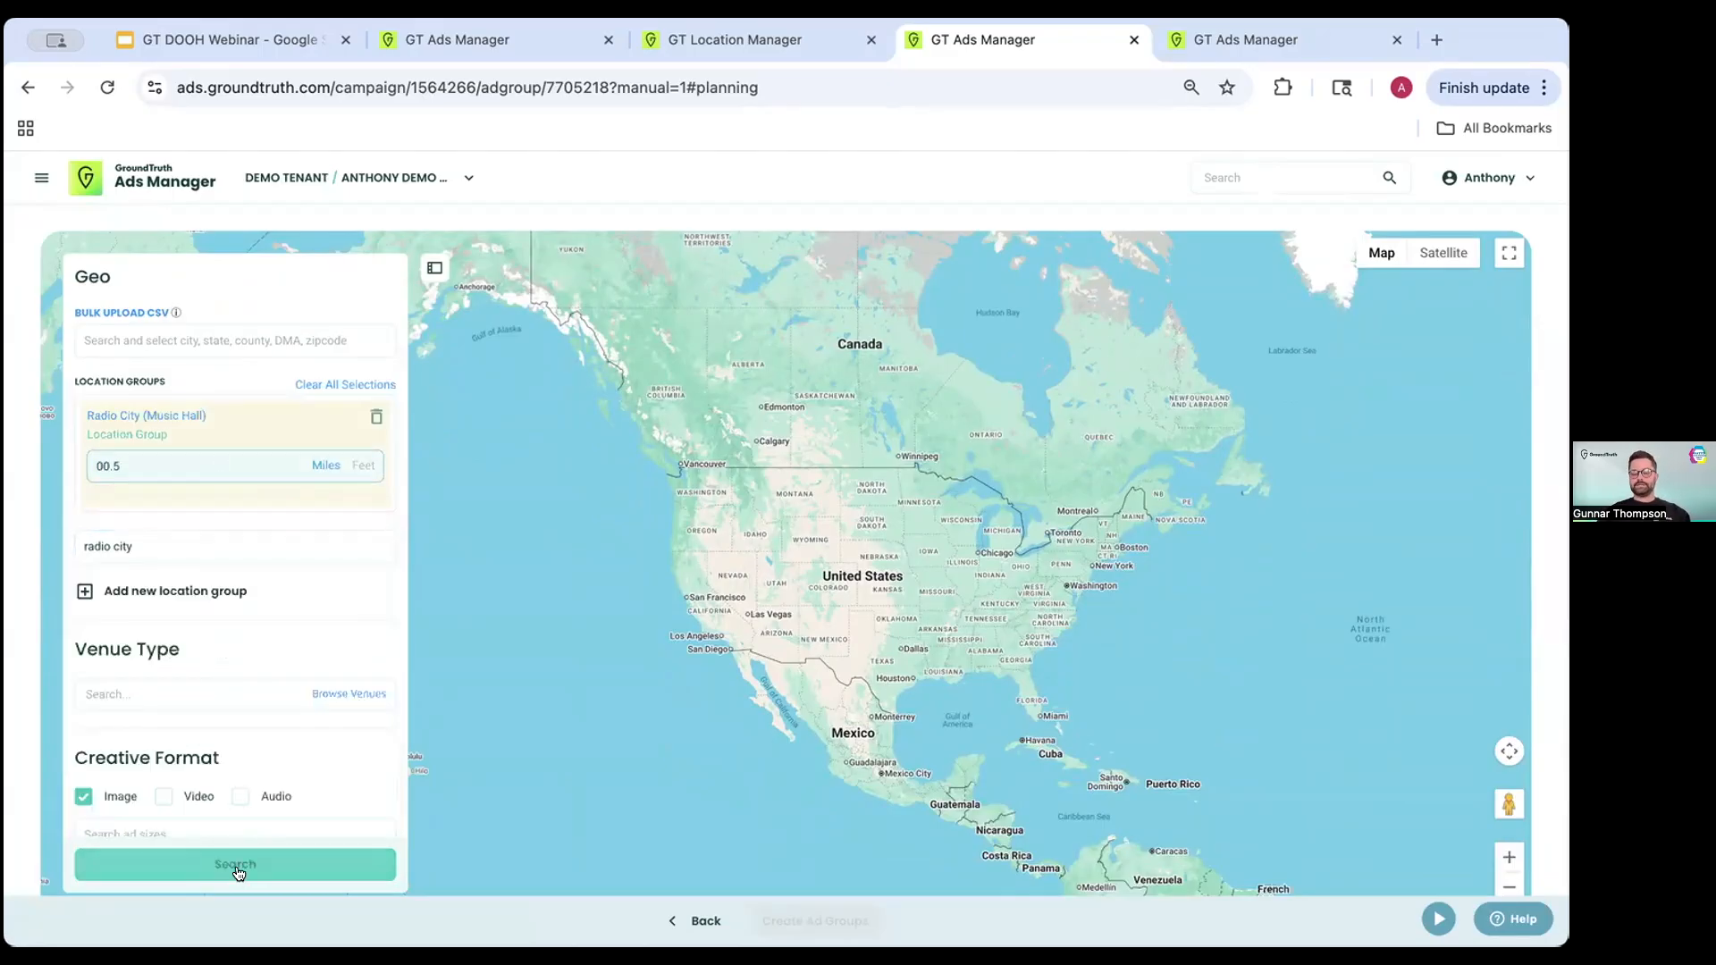
scroll(255, 571, "down", 6)
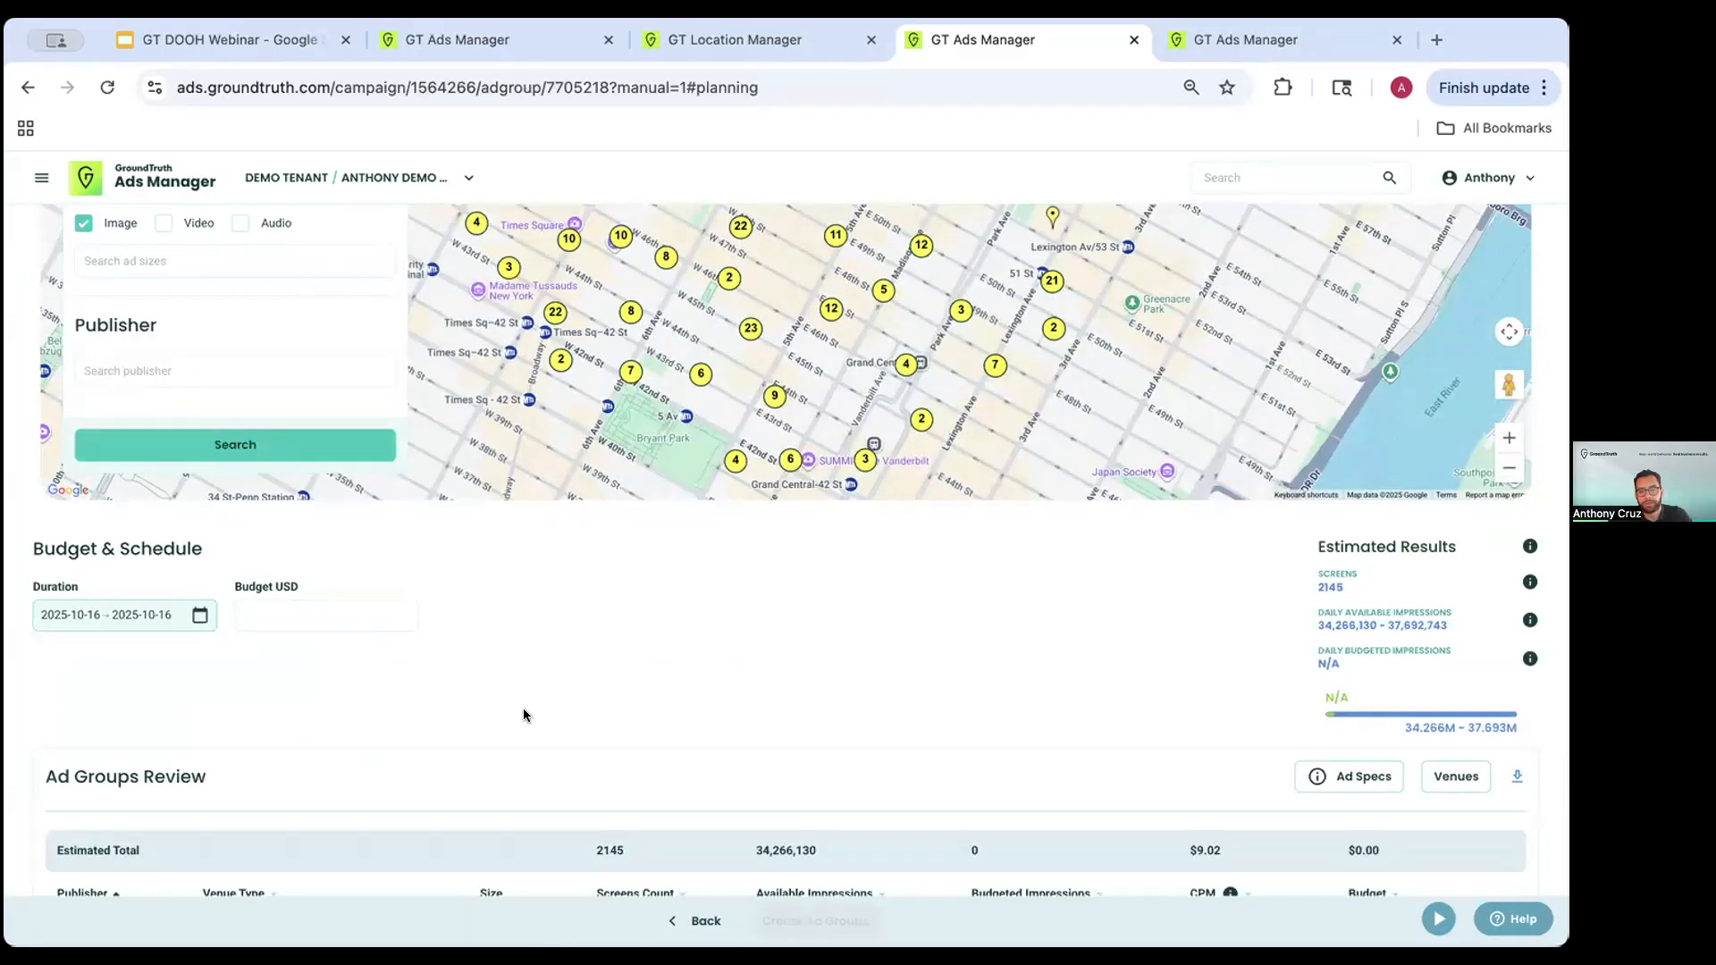
scroll(292, 286, "up", 6)
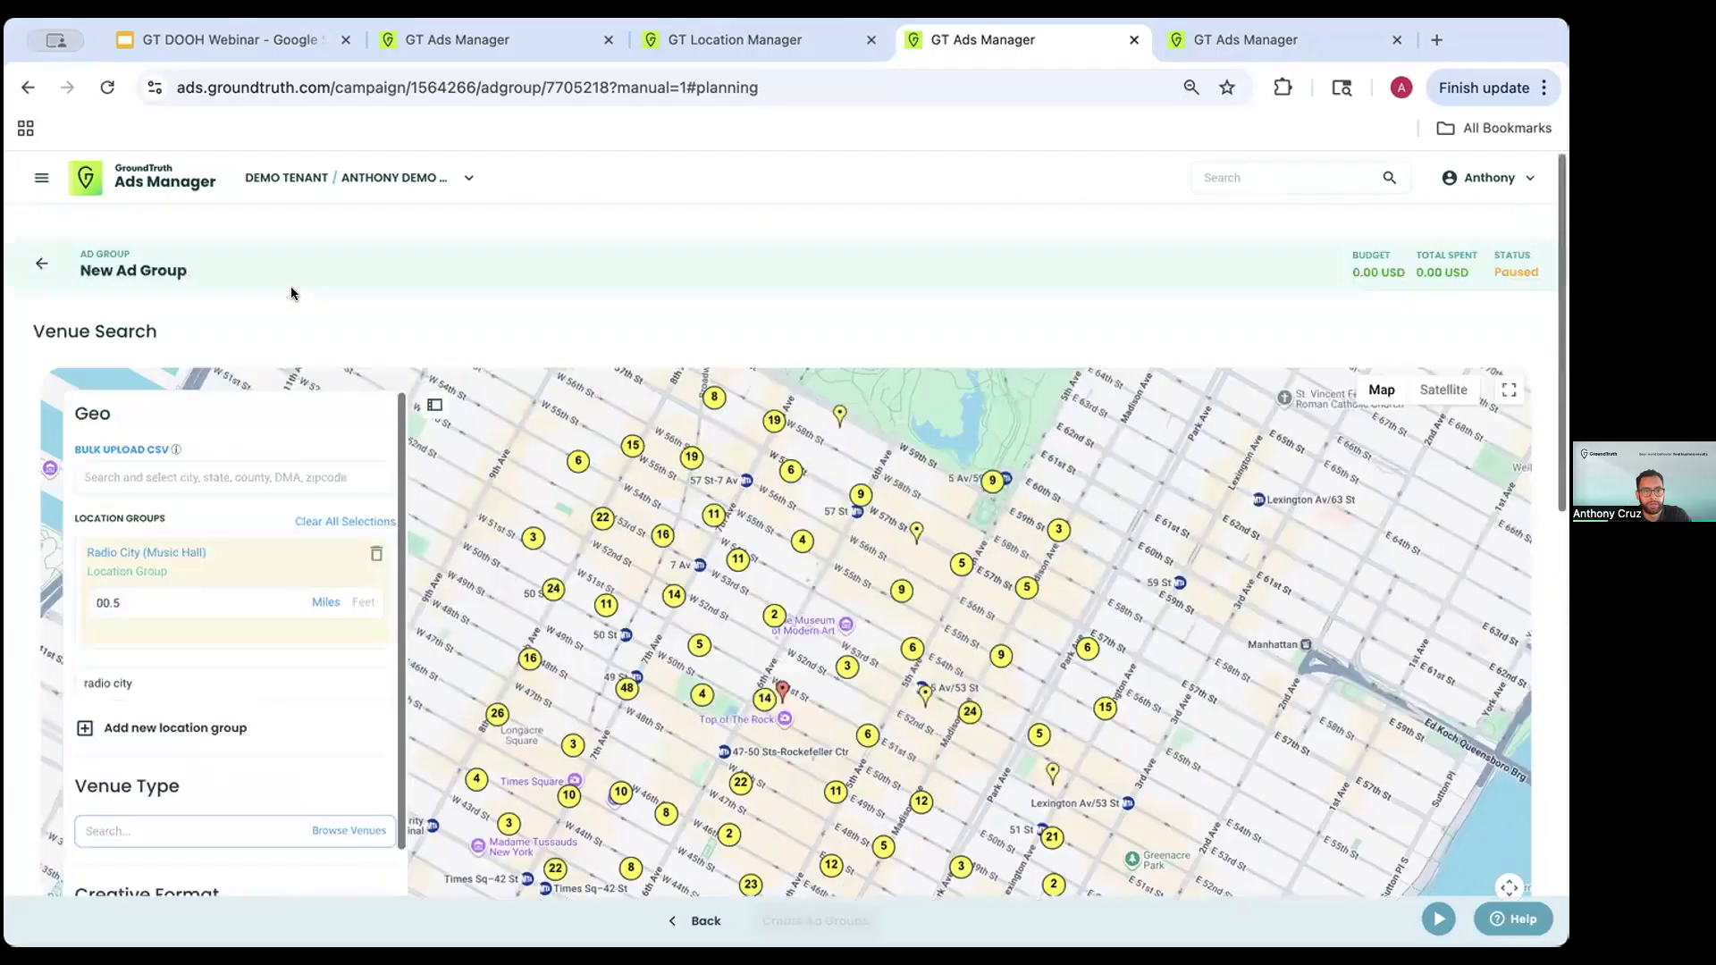
- Clear the Radio City location group and select the city Manhattan, NY as the location filter instead
left_click(374, 519)
left_click(257, 444)
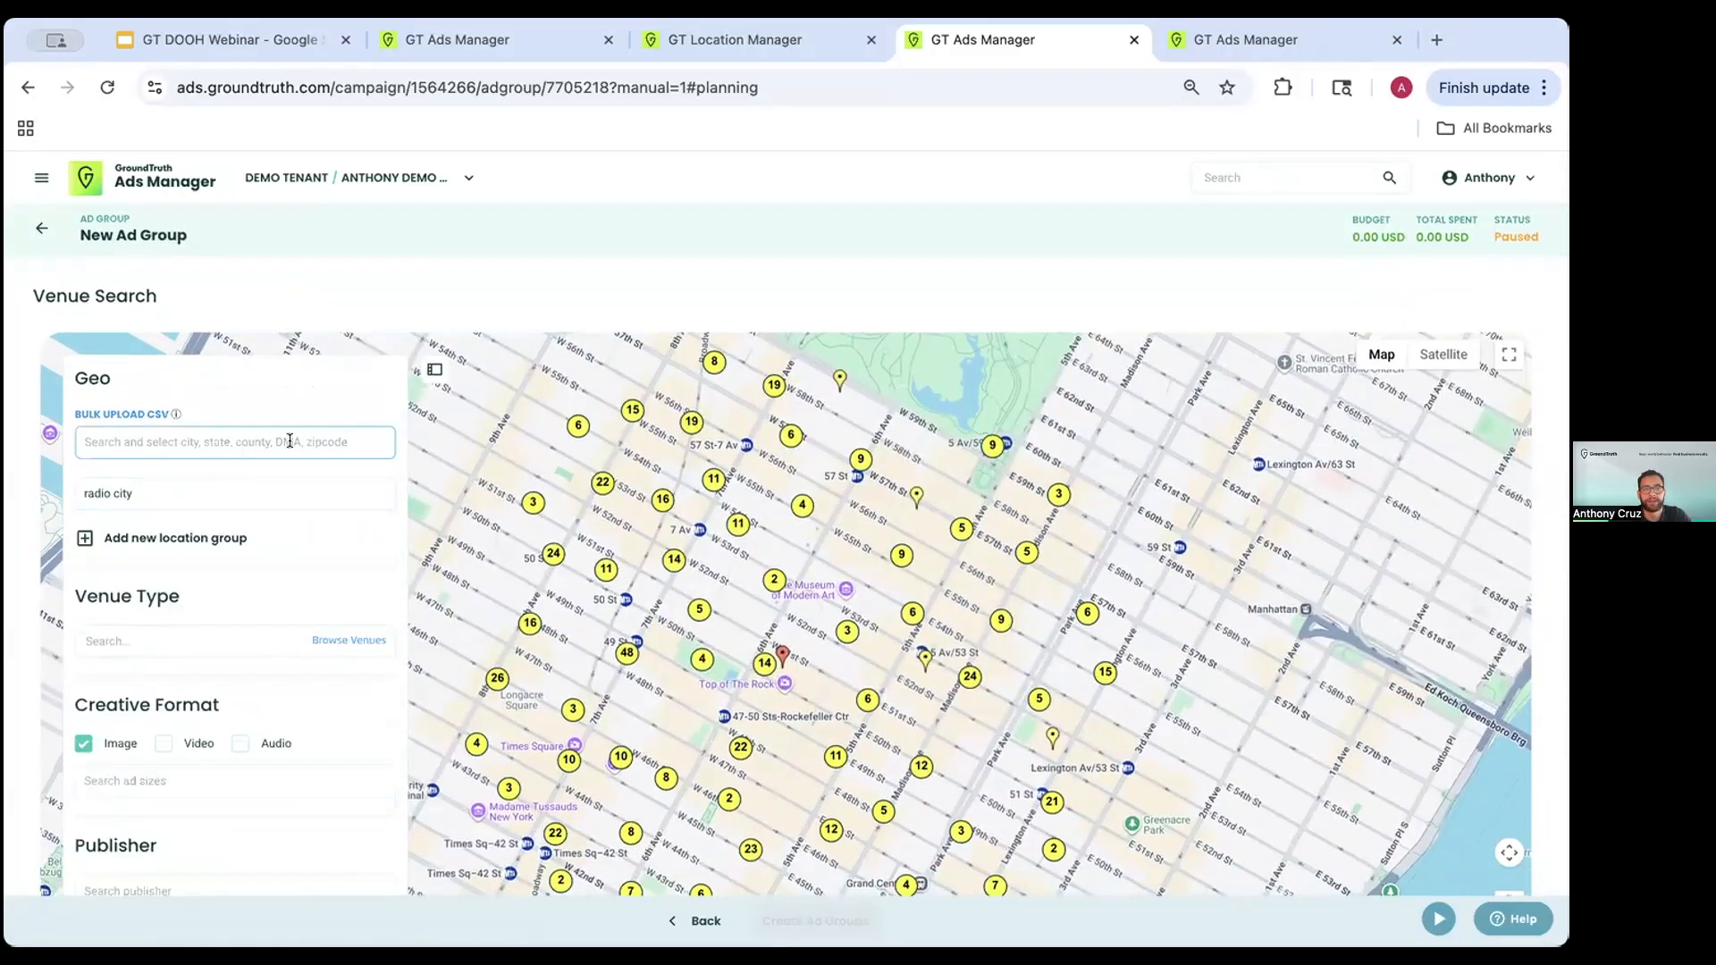
left_click(322, 441)
type("manhattan")
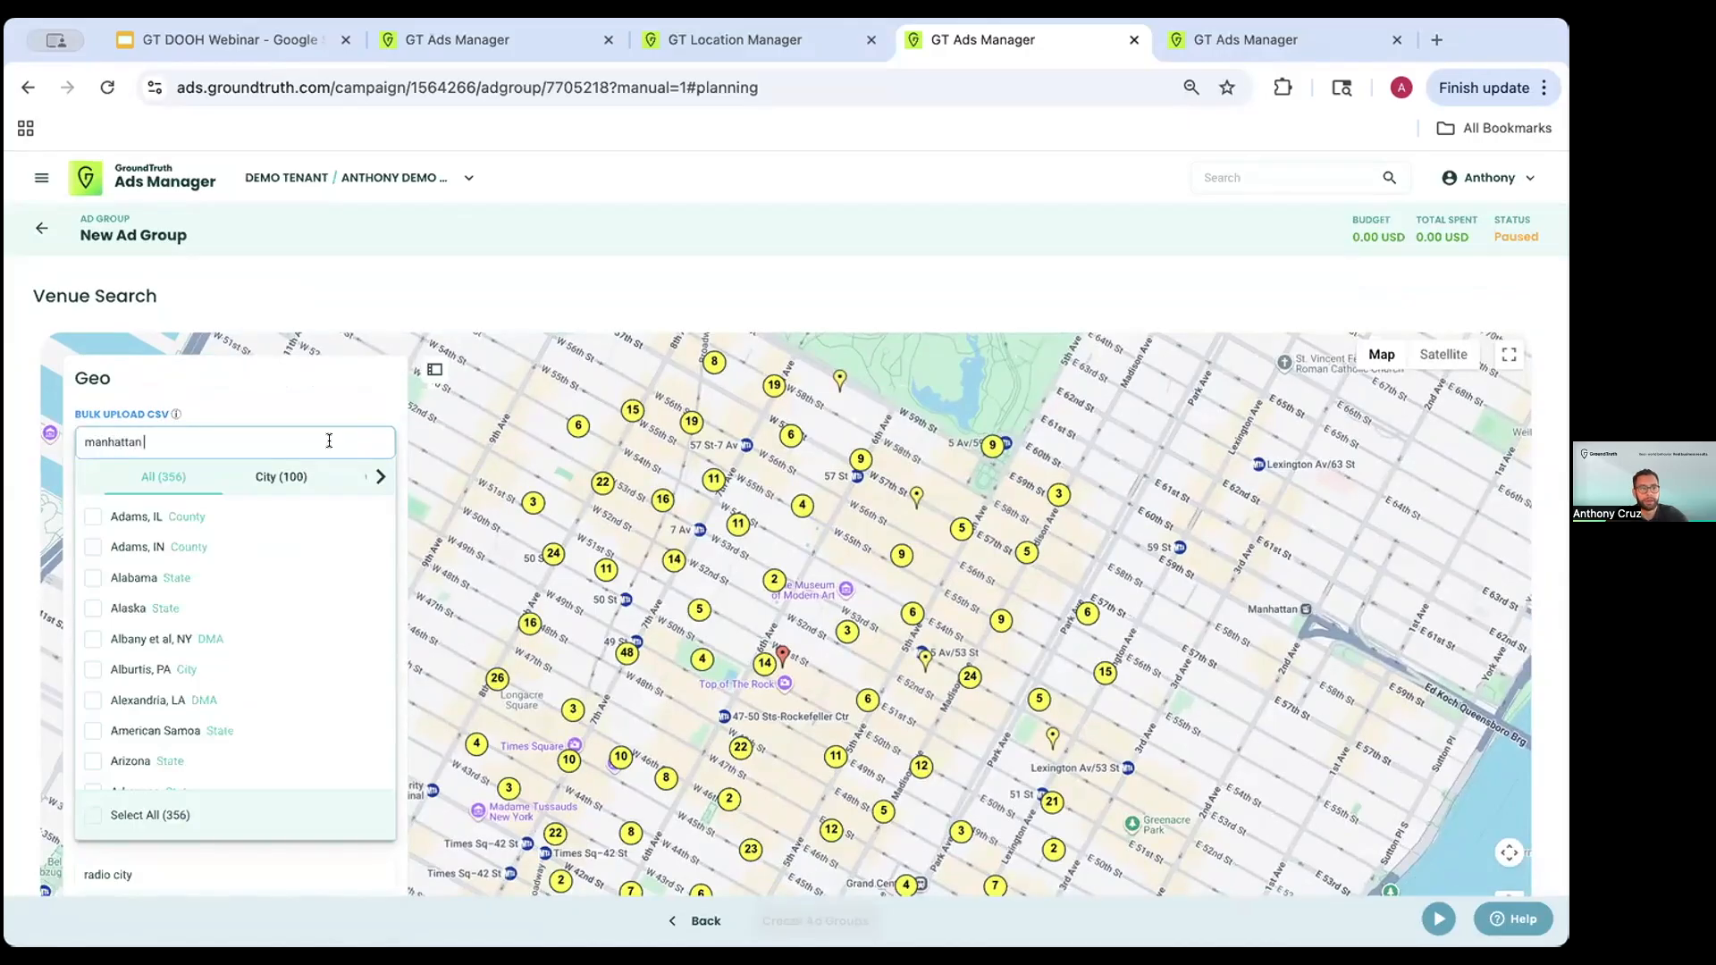
left_click(380, 476)
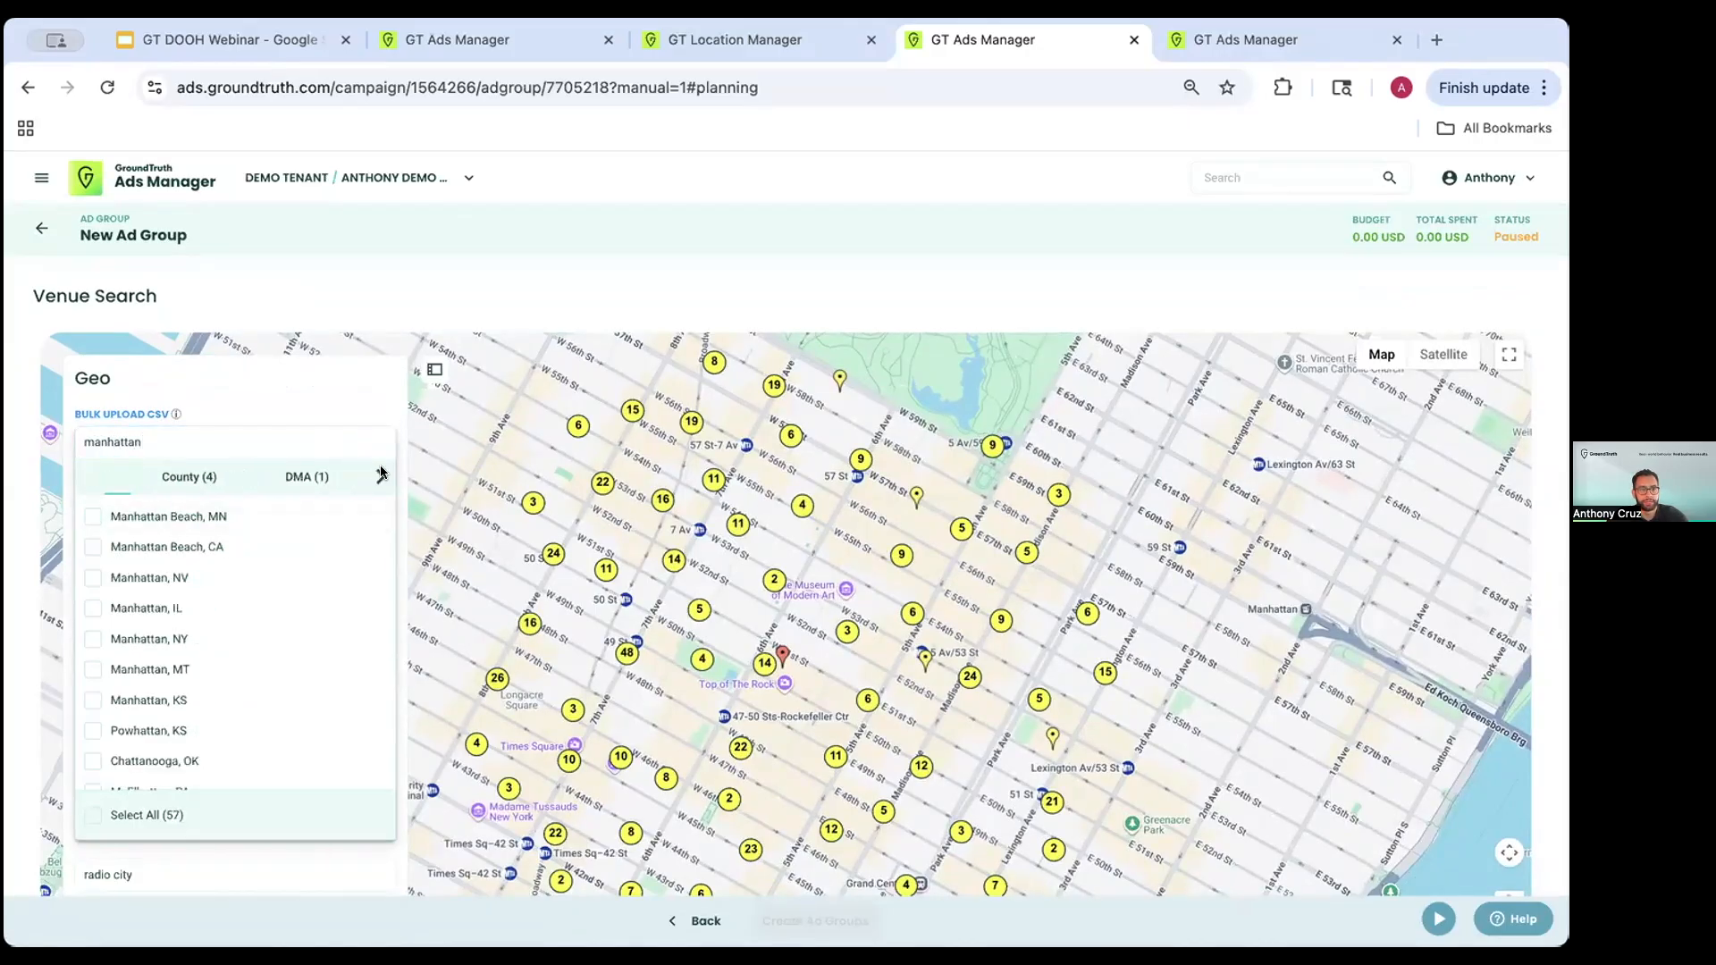
left_click(90, 476)
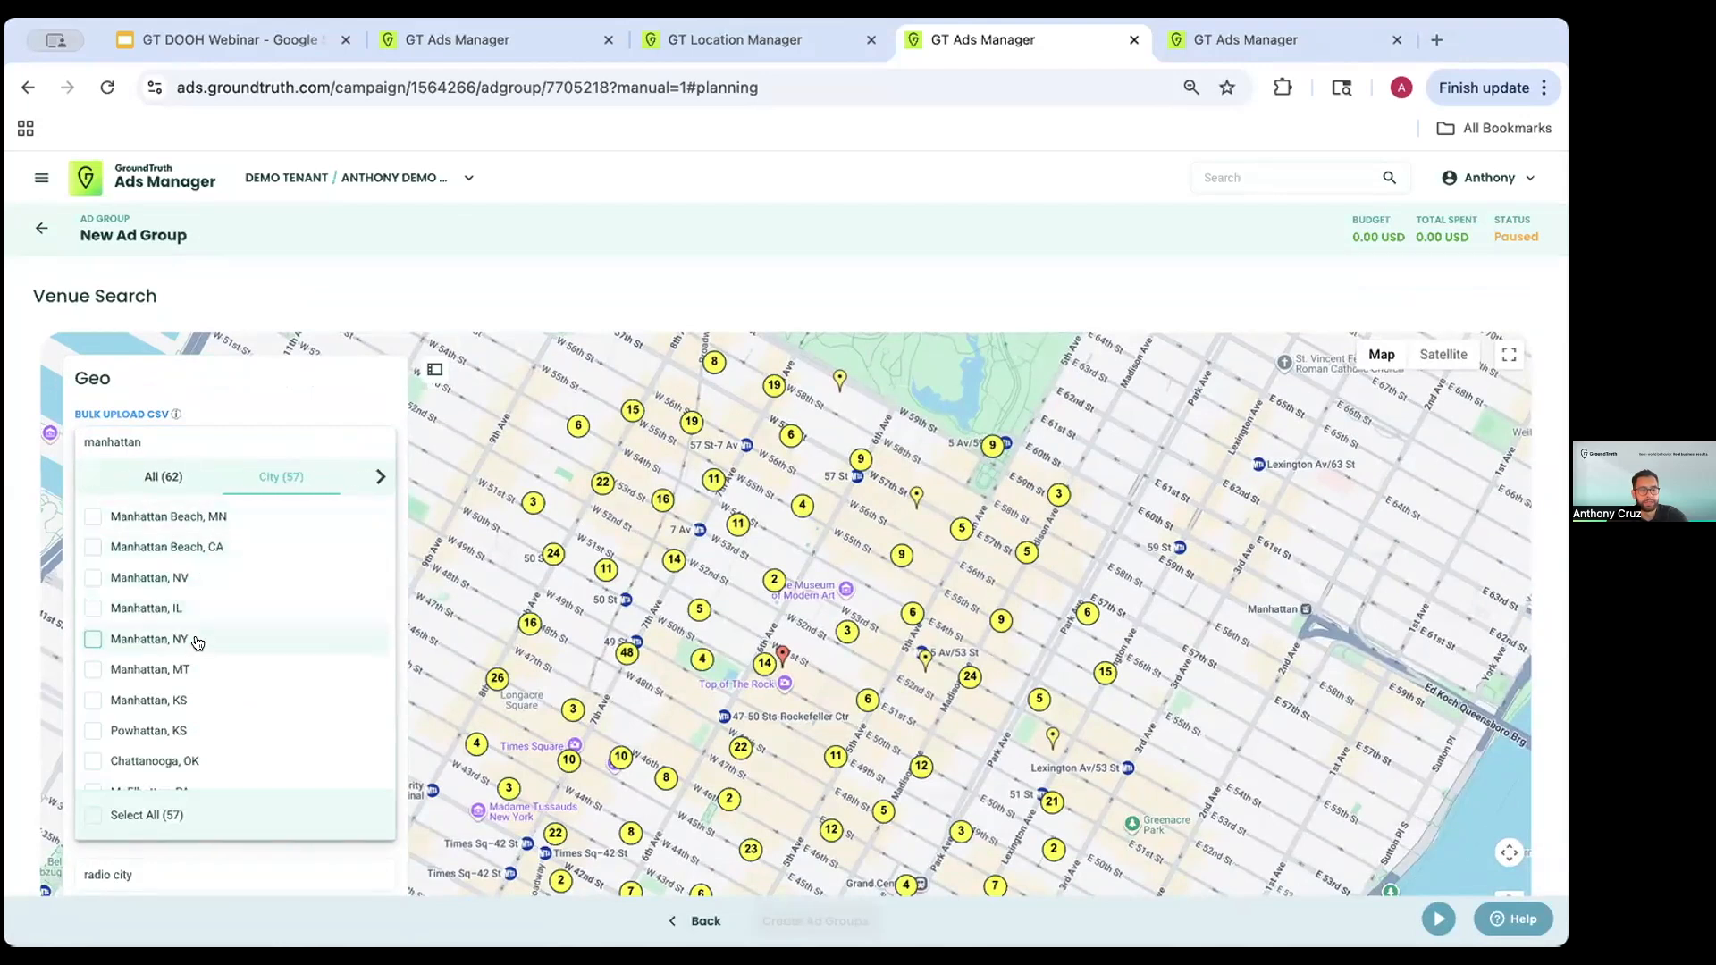
left_click(200, 638)
left_click(324, 533)
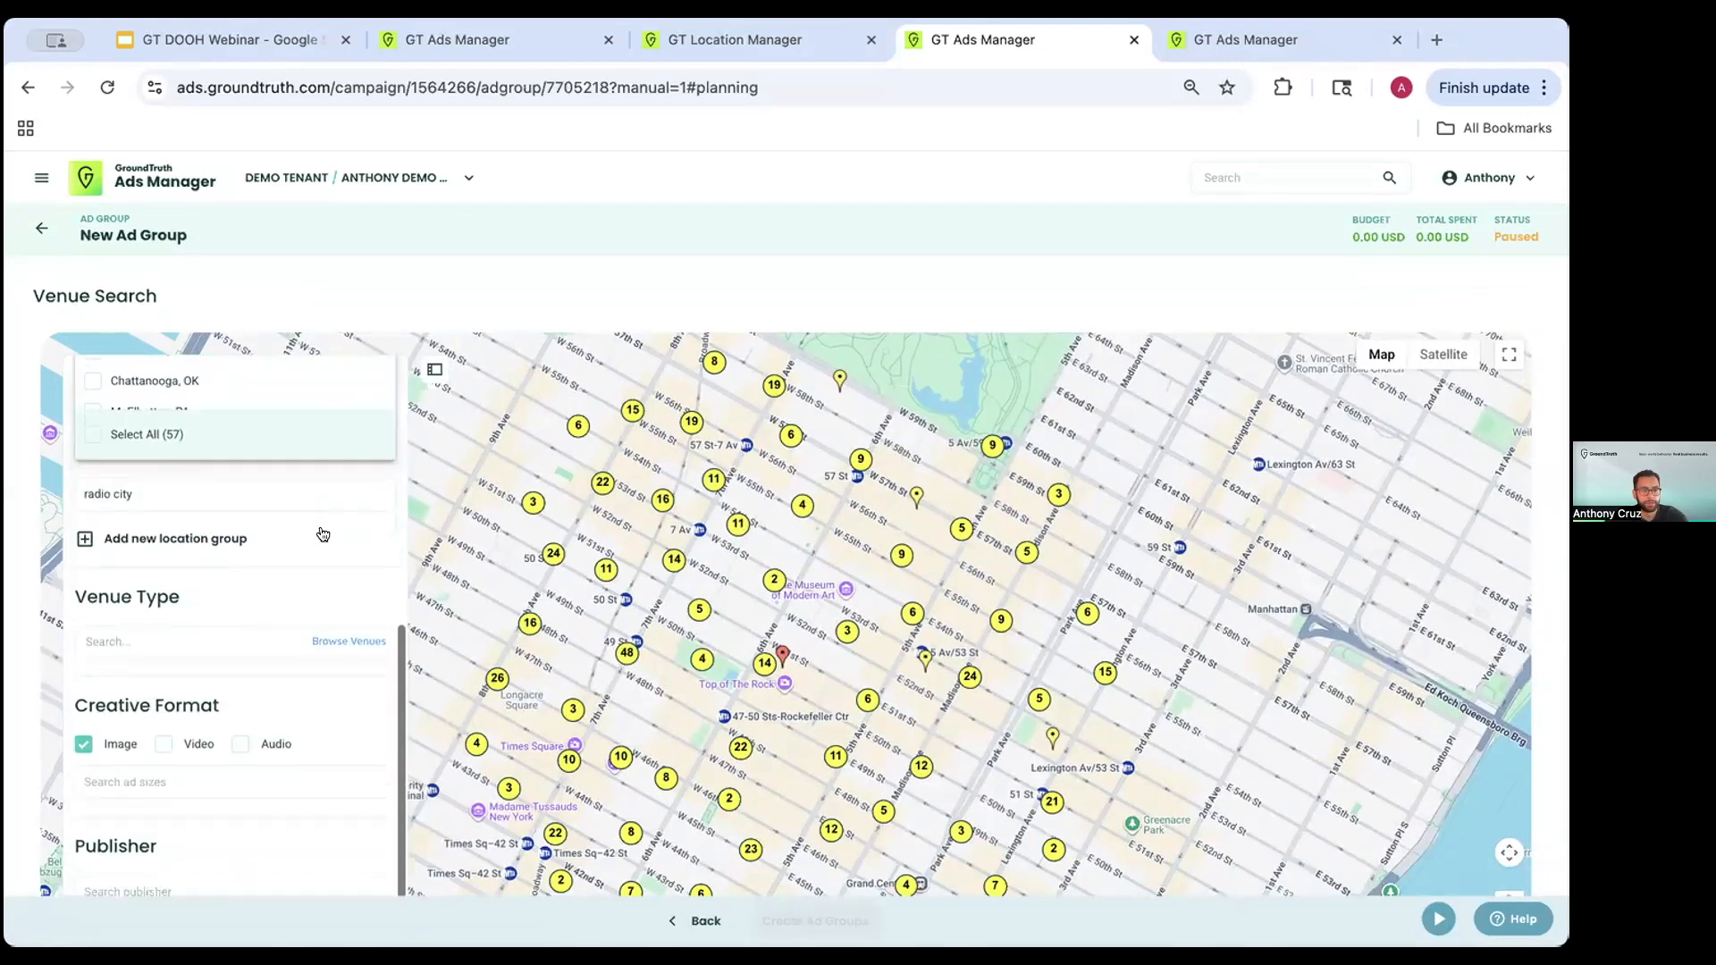
- Run the venue search for Manhattan, NY and look over the mapped venues
scroll(274, 717, "down", 3)
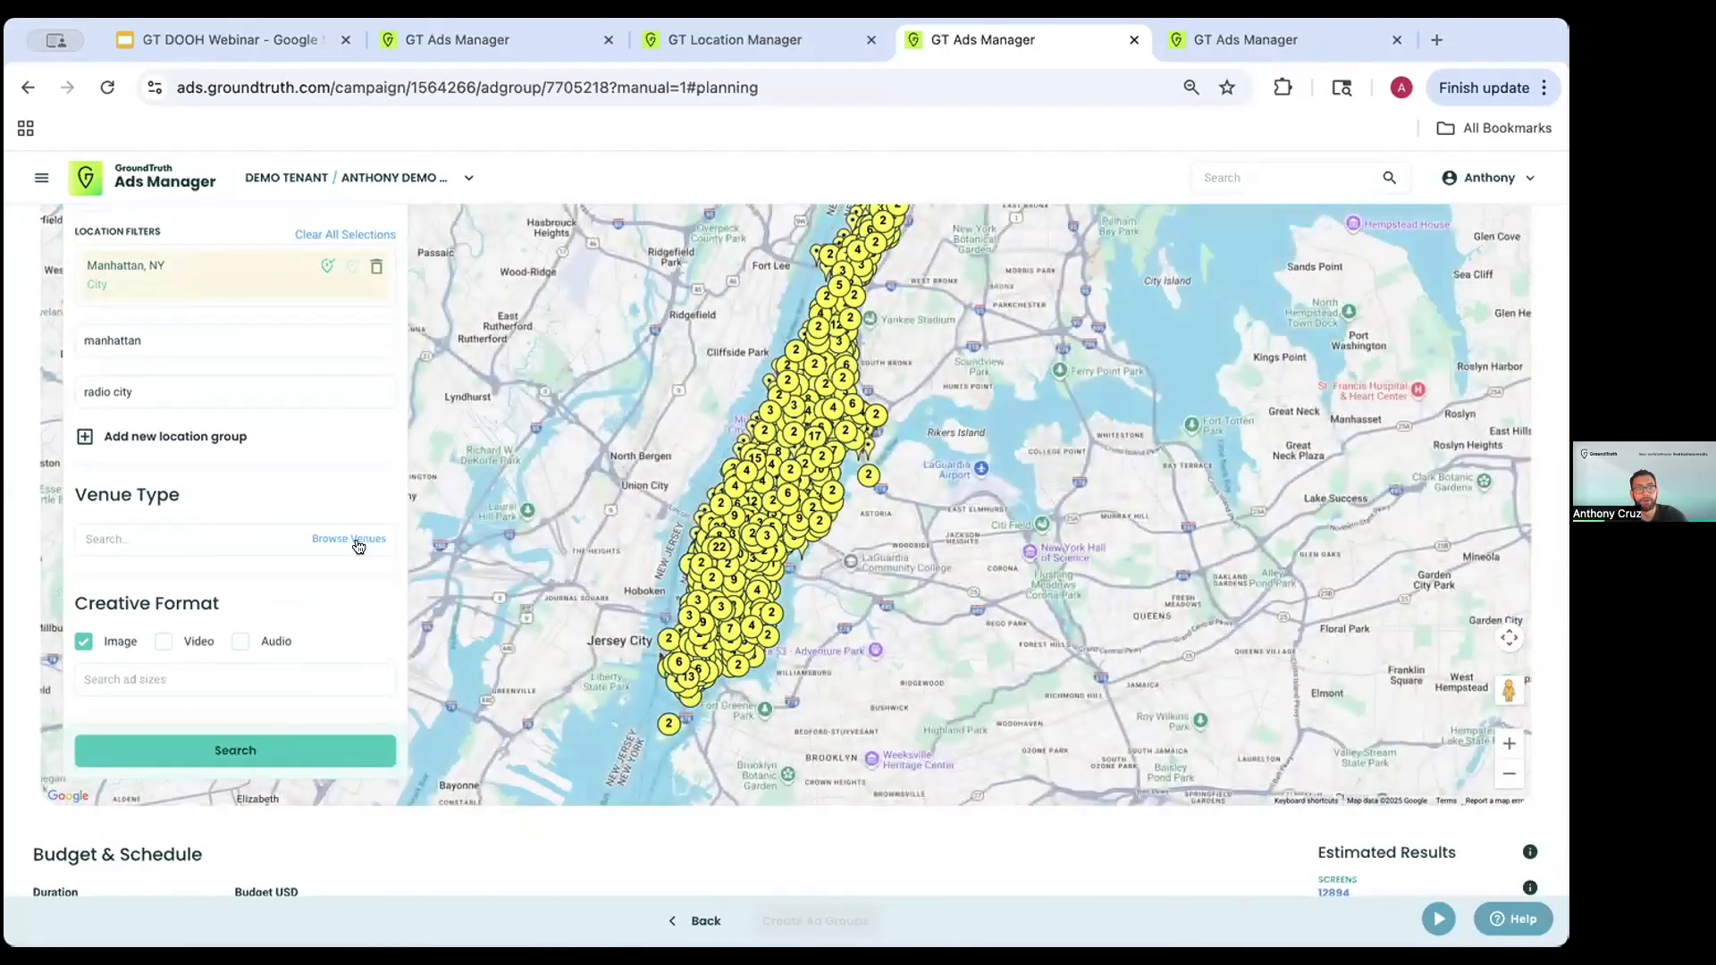
scroll(315, 517, "down", 1)
scroll(315, 520, "up", 2)
scroll(315, 520, "up", 1)
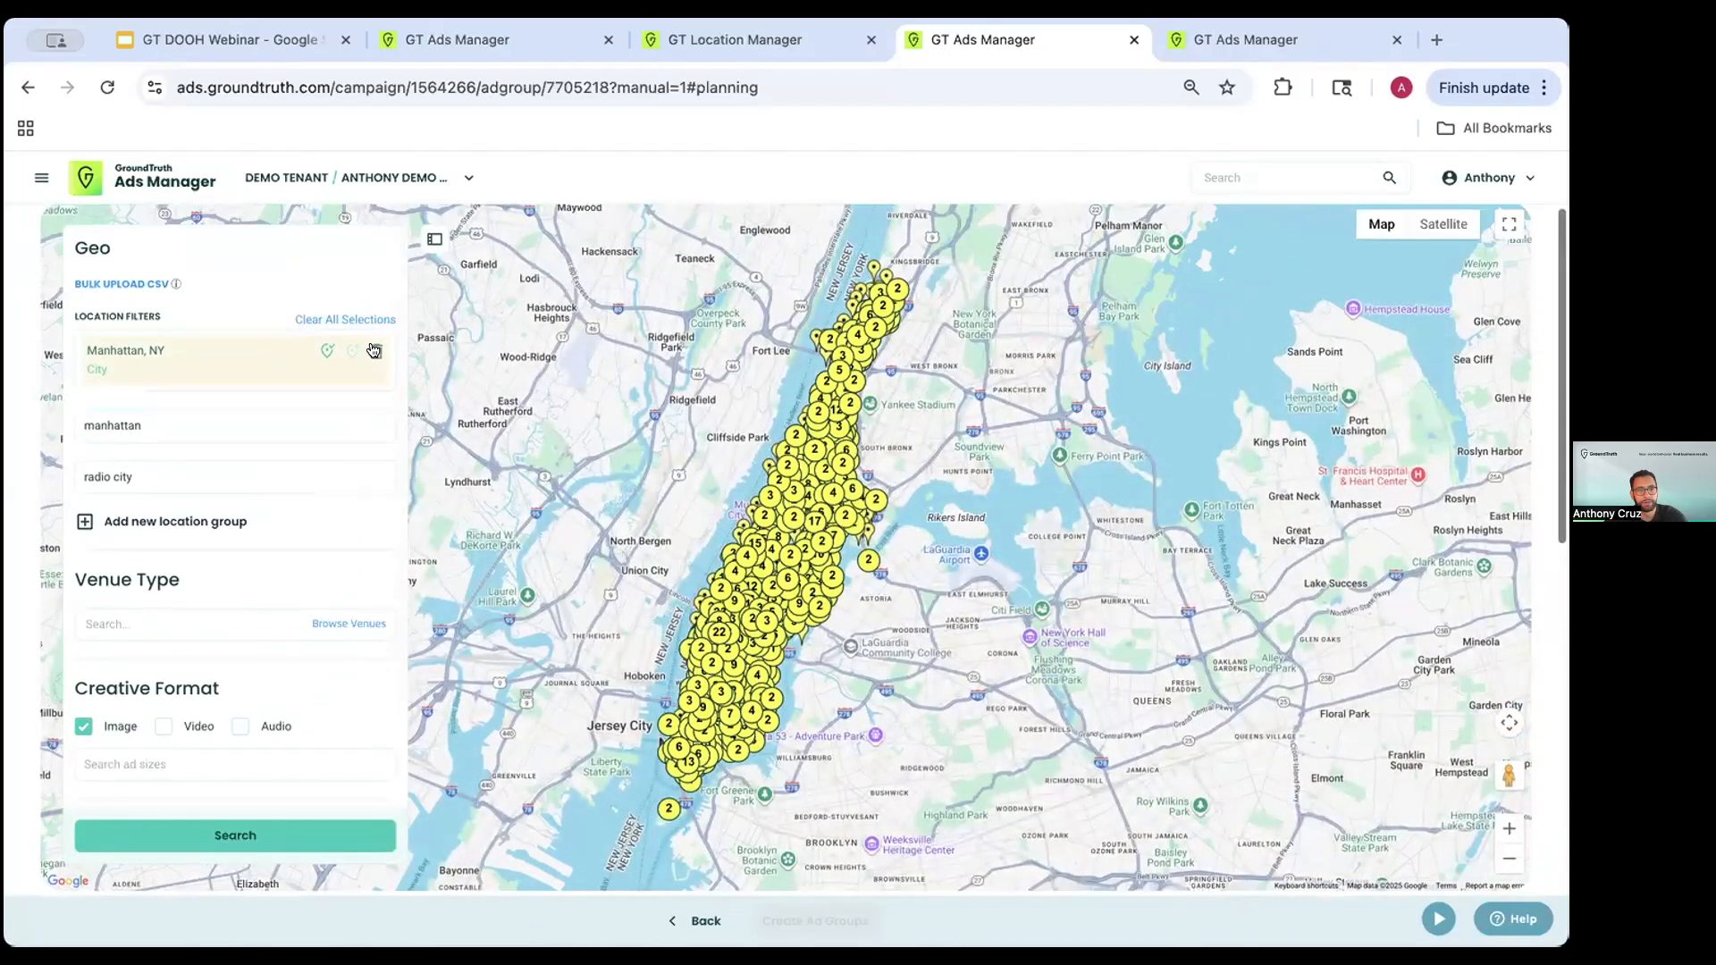
- Remove the Manhattan, NY location filter and clear the leftover search text from both geo fields
left_click(375, 348)
scroll(341, 390, "down", 1)
scroll(341, 390, "down", 3)
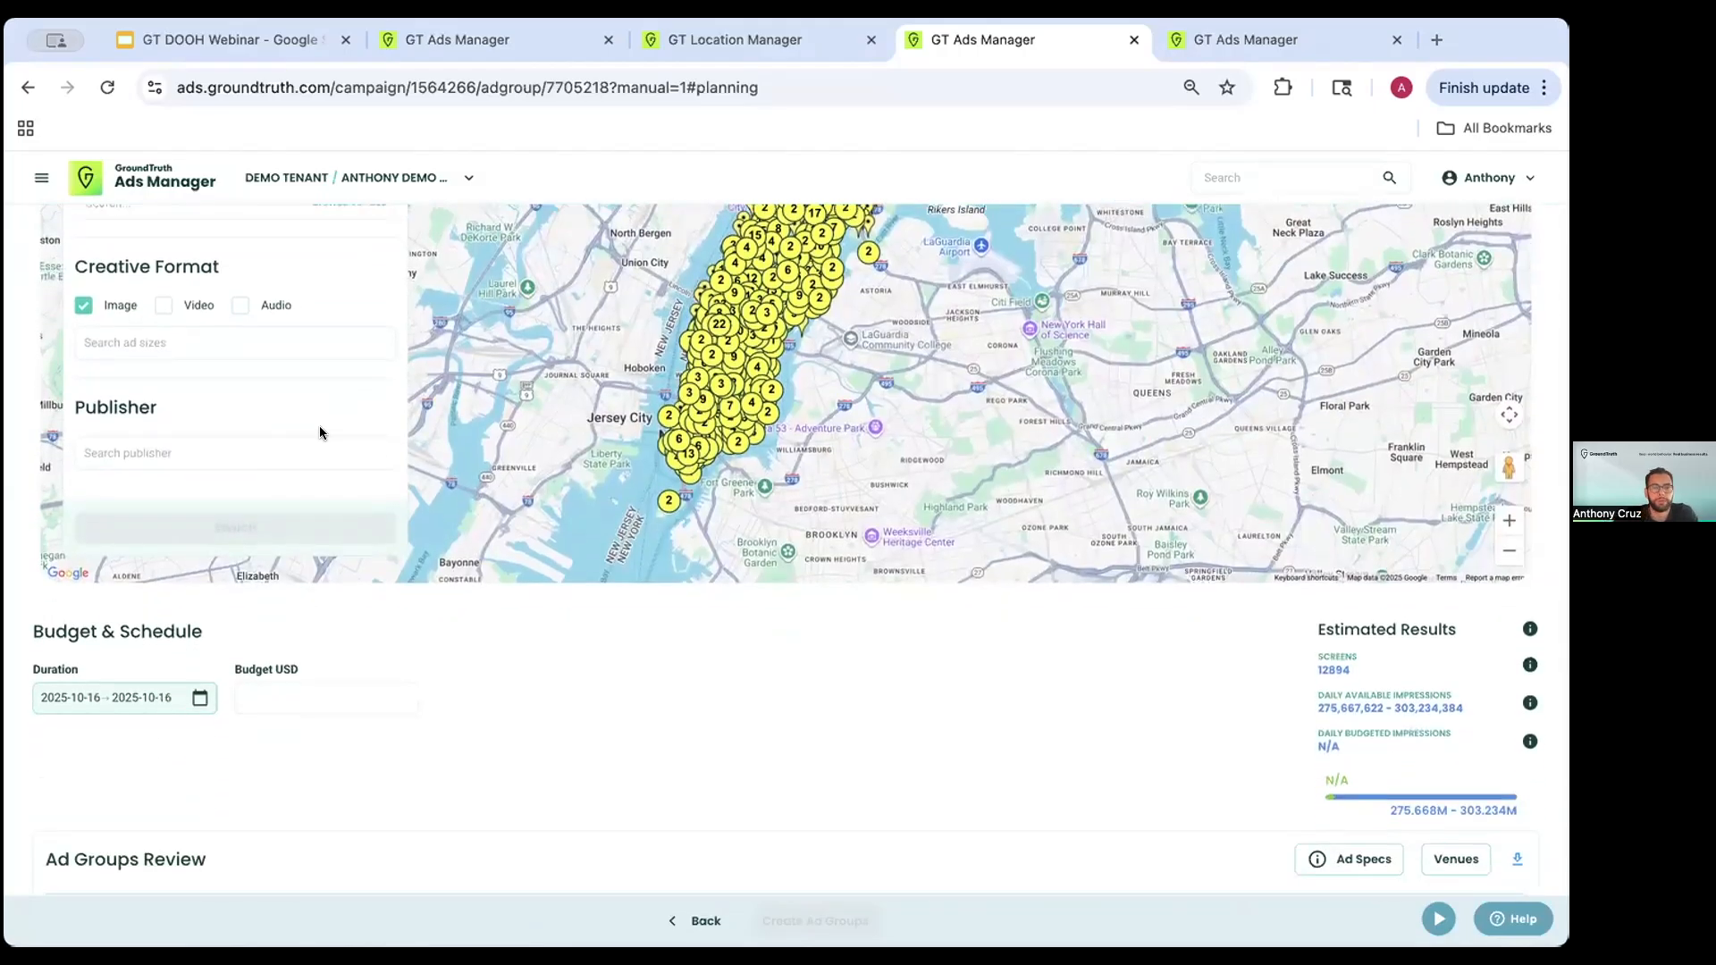
scroll(319, 426, "up", 5)
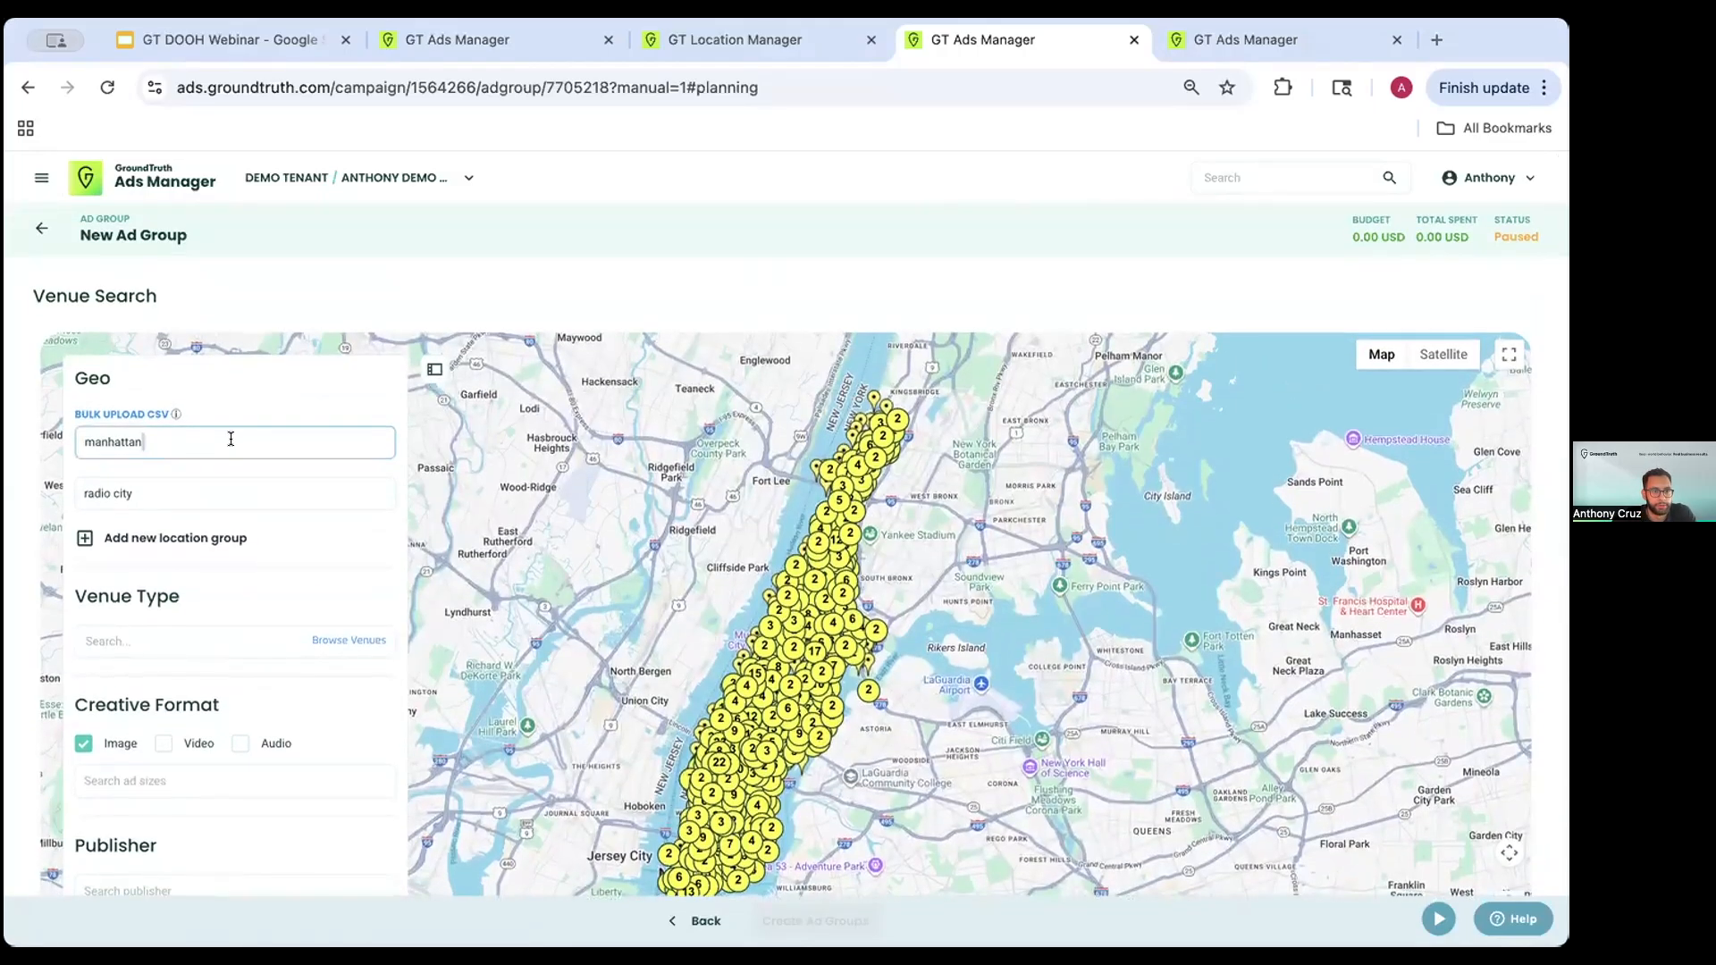
left_click(230, 443)
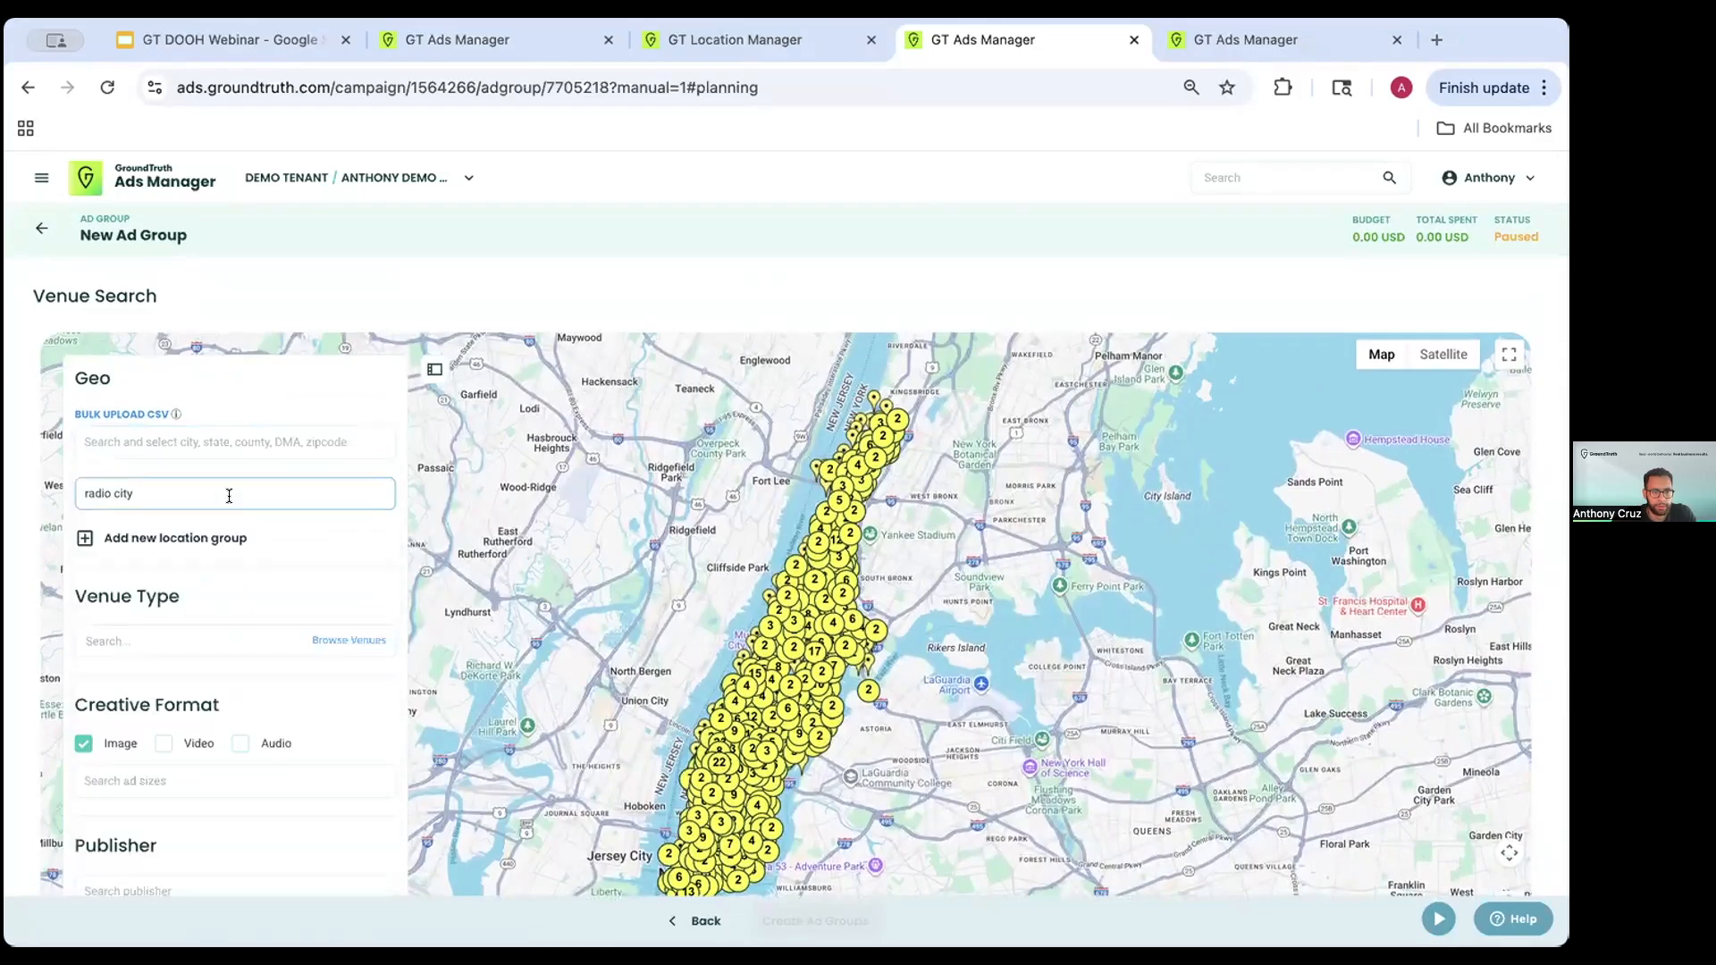
left_click(200, 490)
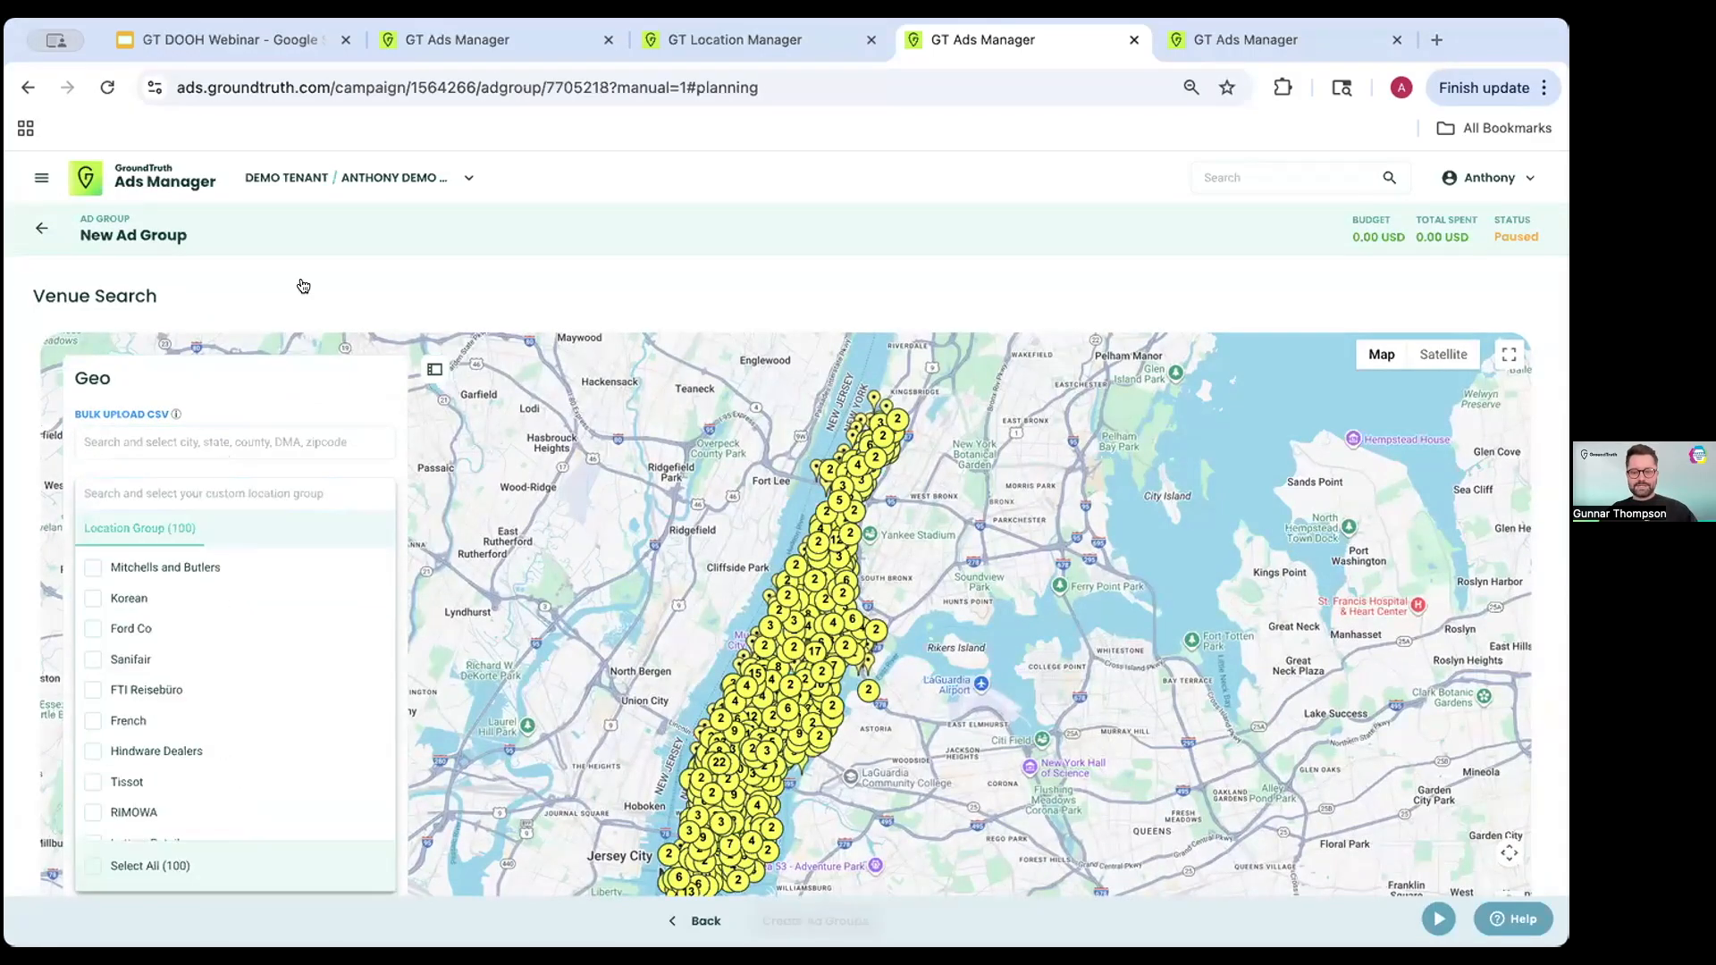
- Check the campaign summary and the Radio City Music Hall location preview, and return to the new ad group's venue search
left_click(454, 41)
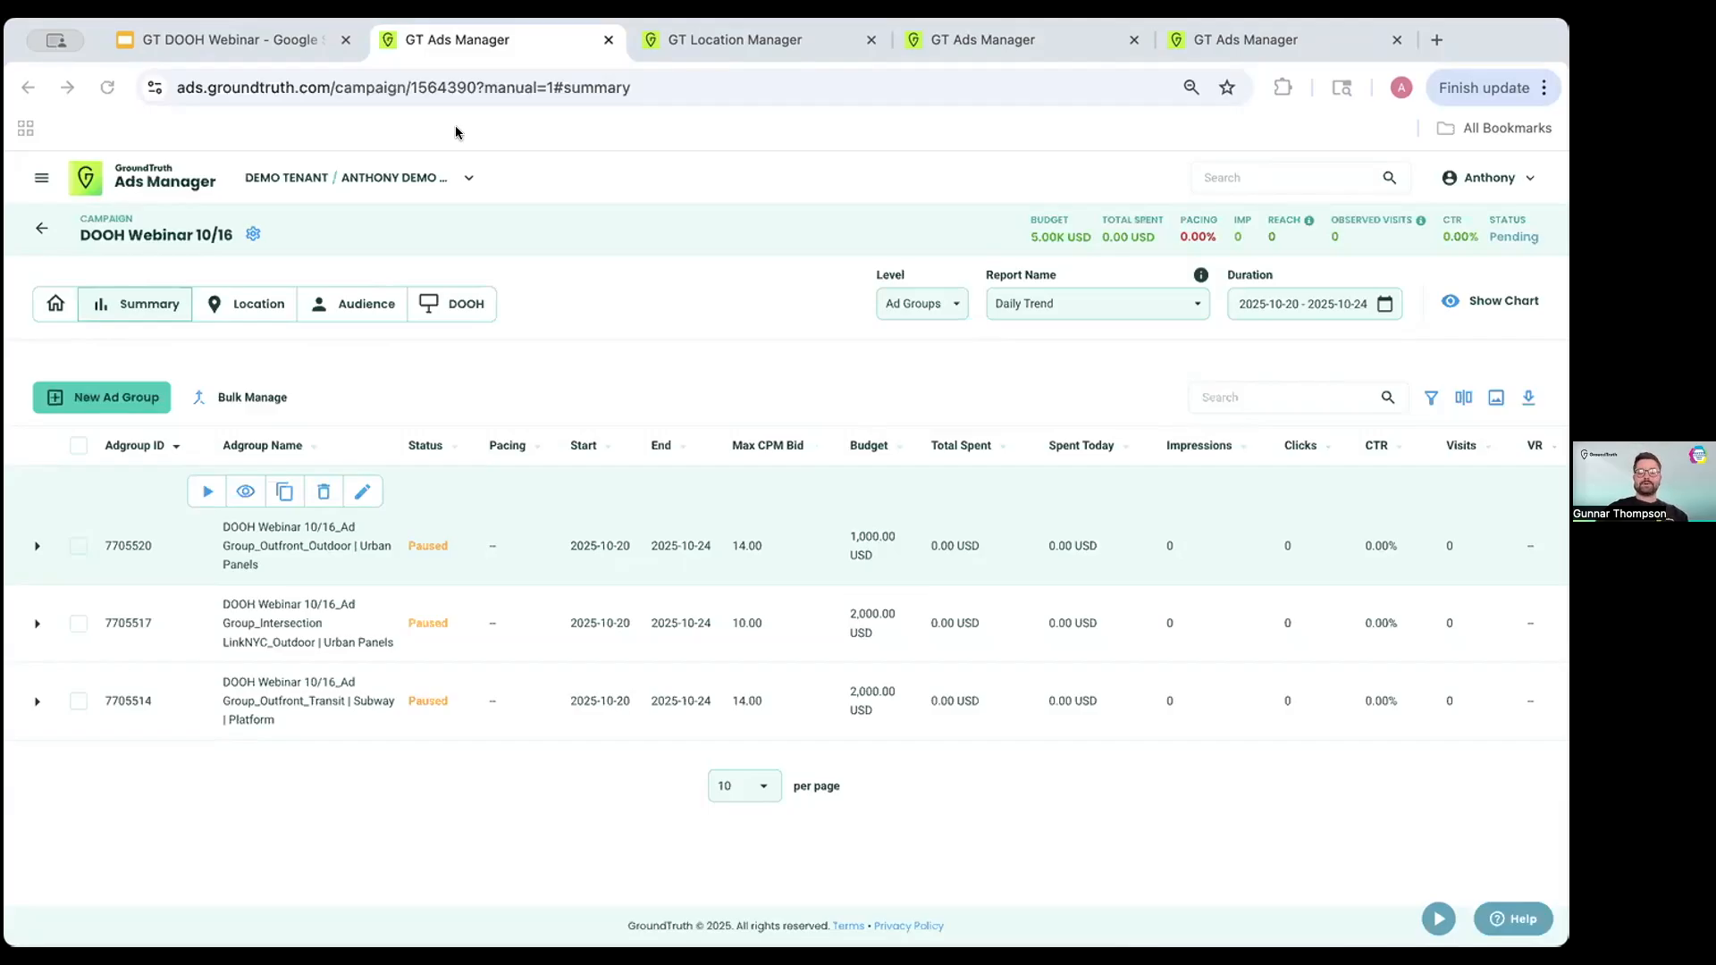
left_click(735, 39)
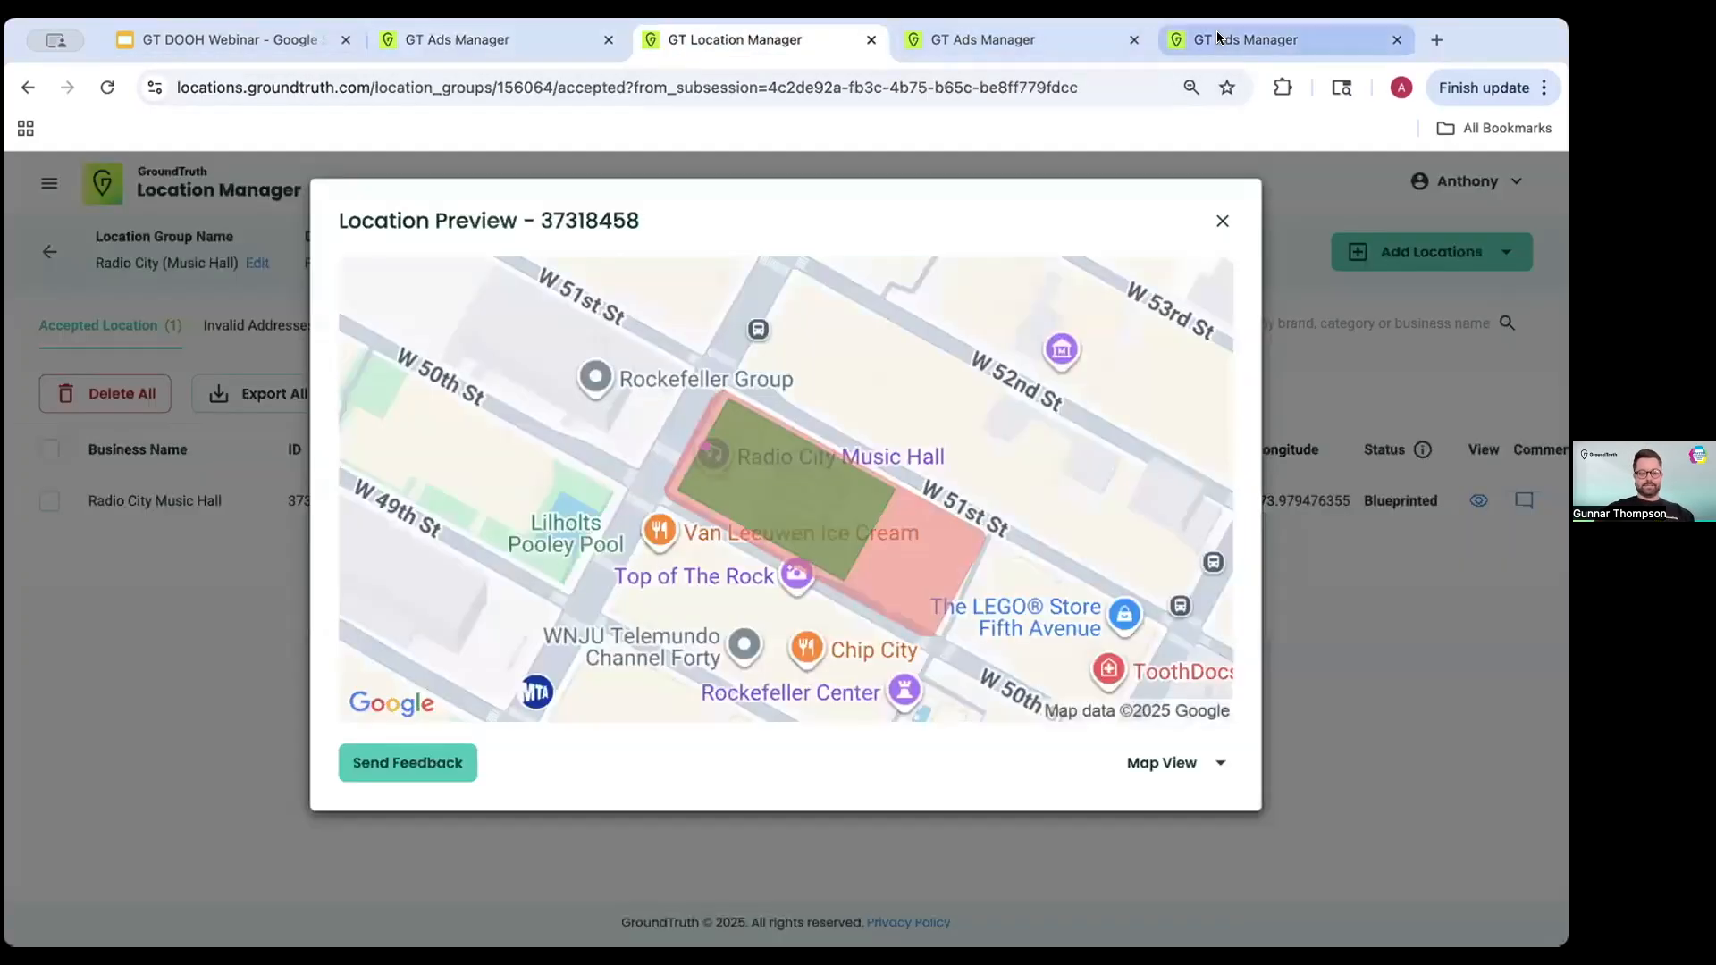
left_click(1005, 39)
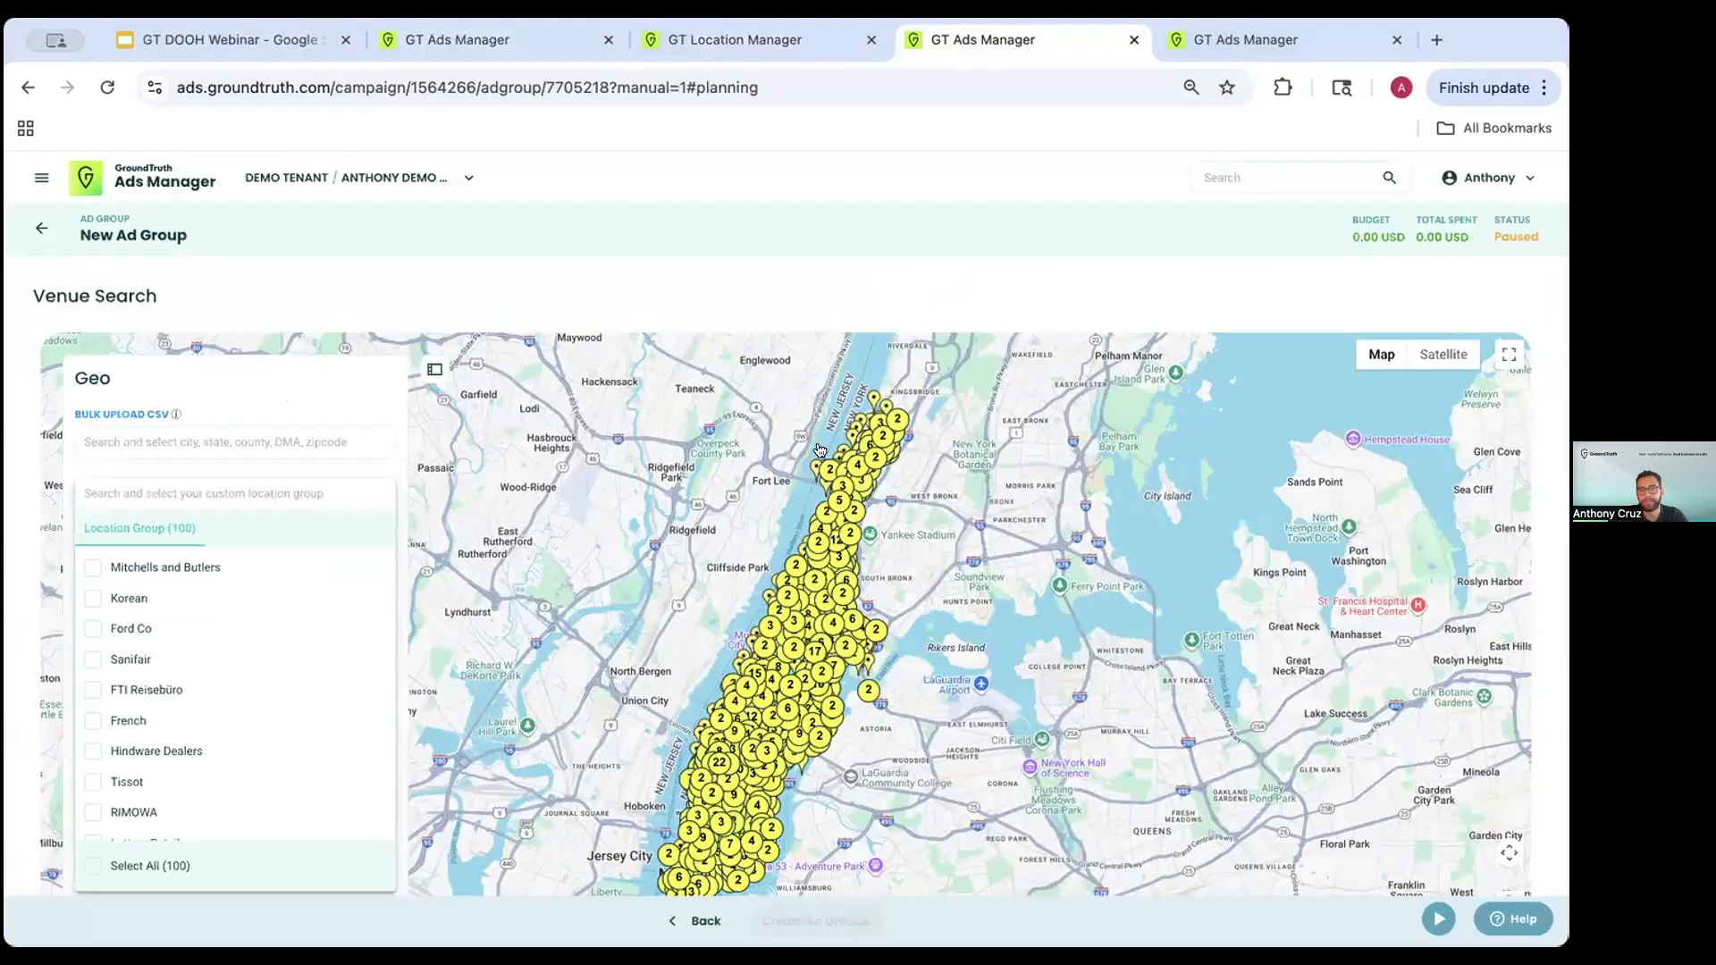
- Search the custom location groups for "radio city" again and reselect Radio City (Music Hall)
left_click(229, 487)
type("radio")
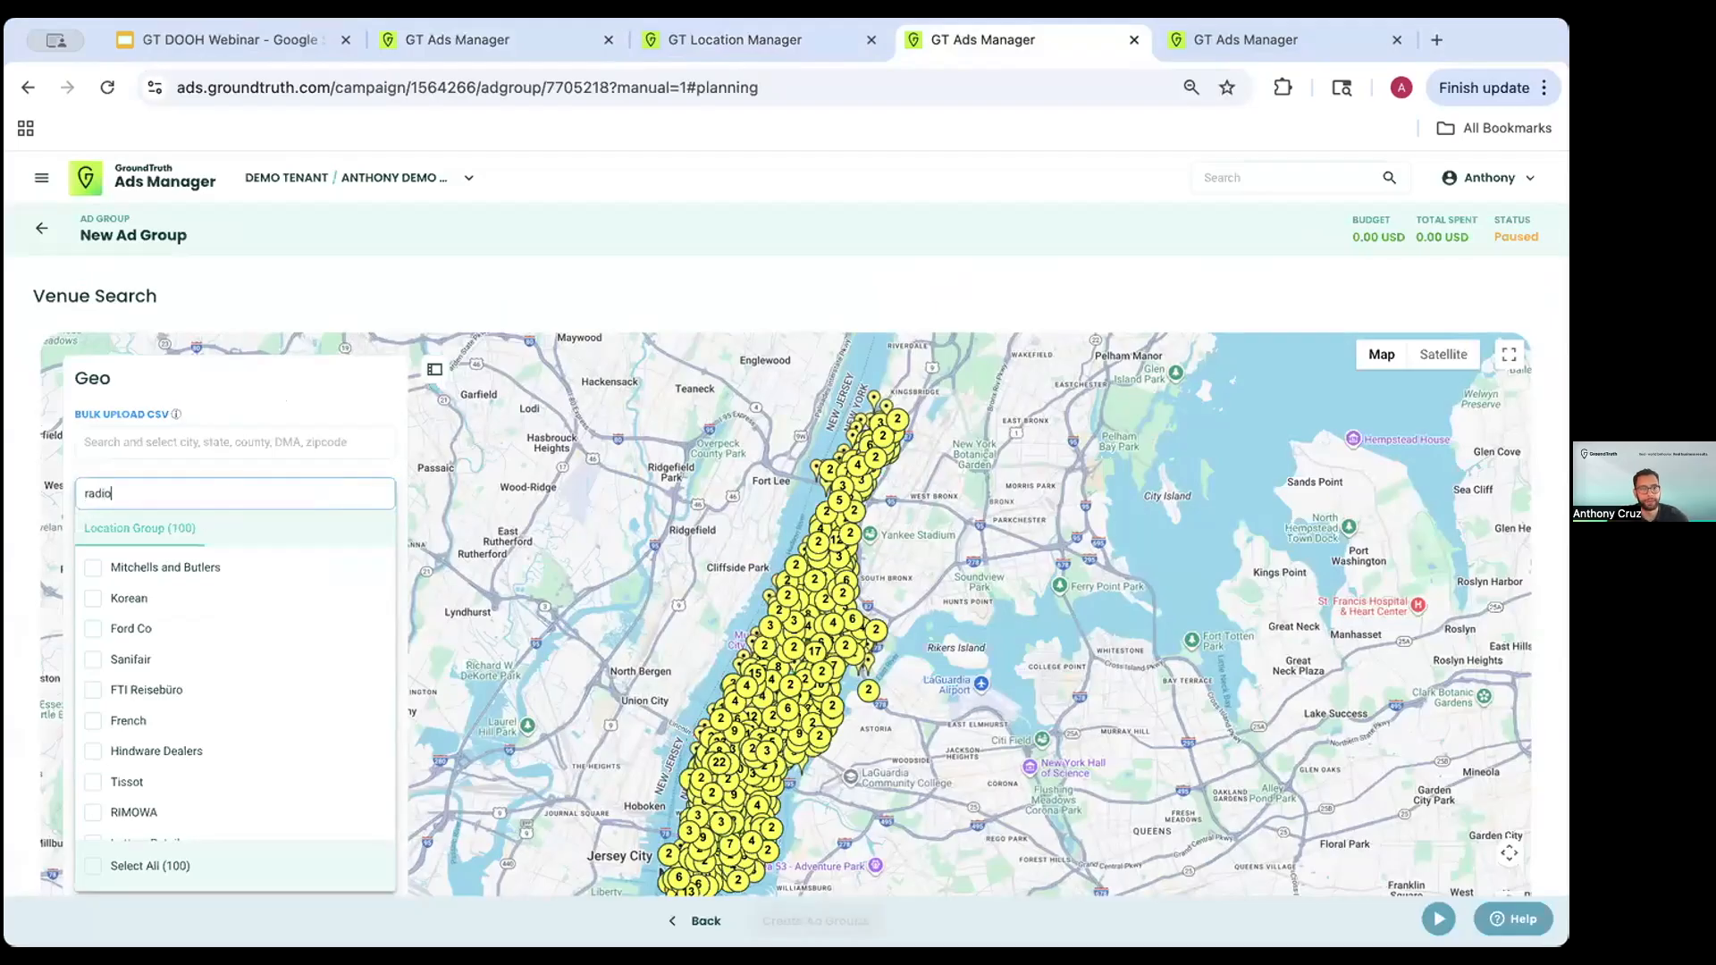
type(" city")
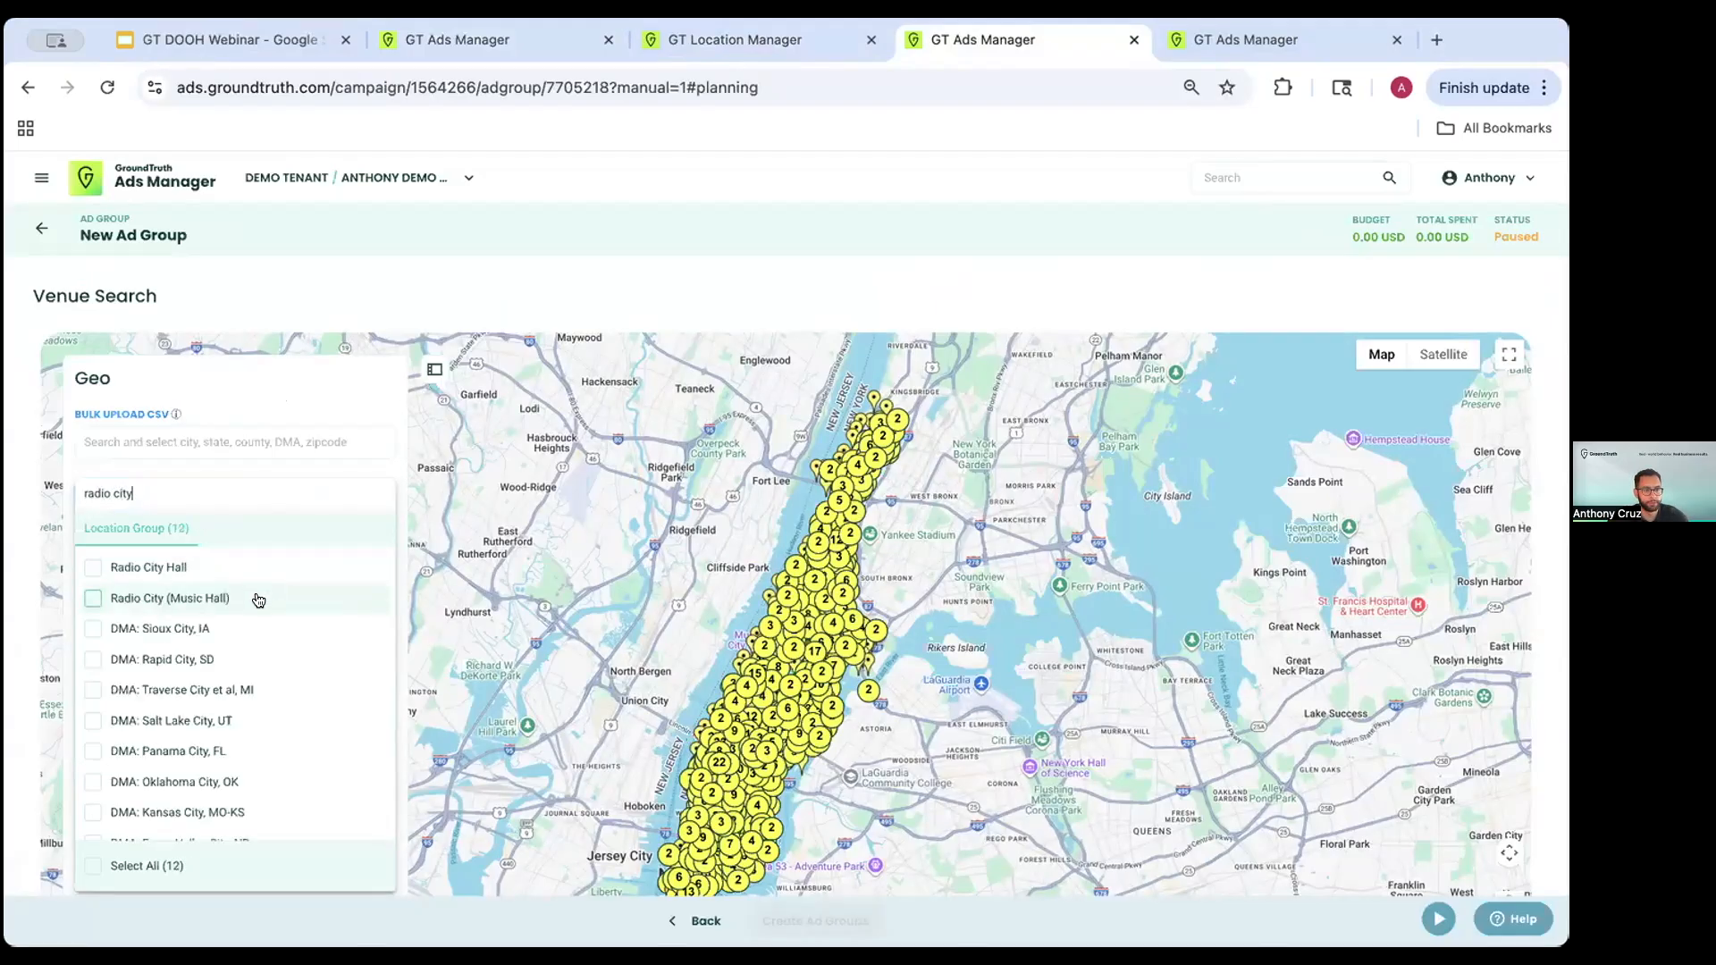
left_click(260, 598)
- Set the reselected Radio City (Music Hall) group's radius to 0.5 miles and rerun the venue search
double_click(241, 560)
key("BackSpace")
type(".25")
left_click(254, 483)
scroll(254, 483, "down", 4)
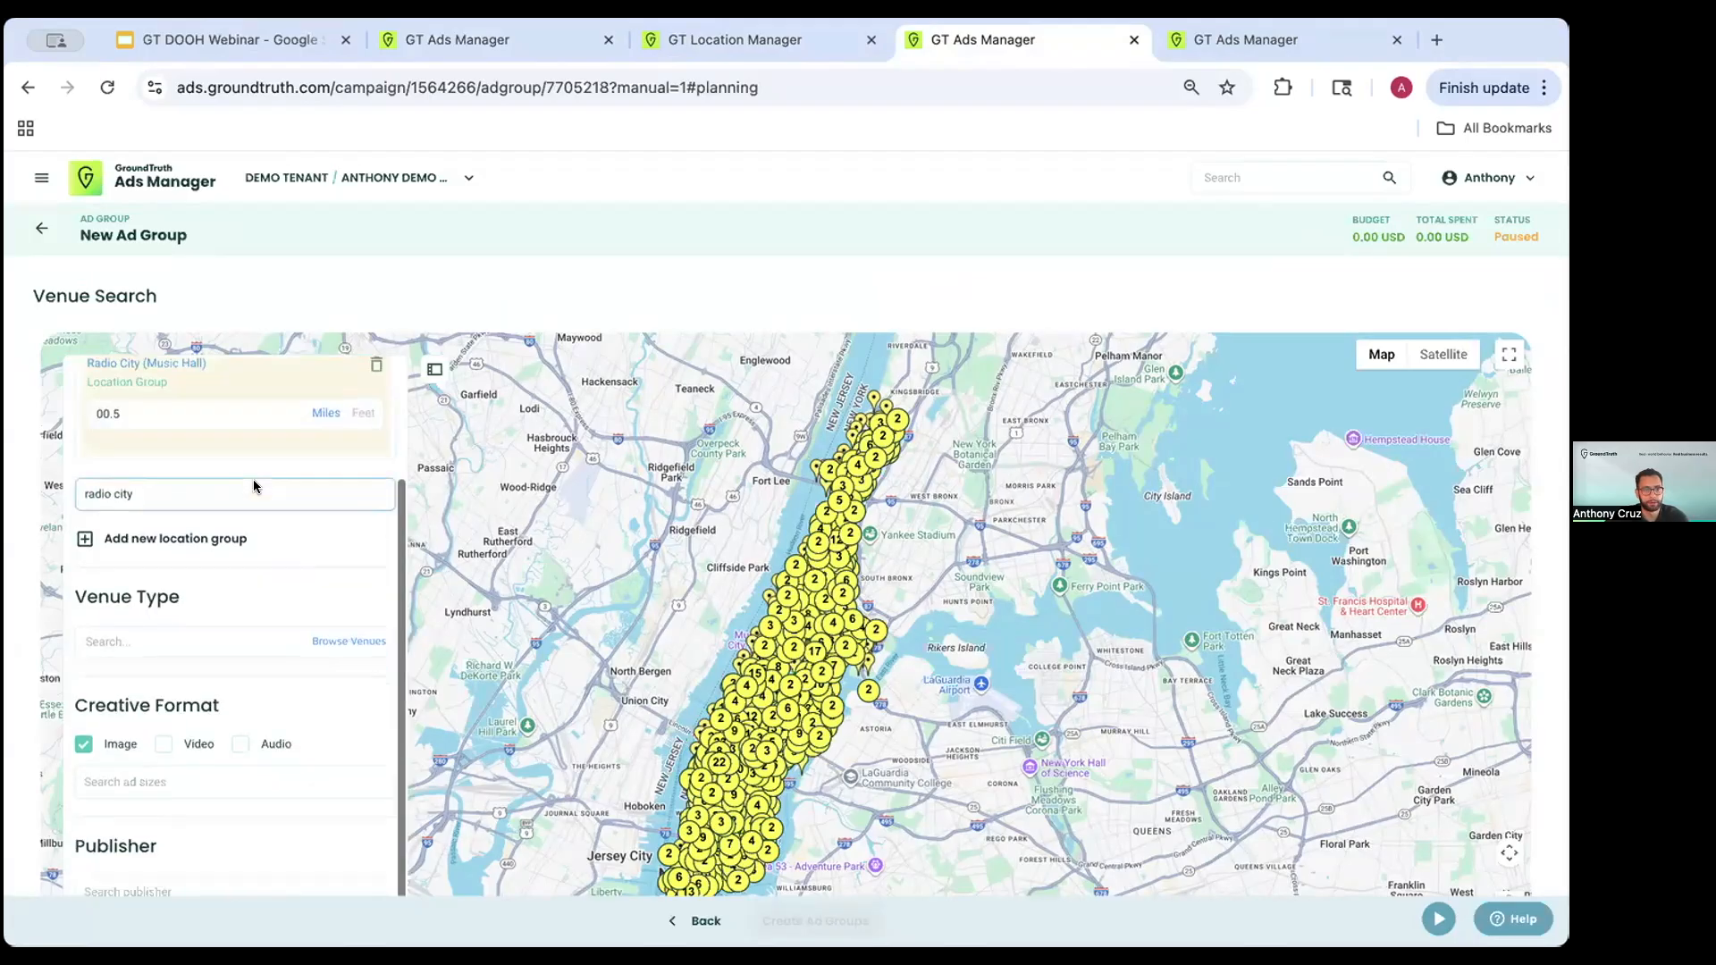
scroll(254, 485, "down", 2)
left_click(238, 609)
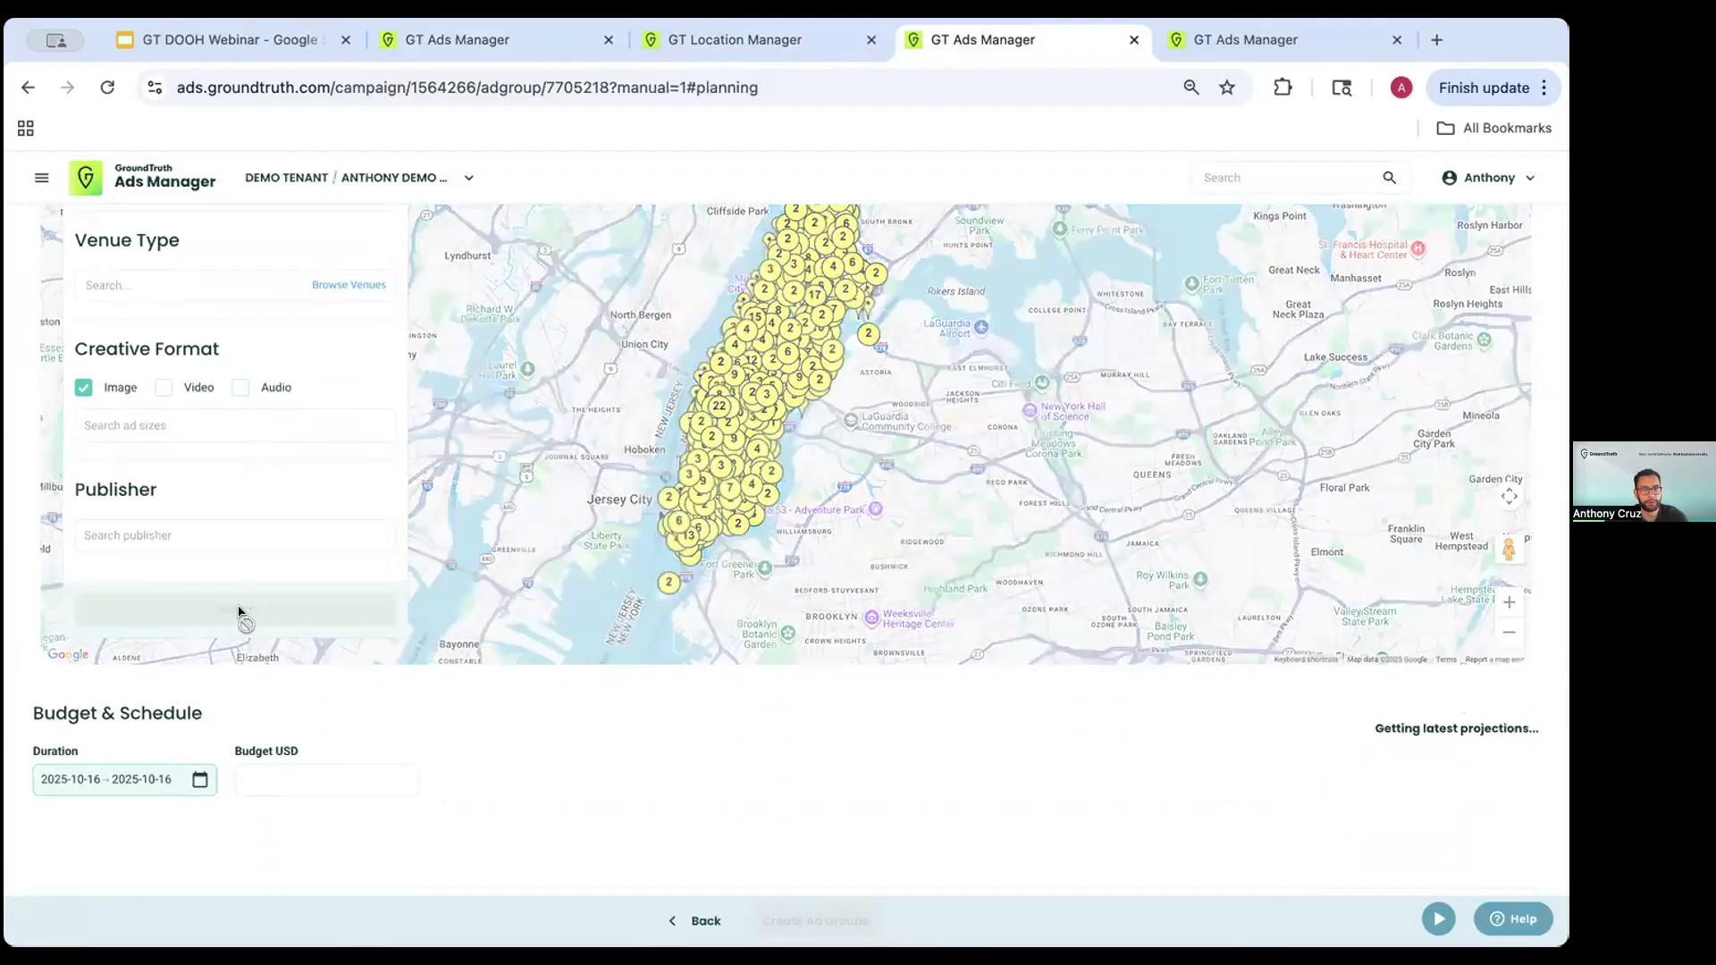
scroll(699, 779, "up", 1)
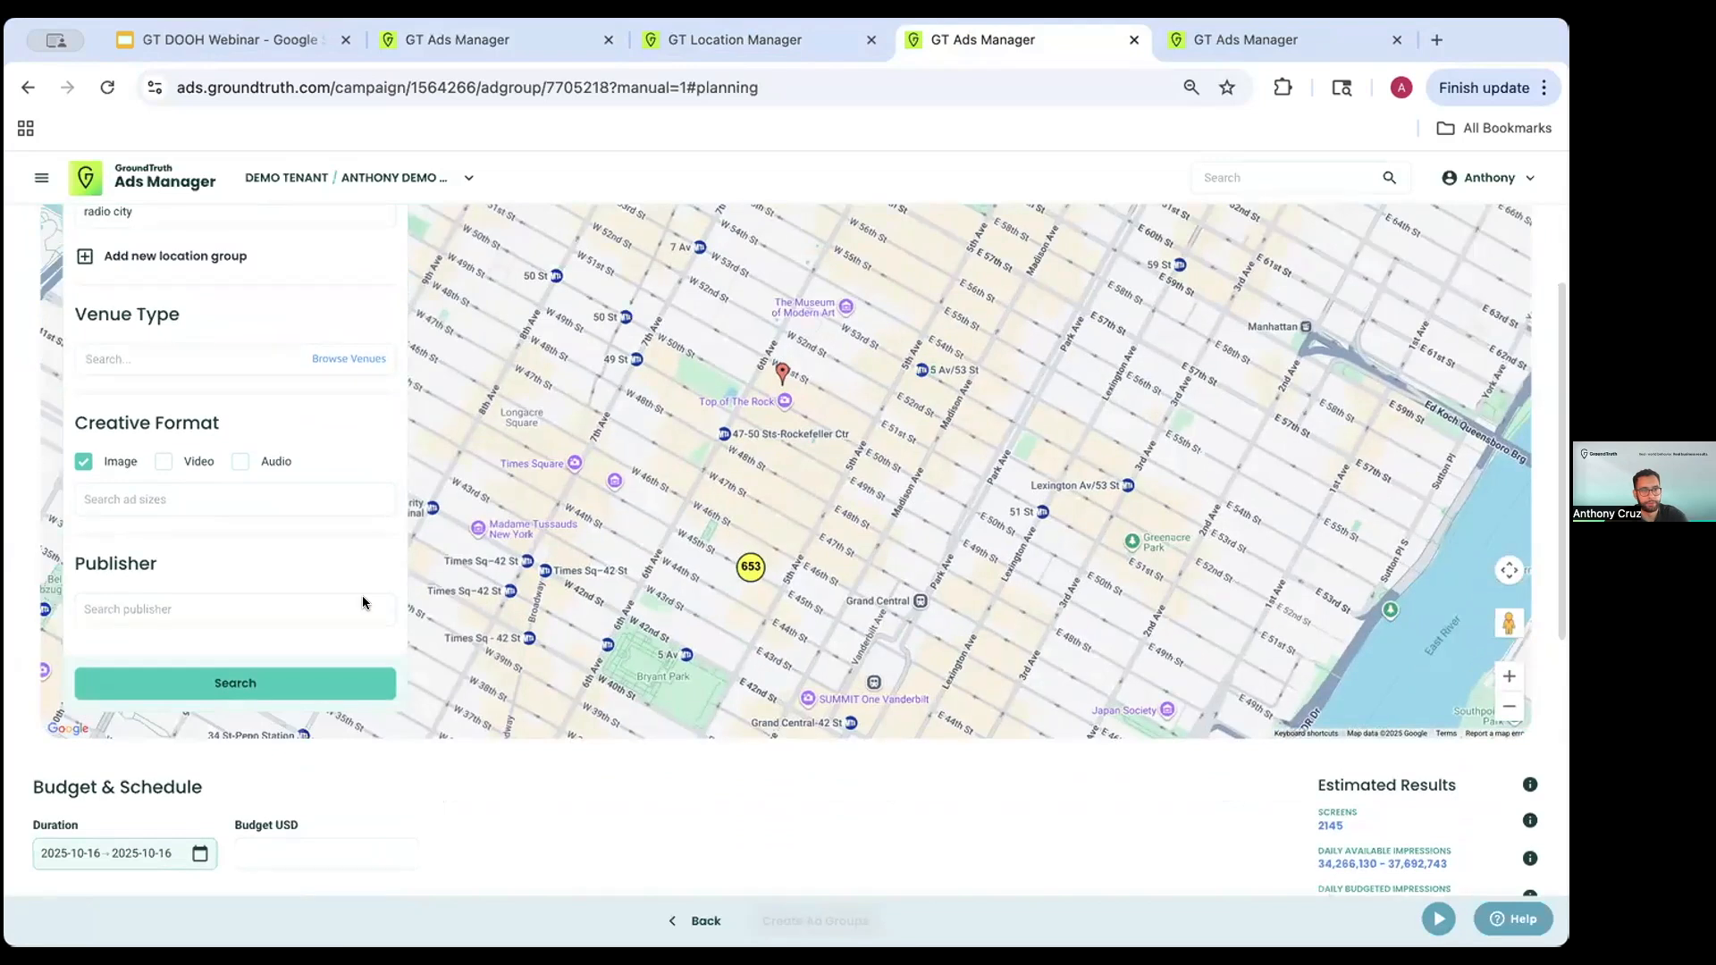
scroll(364, 602, "up", 2)
- Browse the venue types and add Billboards and Urban Panels from the Outdoor category
left_click(205, 554)
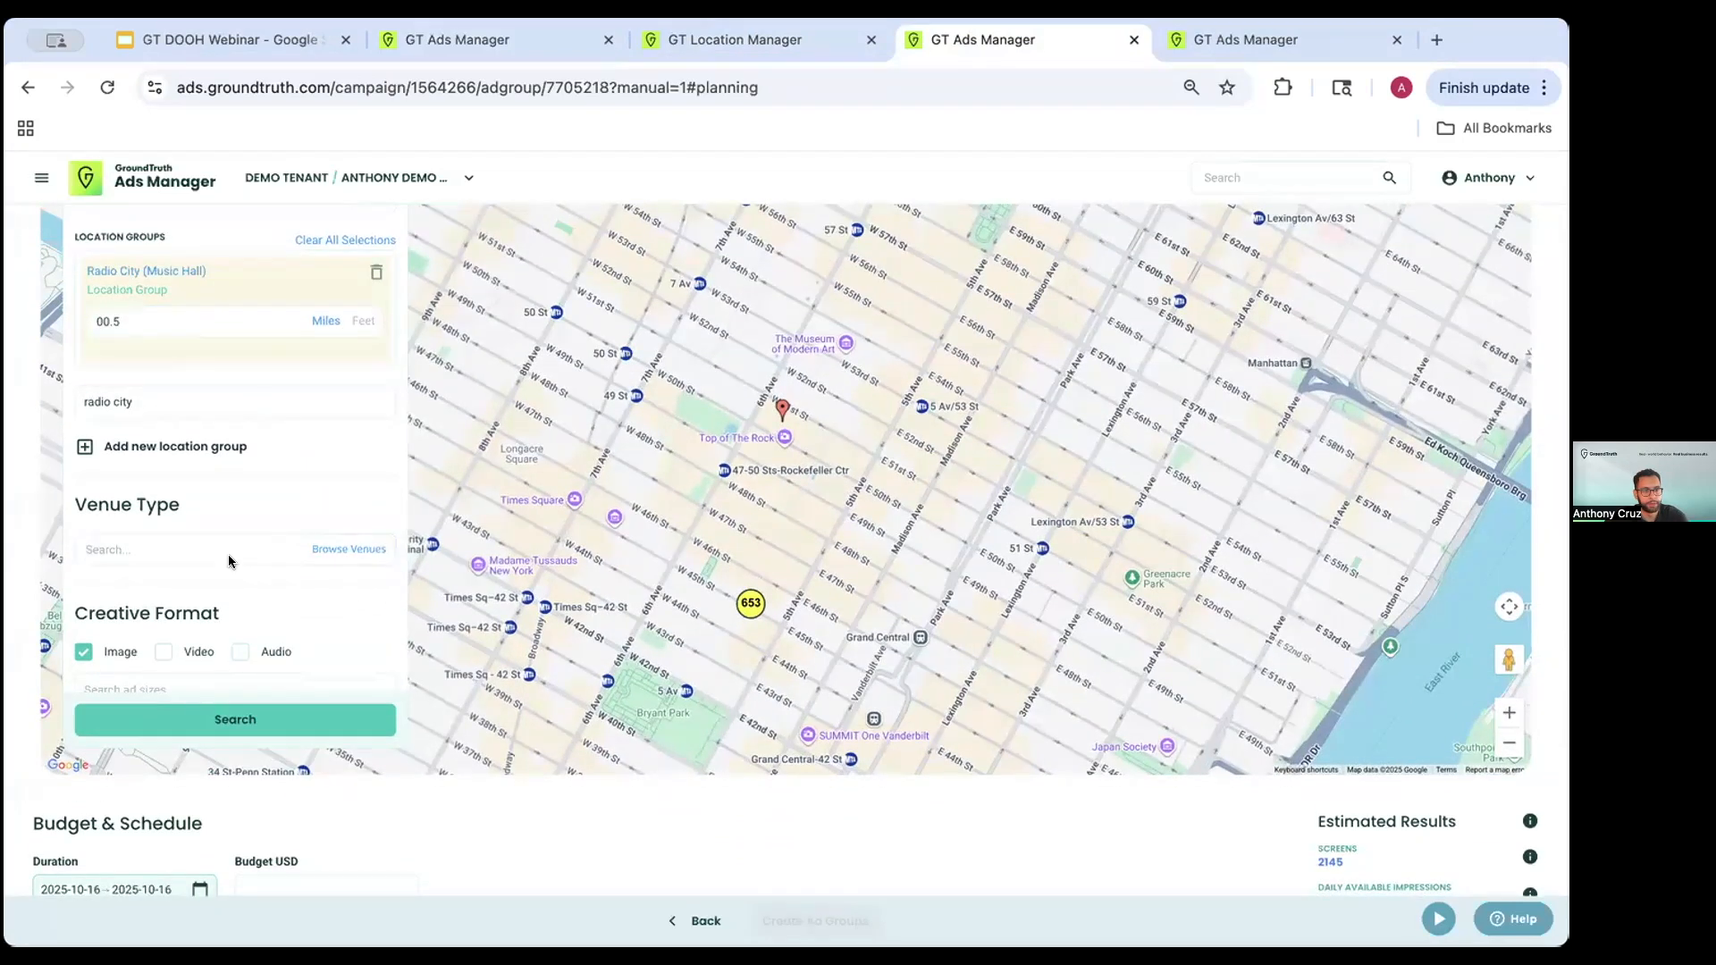
left_click(329, 549)
scroll(295, 554, "down", 3)
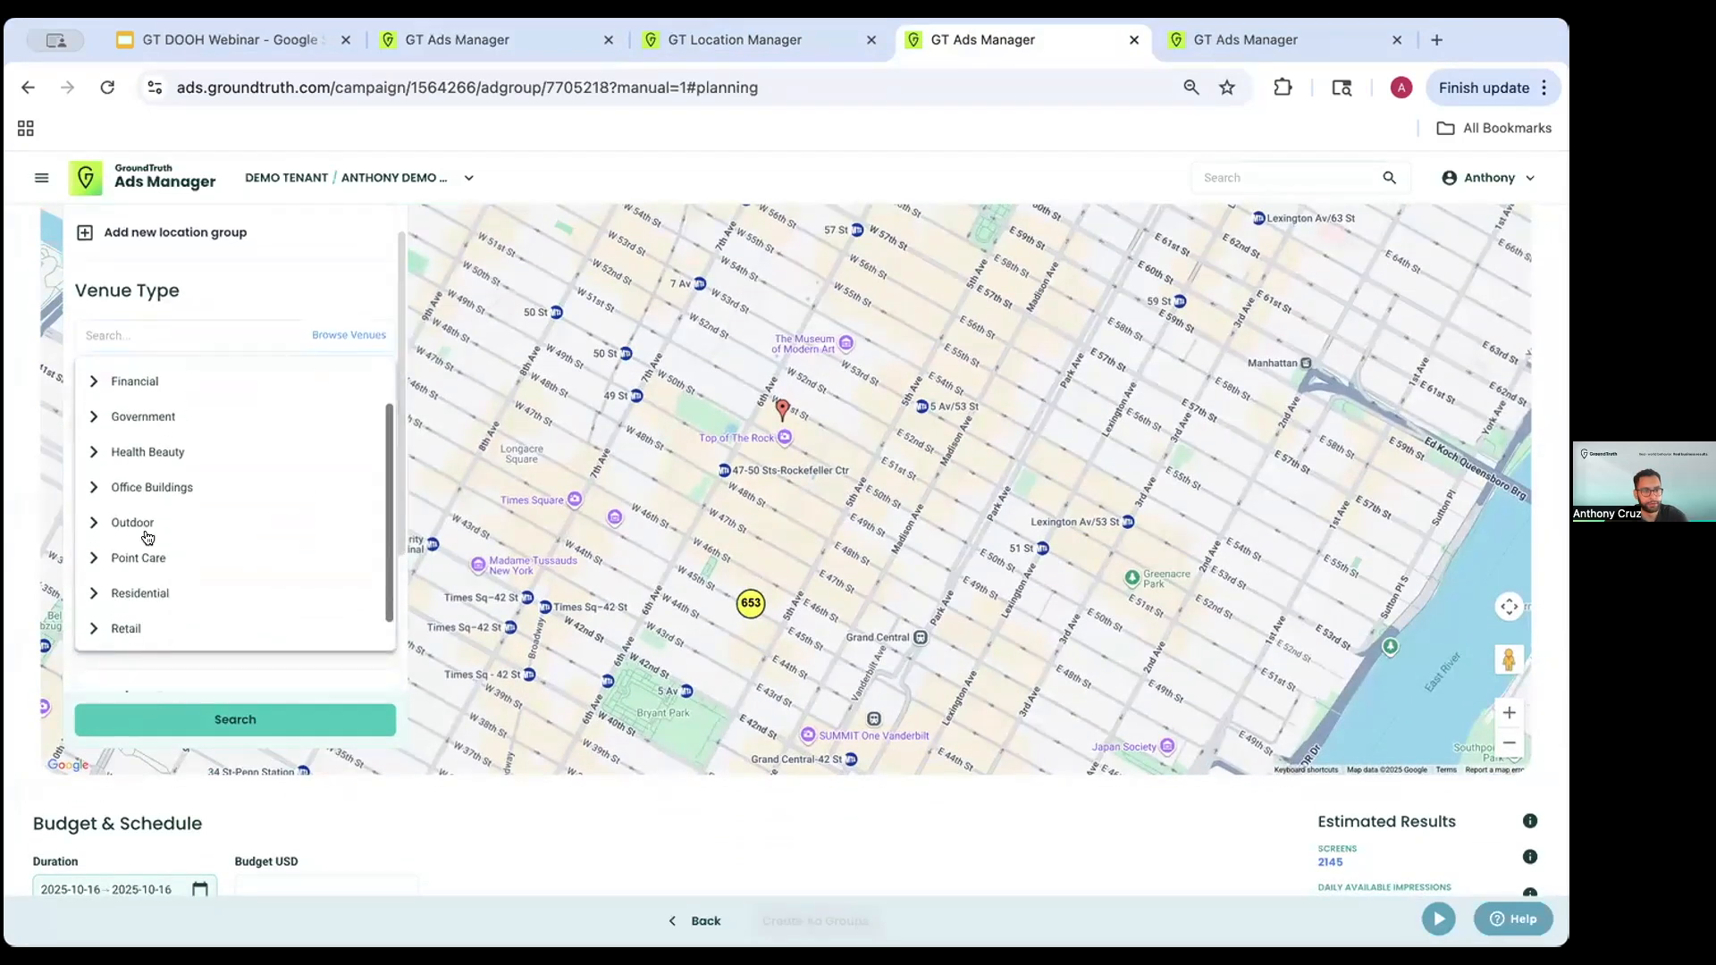
left_click(92, 520)
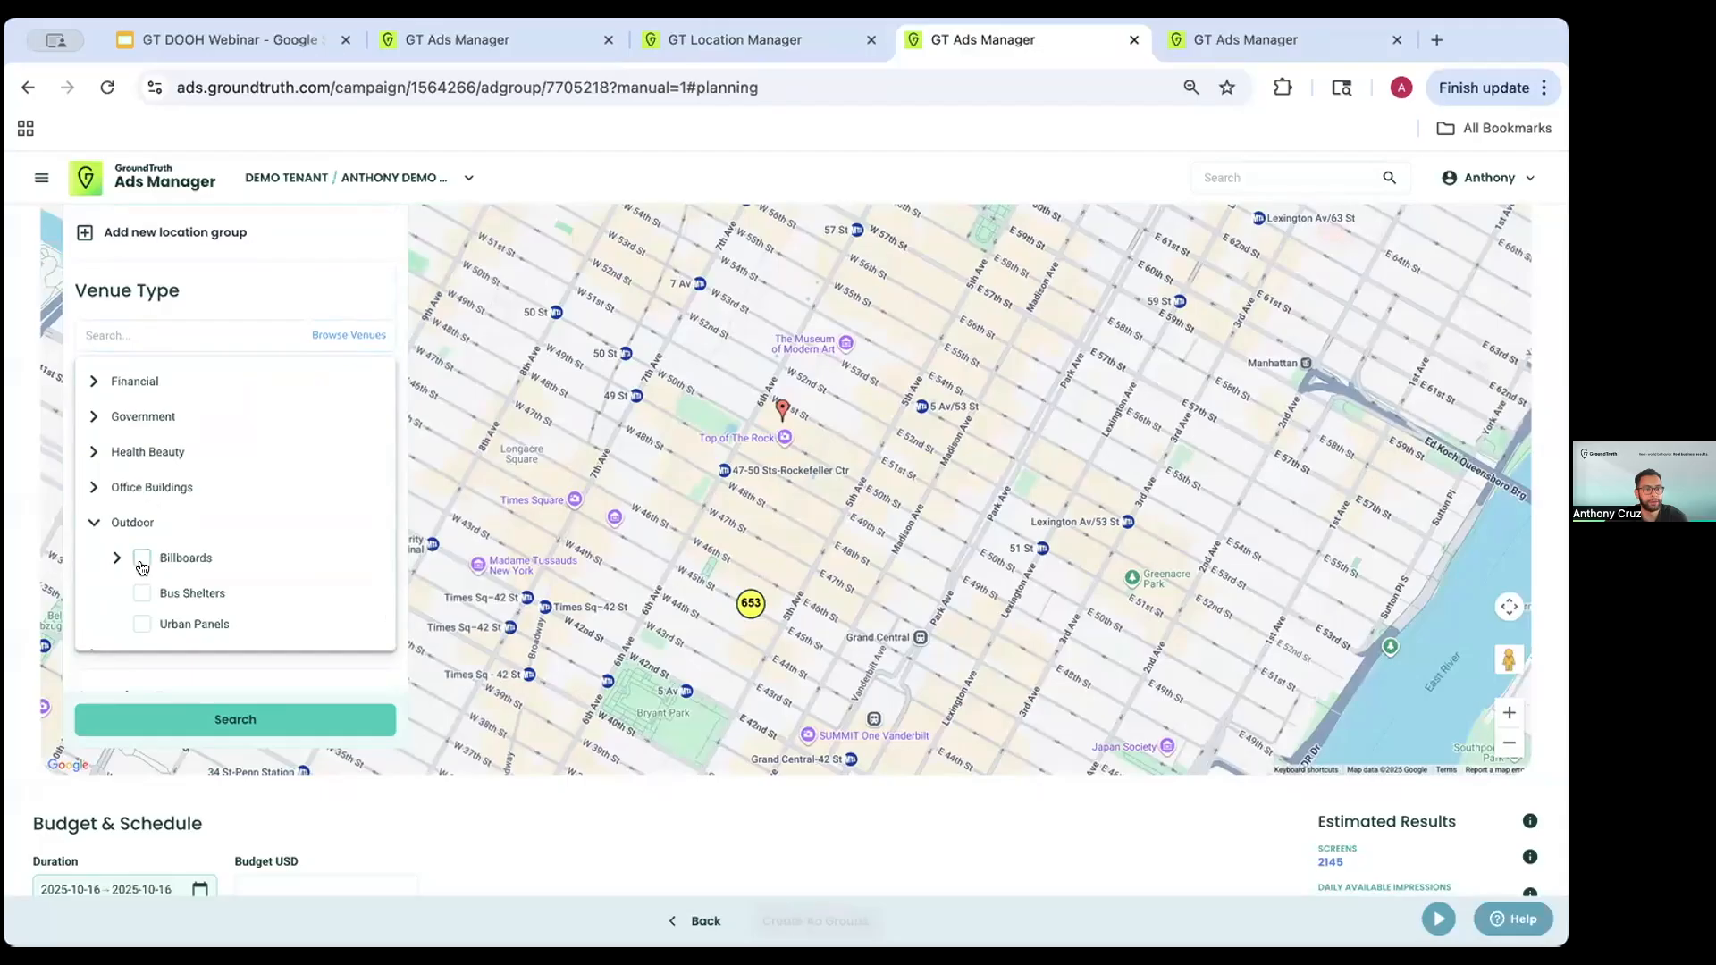
left_click(140, 562)
scroll(195, 543, "down", 5)
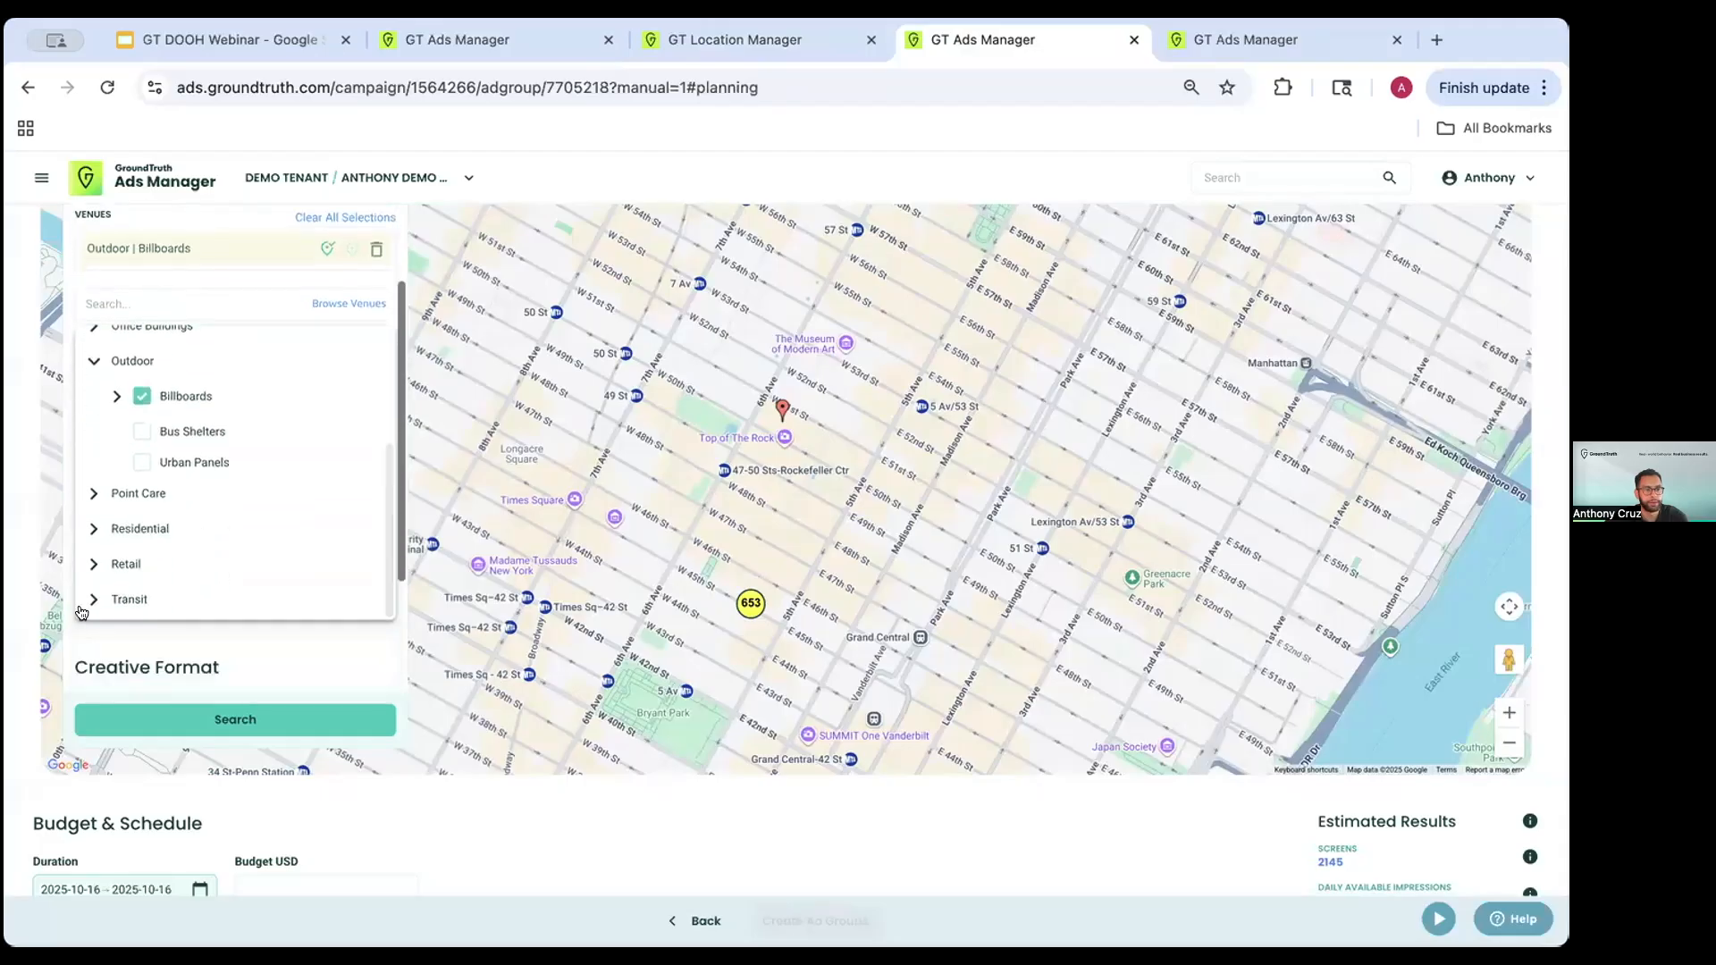
left_click(141, 462)
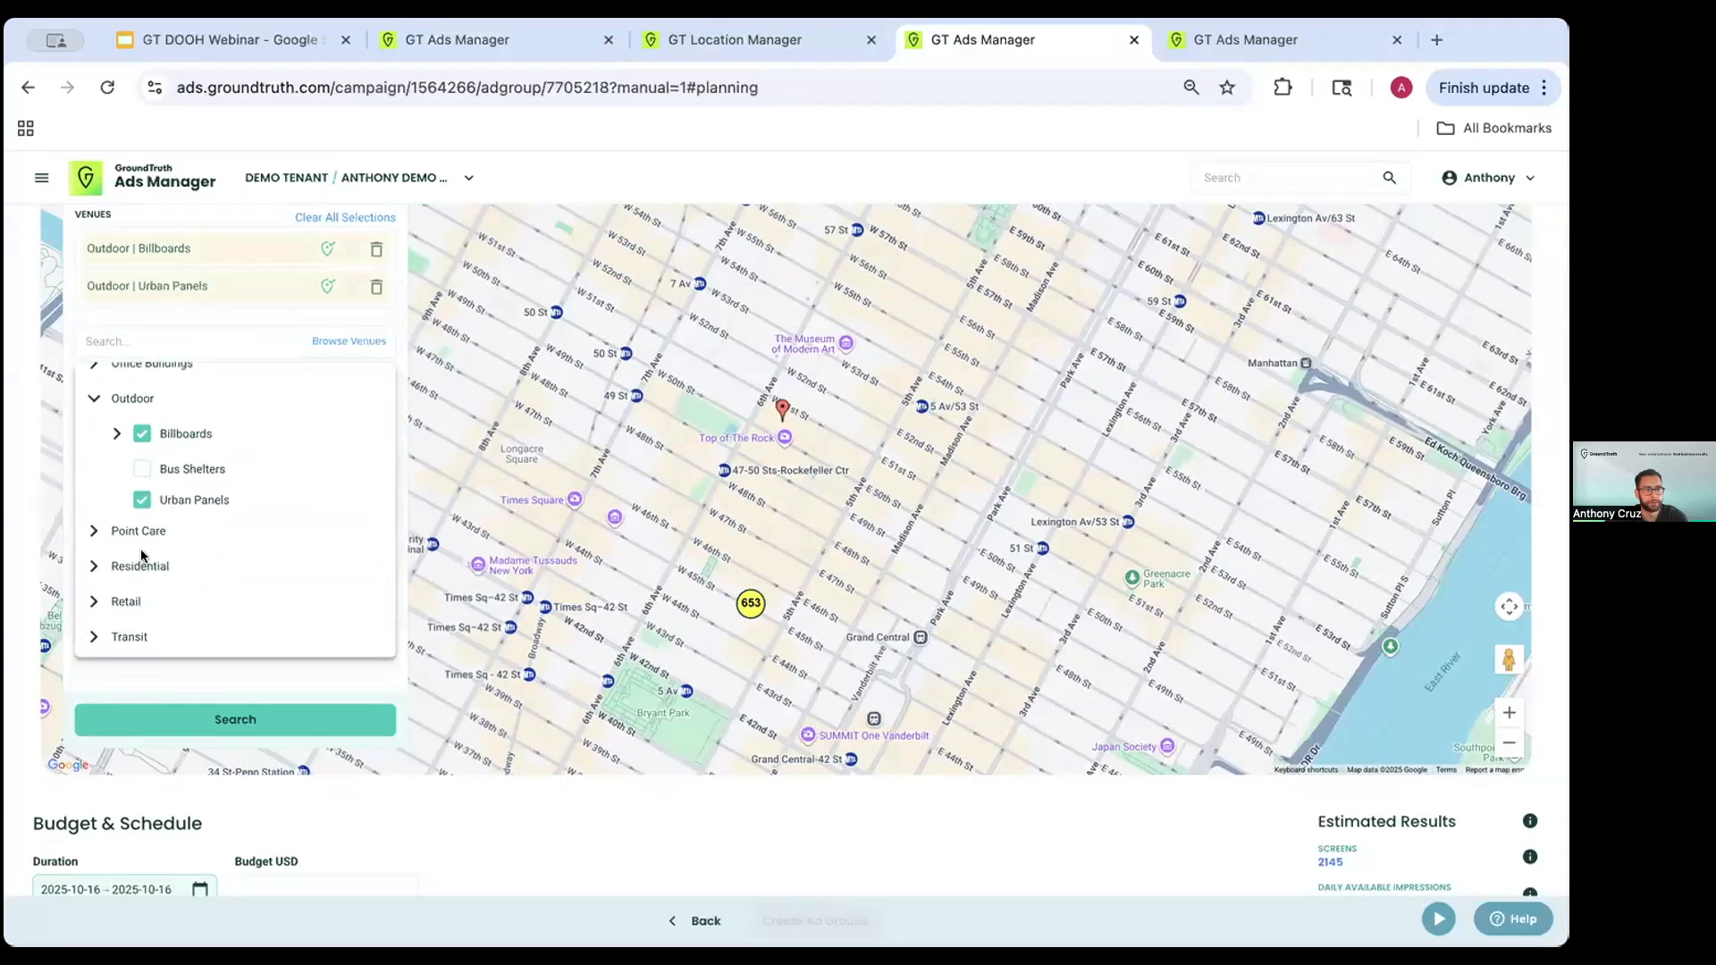
- Add the Subway venue type from the Transit category
left_click(93, 586)
scroll(134, 536, "down", 4)
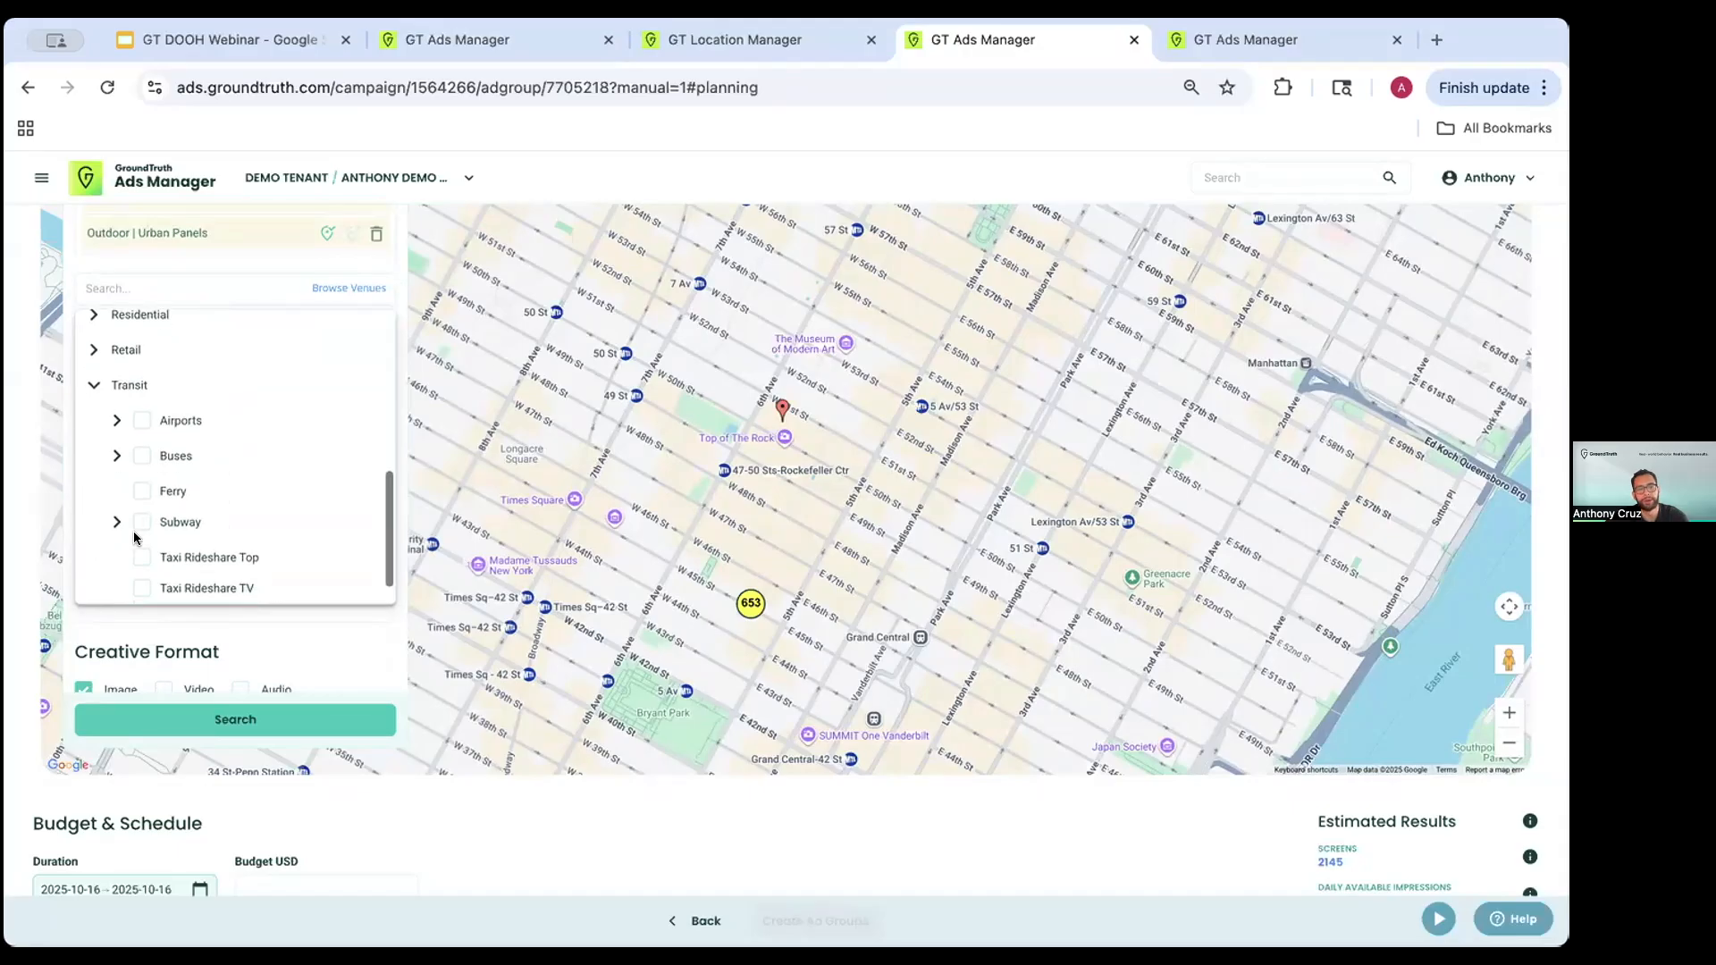
left_click(142, 487)
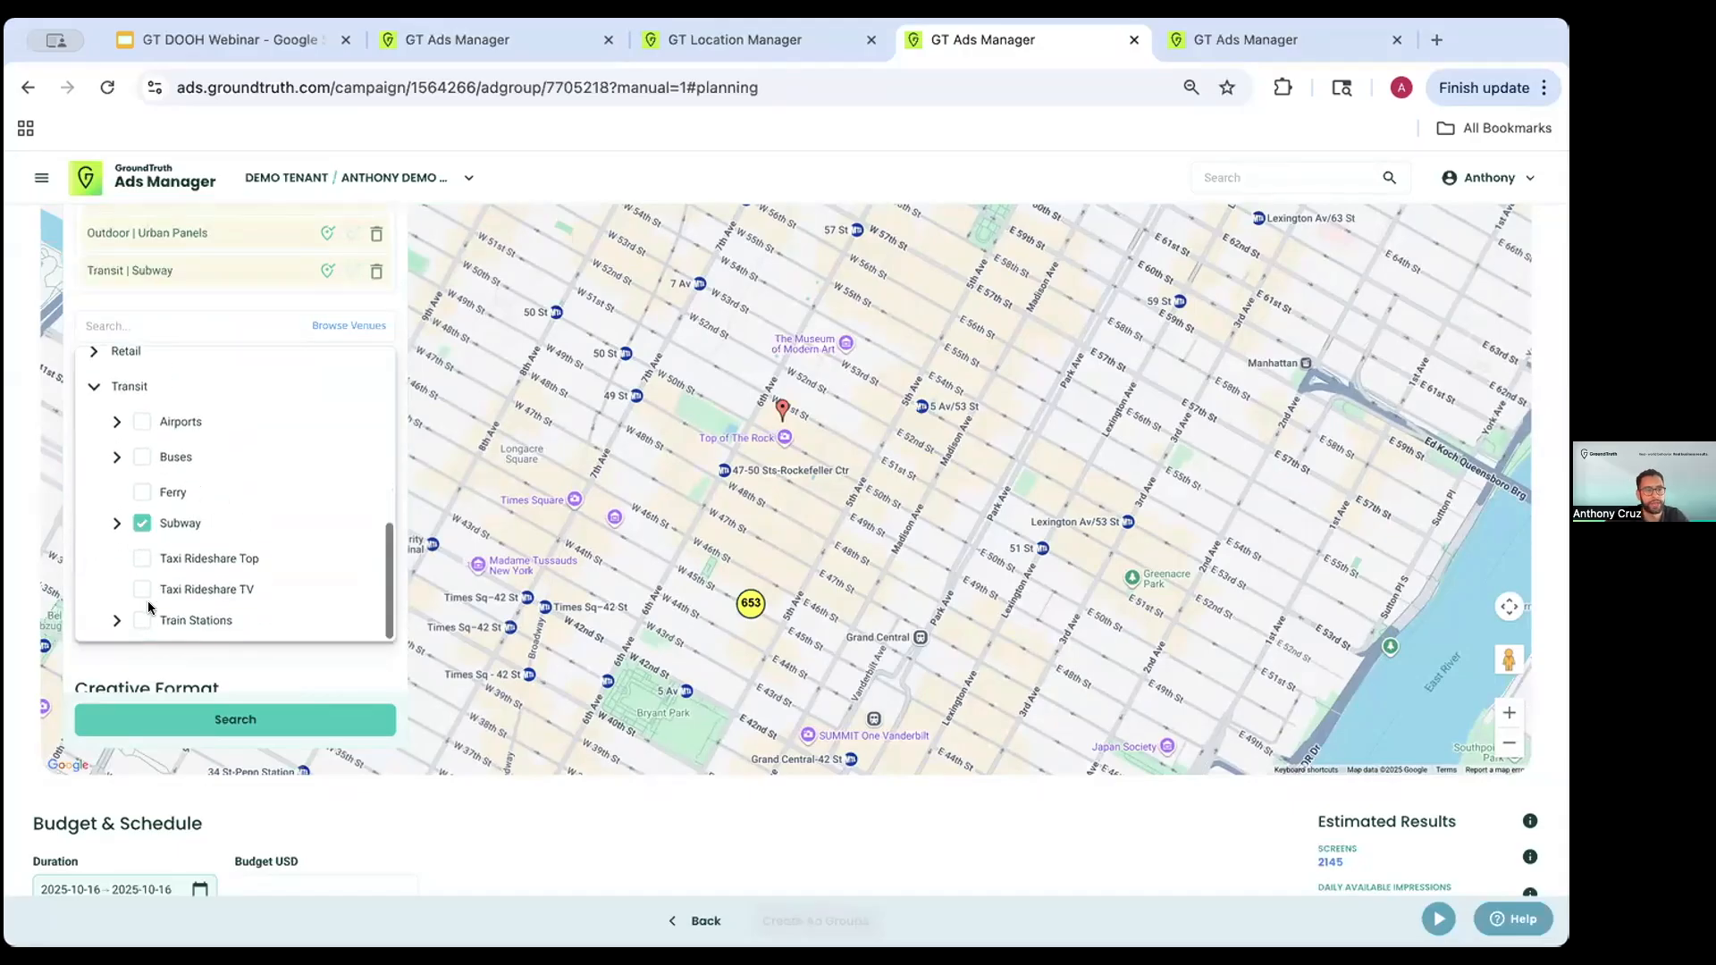
- Add the Train Stations venue type from the Transit category, rerun the venue search and examine the map around Radio City Music Hall
left_click(141, 621)
left_click(179, 718)
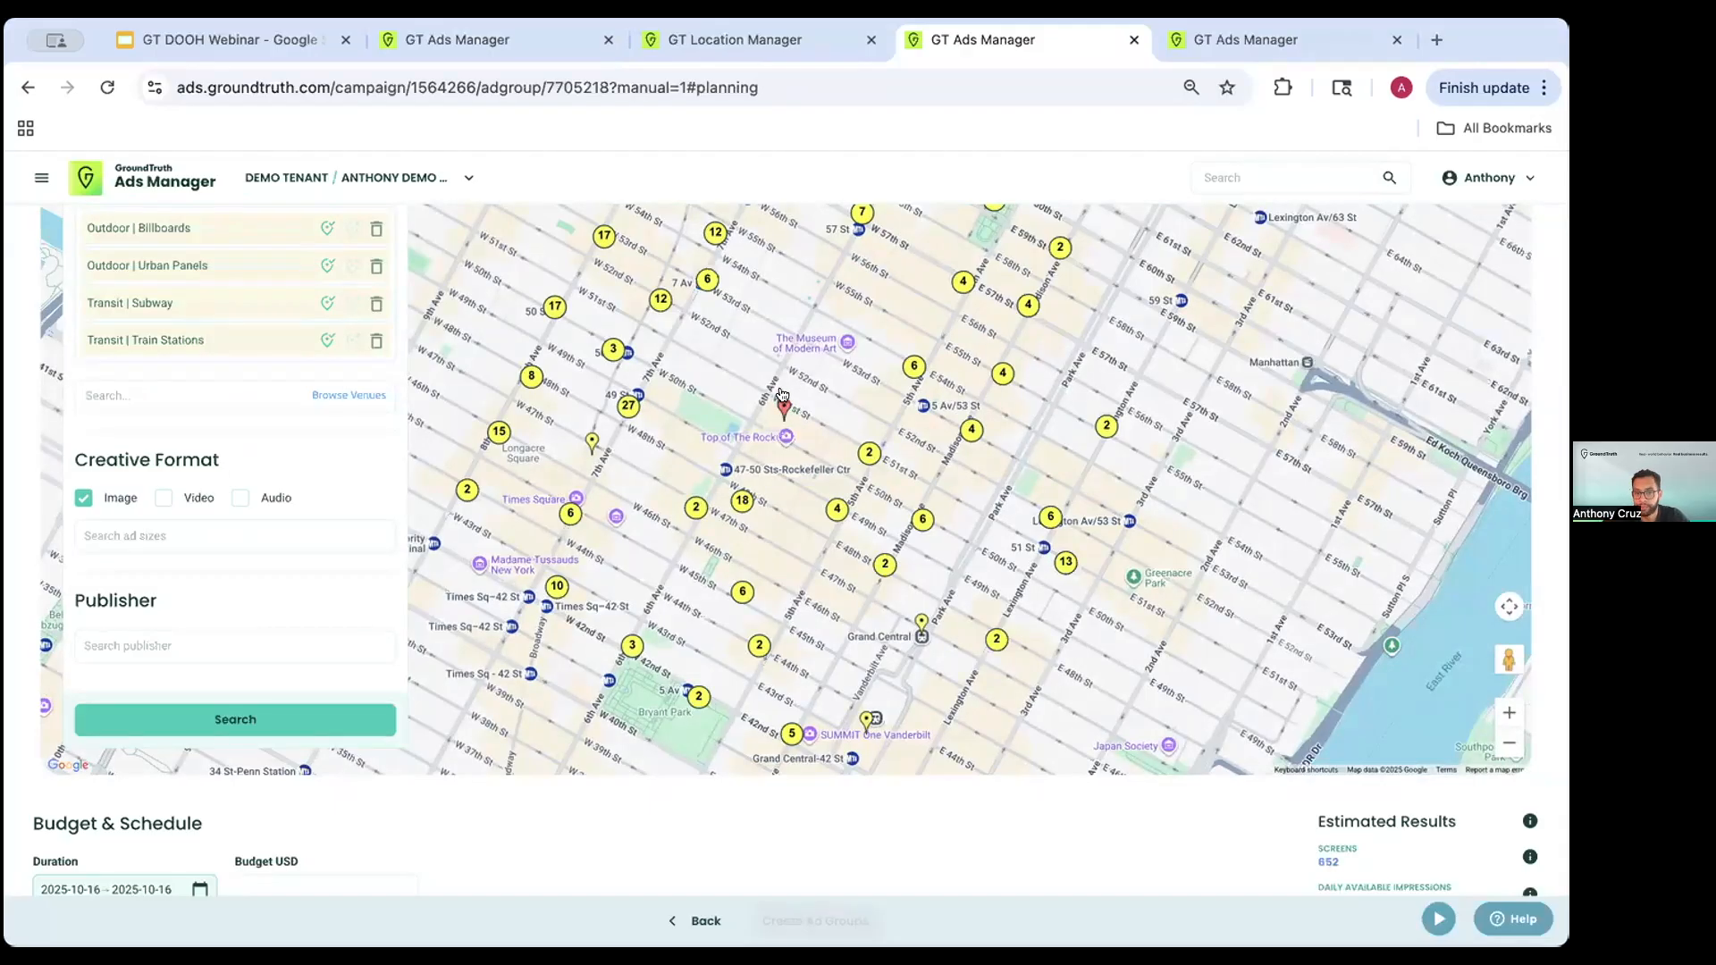
mouse_move(780, 408)
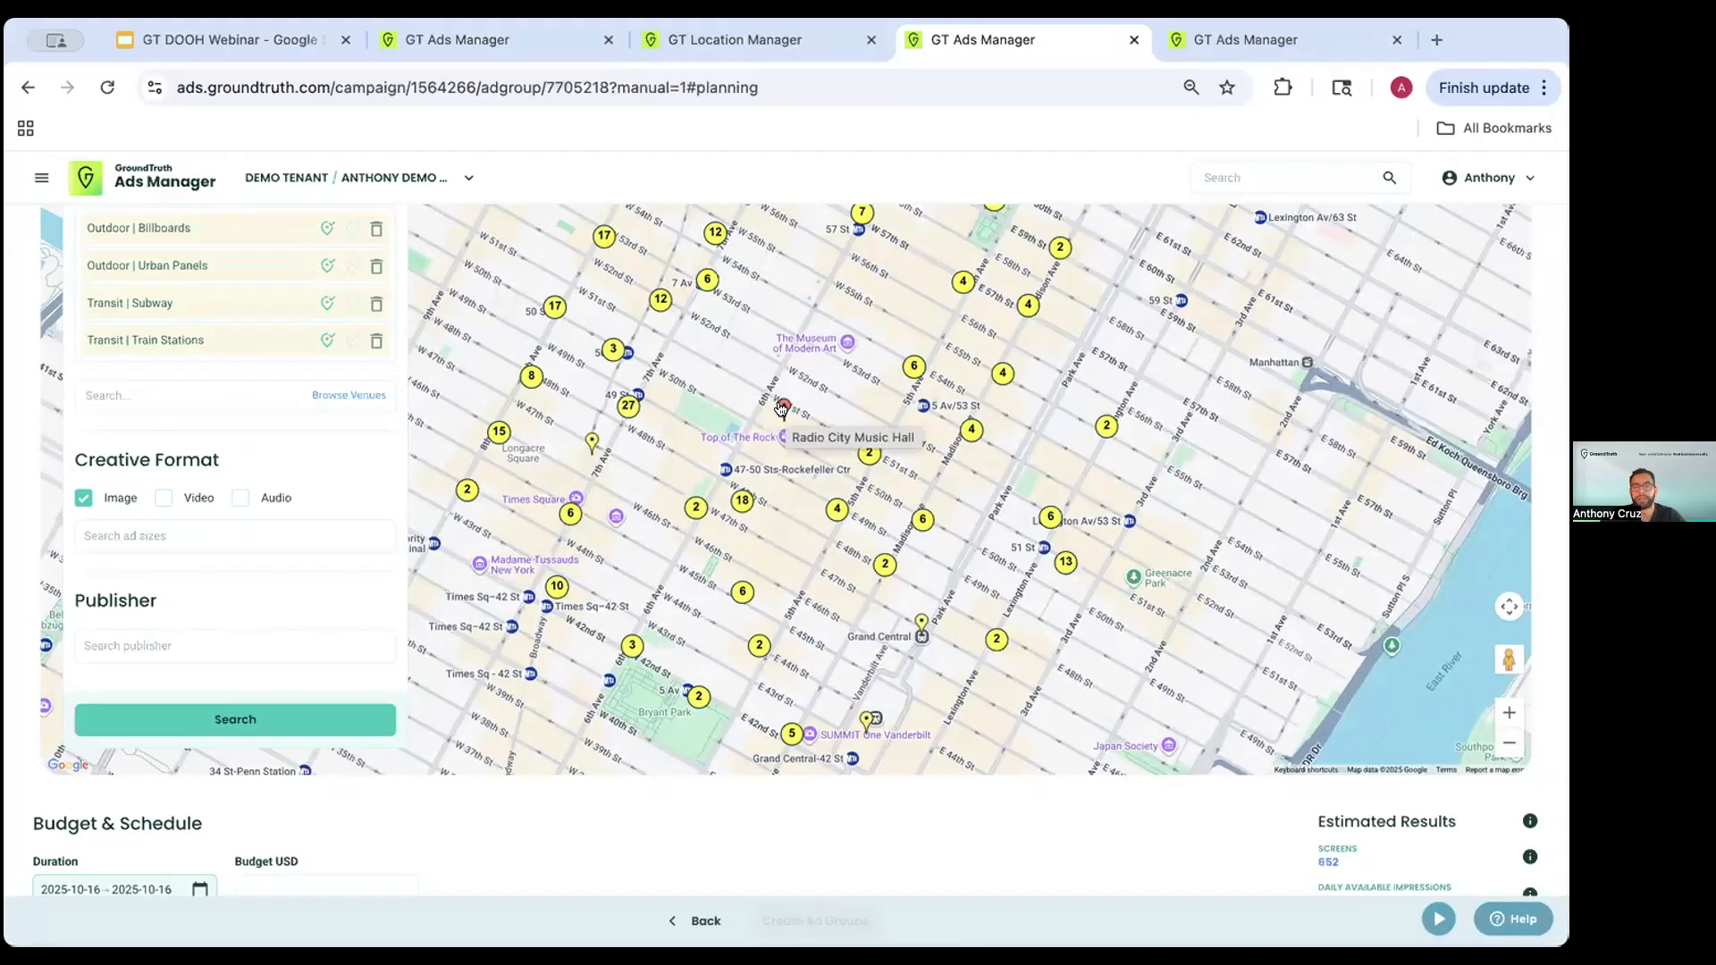
scroll(256, 497, "up", 5)
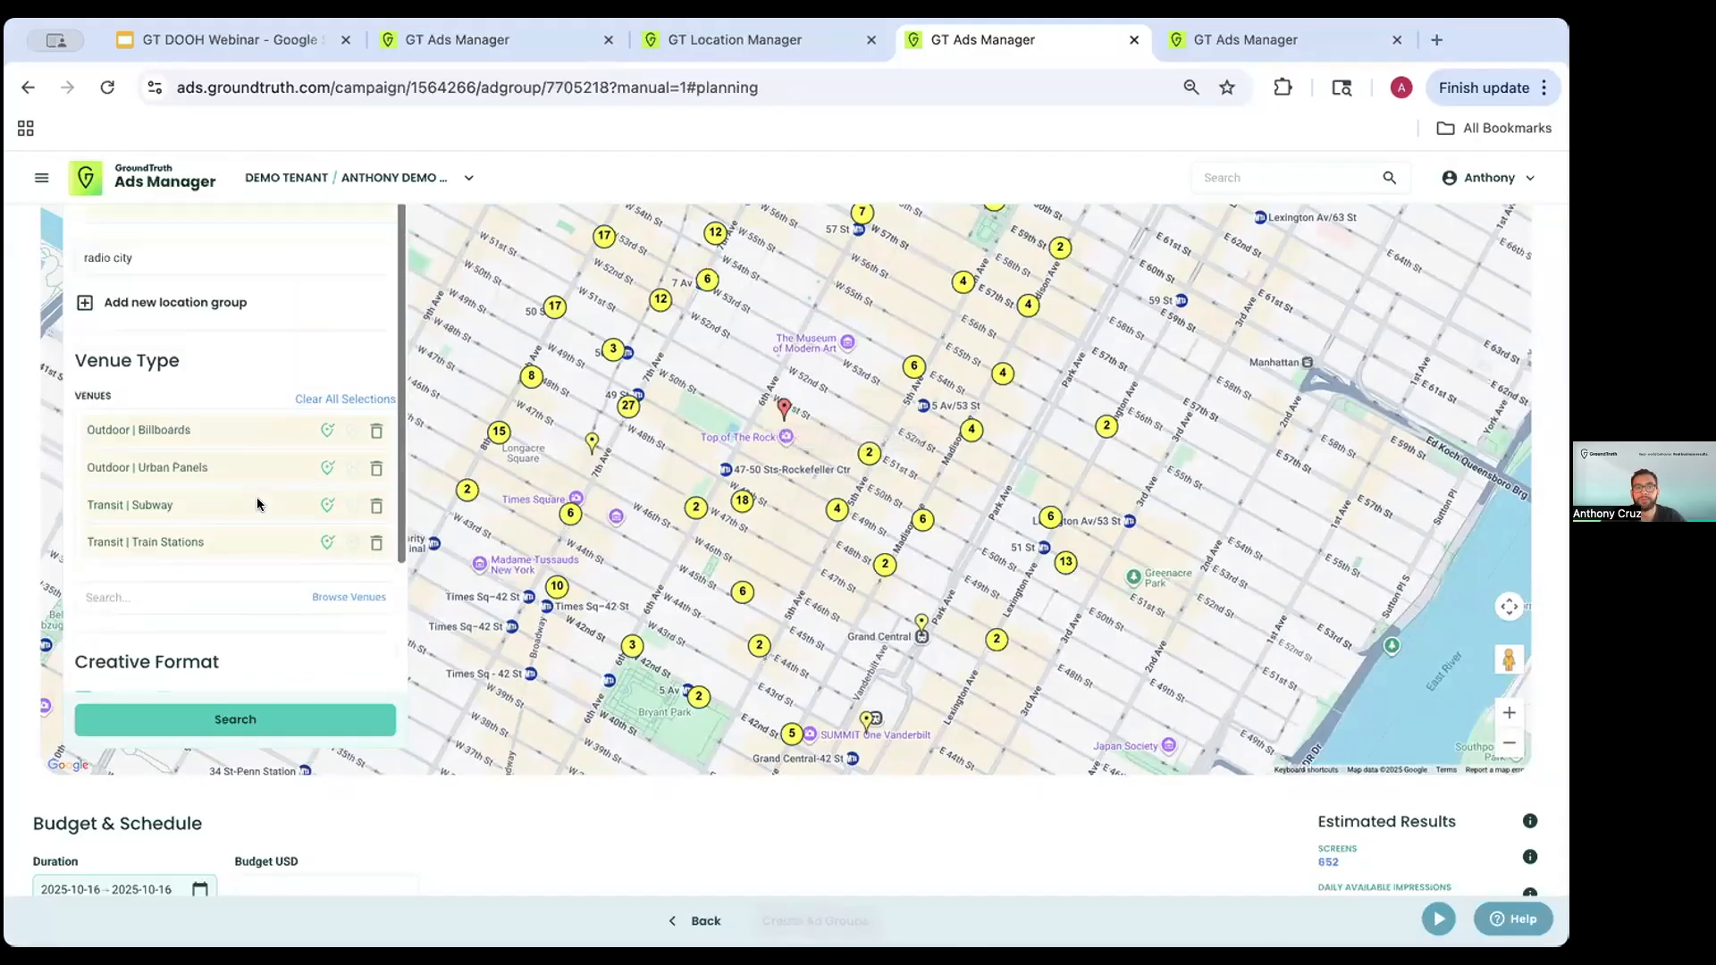
scroll(256, 497, "up", 1)
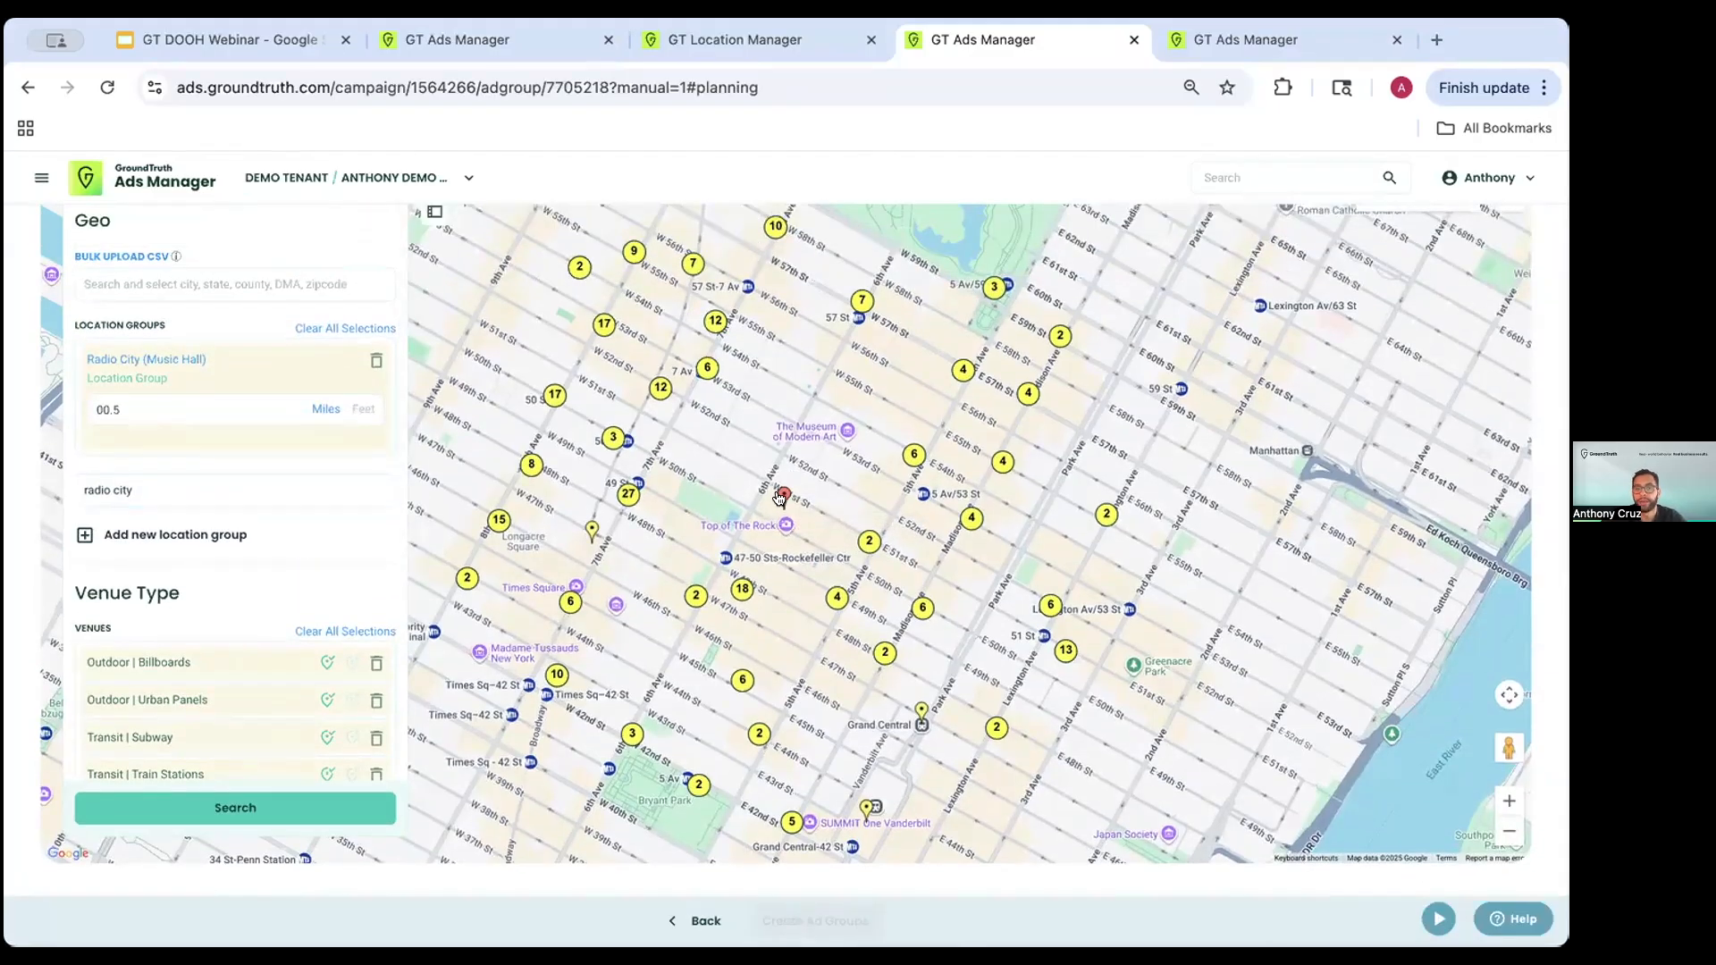
mouse_move(782, 497)
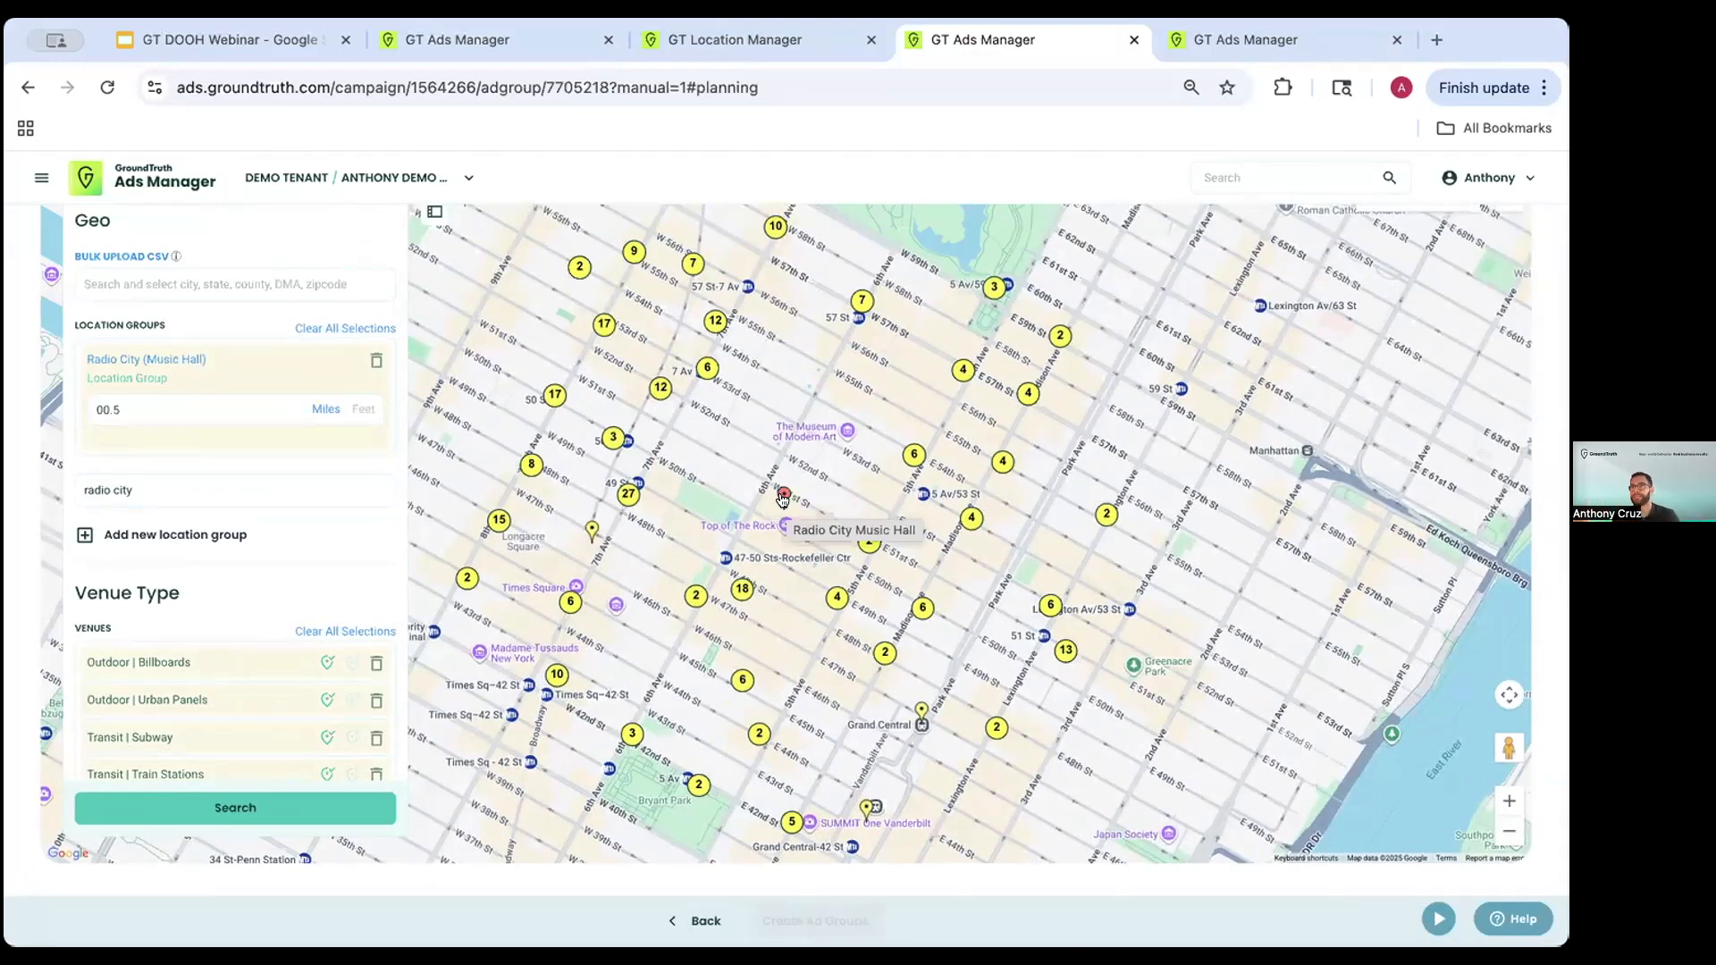
left_click(353, 497)
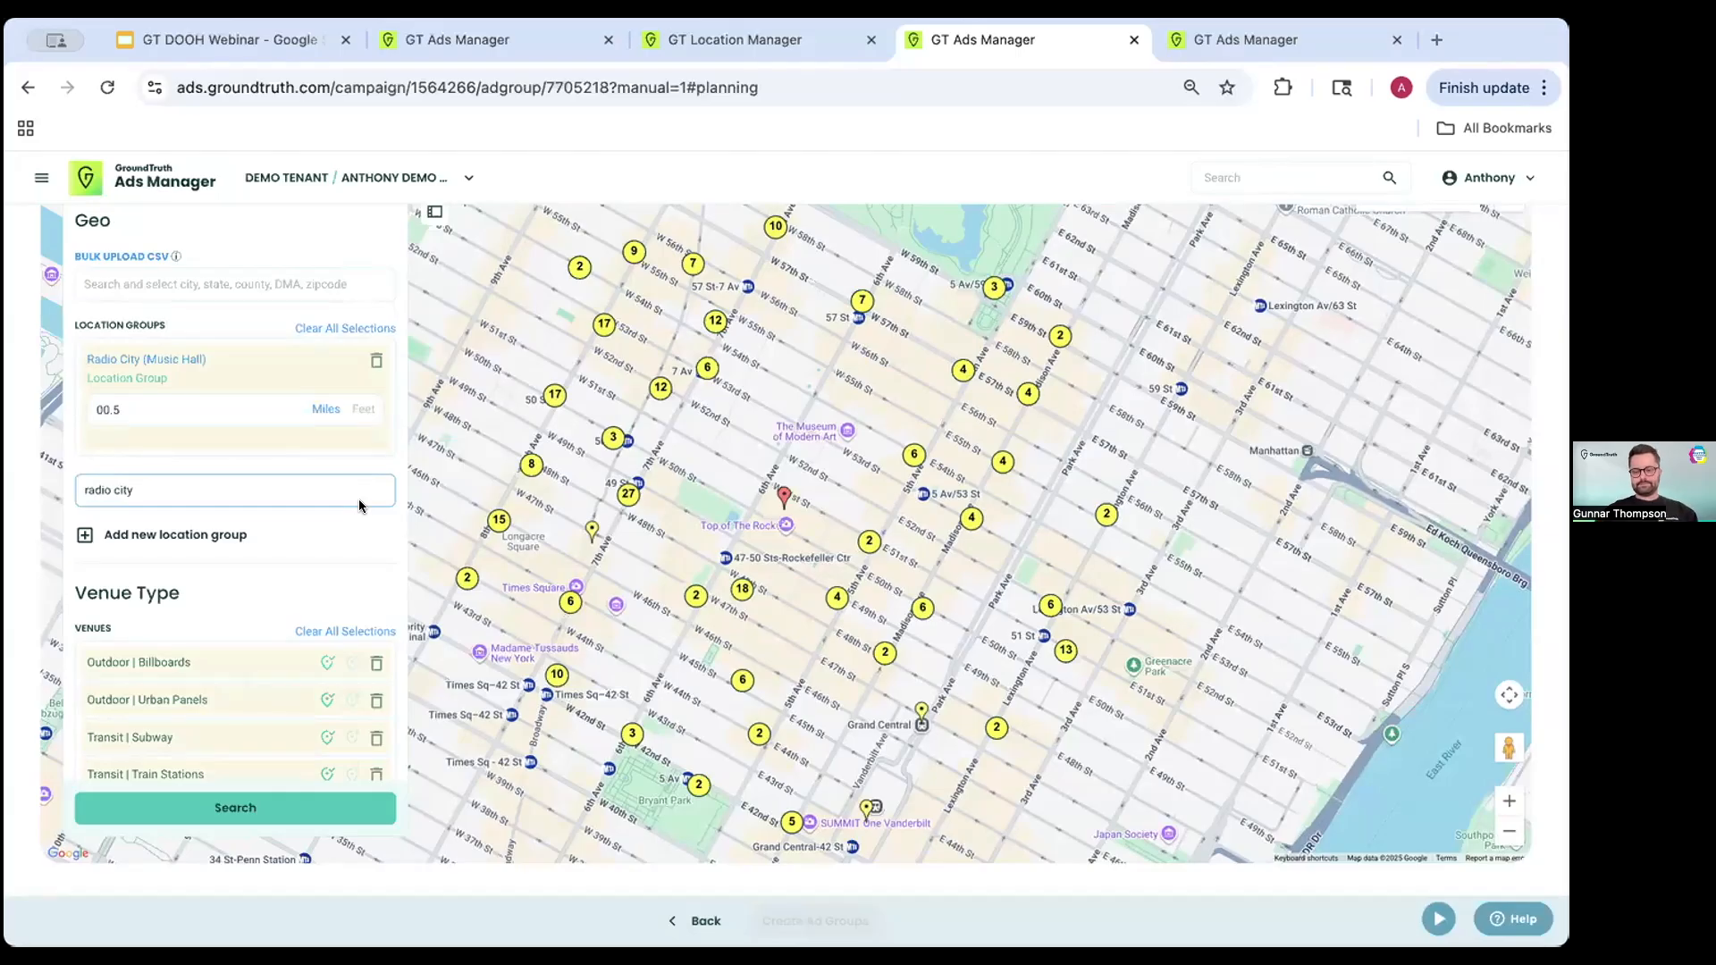
scroll(359, 506, "down", 4)
scroll(362, 503, "down", 3)
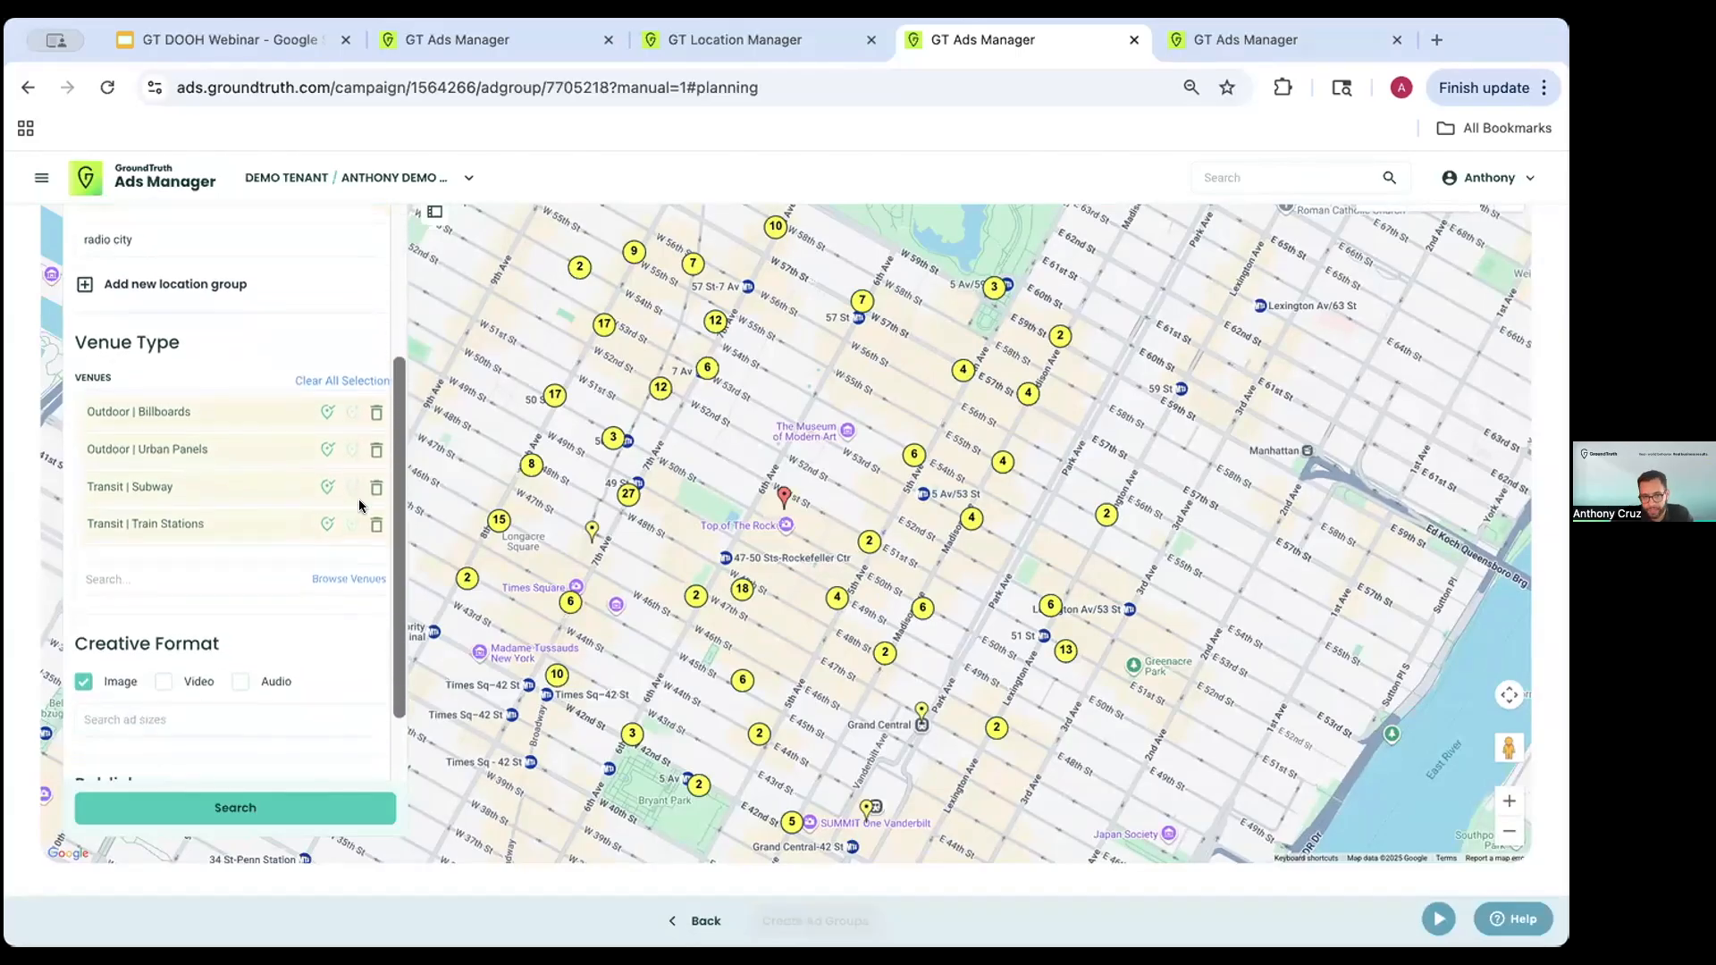
scroll(345, 583, "up", 2)
scroll(343, 585, "up", 6)
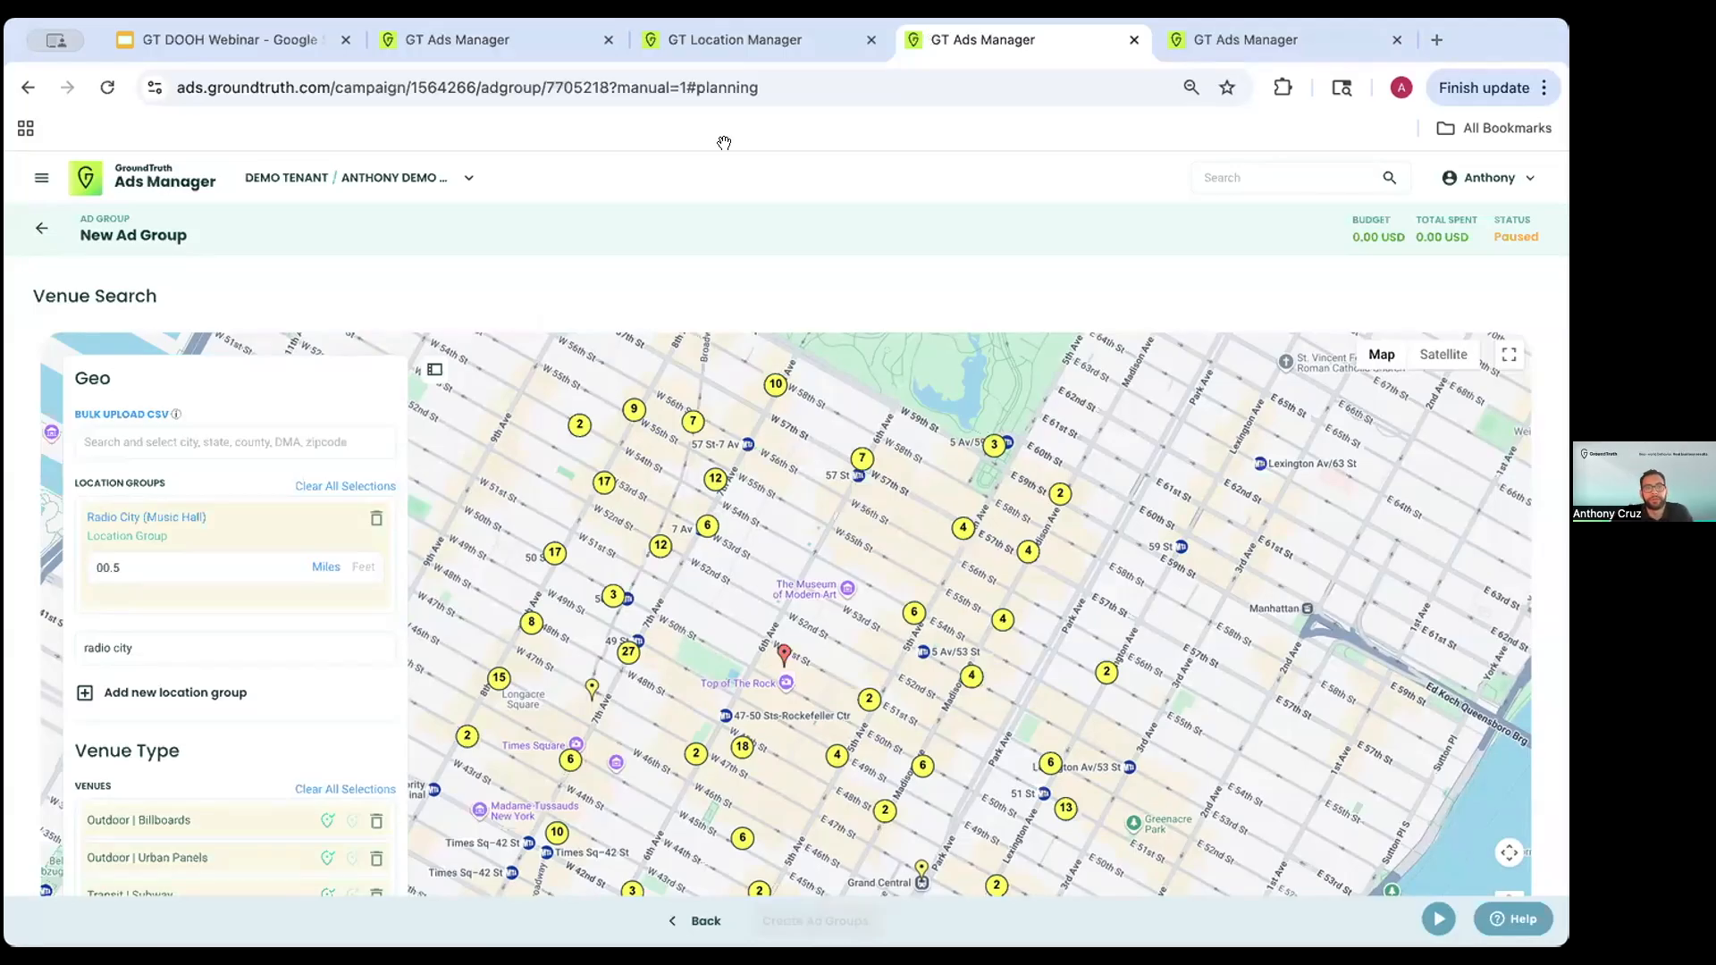
- Show more rows per page in the Ad Groups Review table and examine its publishers, venue types, available impressions and CPMs
scroll(209, 581, "down", 10)
scroll(208, 579, "down", 5)
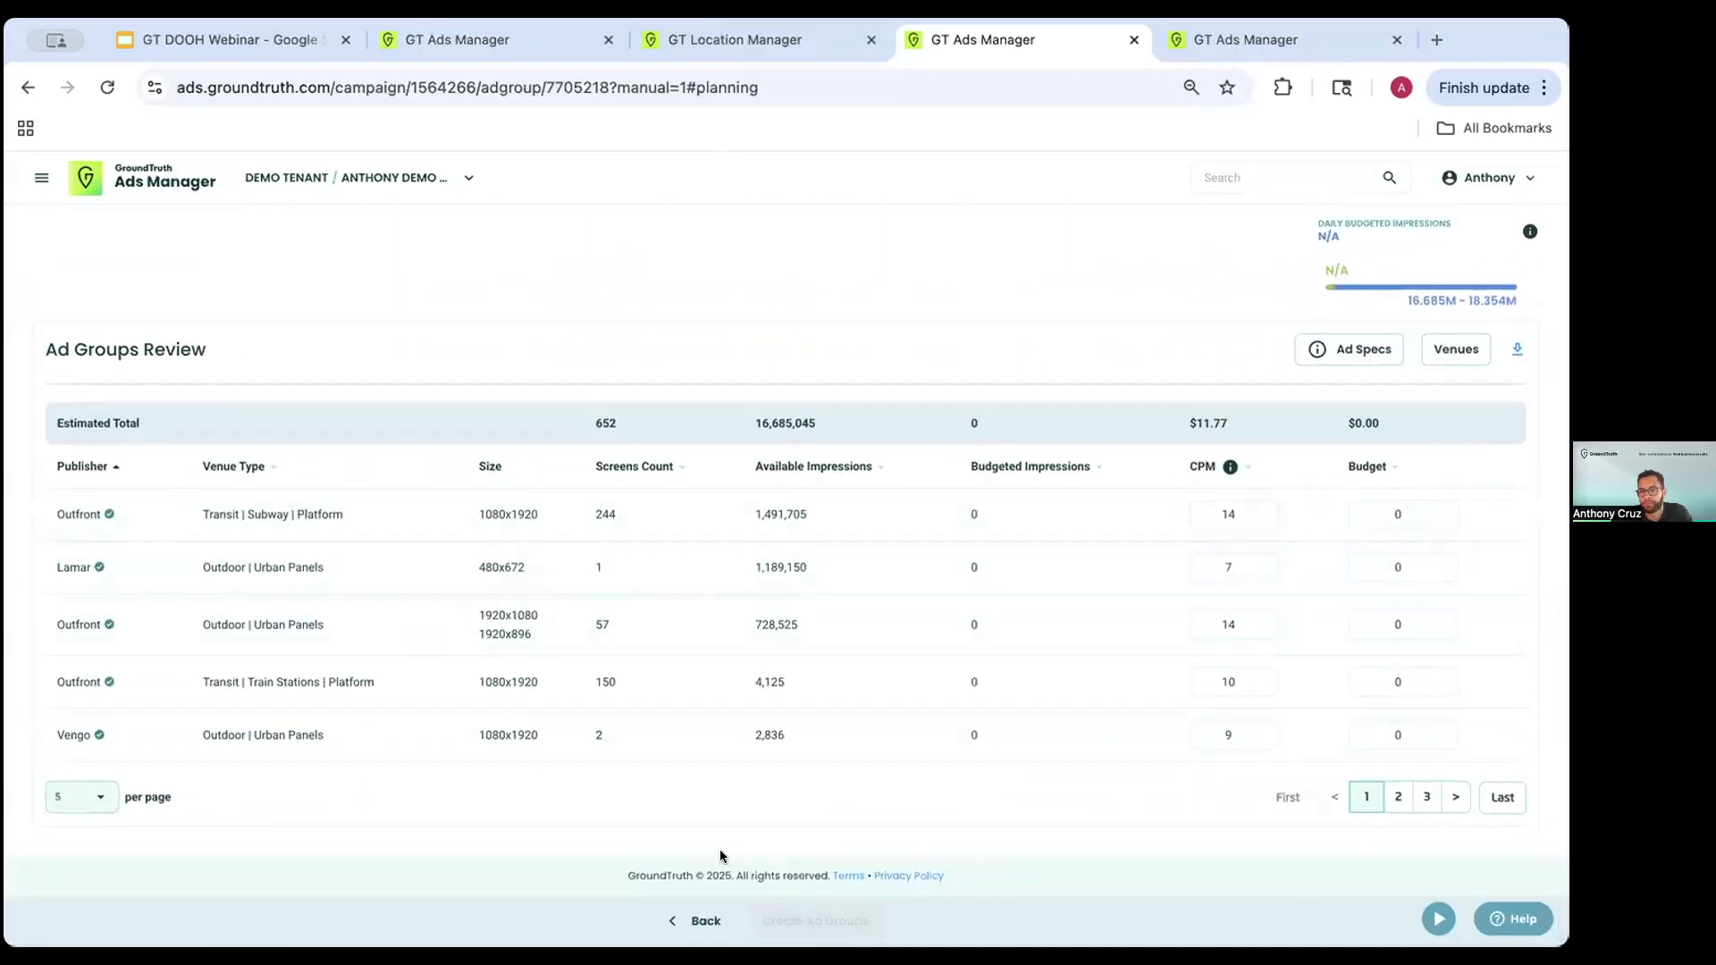
left_click(84, 798)
left_click(85, 869)
scroll(699, 222, "down", 1)
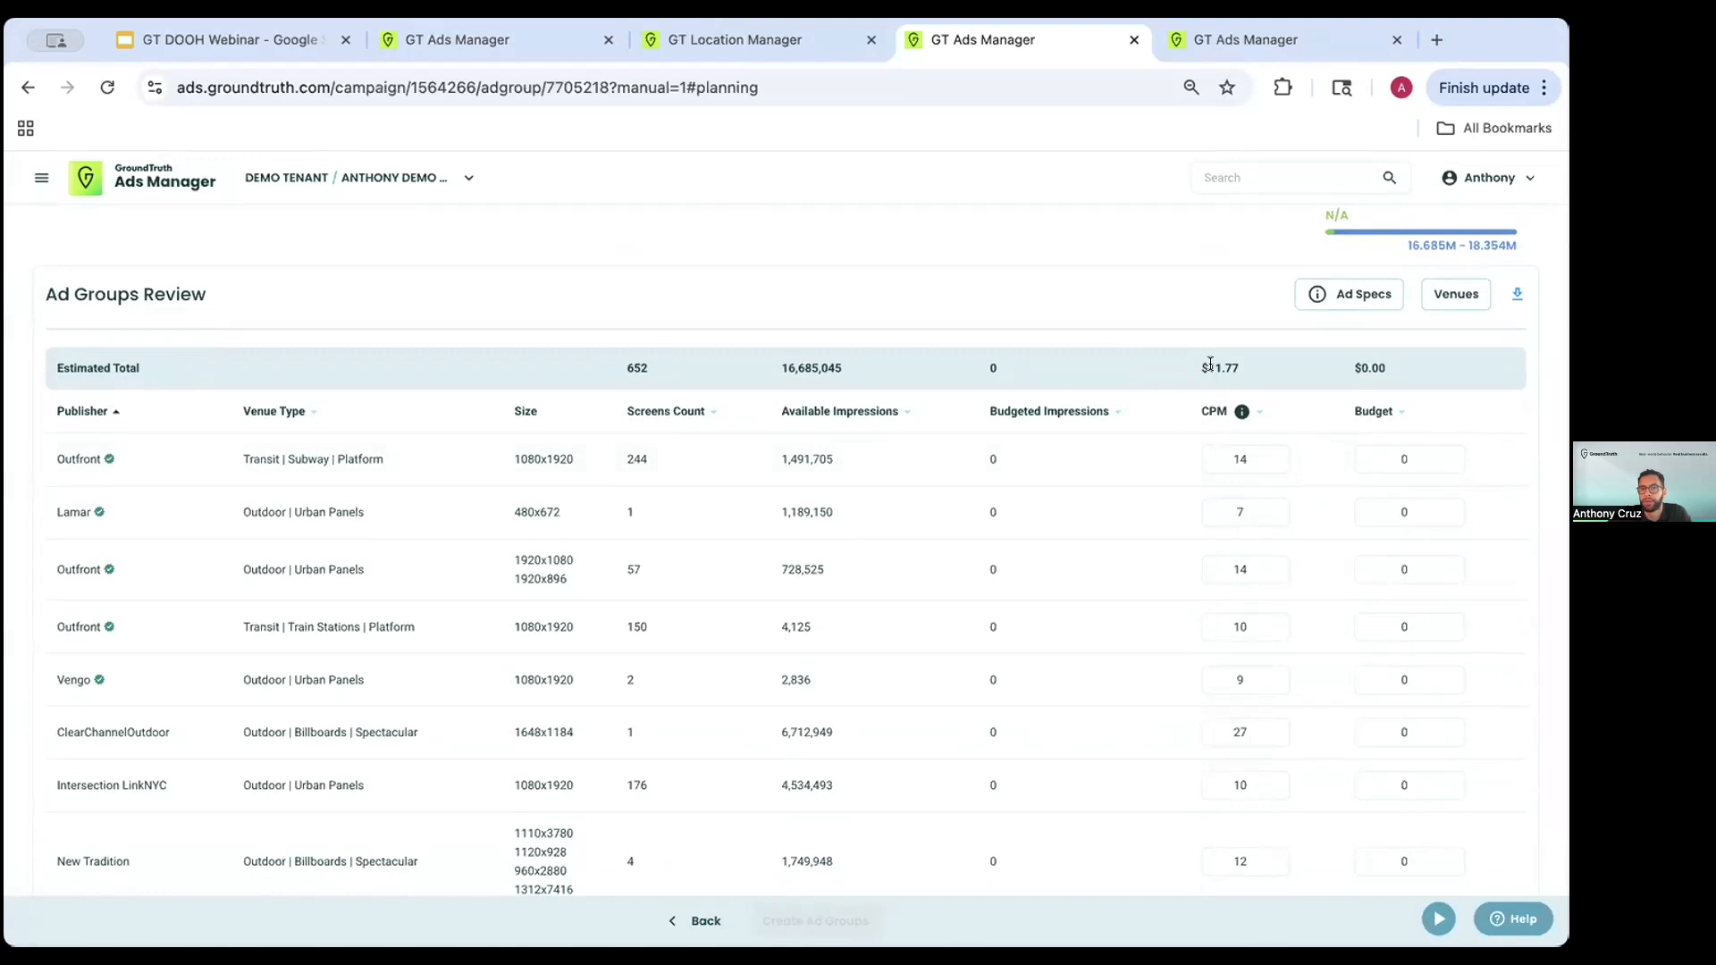
scroll(1060, 357, "up", 2)
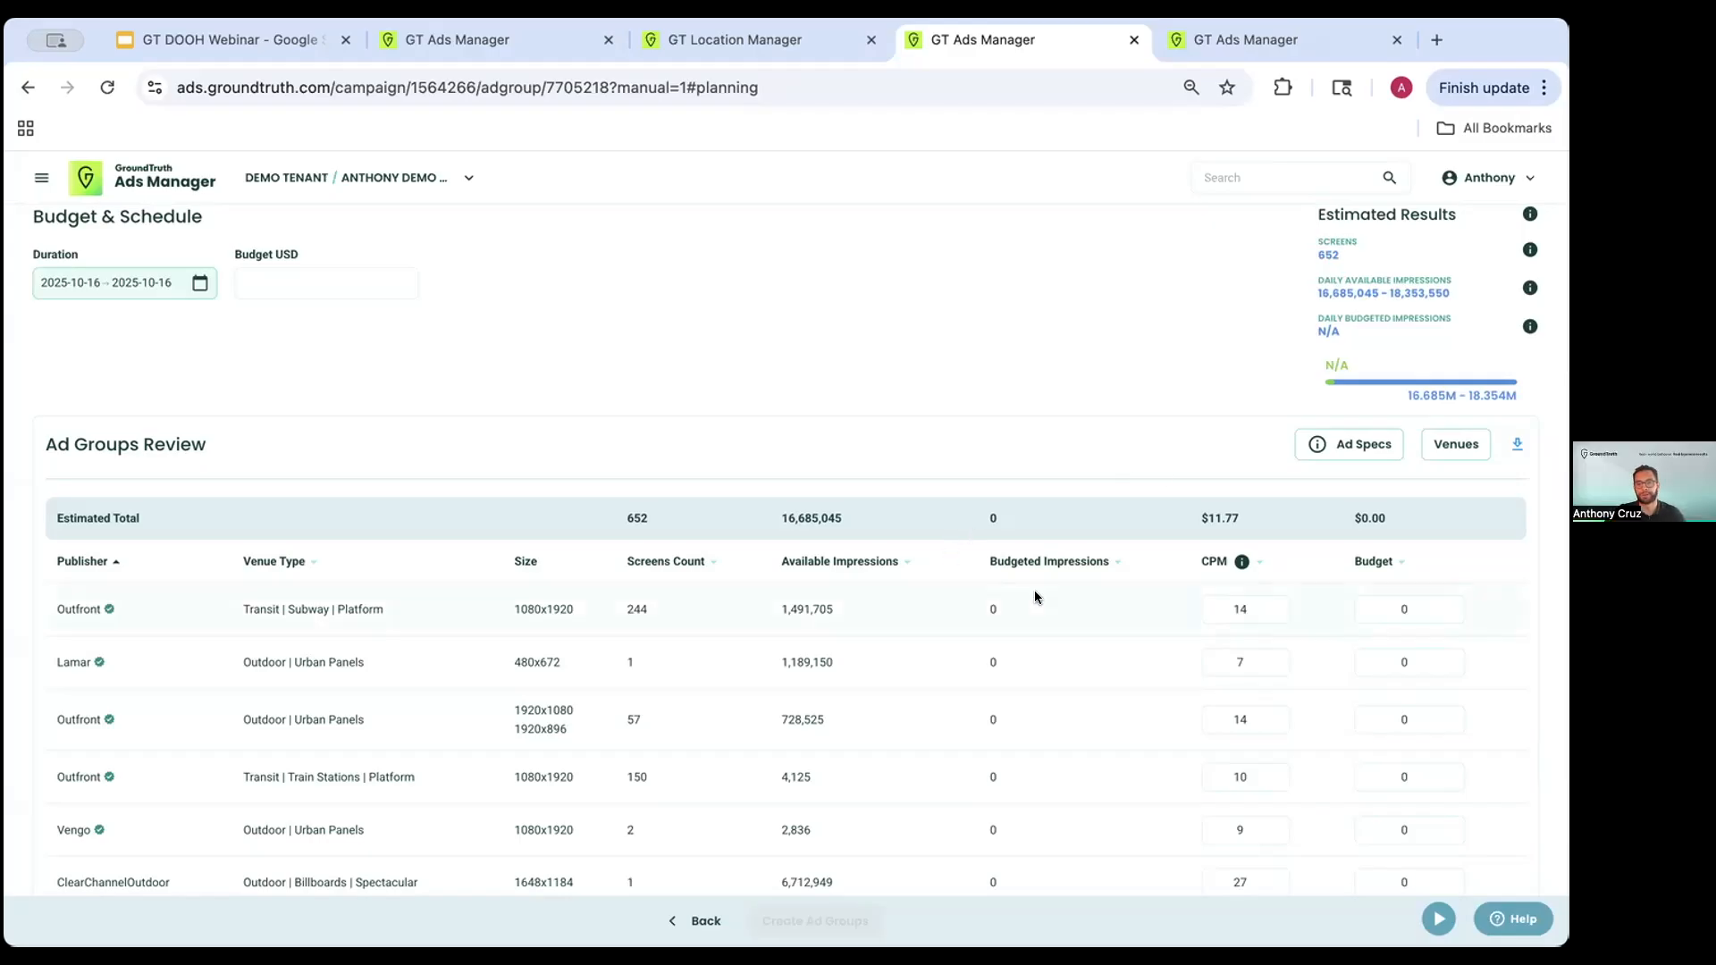
scroll(1033, 590, "down", 2)
scroll(1178, 561, "down", 1)
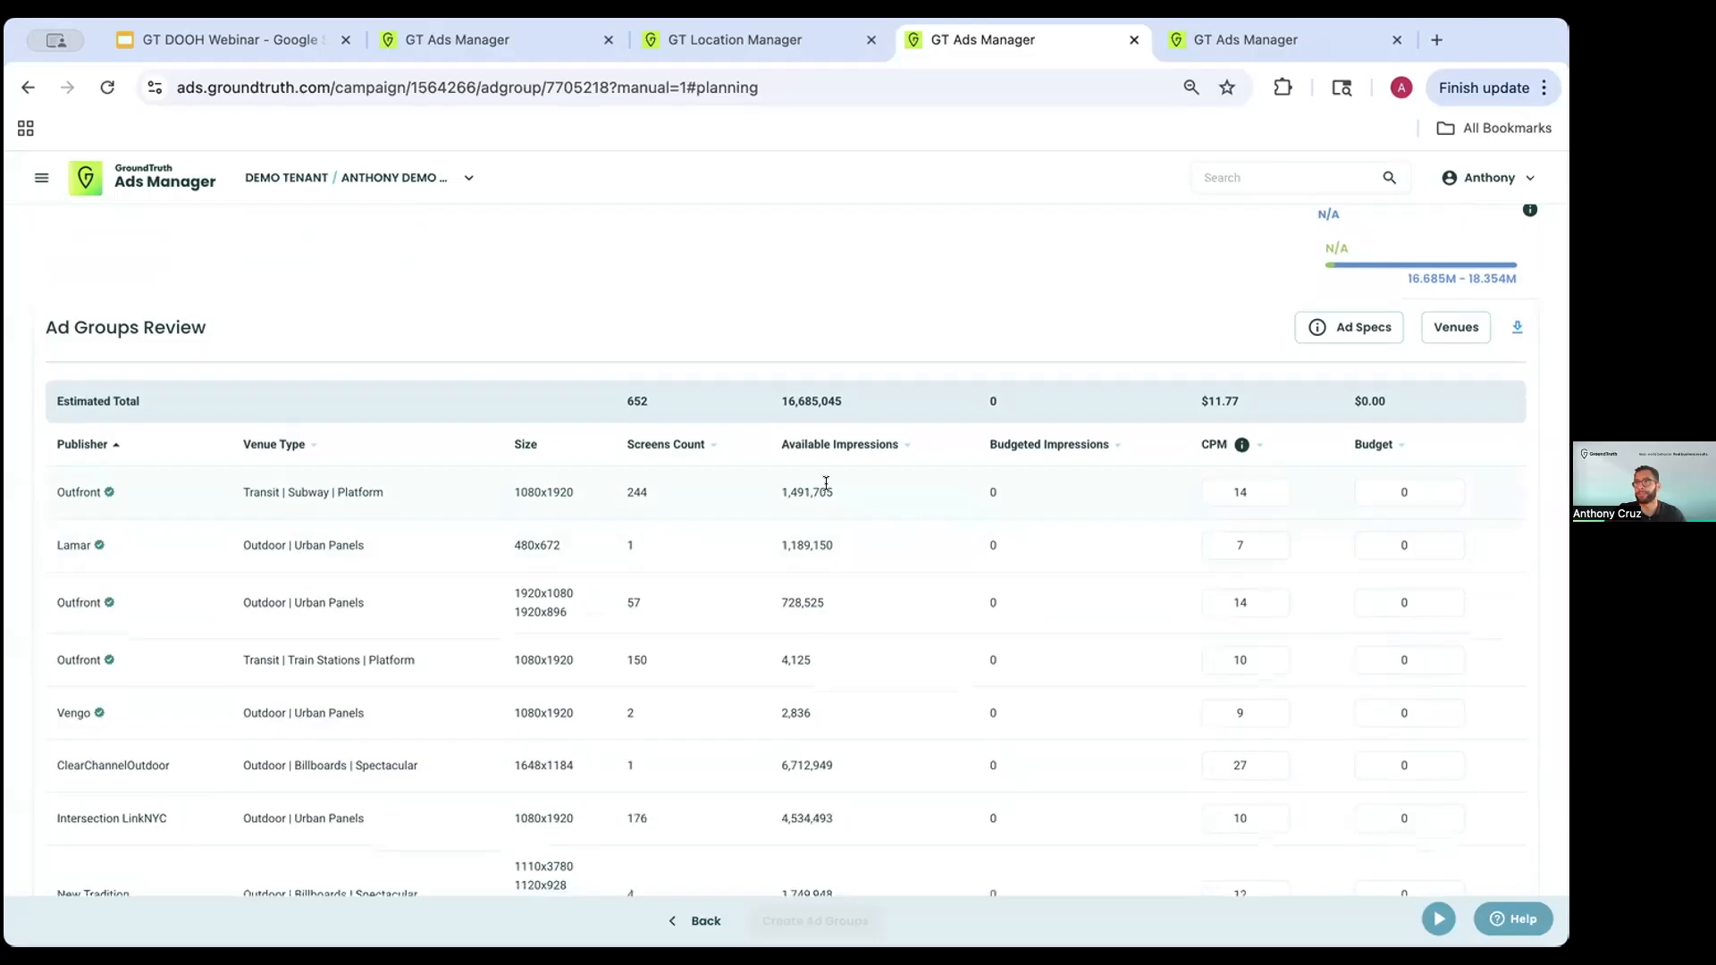
scroll(953, 506, "down", 2)
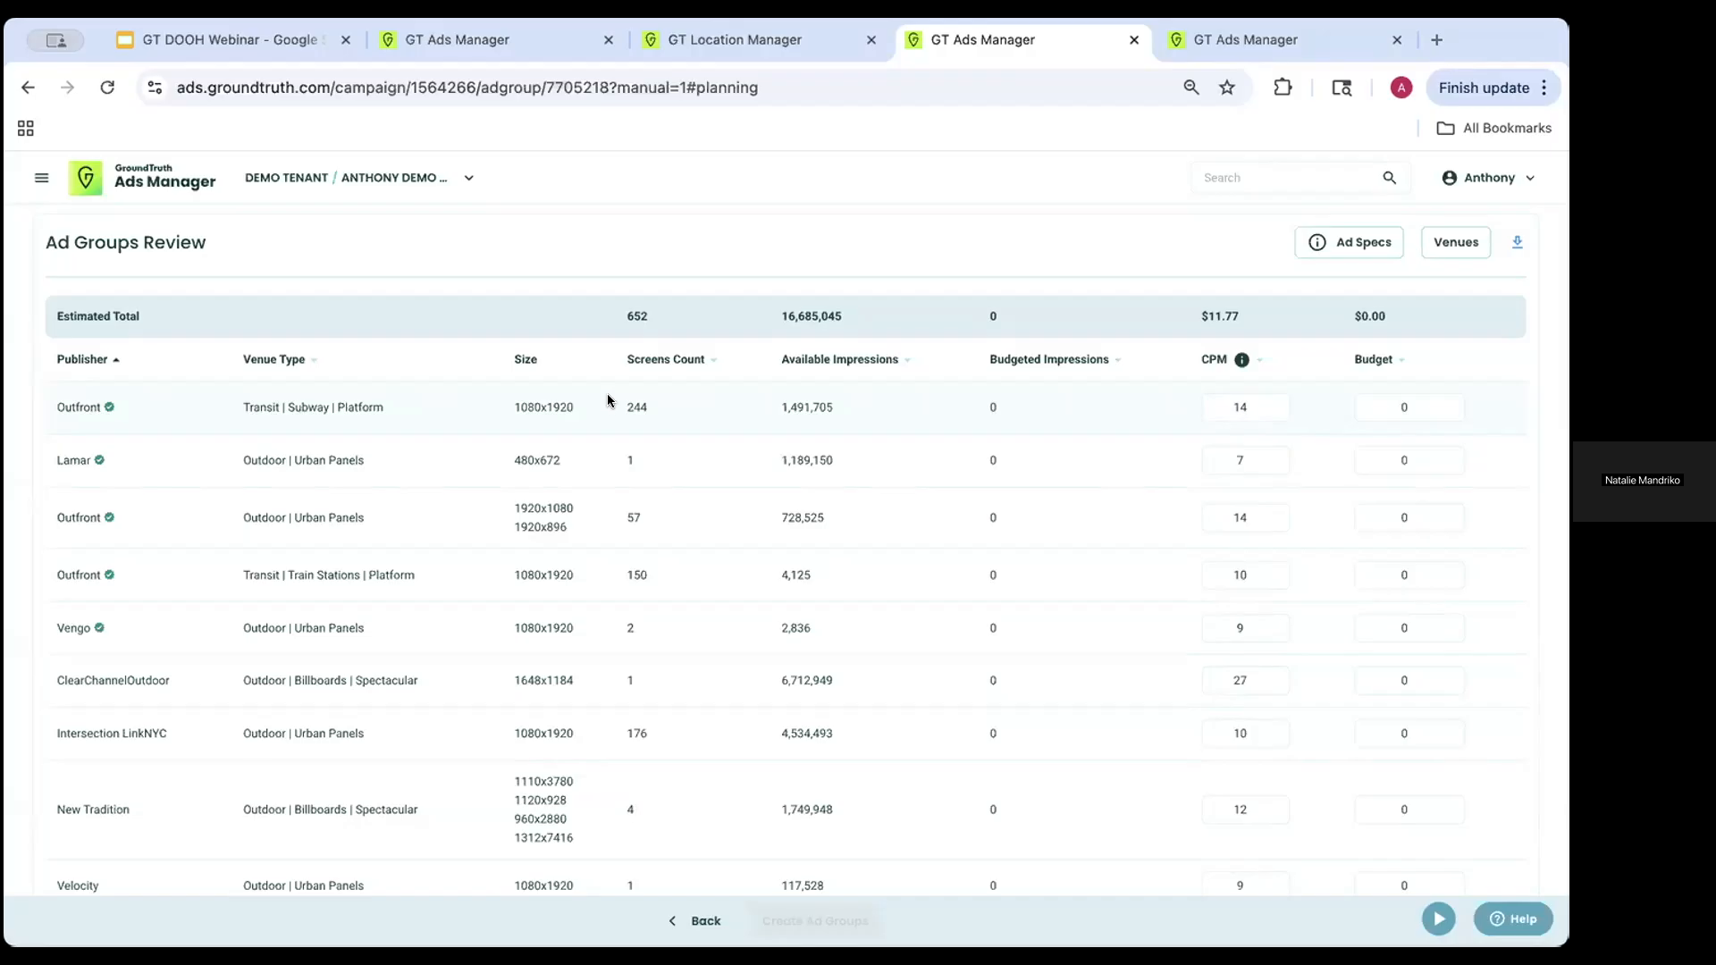
- Switch to the DOOH Webinar 10/16 campaign, open its Outfront Urban Panels ad group and examine the Drive-To destination settings
left_click(733, 47)
left_click(500, 47)
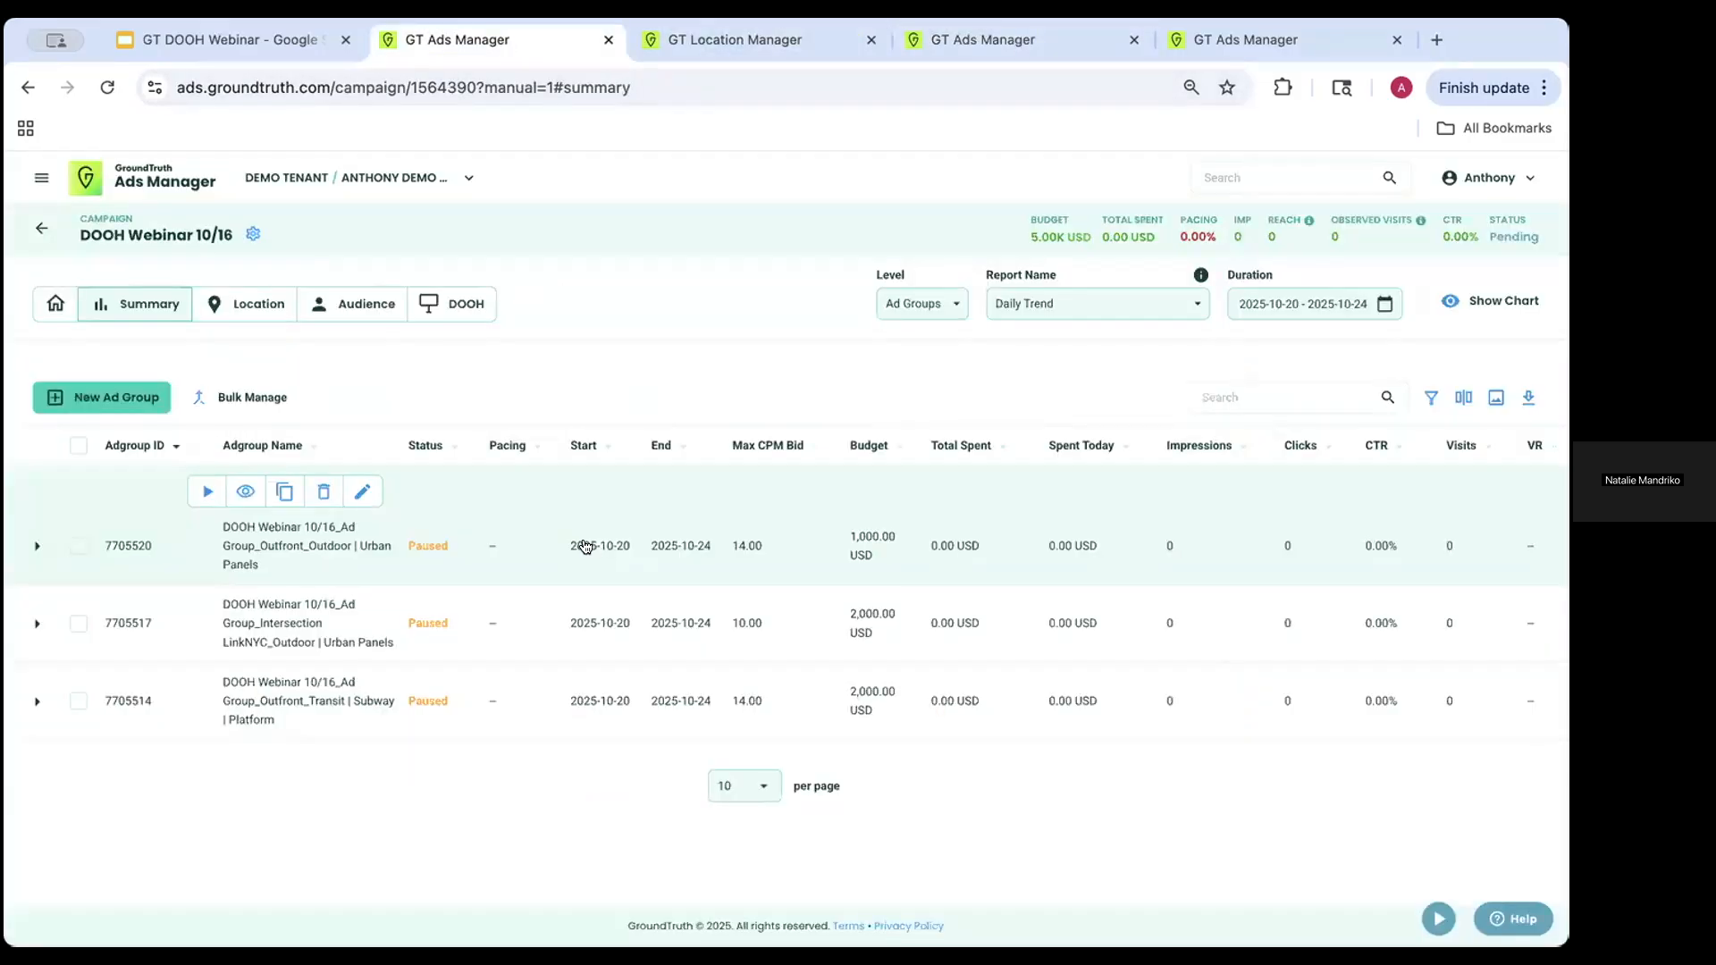
left_click(247, 491)
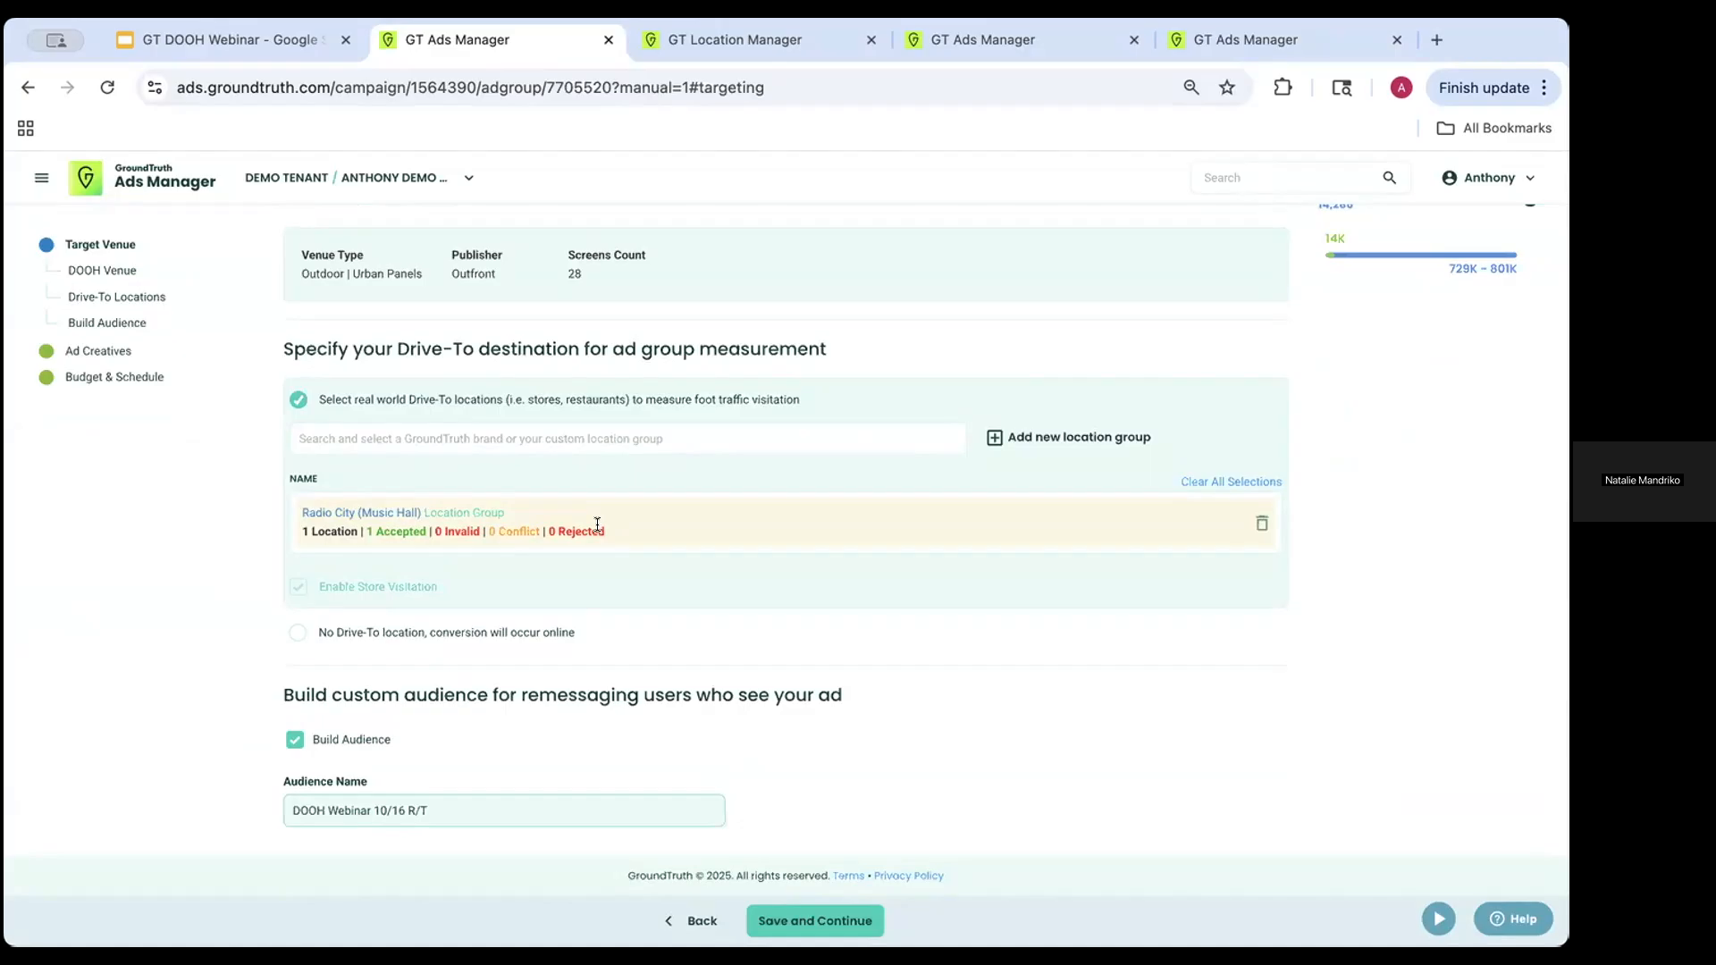
triple_click(584, 527)
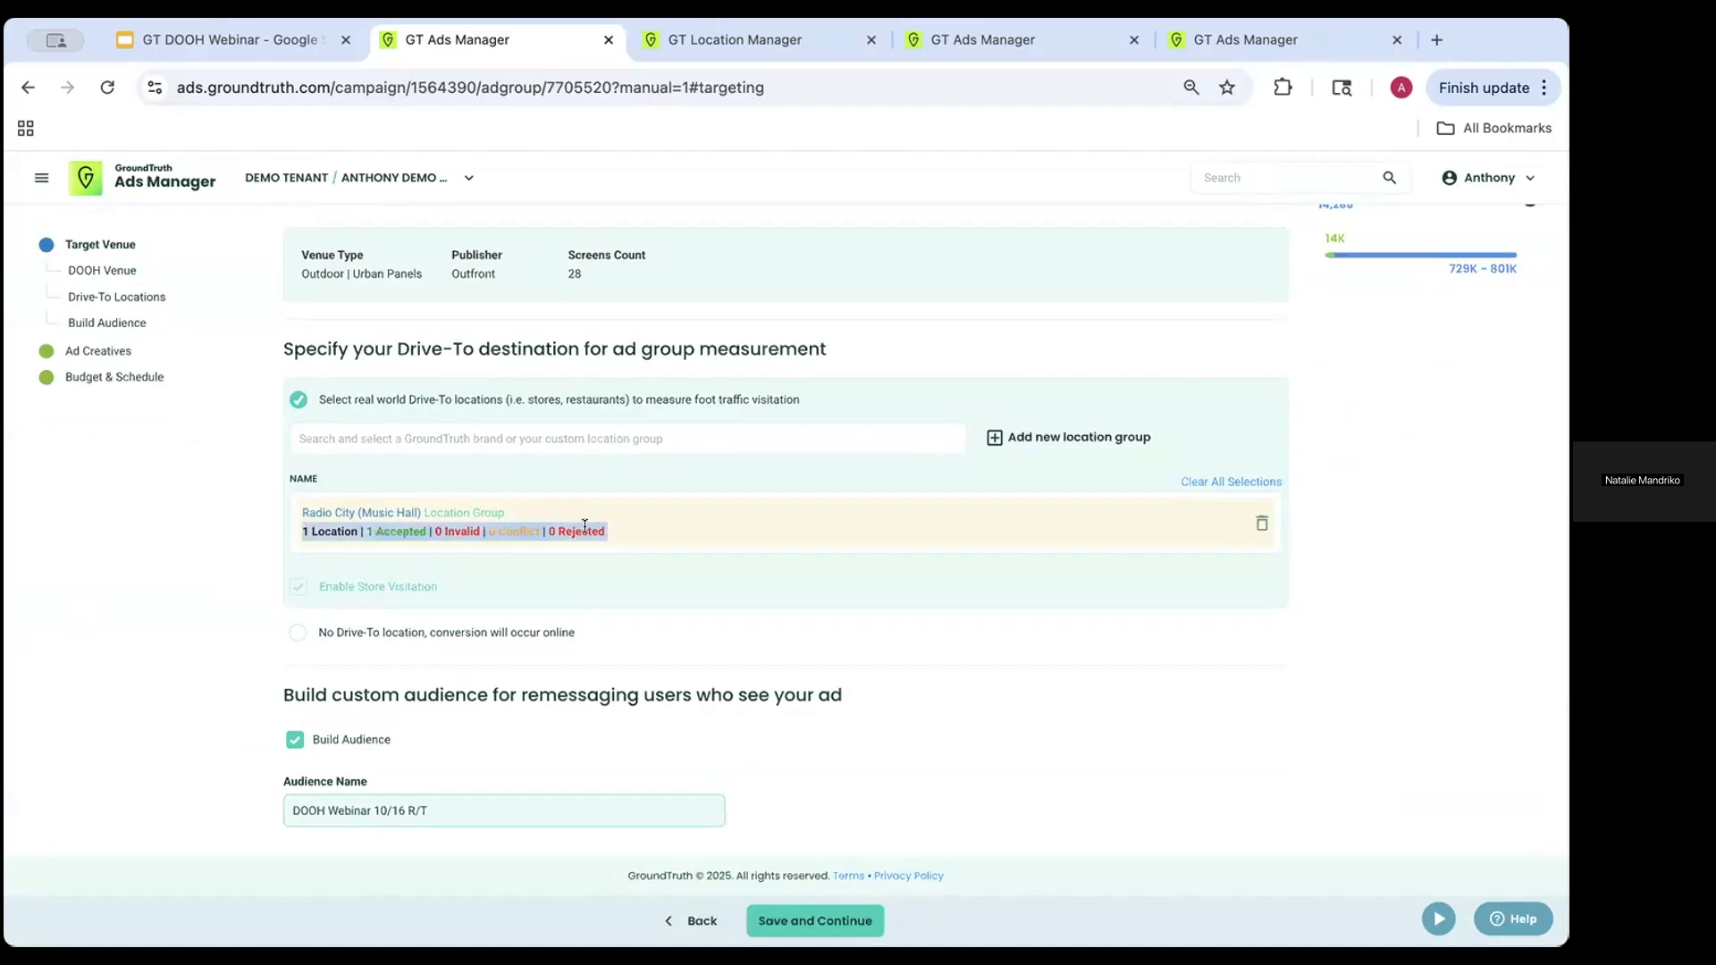
left_click(584, 527)
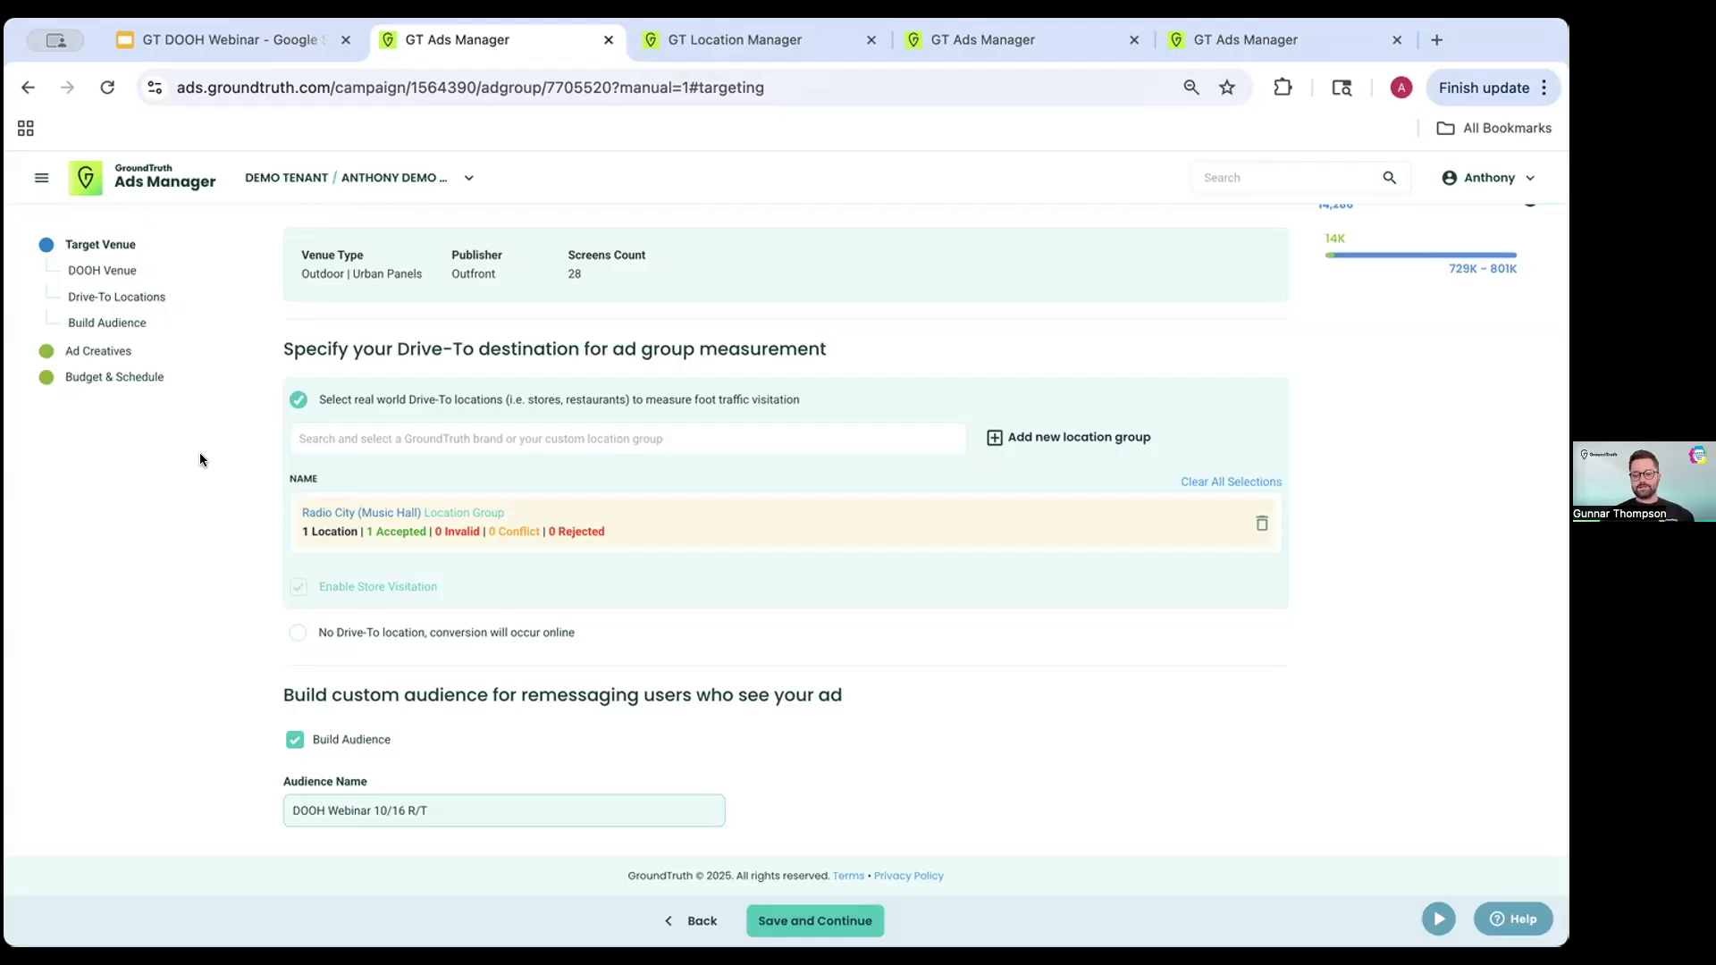
scroll(201, 460, "up", 3)
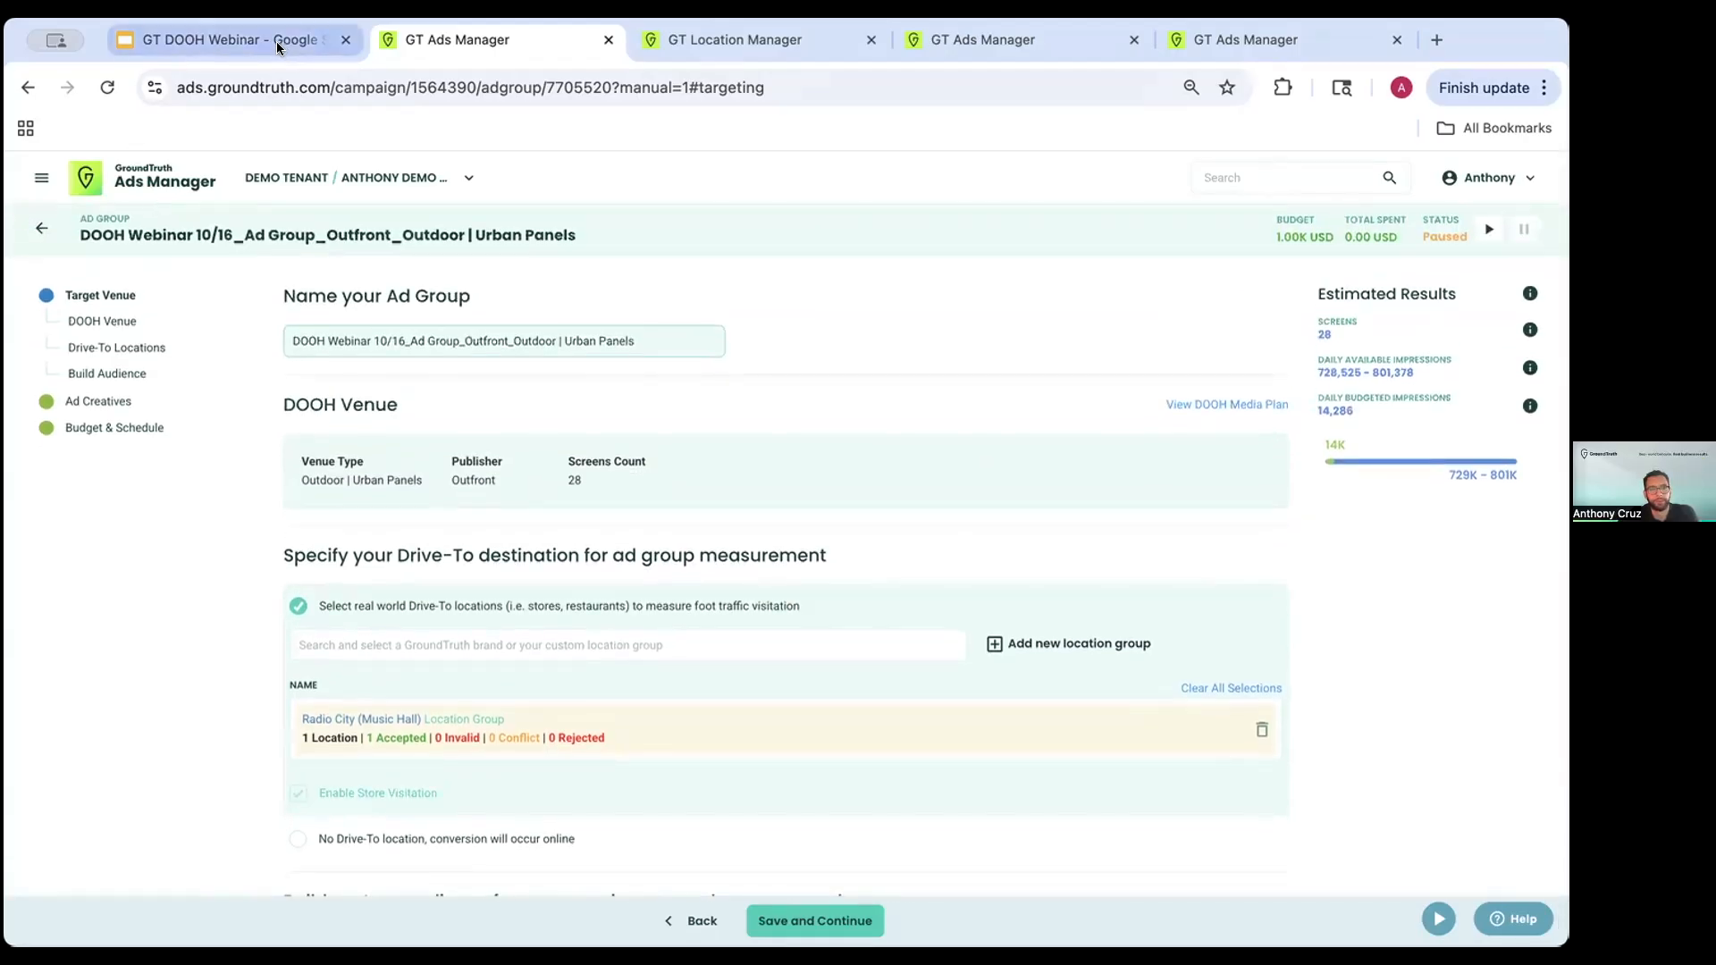
- Return to the new ad group's venue search and clear all venue types and the Radio City (Music Hall) location group
left_click(775, 41)
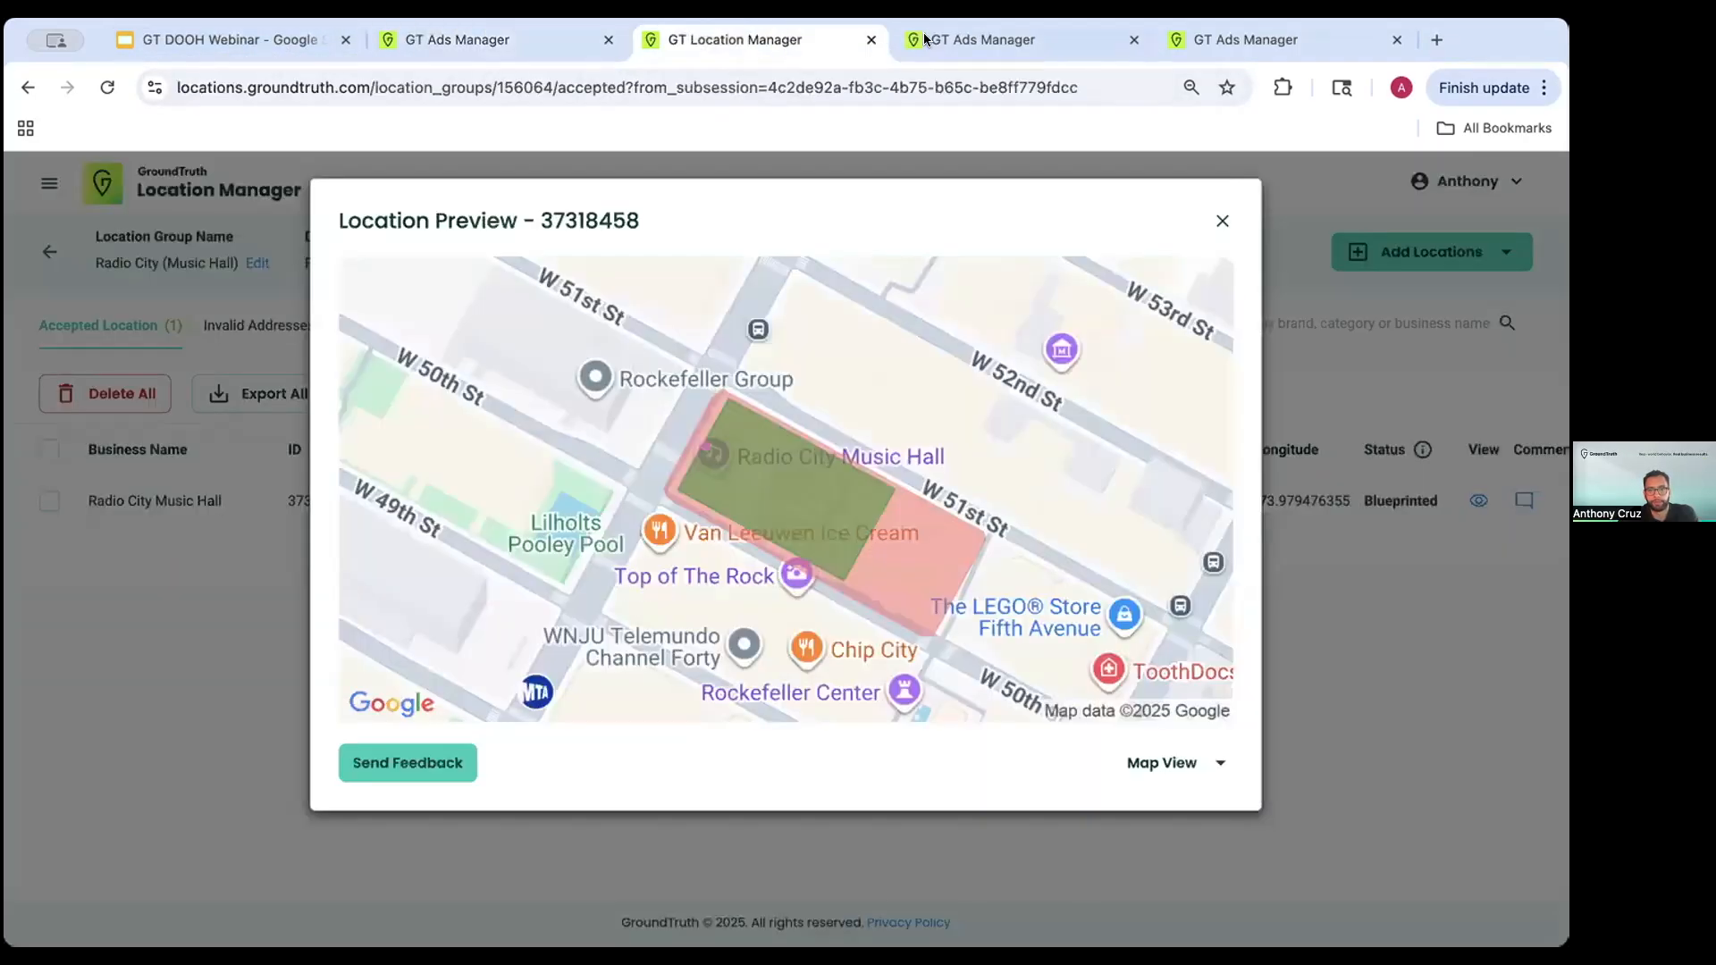
left_click(983, 43)
scroll(638, 655, "up", 10)
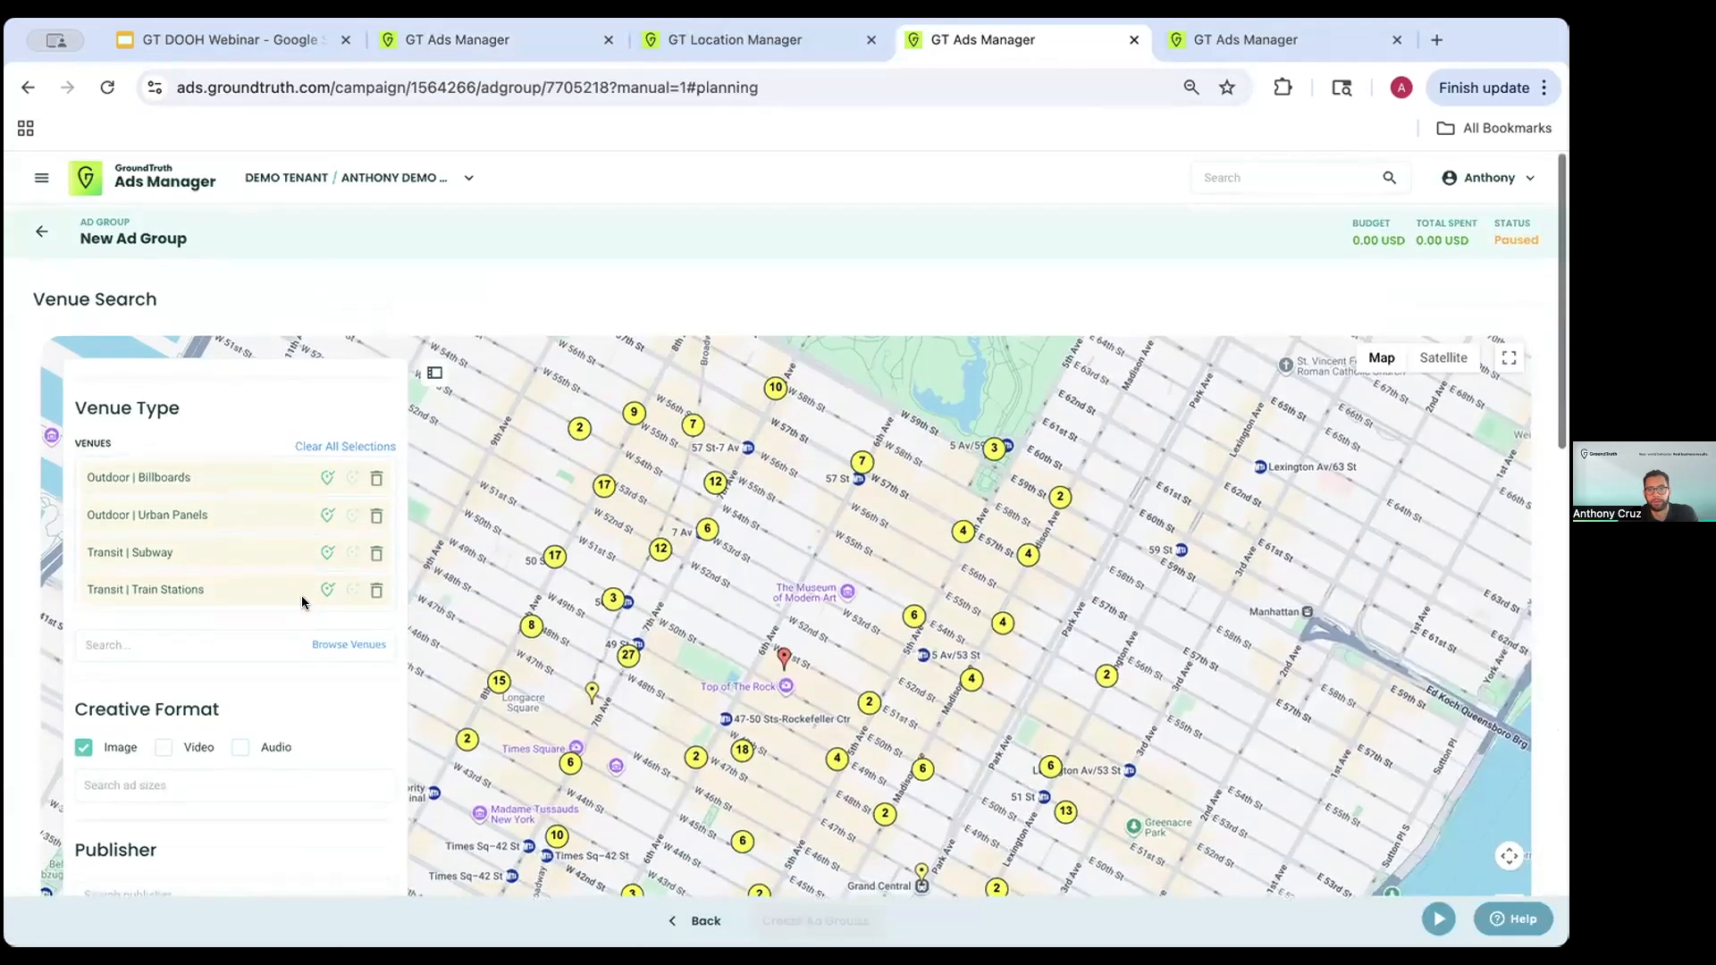
scroll(304, 602, "down", 2)
scroll(269, 500, "up", 1)
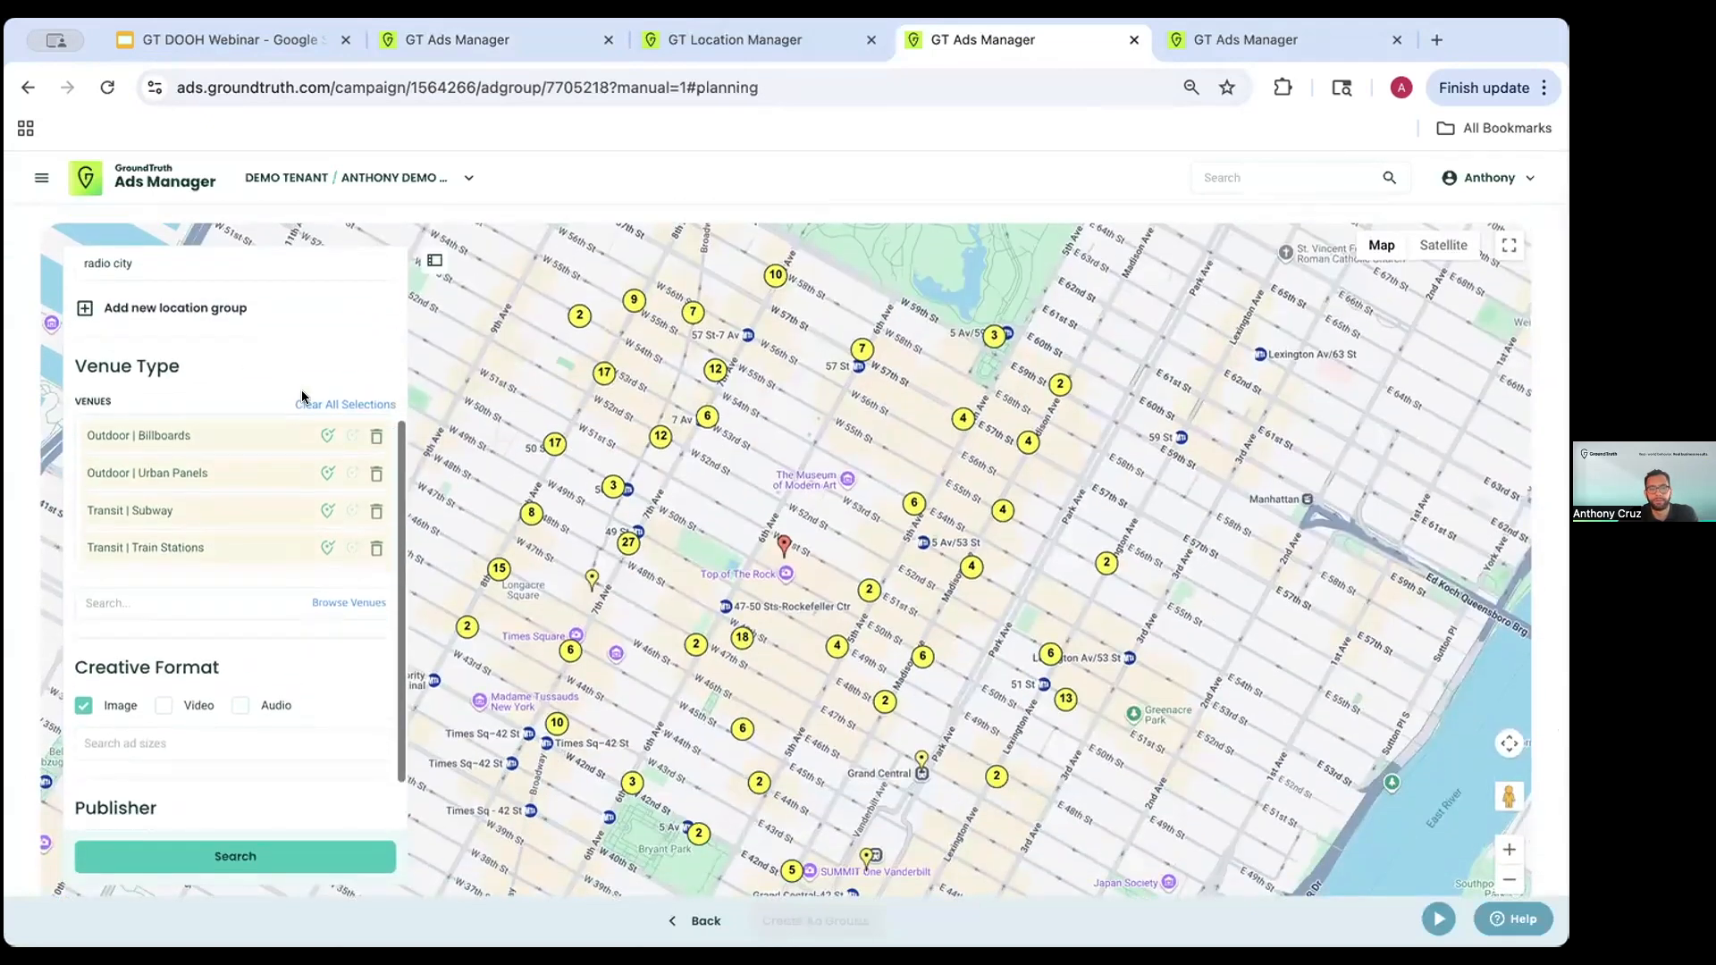
left_click(360, 397)
scroll(249, 369, "up", 1)
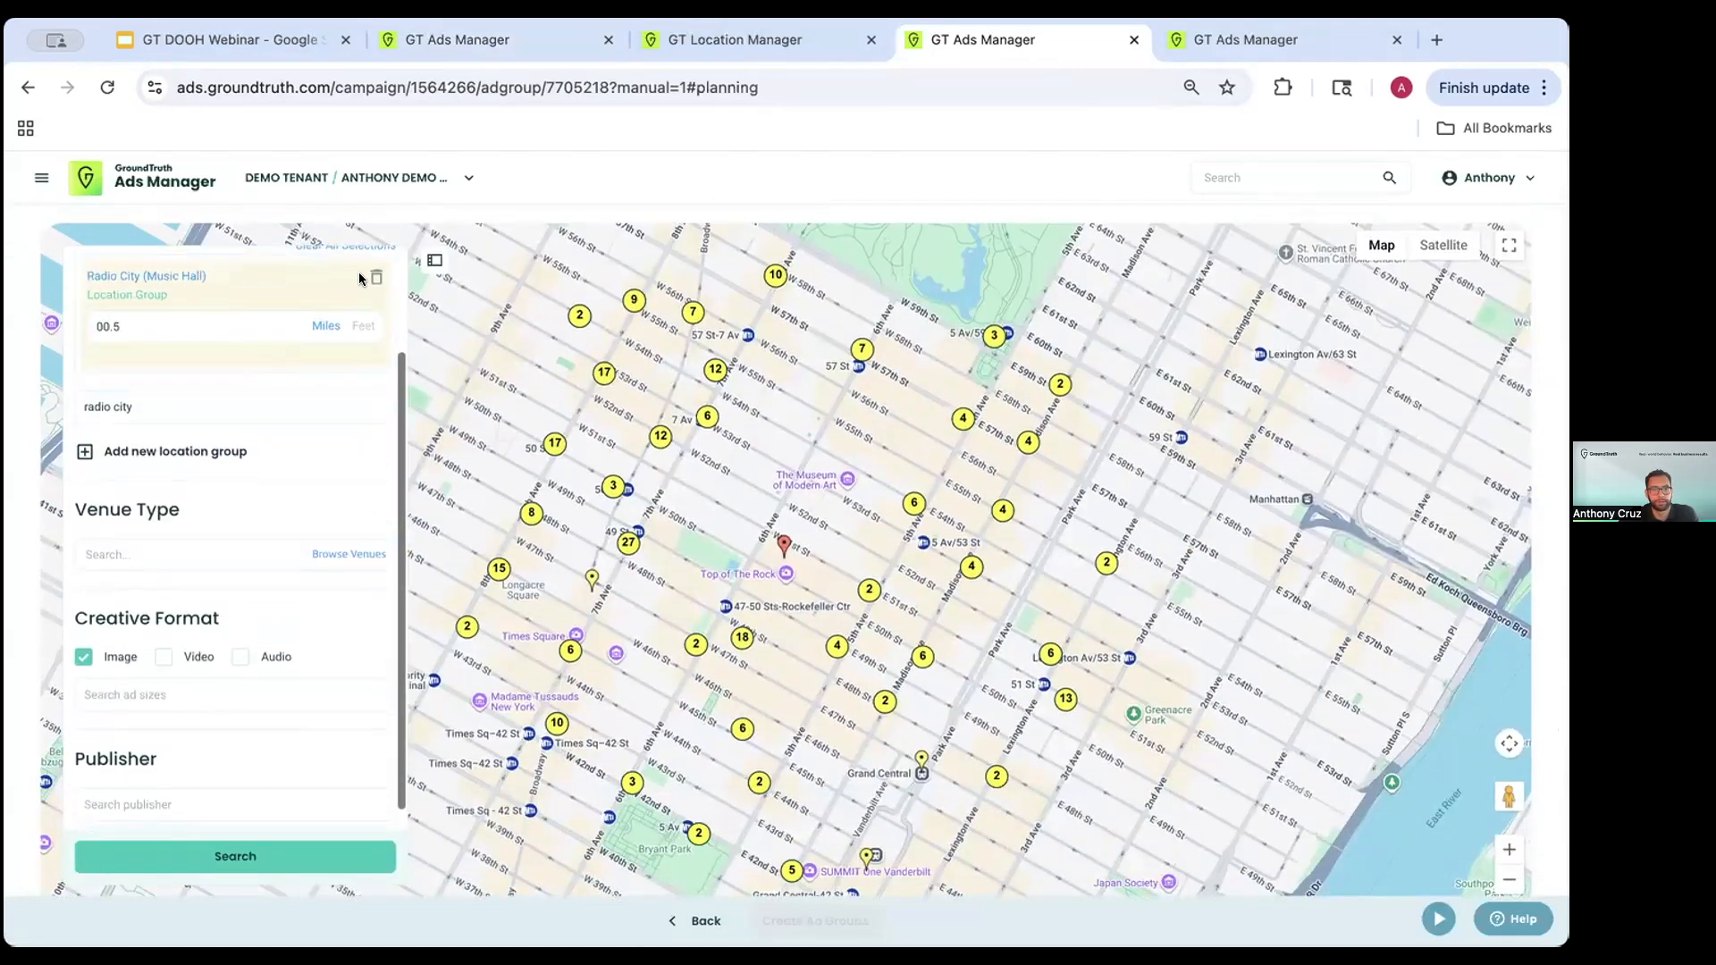
left_click(374, 277)
scroll(334, 568, "up", 2)
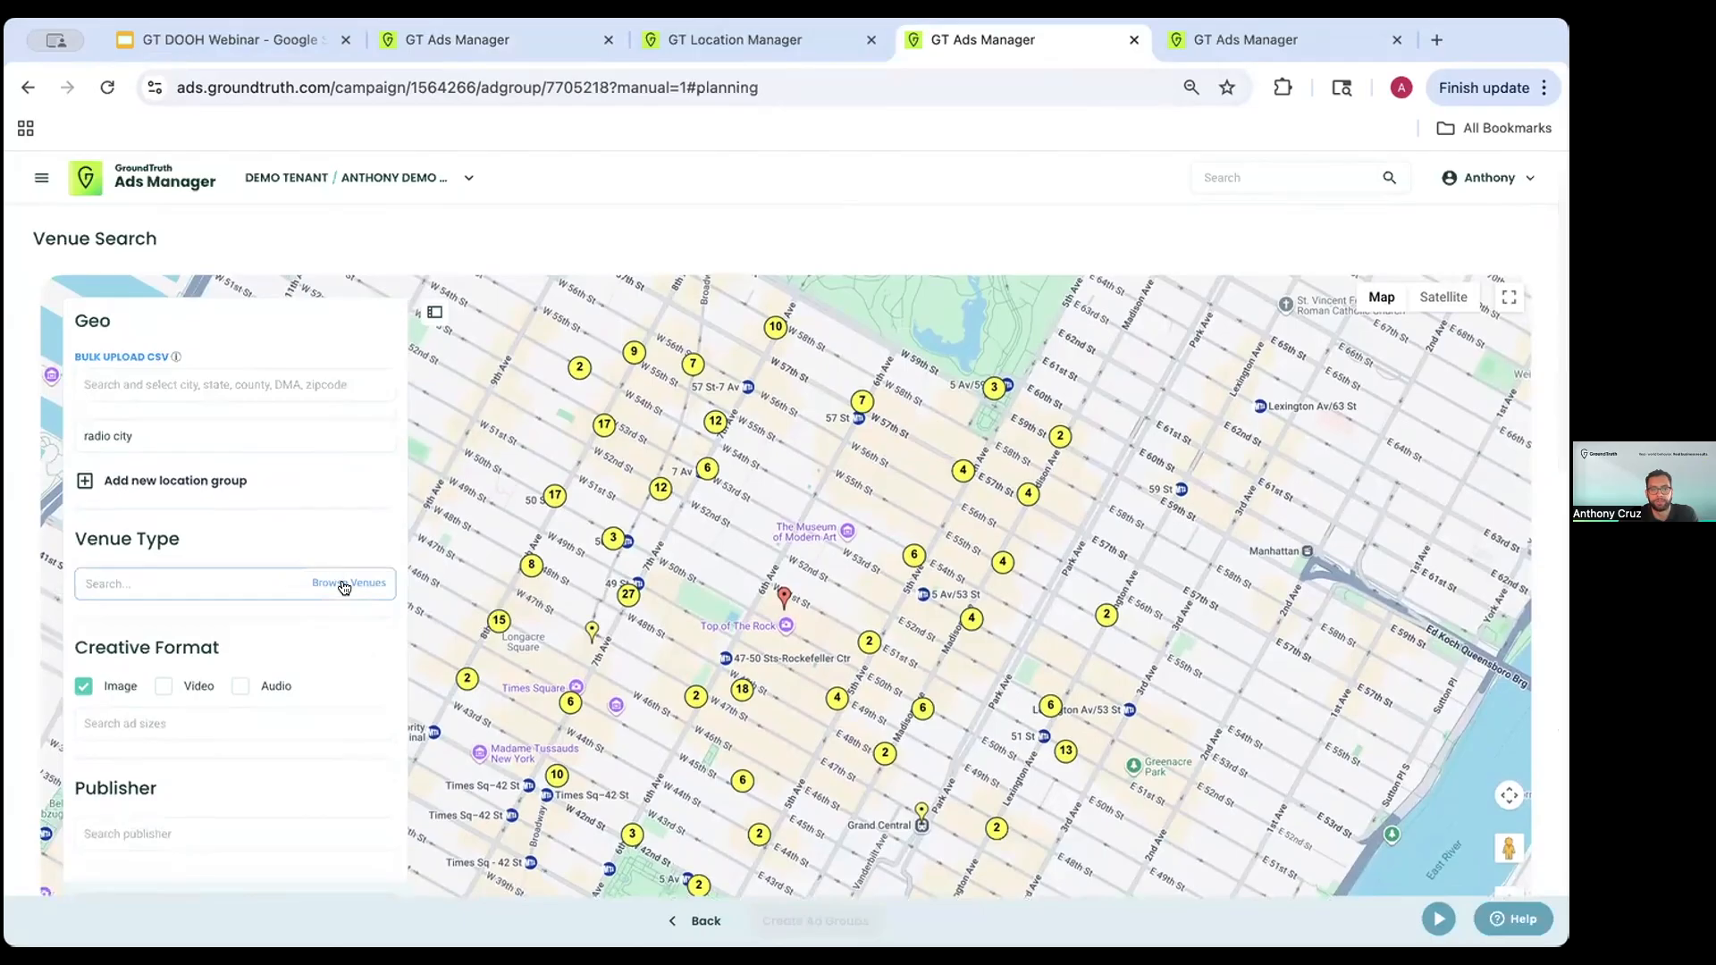
- Browse the venue type categories, examining the Entertainment options and the Hotels subcategory
left_click(331, 583)
scroll(271, 616, "down", 2)
scroll(272, 612, "up", 2)
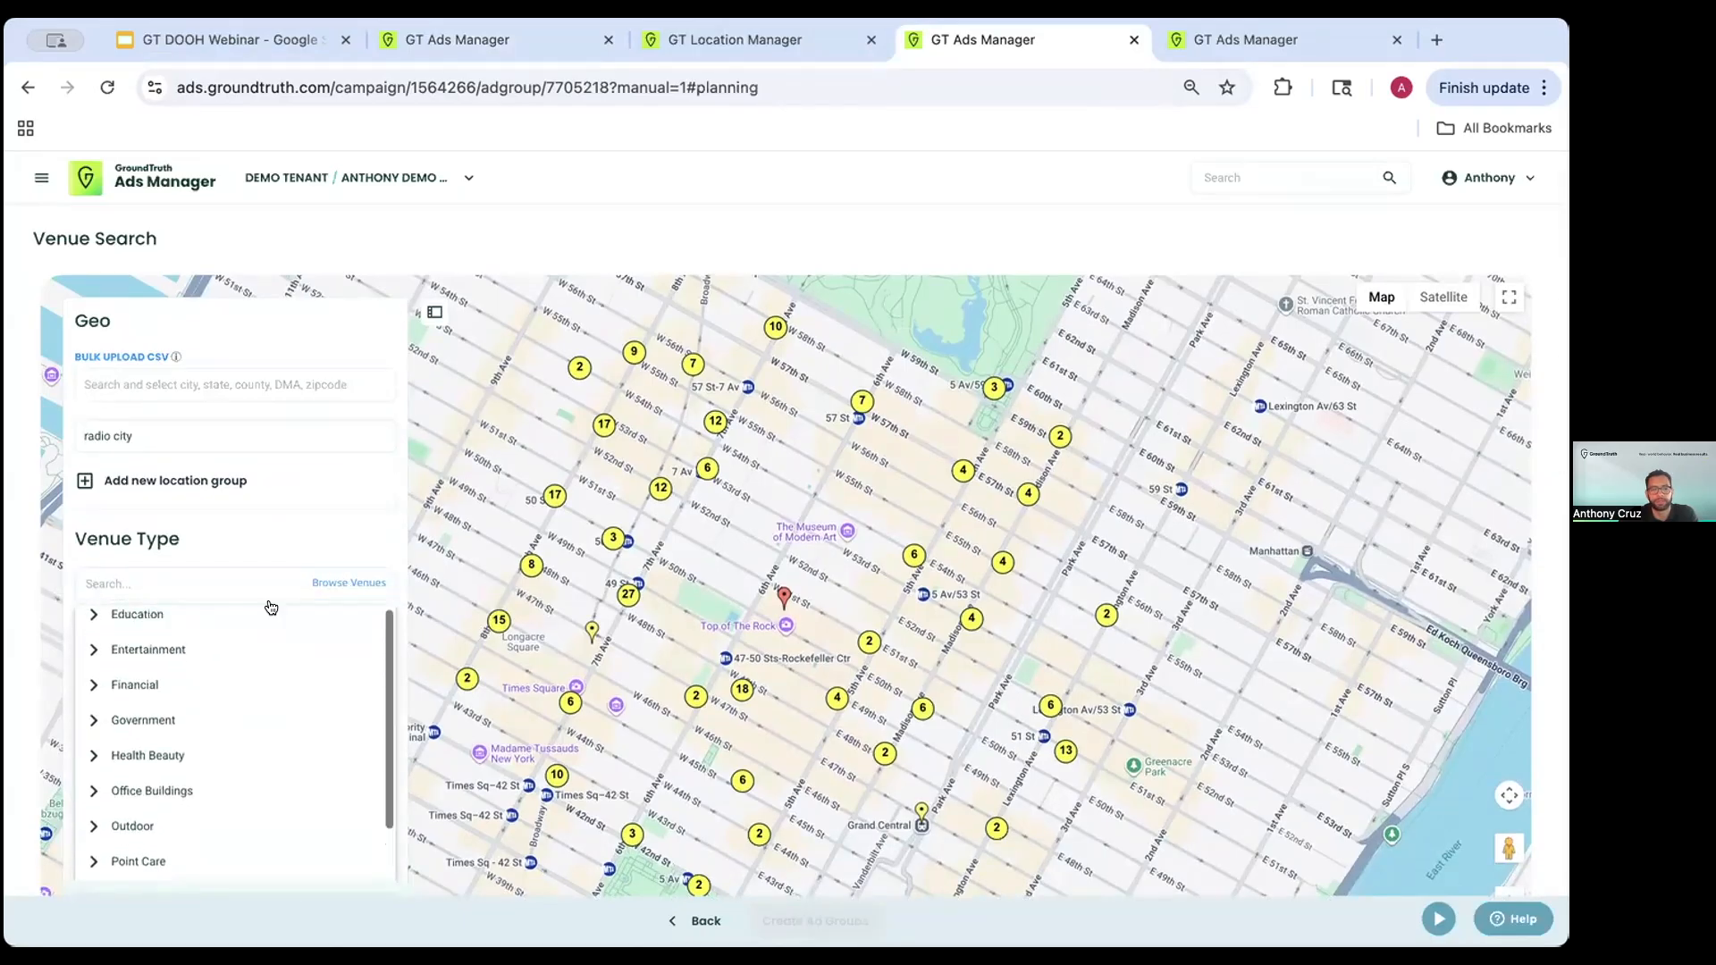
scroll(272, 559, "down", 2)
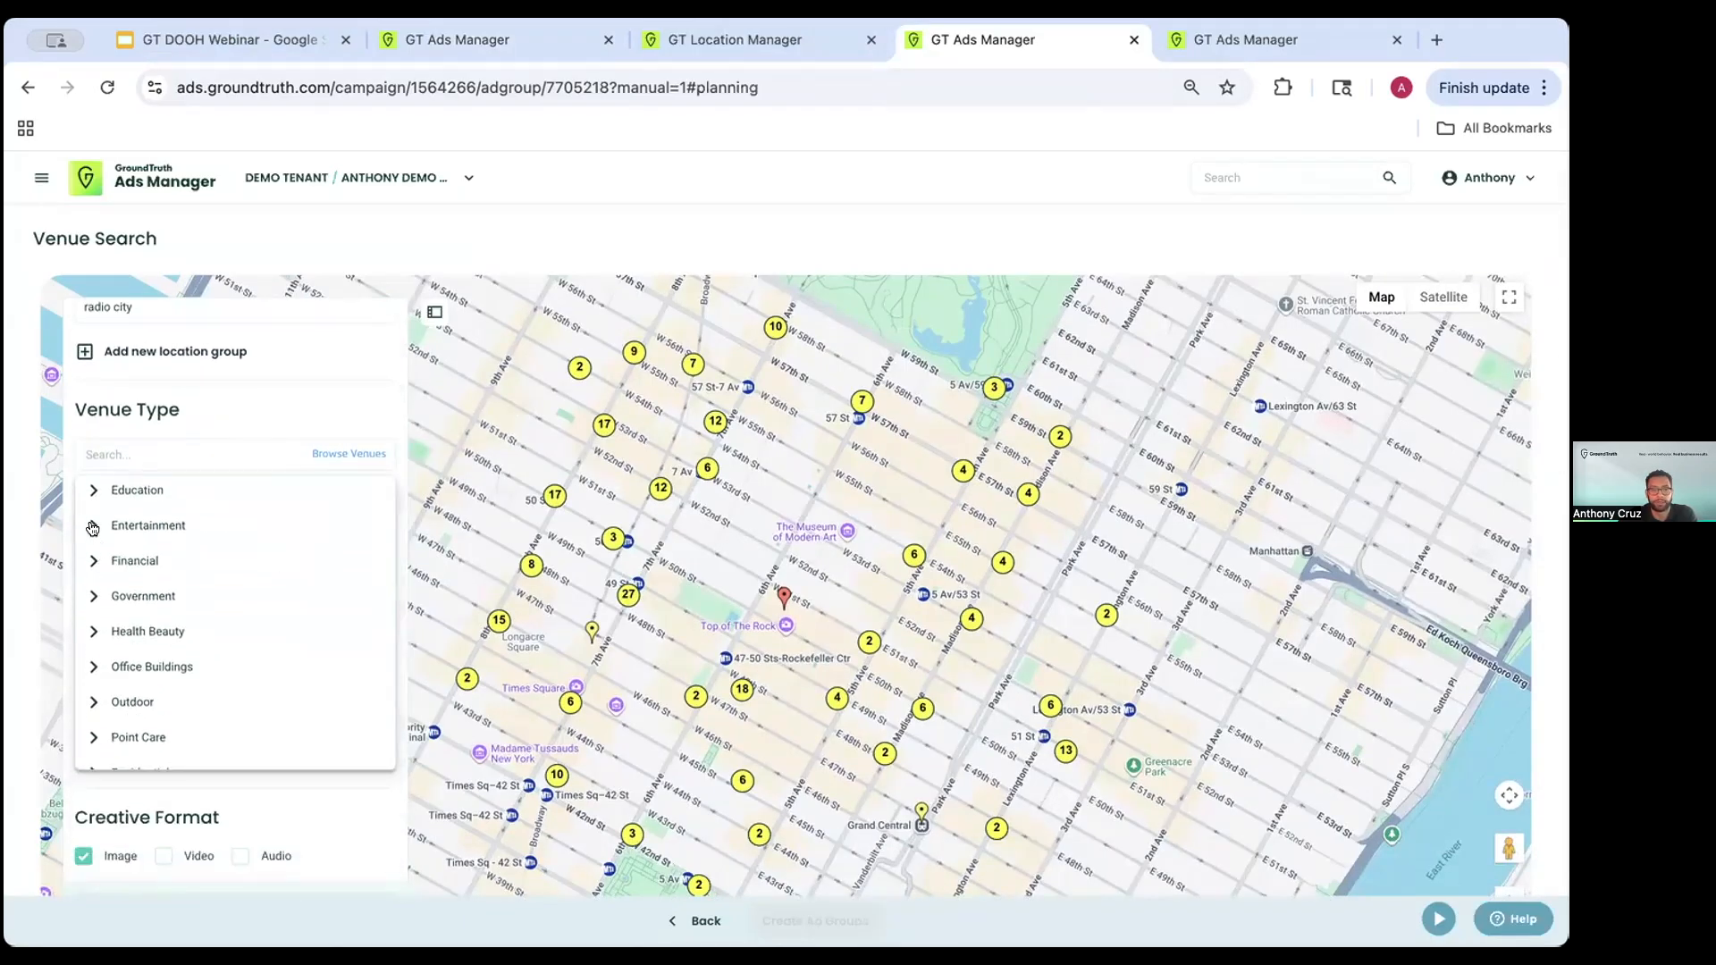
left_click(92, 529)
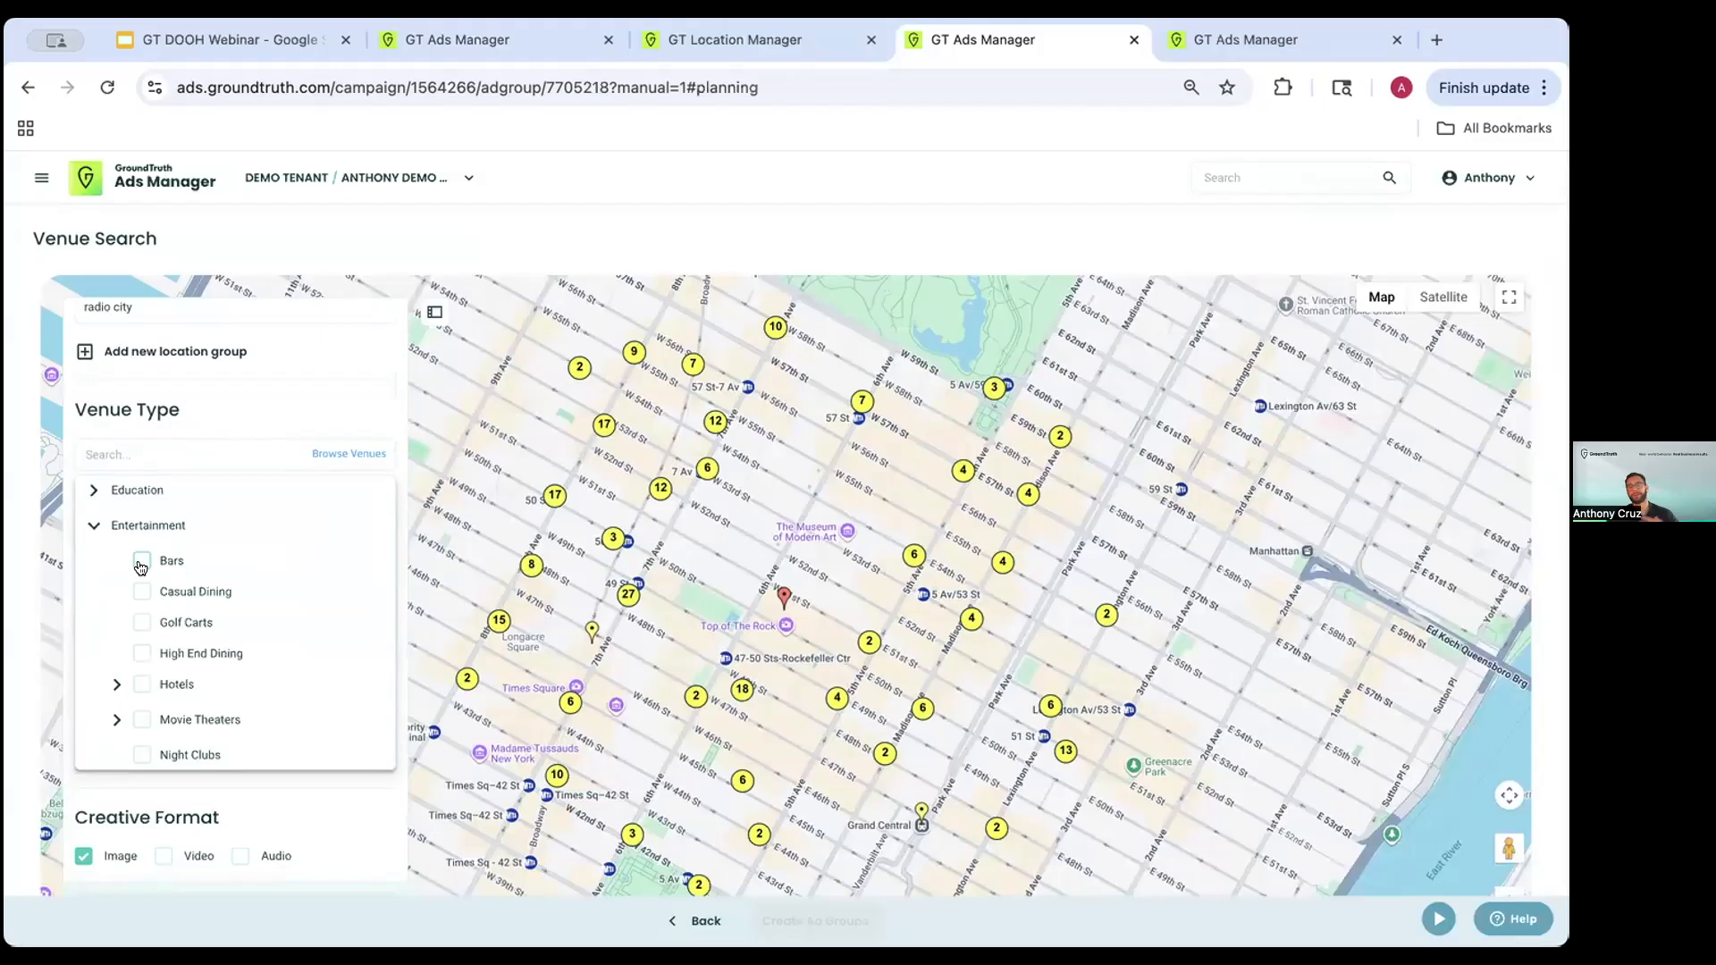
left_click(117, 685)
scroll(179, 697, "down", 3)
scroll(185, 711, "down", 3)
left_click(313, 793)
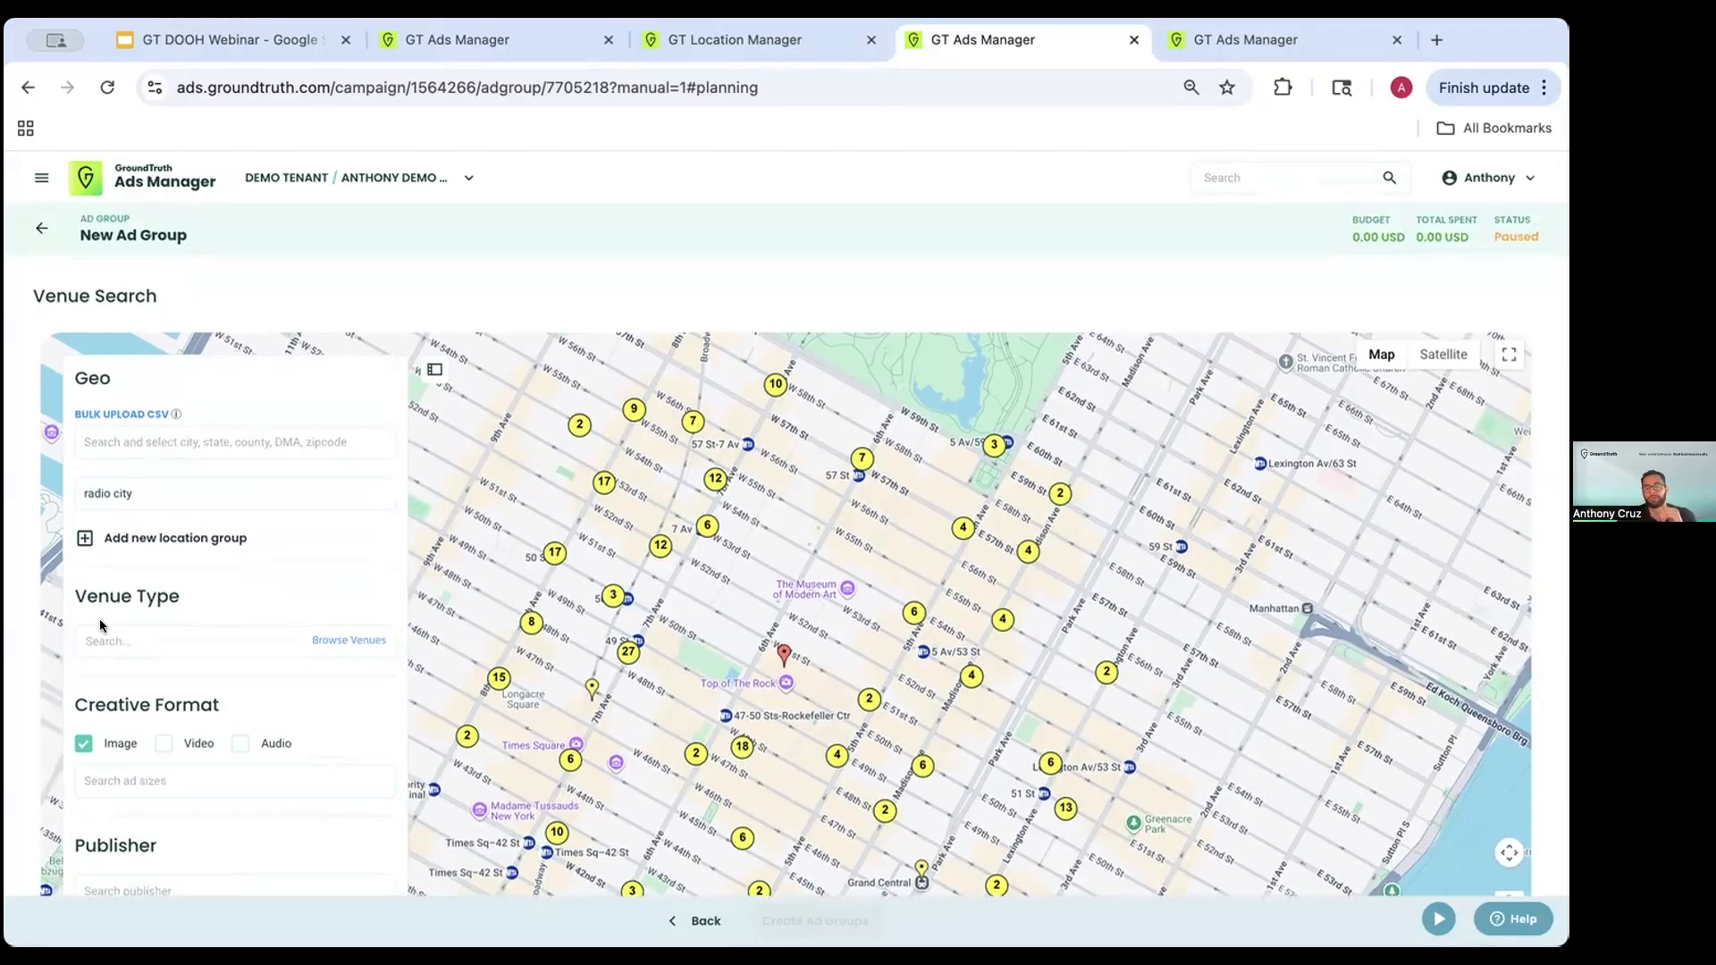
- Search the geo locations for "dallas T" and add the city Dallas, TX as a location filter
left_click(117, 456)
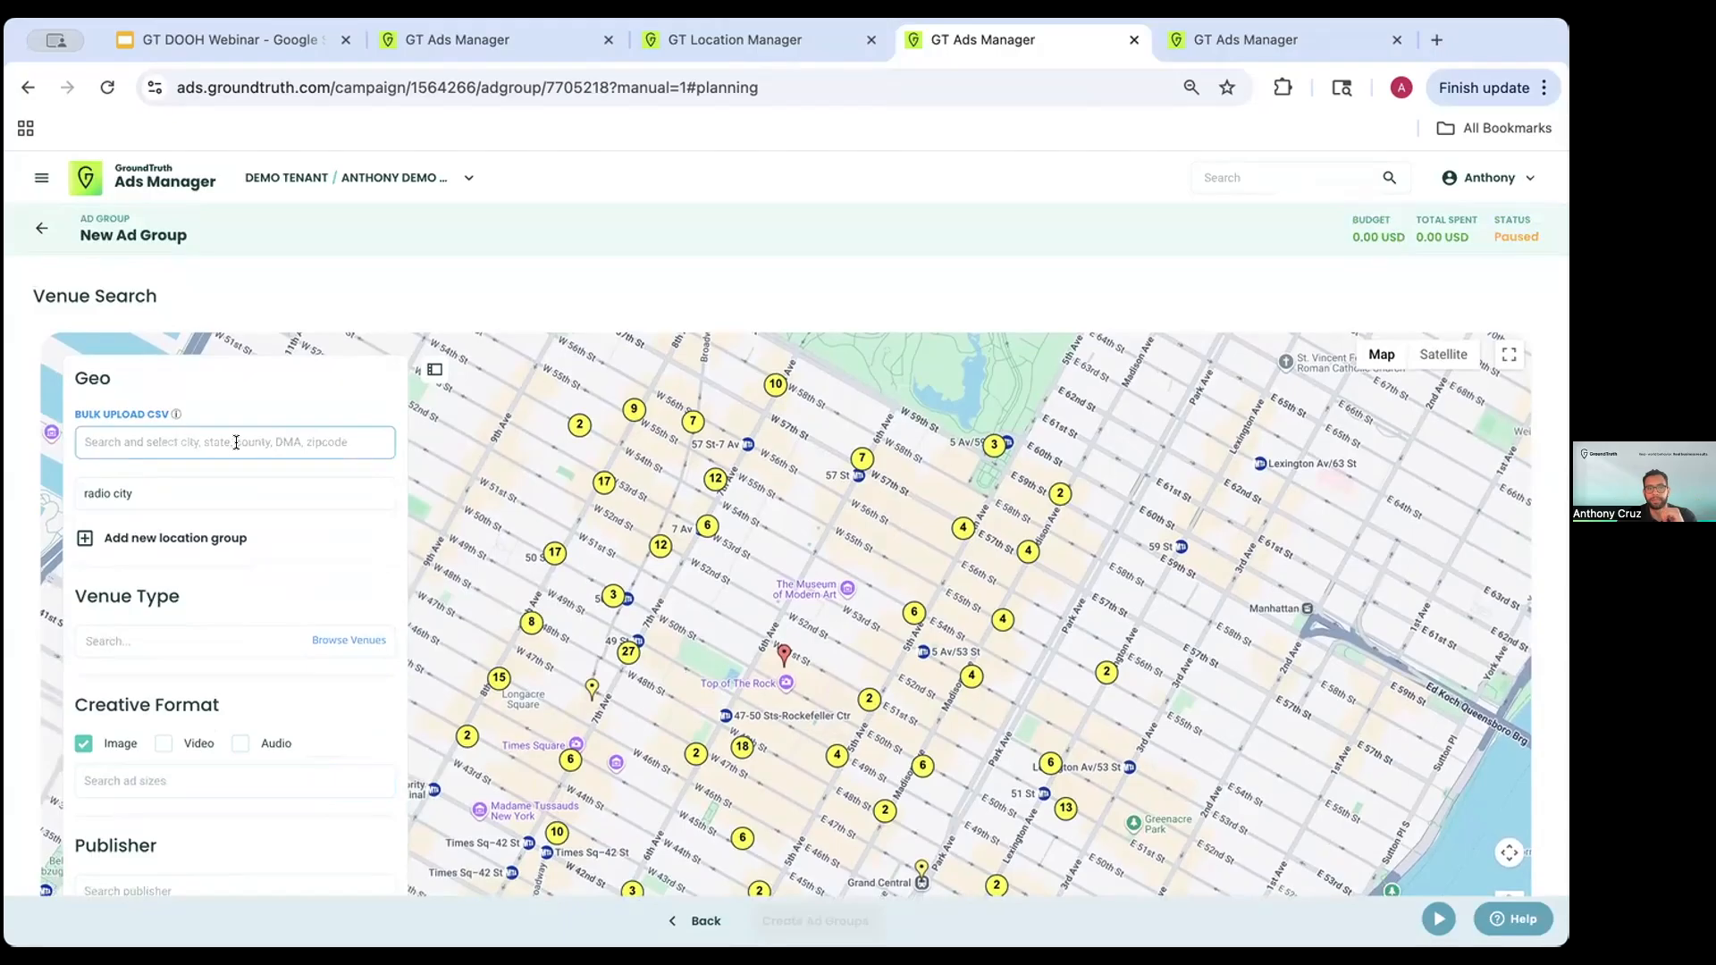
left_click(311, 443)
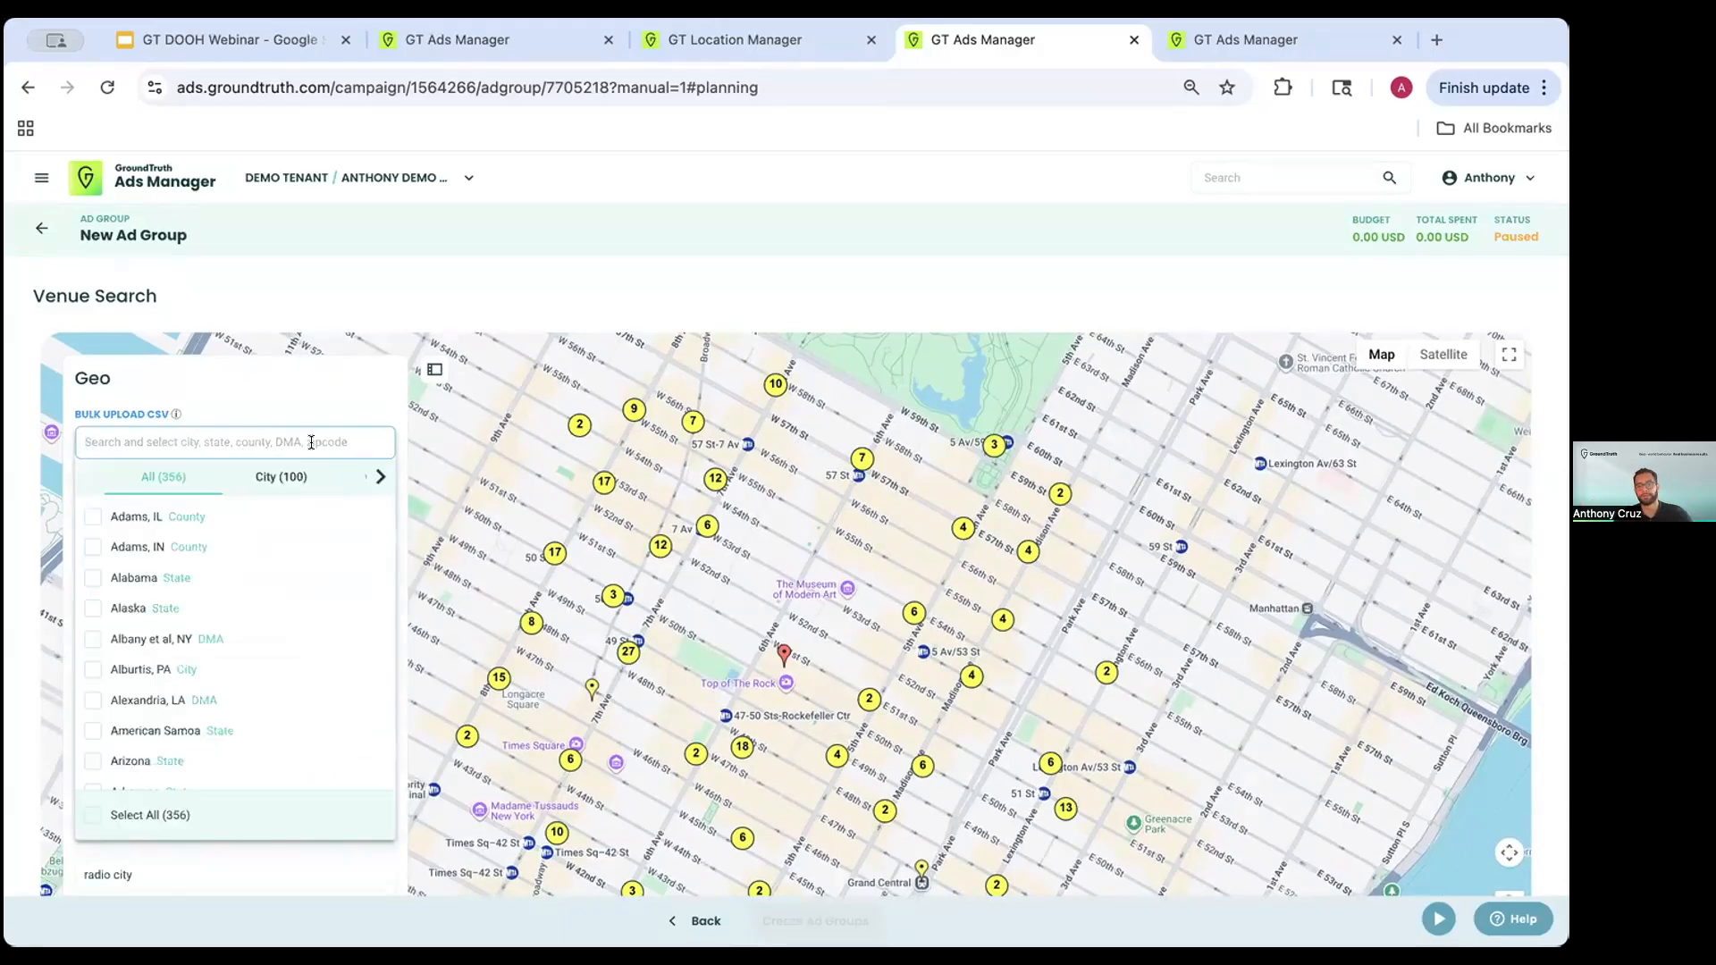
type("dallas T")
left_click(284, 476)
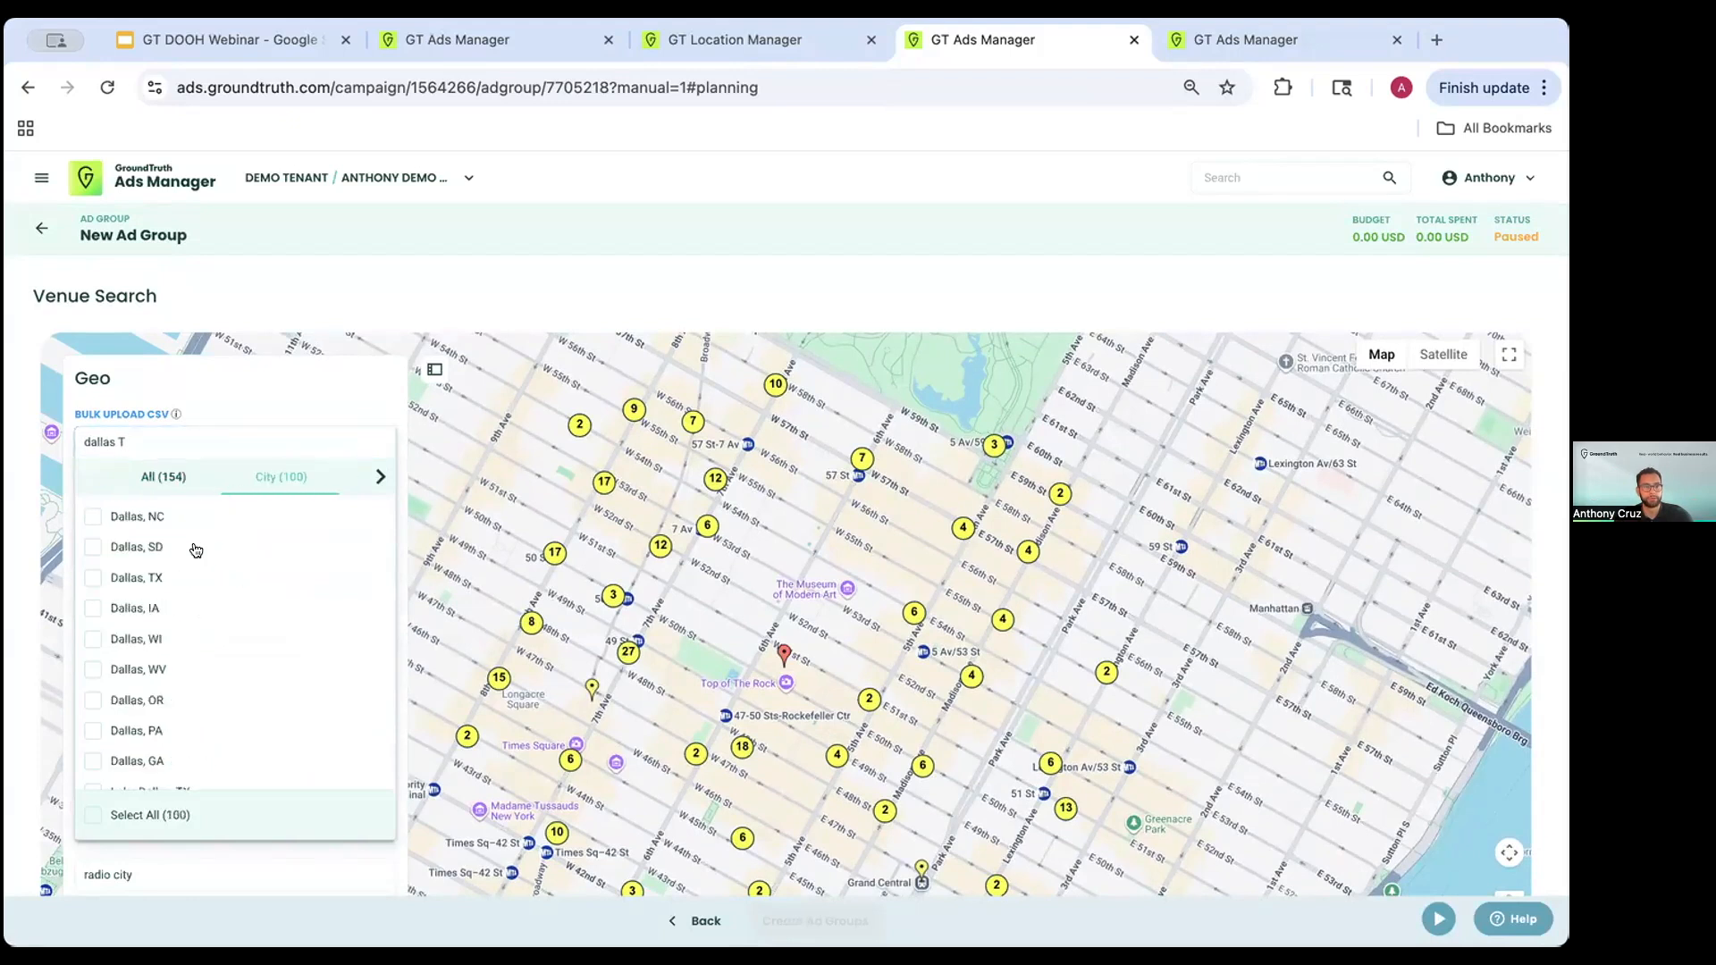
left_click(192, 582)
left_click(241, 422)
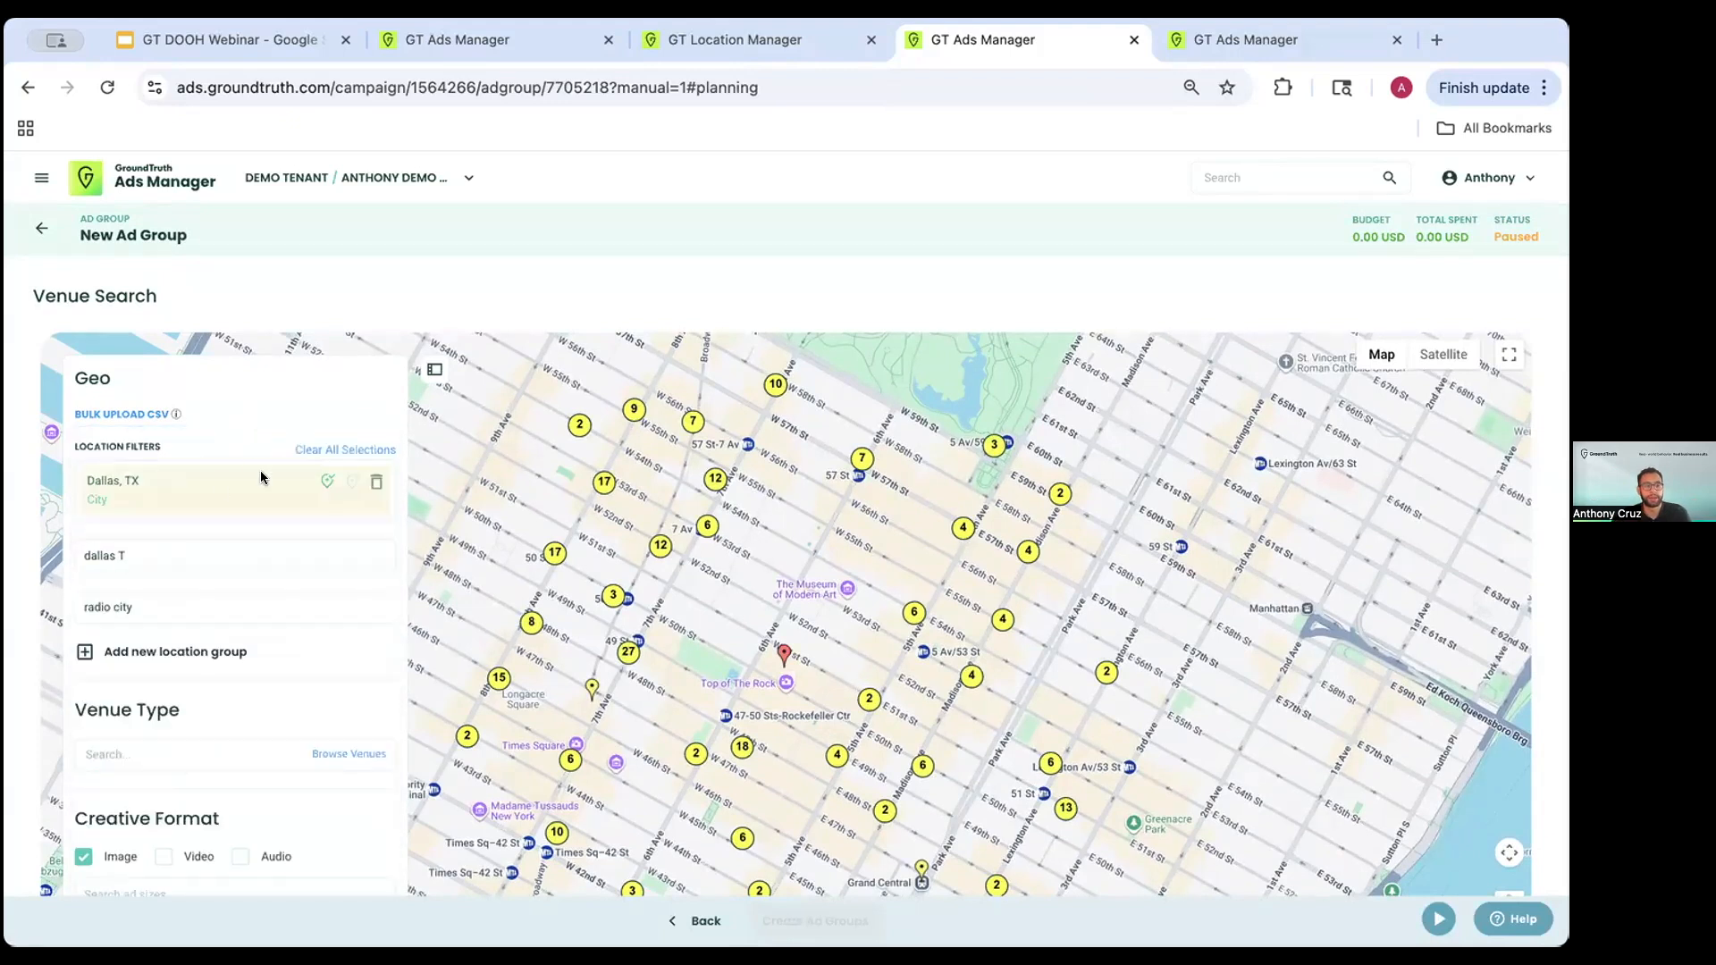
- Run the venue search for Dallas and examine the map, estimated results and ad groups table
scroll(260, 474, "down", 8)
left_click(230, 661)
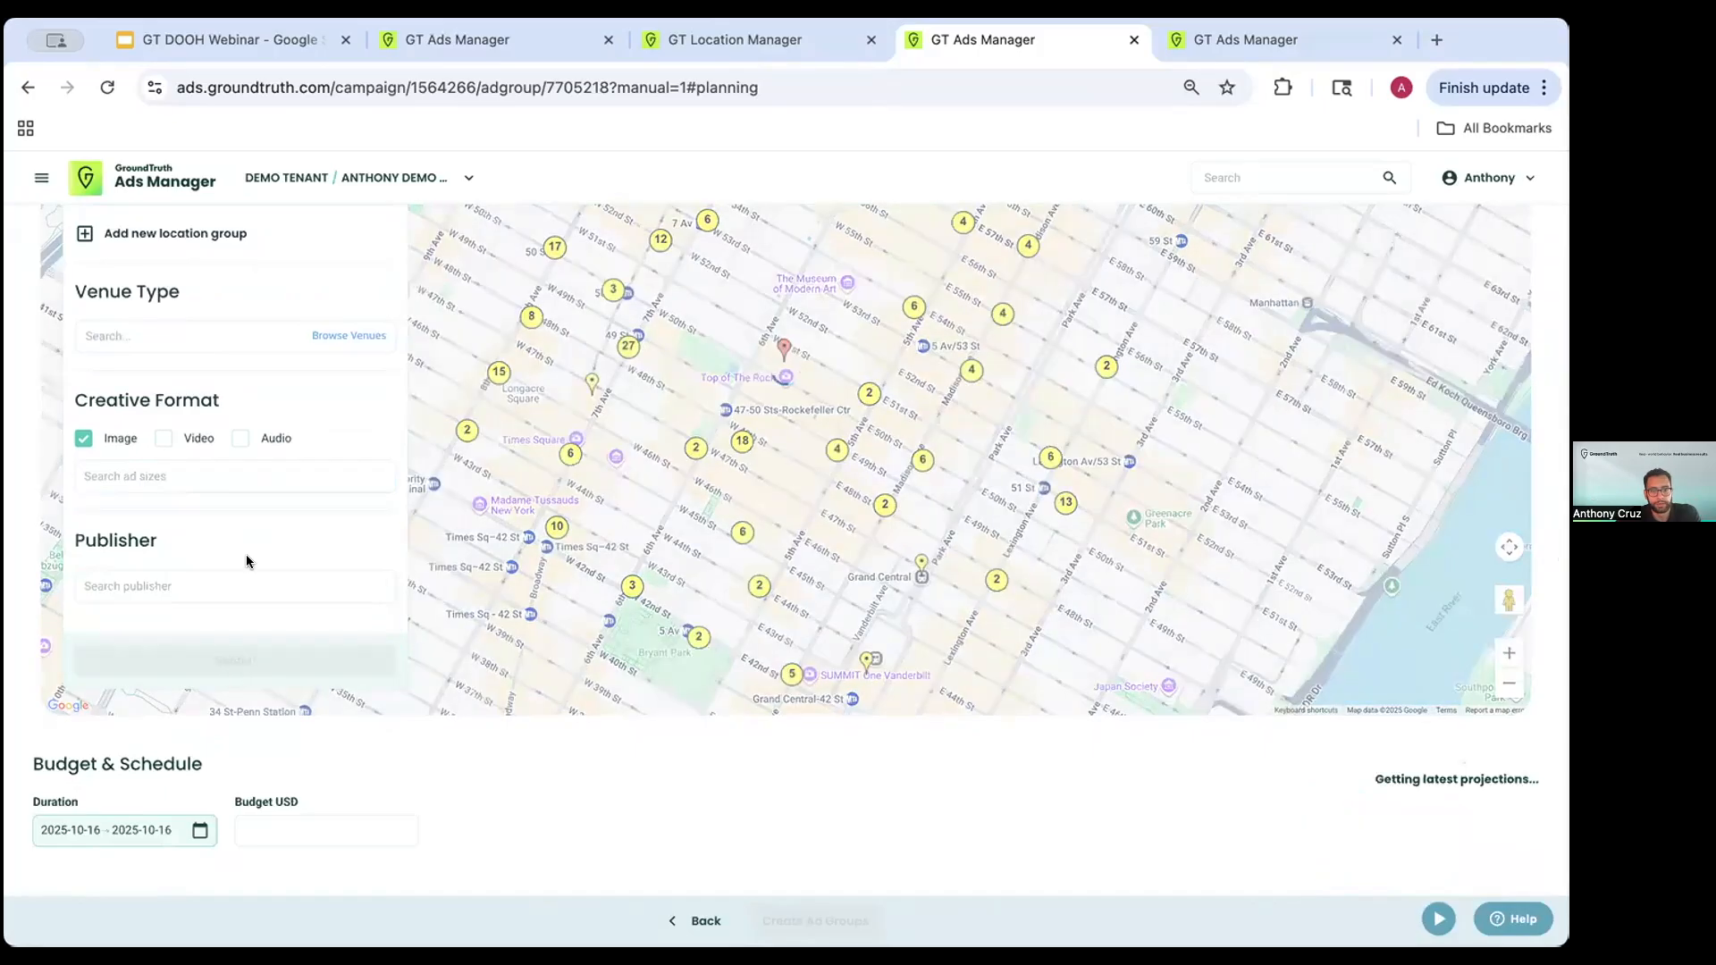
scroll(249, 562, "up", 1)
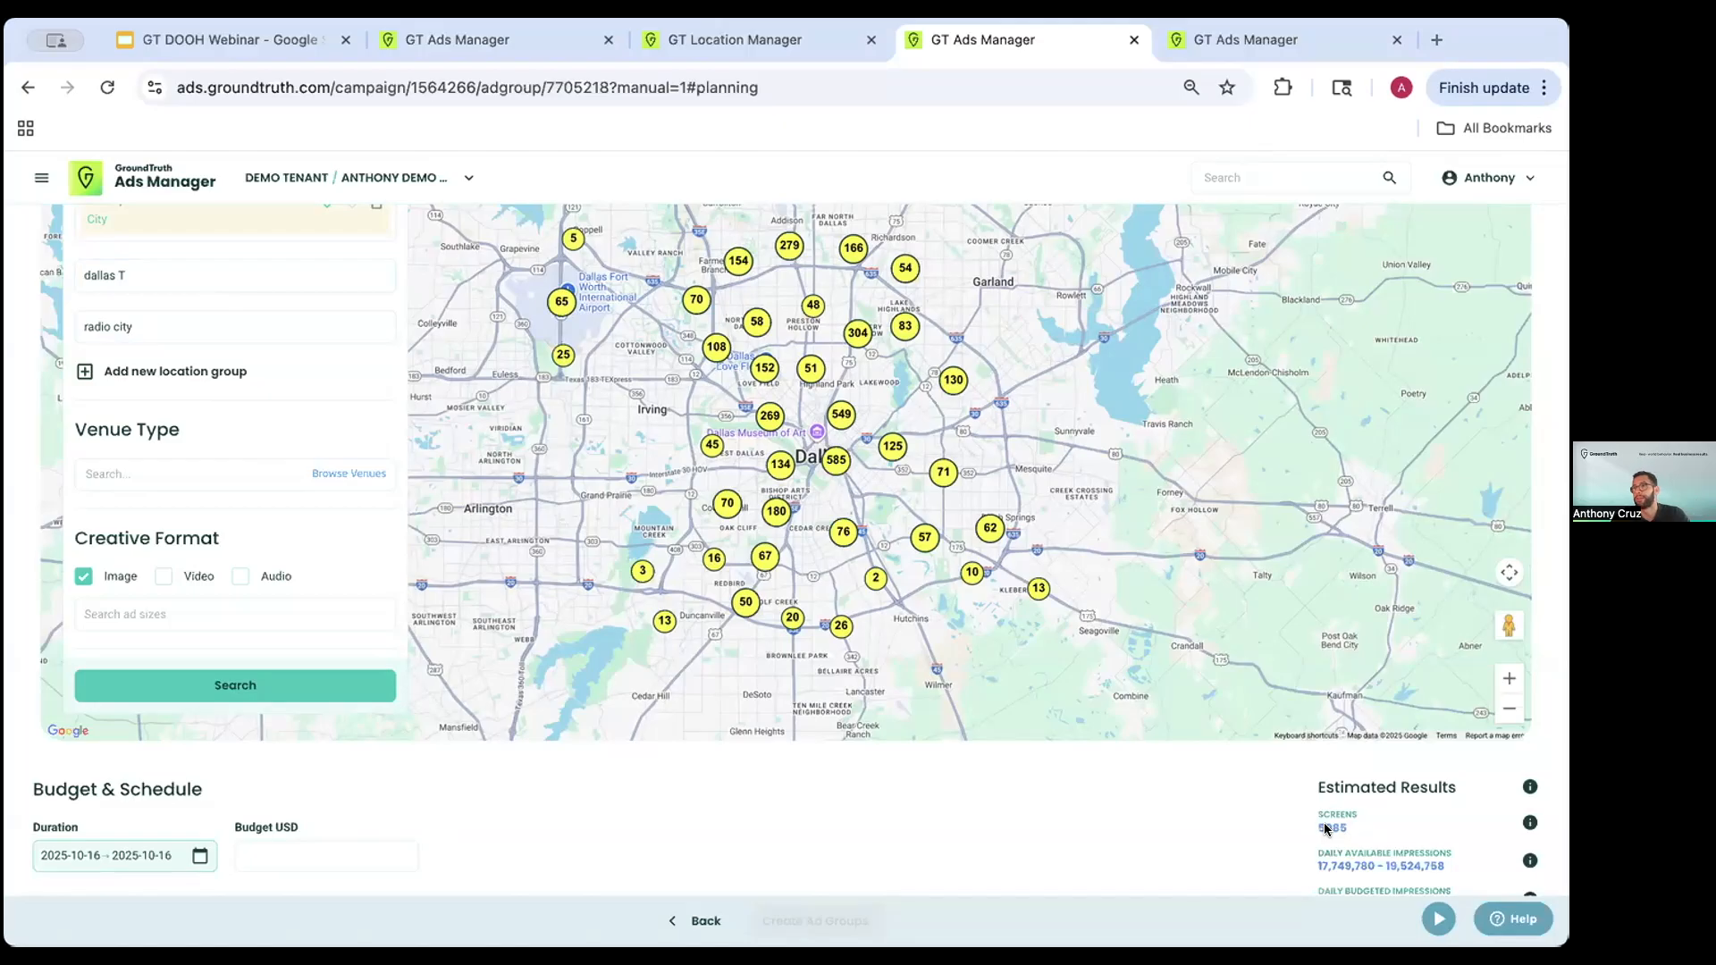
scroll(1325, 829, "down", 6)
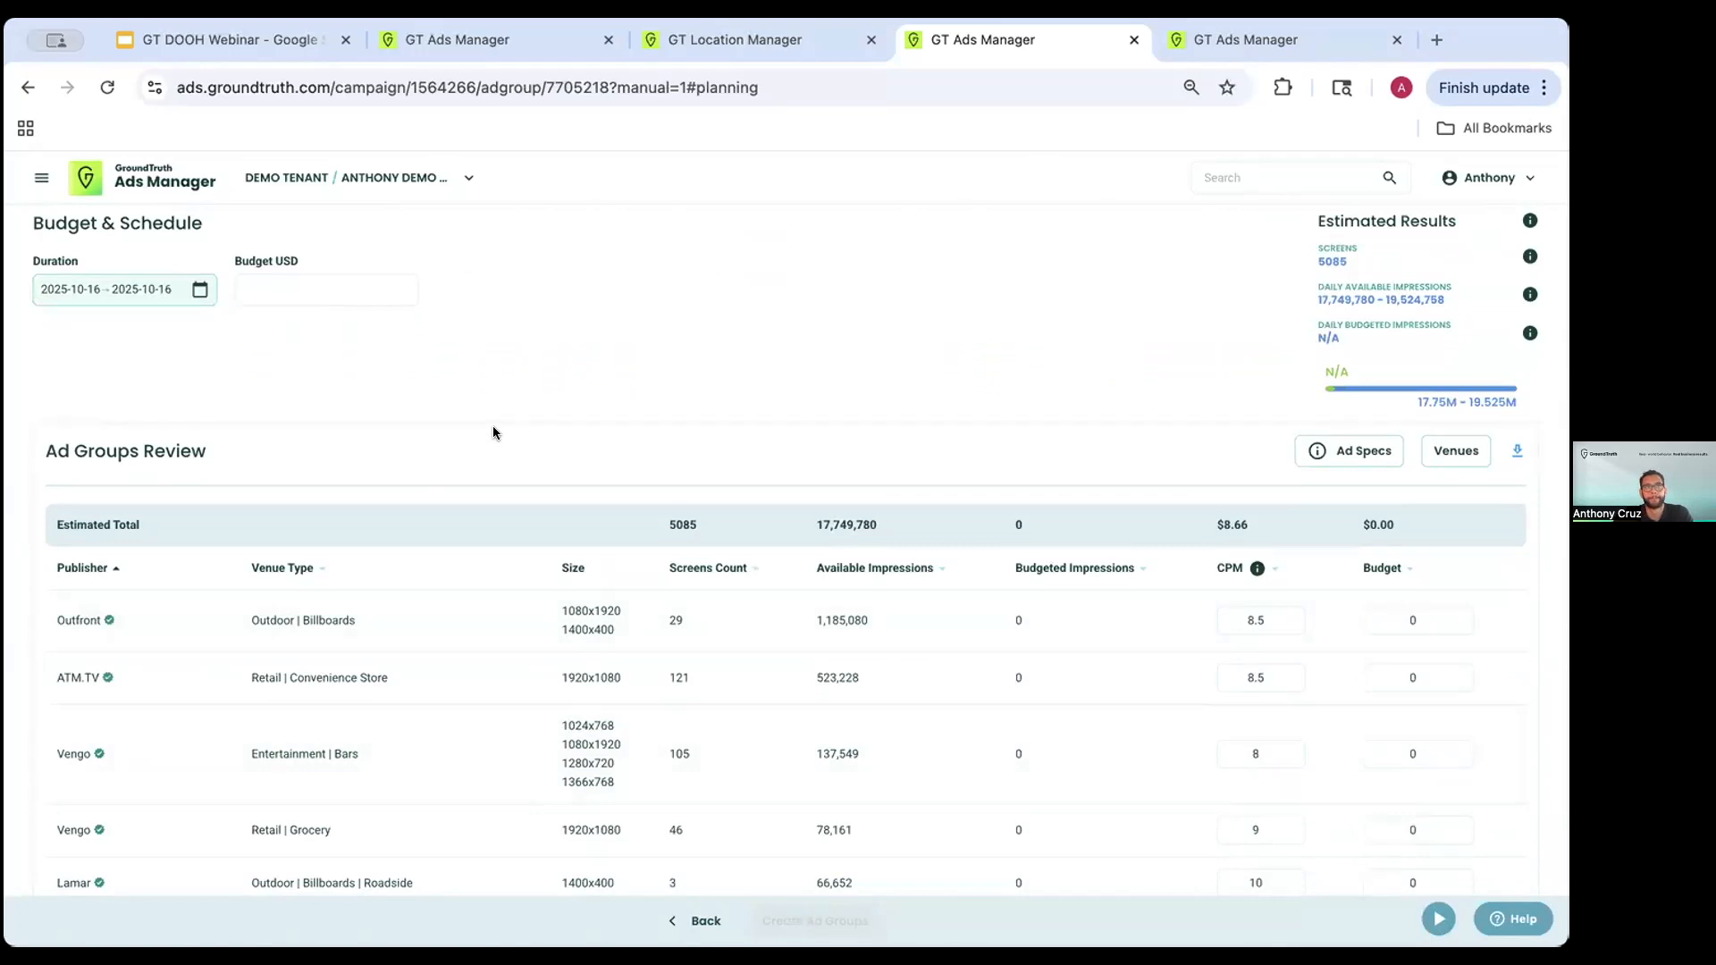
scroll(492, 433, "up", 4)
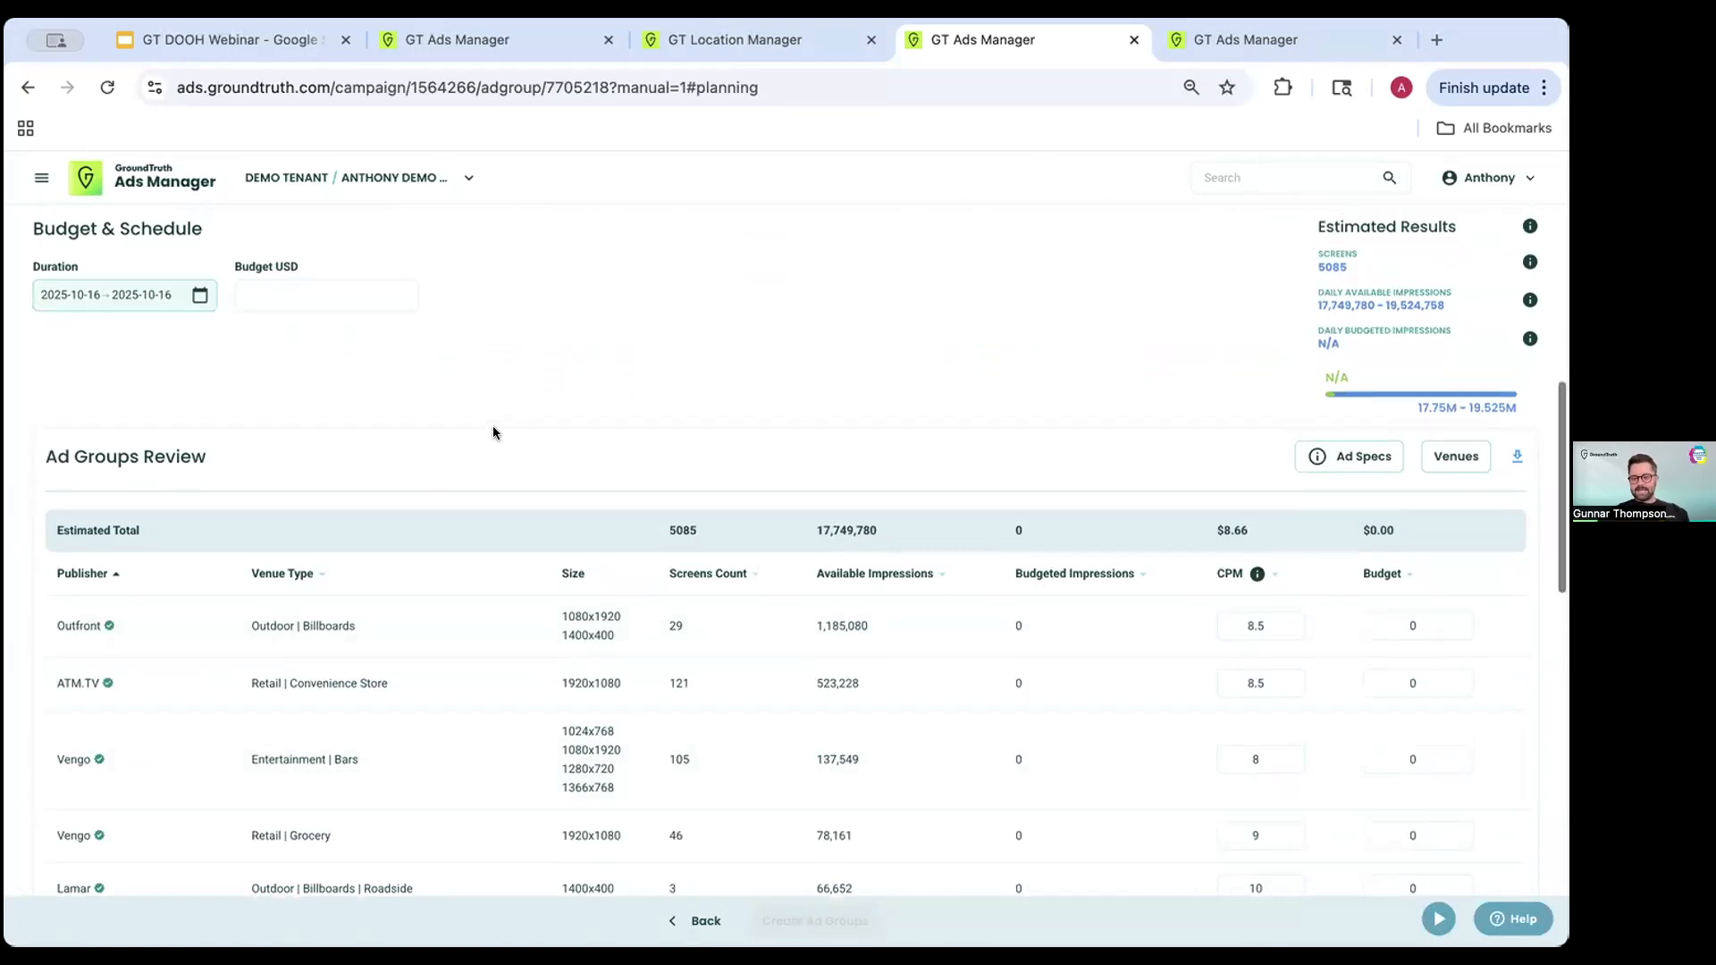
scroll(298, 436, "up", 2)
scroll(298, 429, "up", 3)
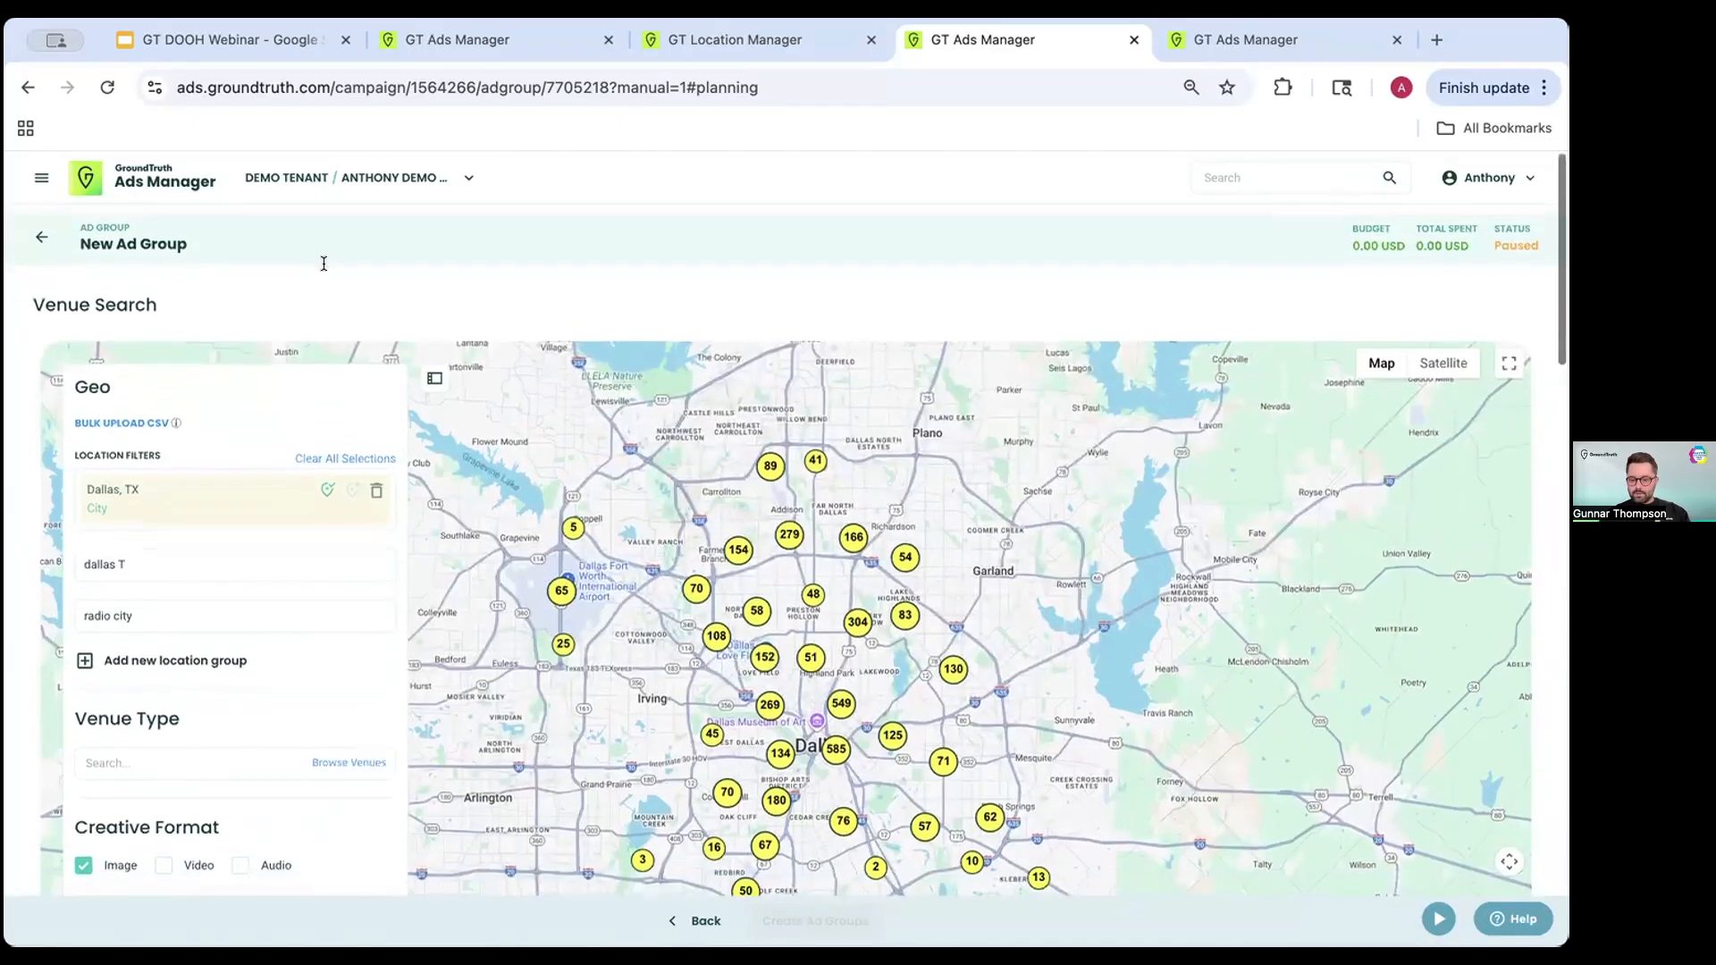
left_click(447, 41)
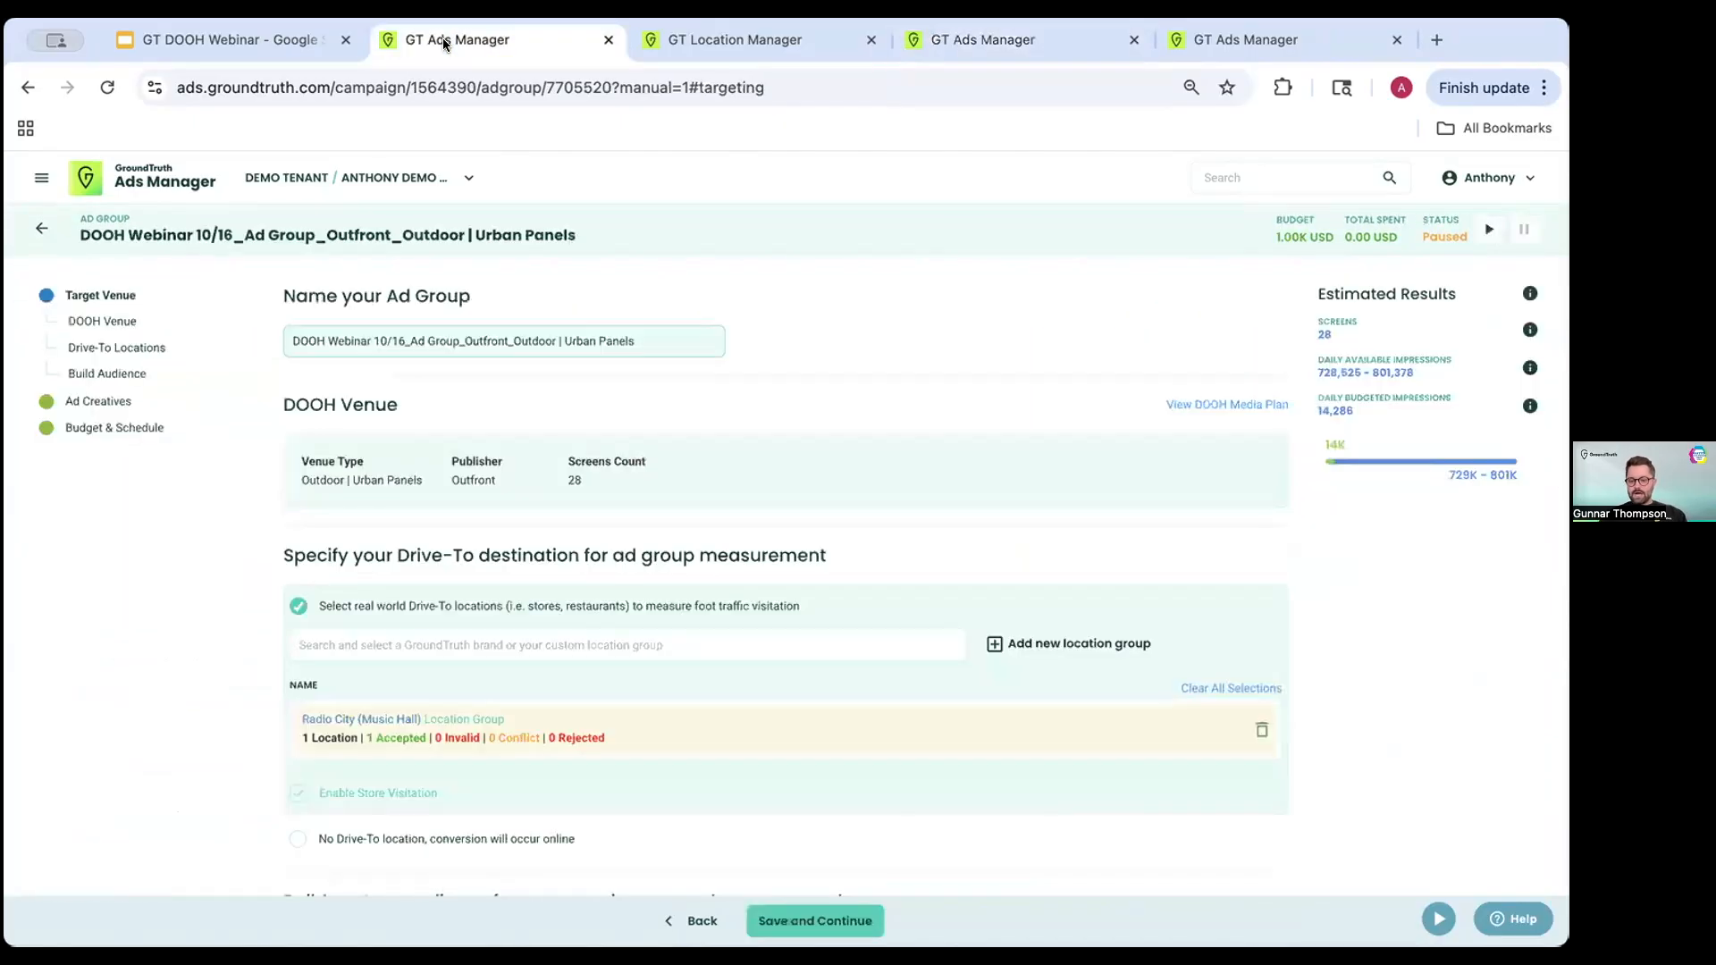
left_click(738, 37)
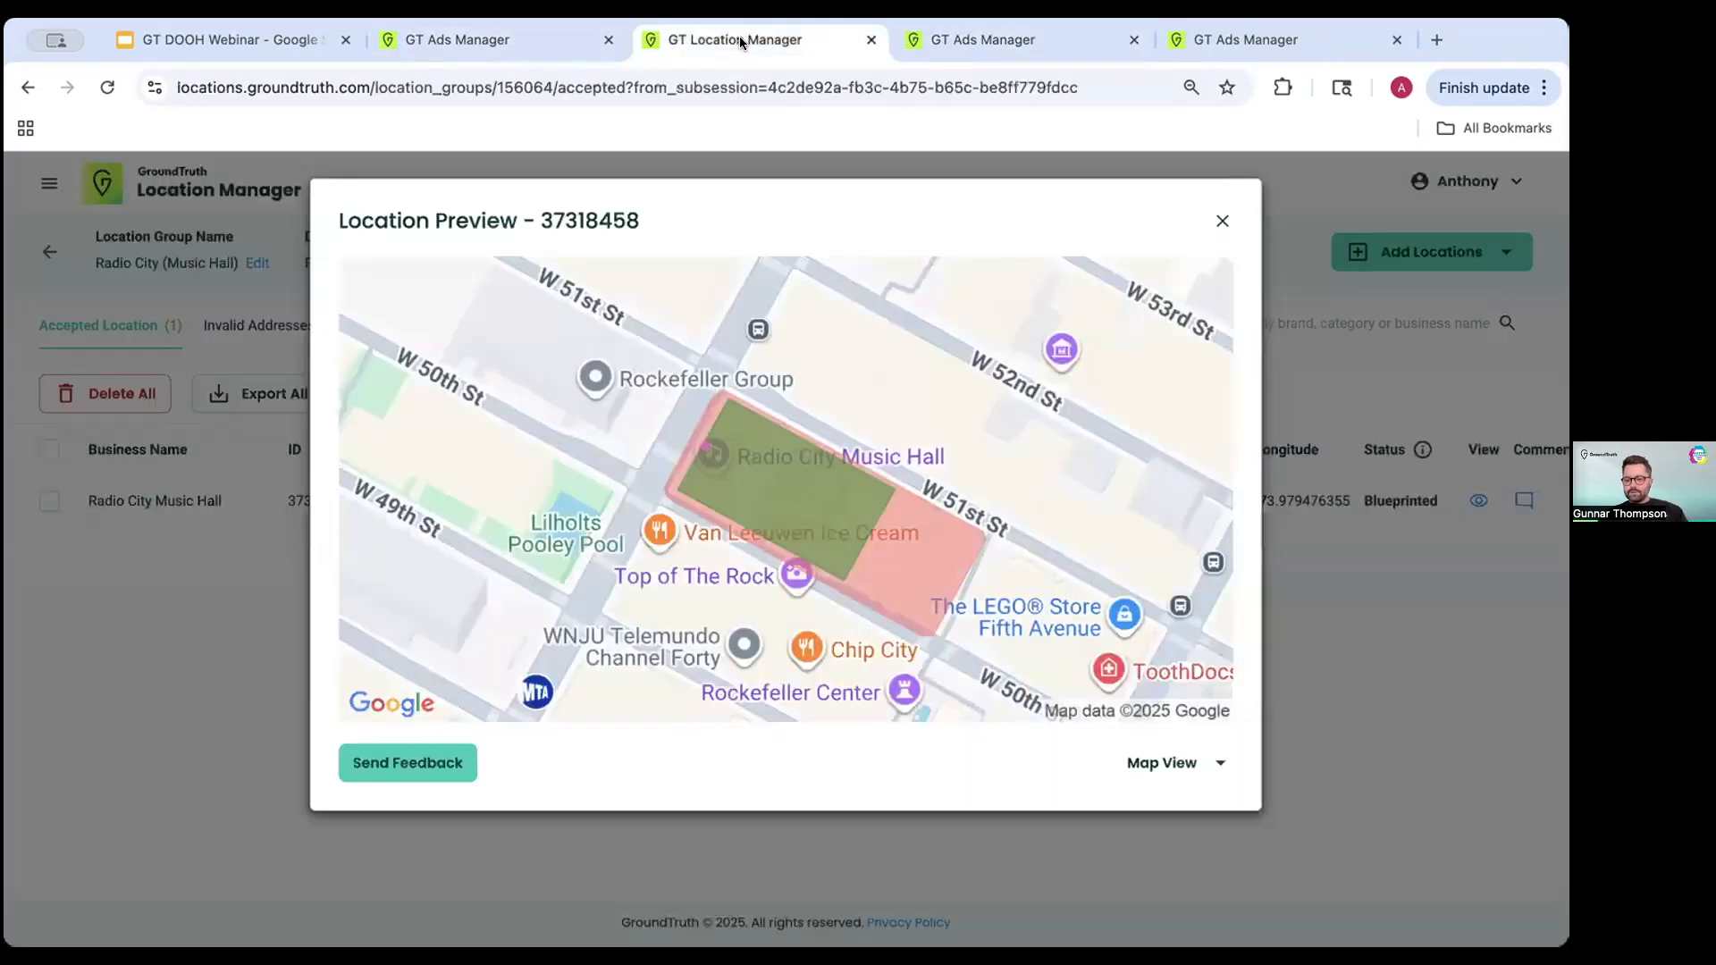
left_click(520, 42)
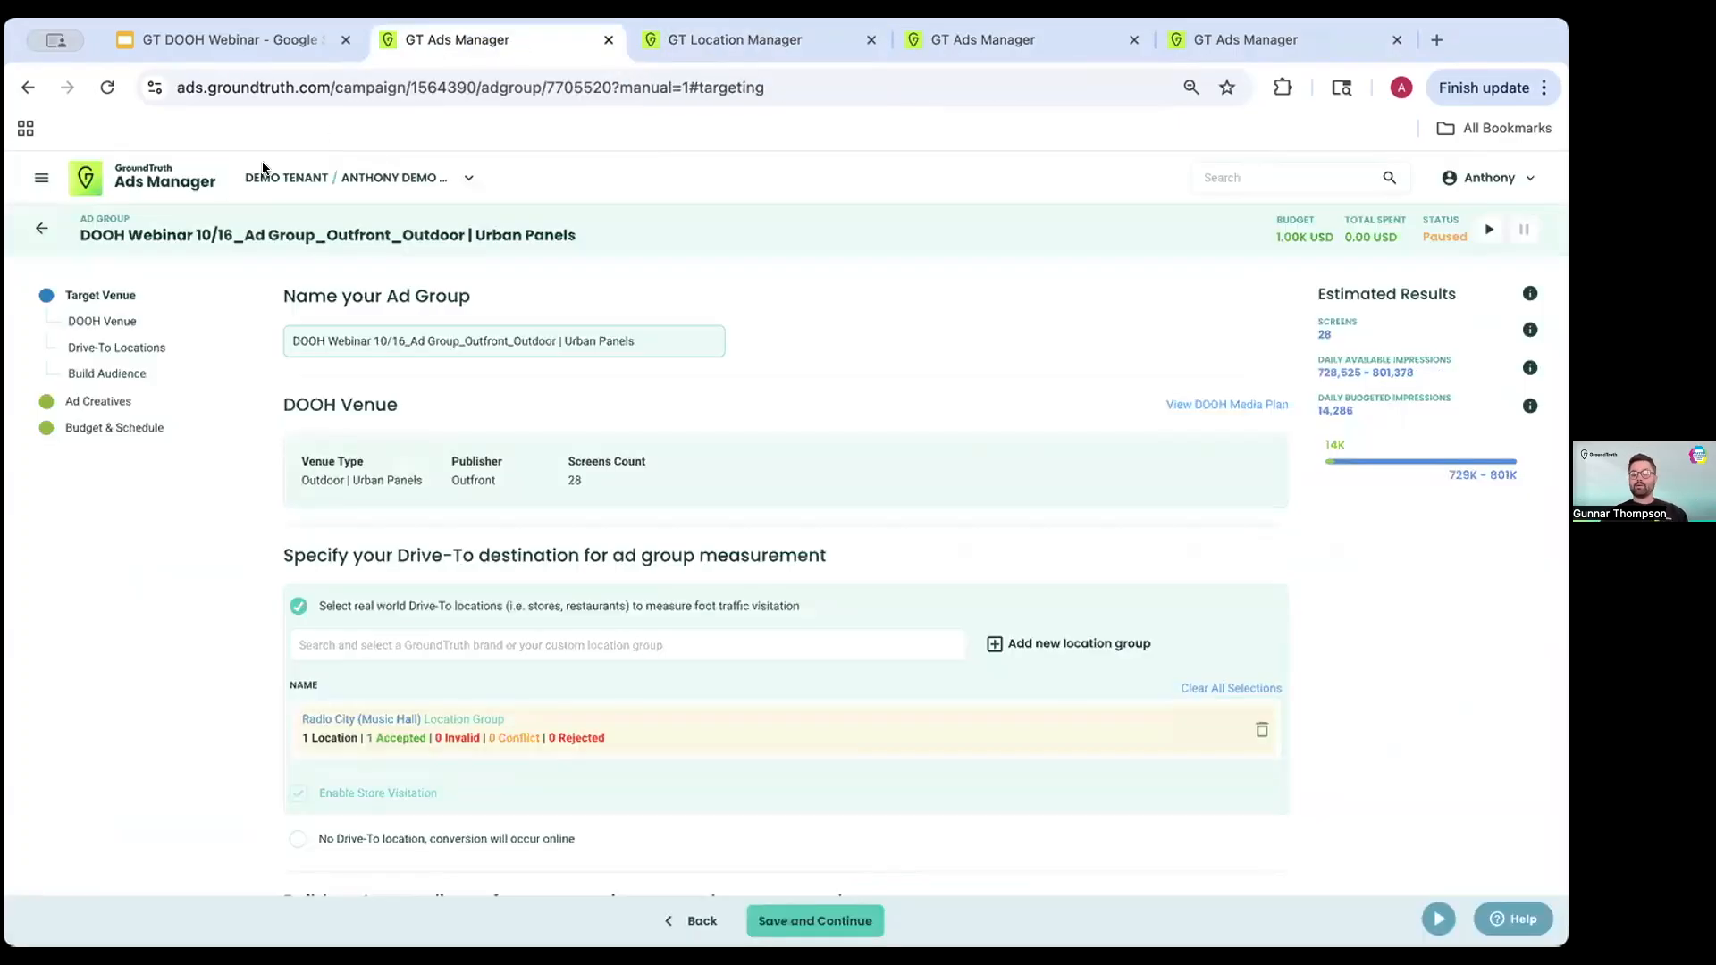
left_click(41, 183)
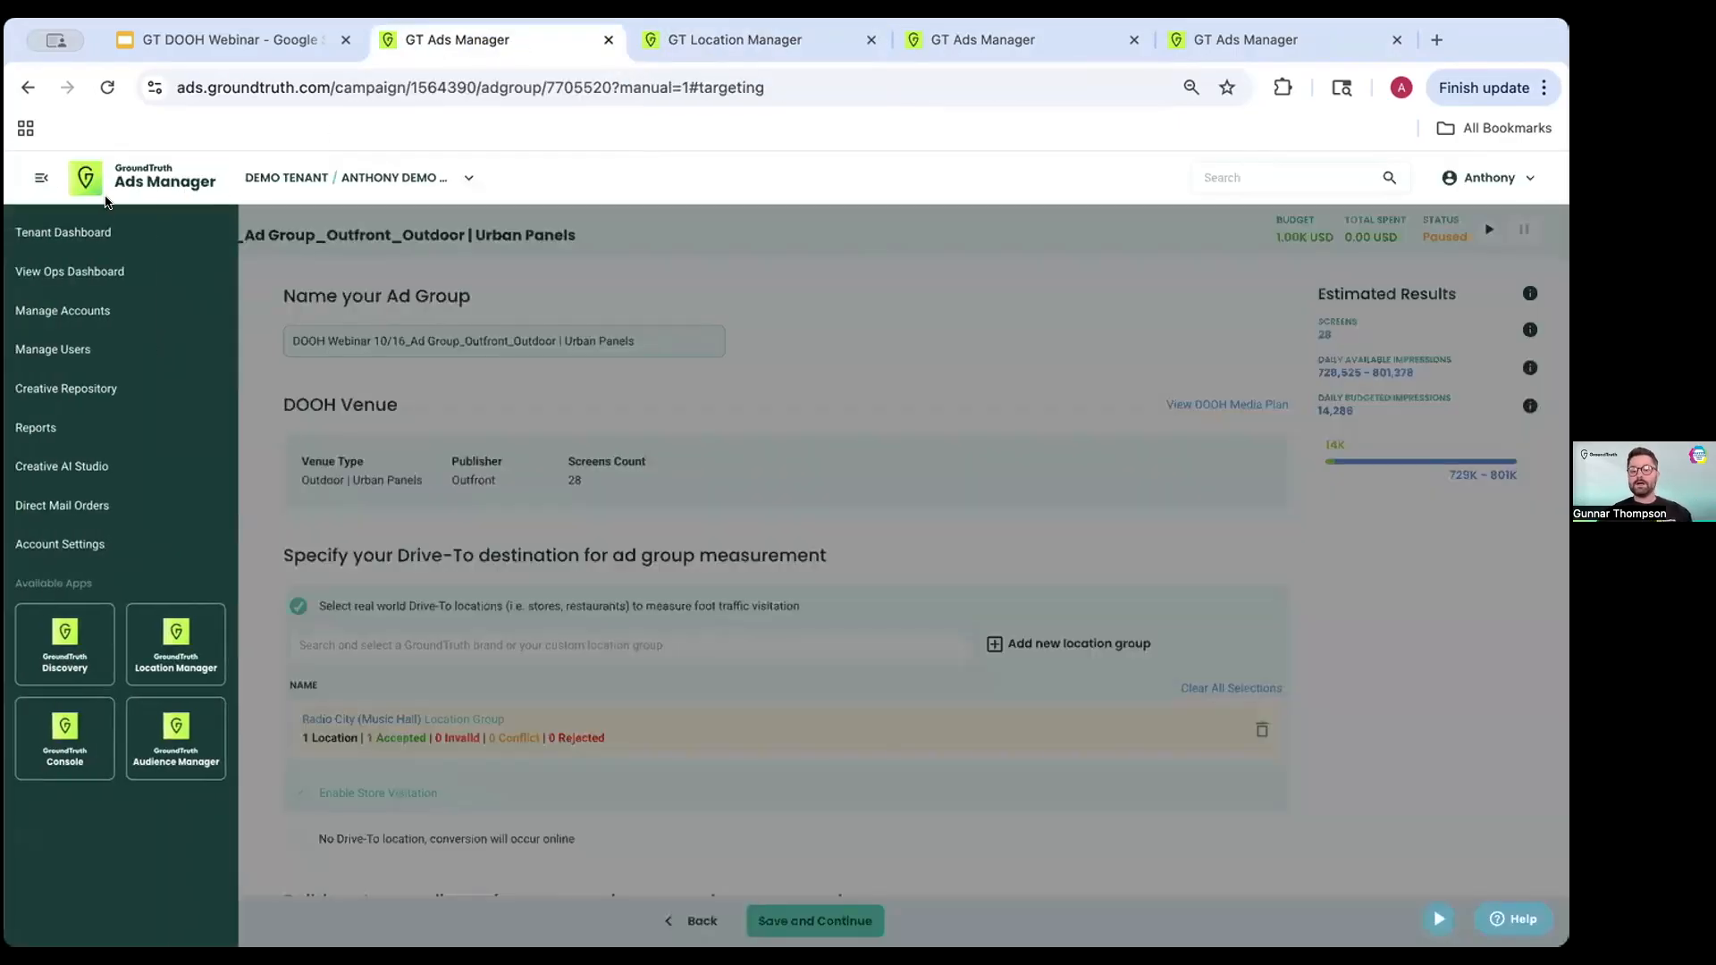
left_click(512, 261)
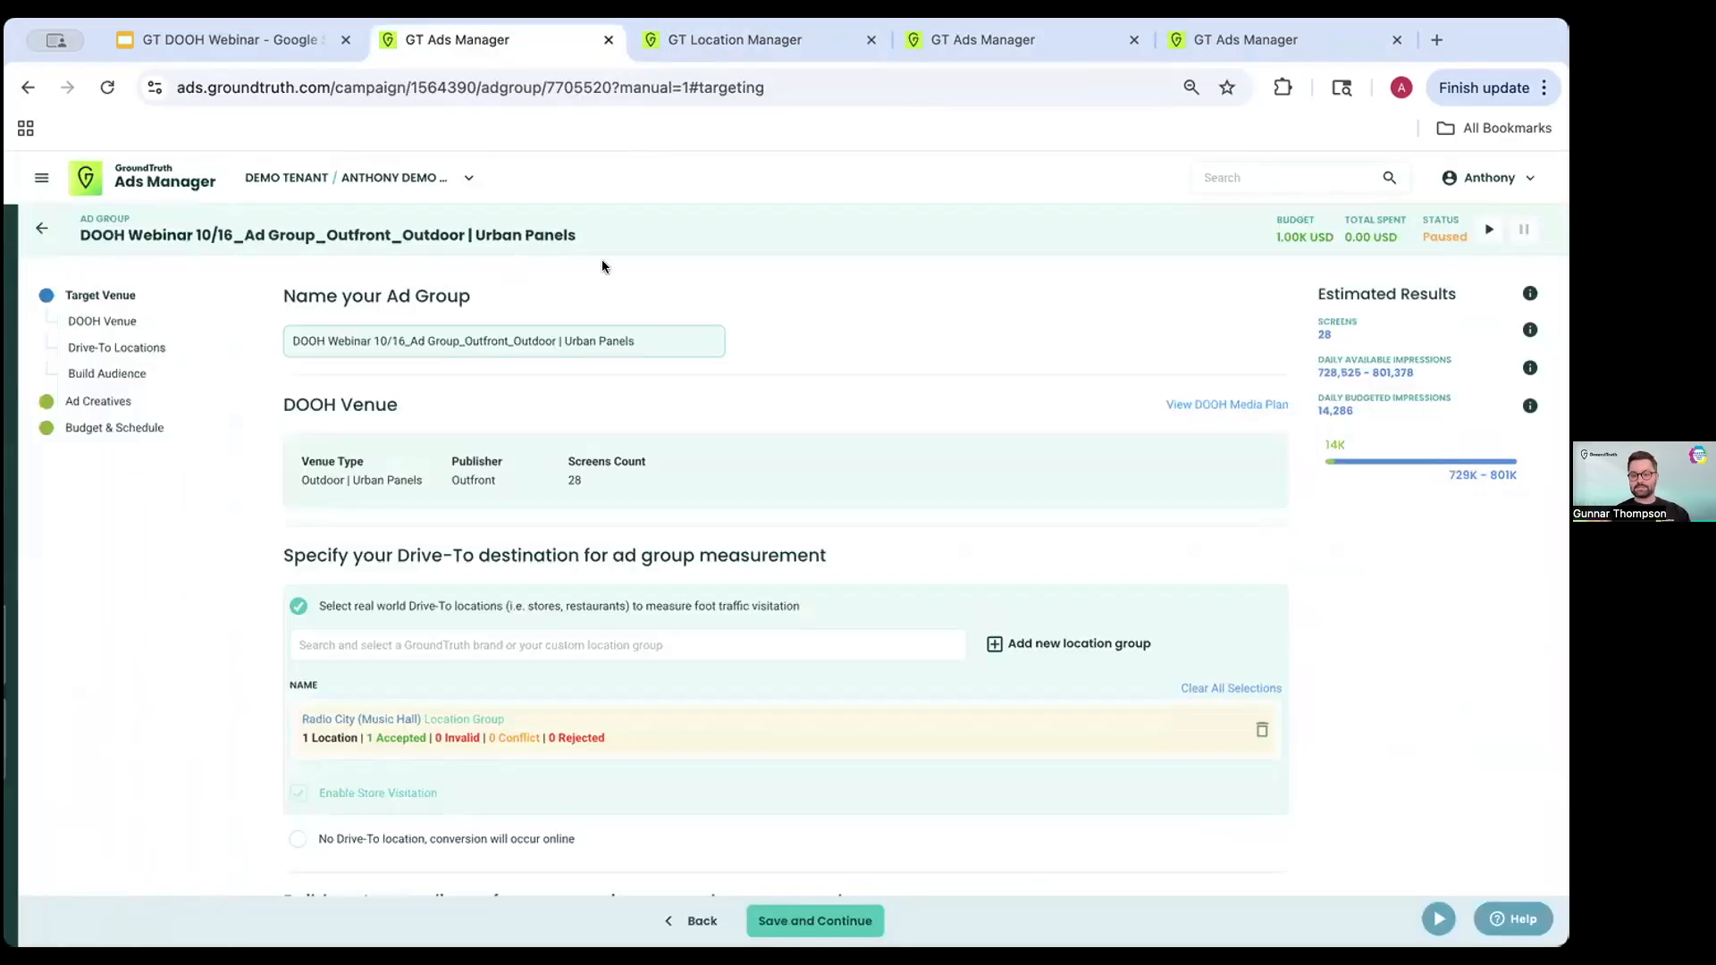
left_click(41, 177)
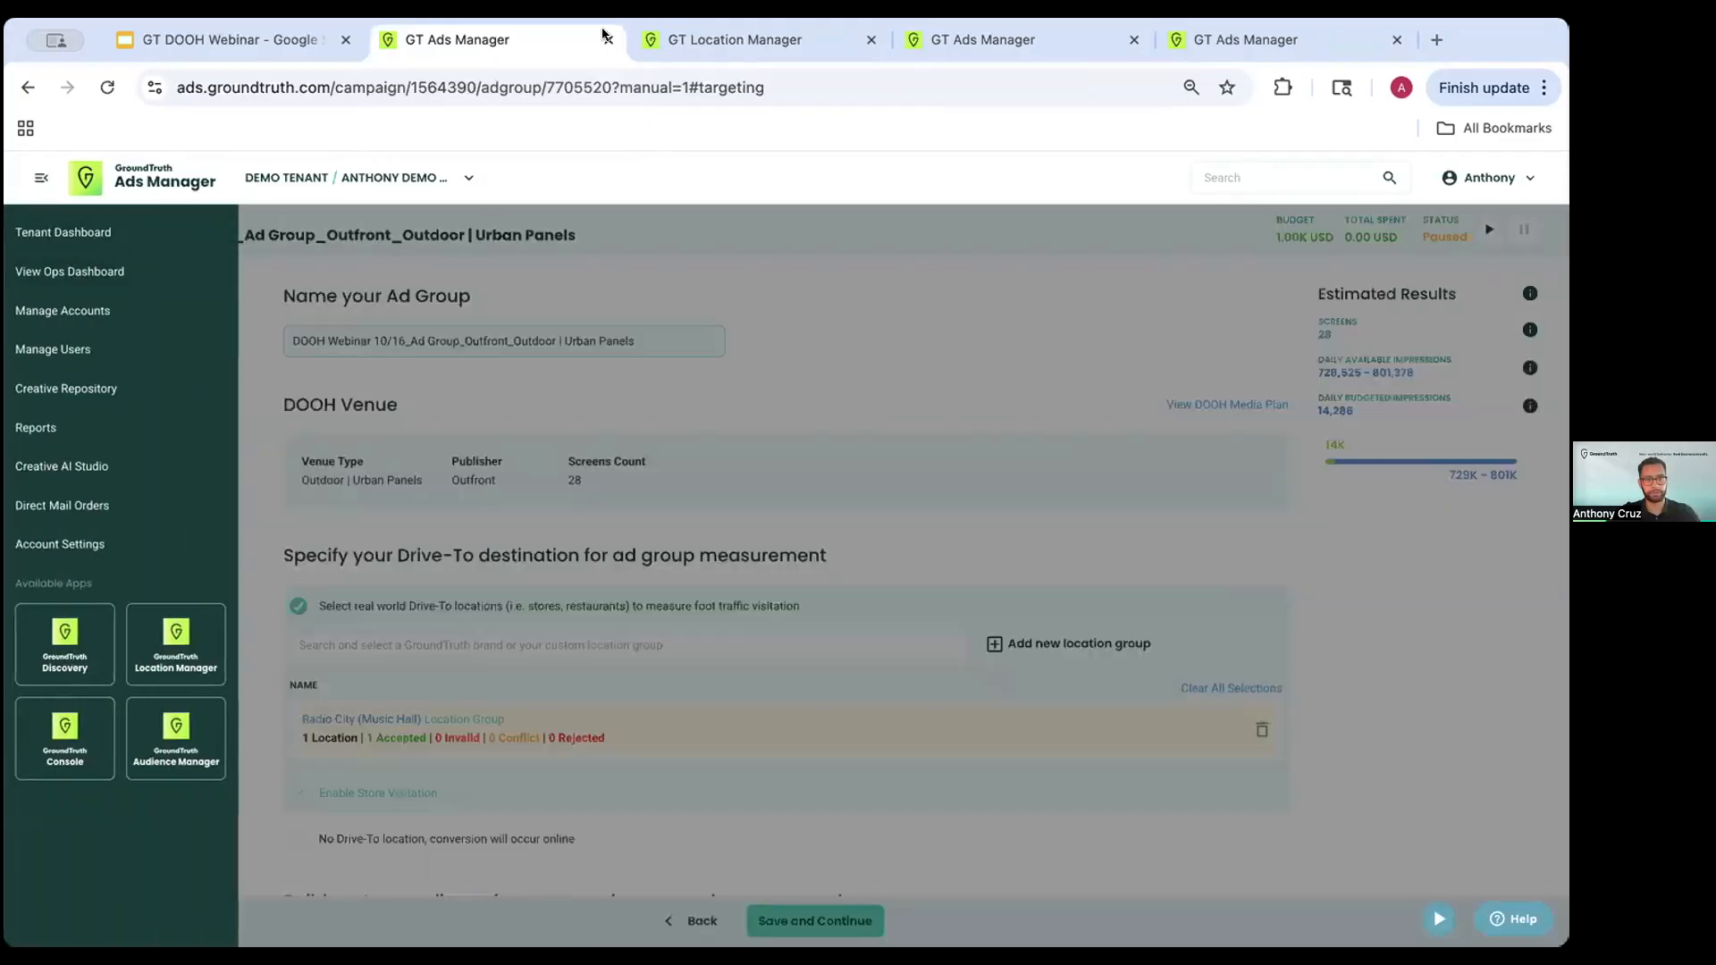
- From the DOOH Webinar campaign summary, go to the tenant's accounts list and open the presenter's demo account dashboard
left_click(740, 36)
left_click(988, 38)
left_click(1245, 36)
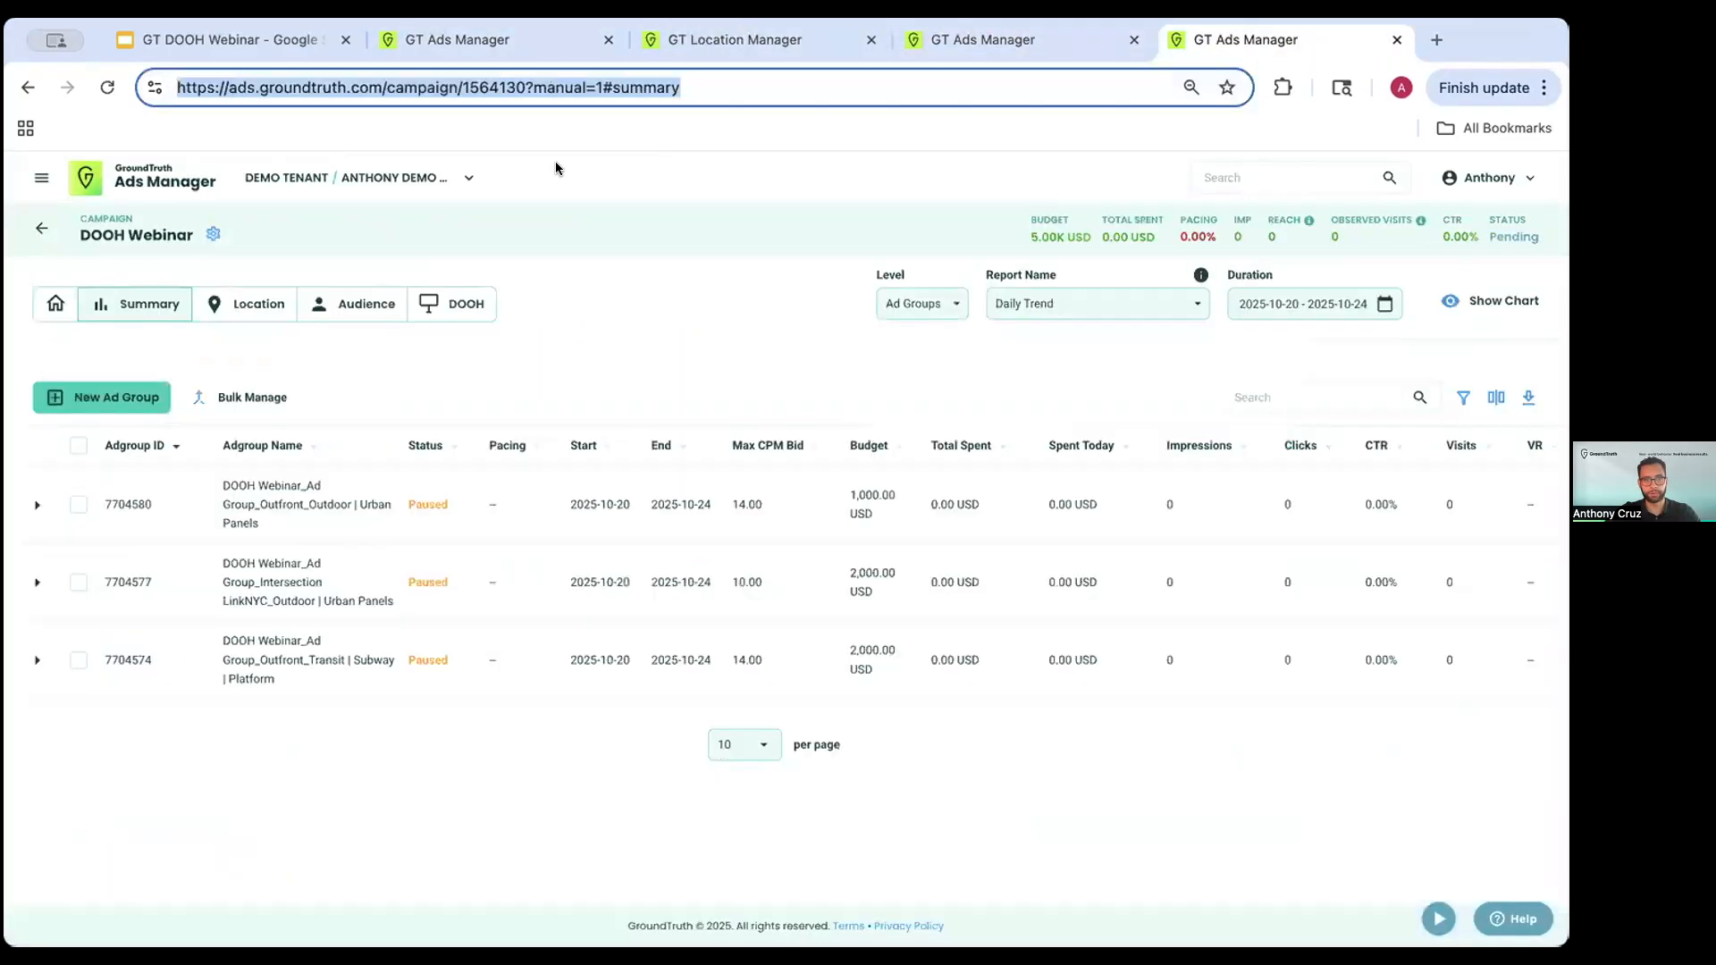
left_click(42, 181)
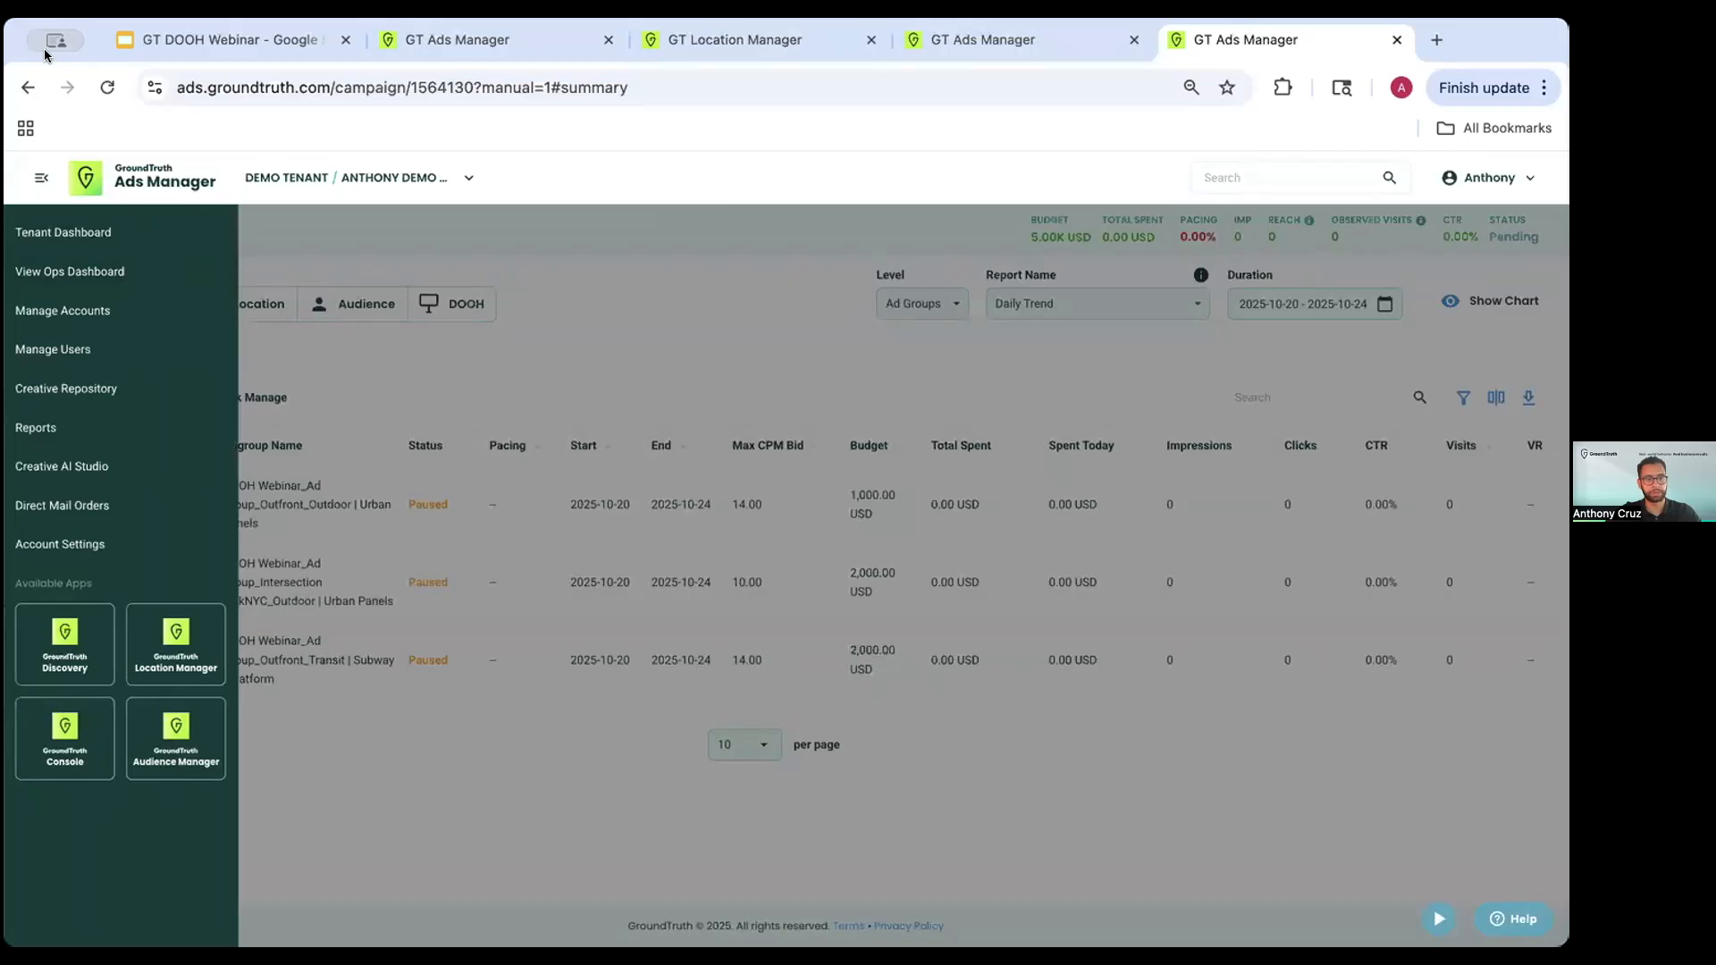
left_click(78, 313)
left_click(750, 404)
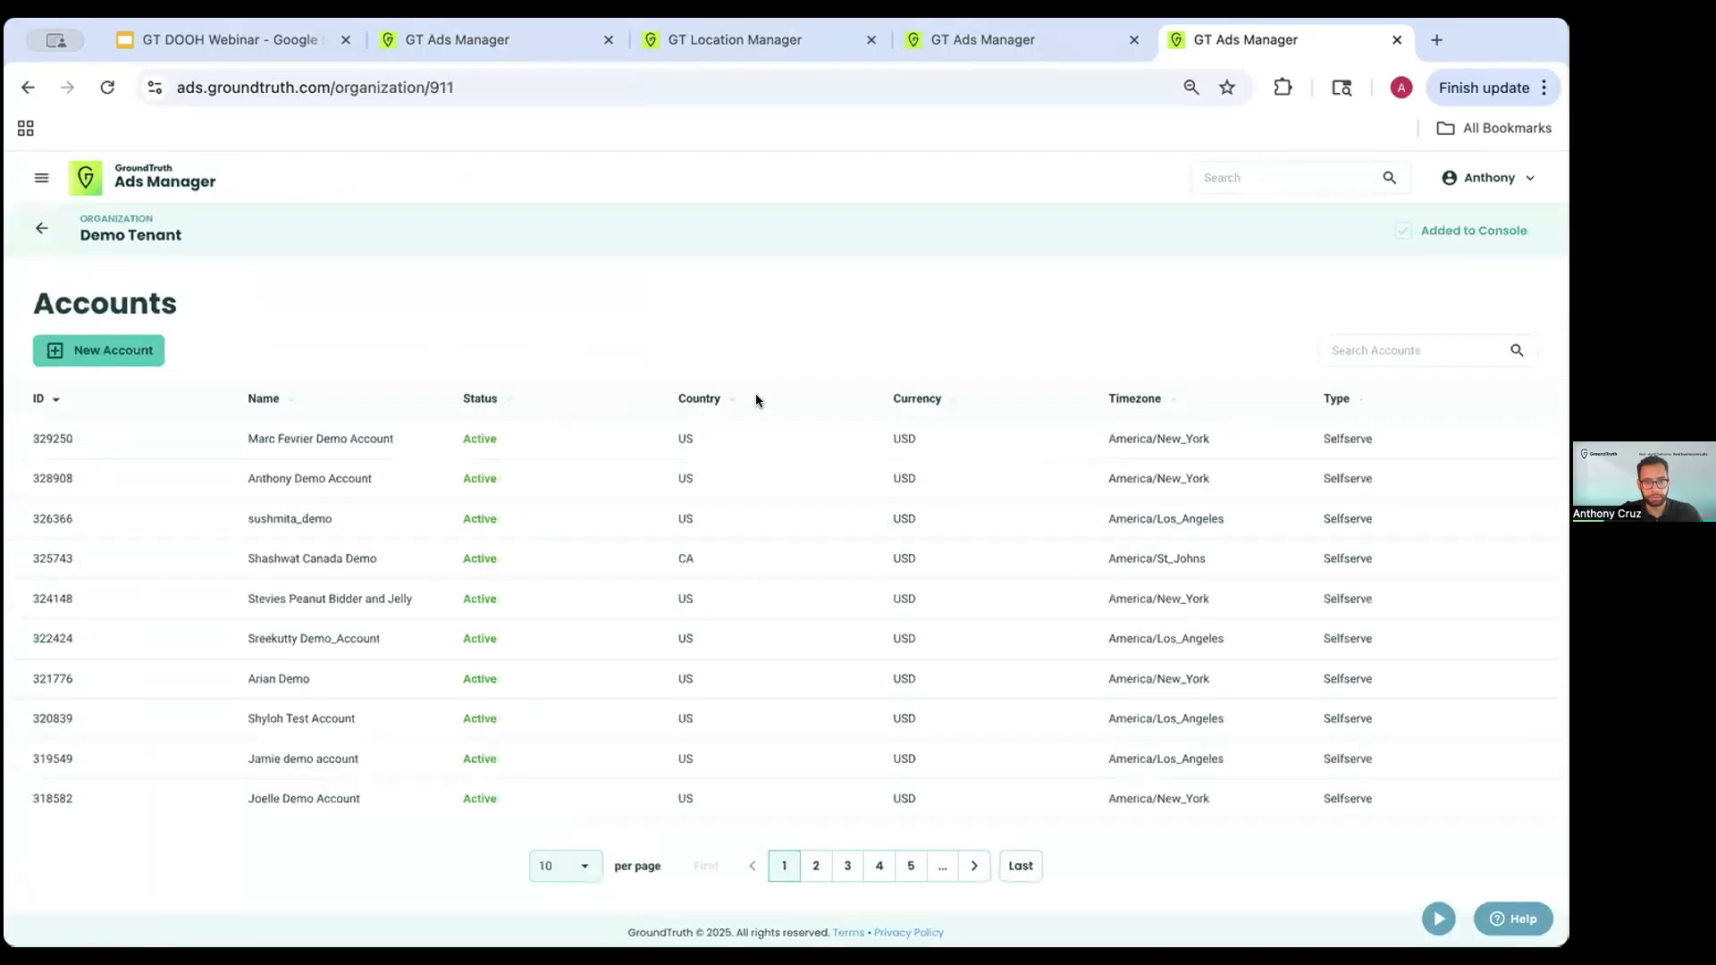
left_click(857, 475)
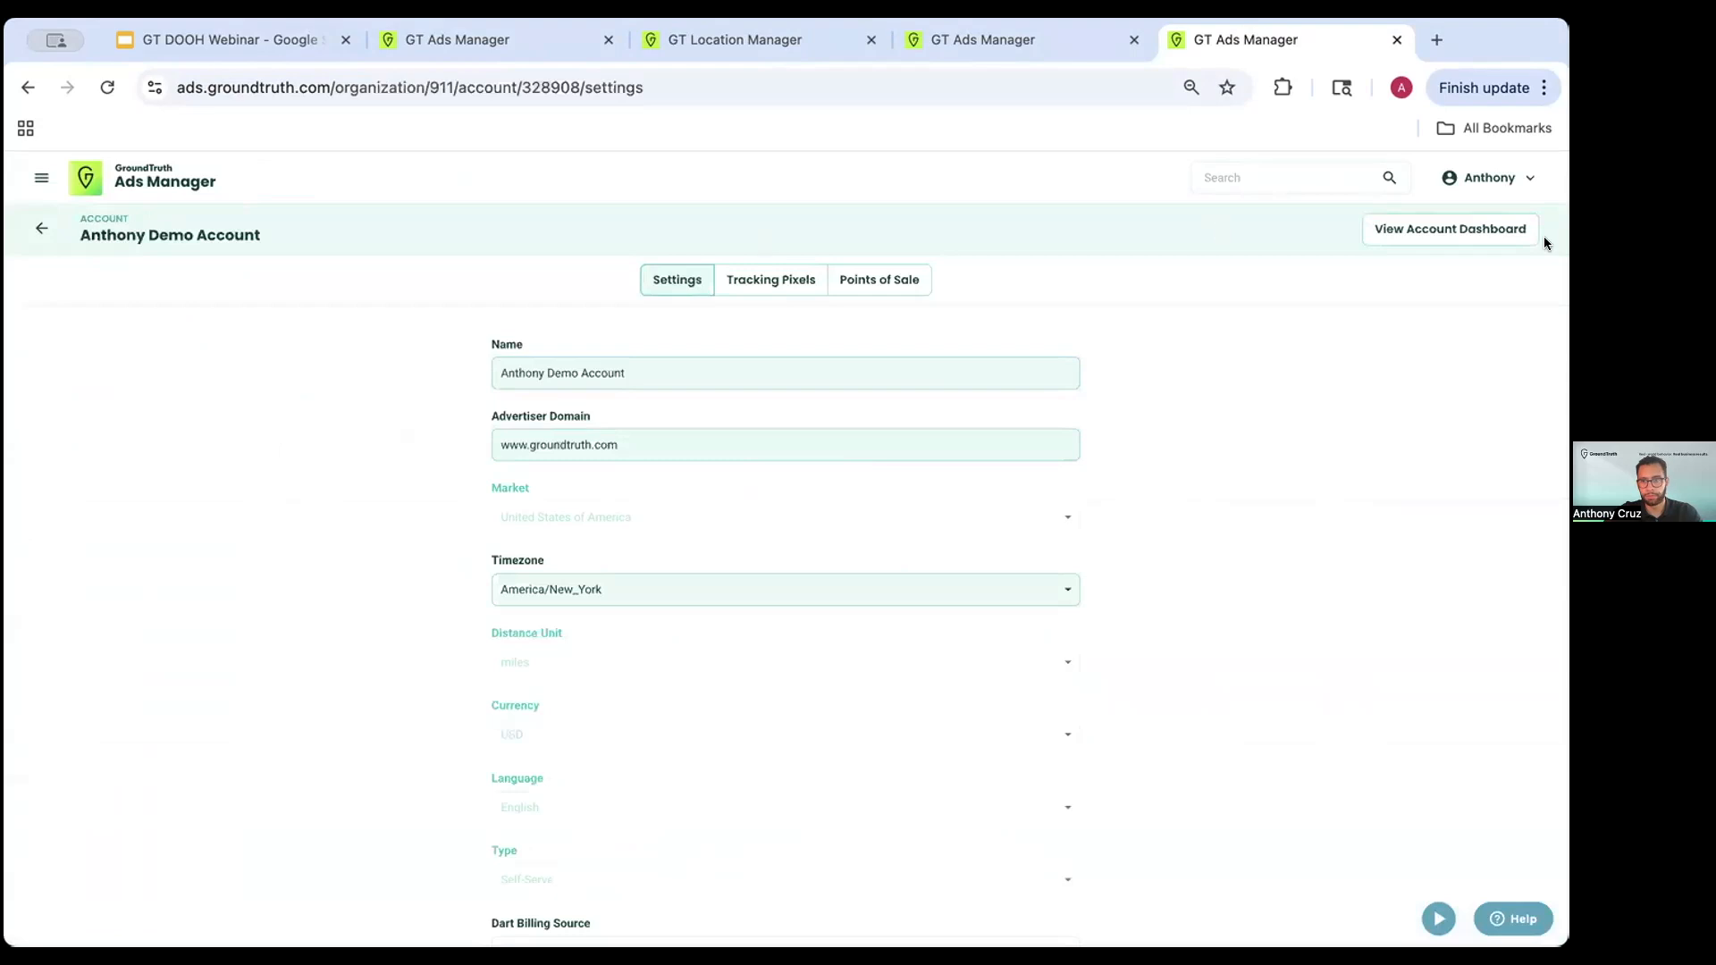
left_click(1501, 225)
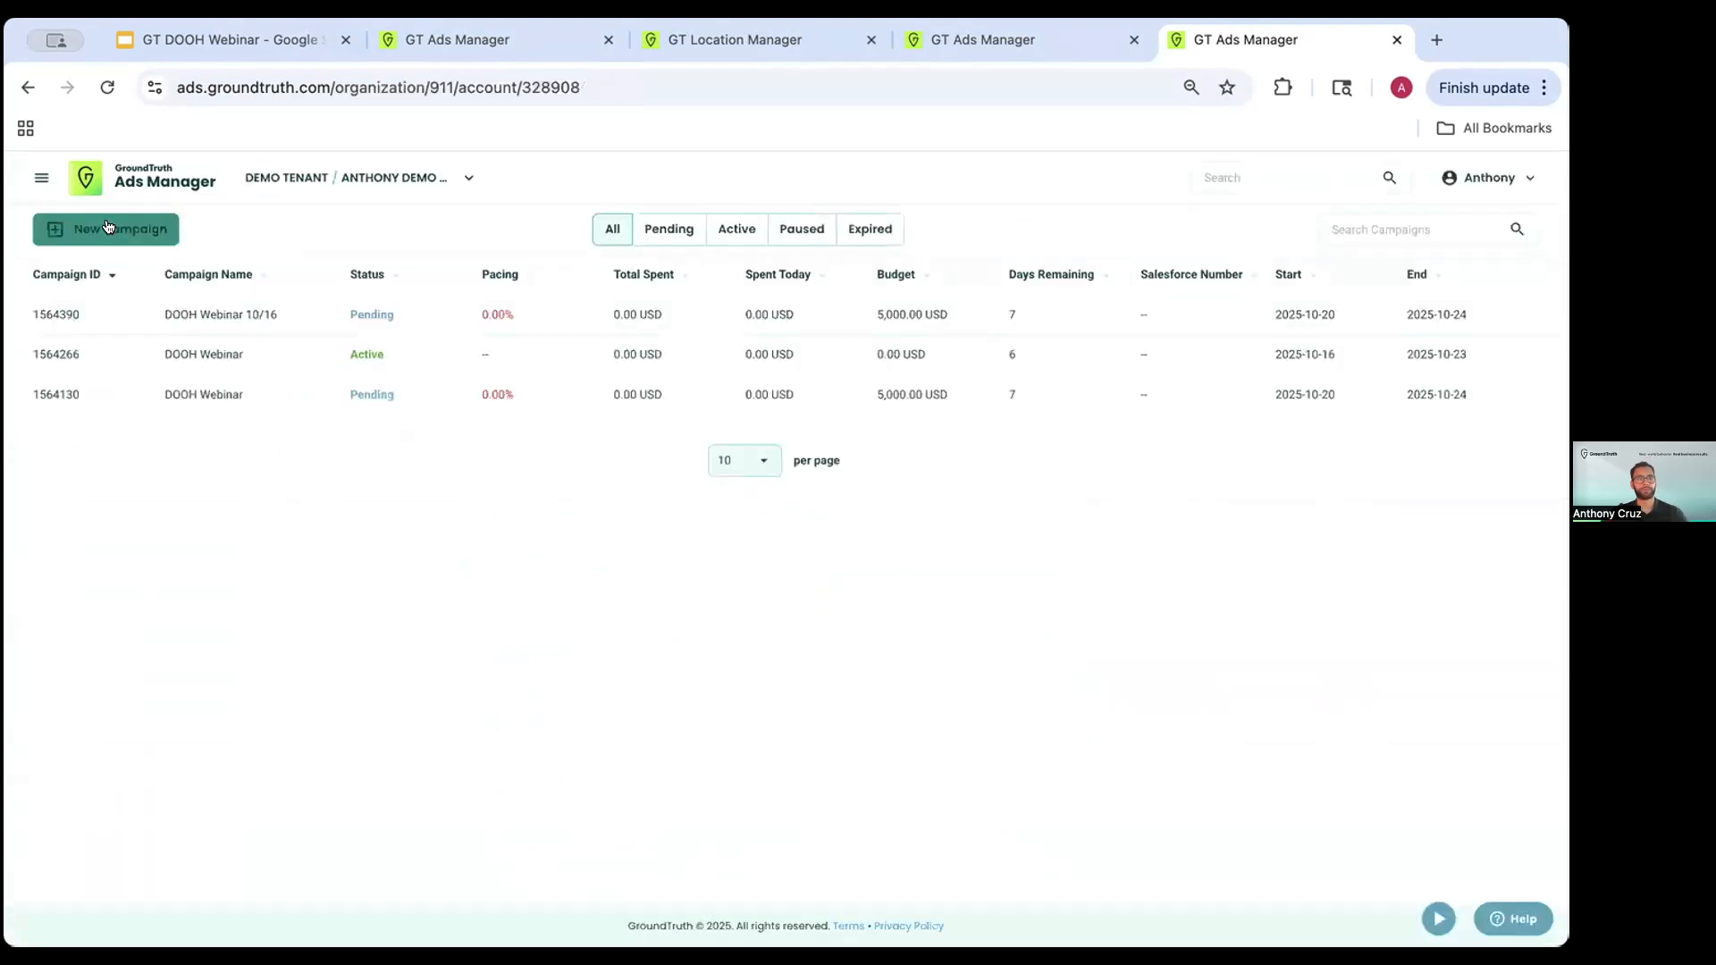
- Create a new campaign with manual setup, named "DOOH Webinar 10/16", using the IAB3-1 Advertising category and ad group budgets
left_click(107, 227)
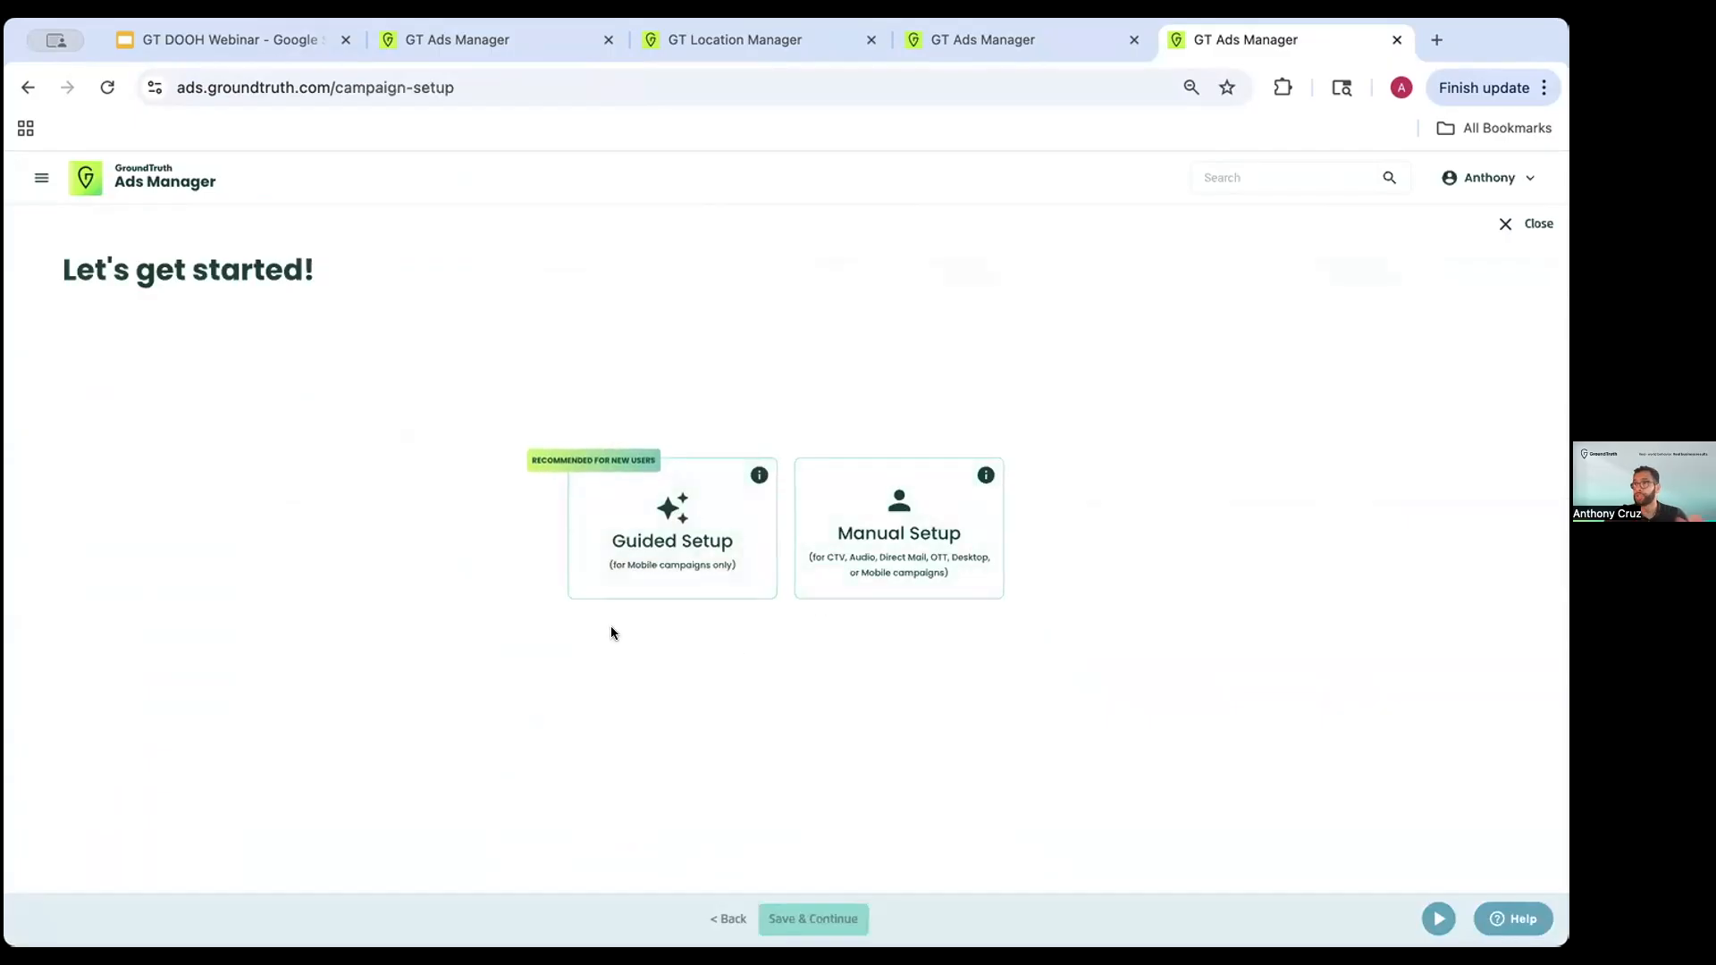
left_click(888, 563)
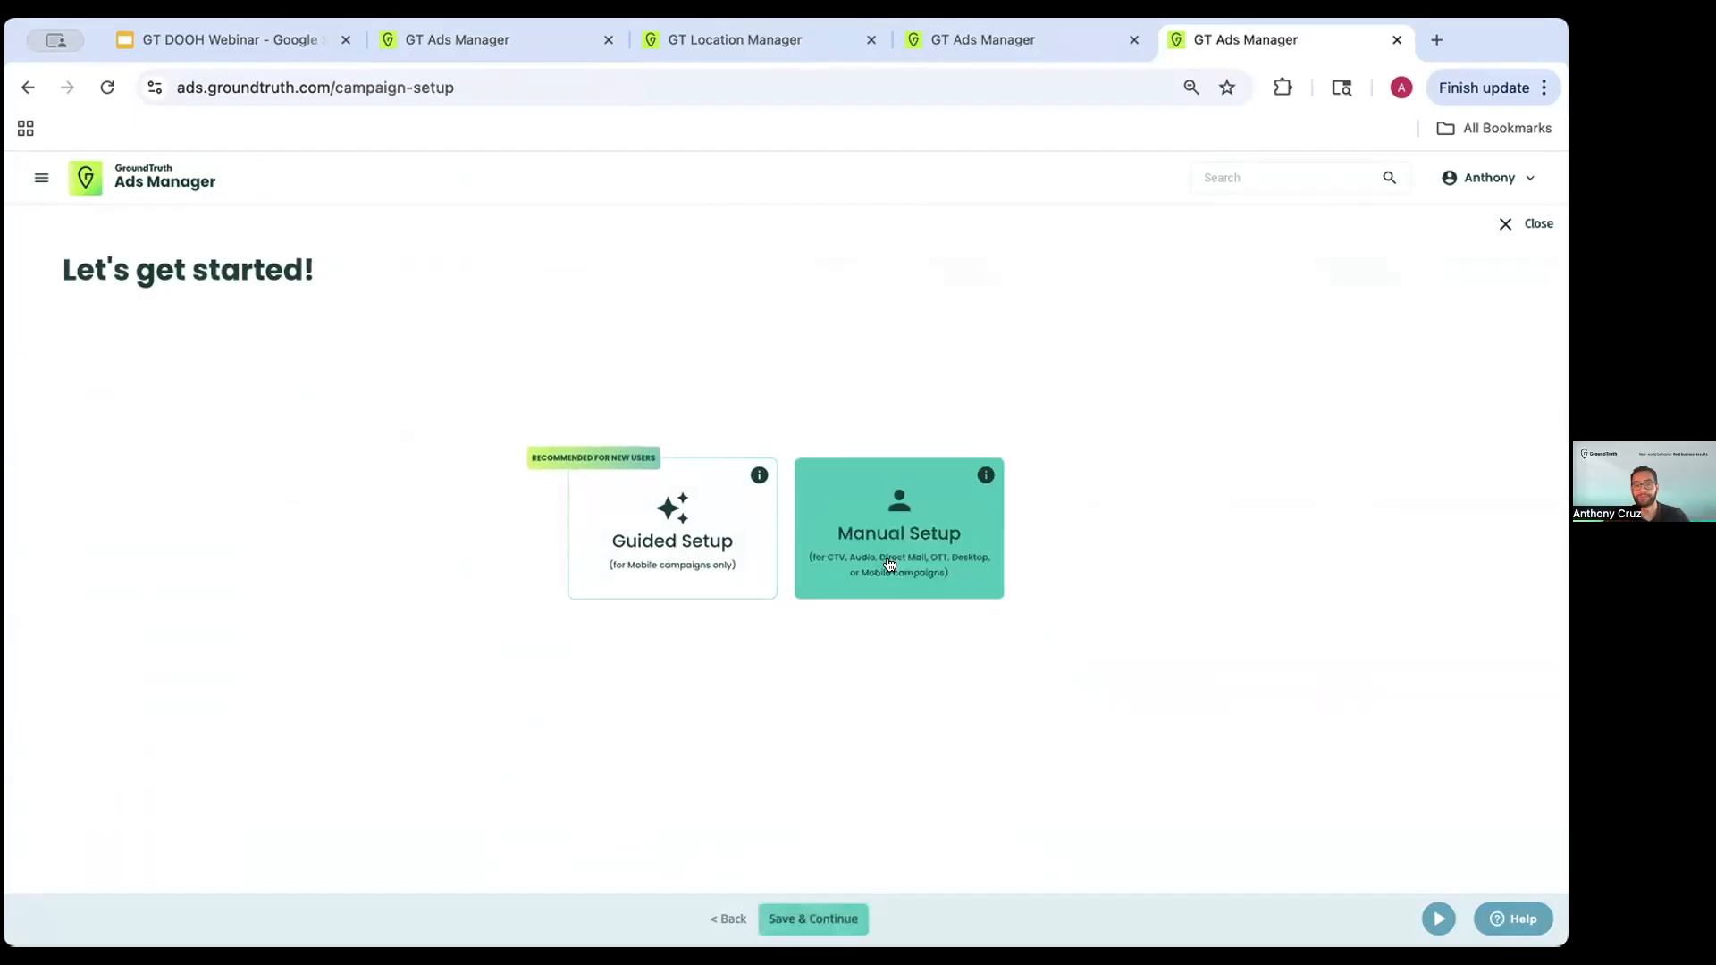
left_click(834, 926)
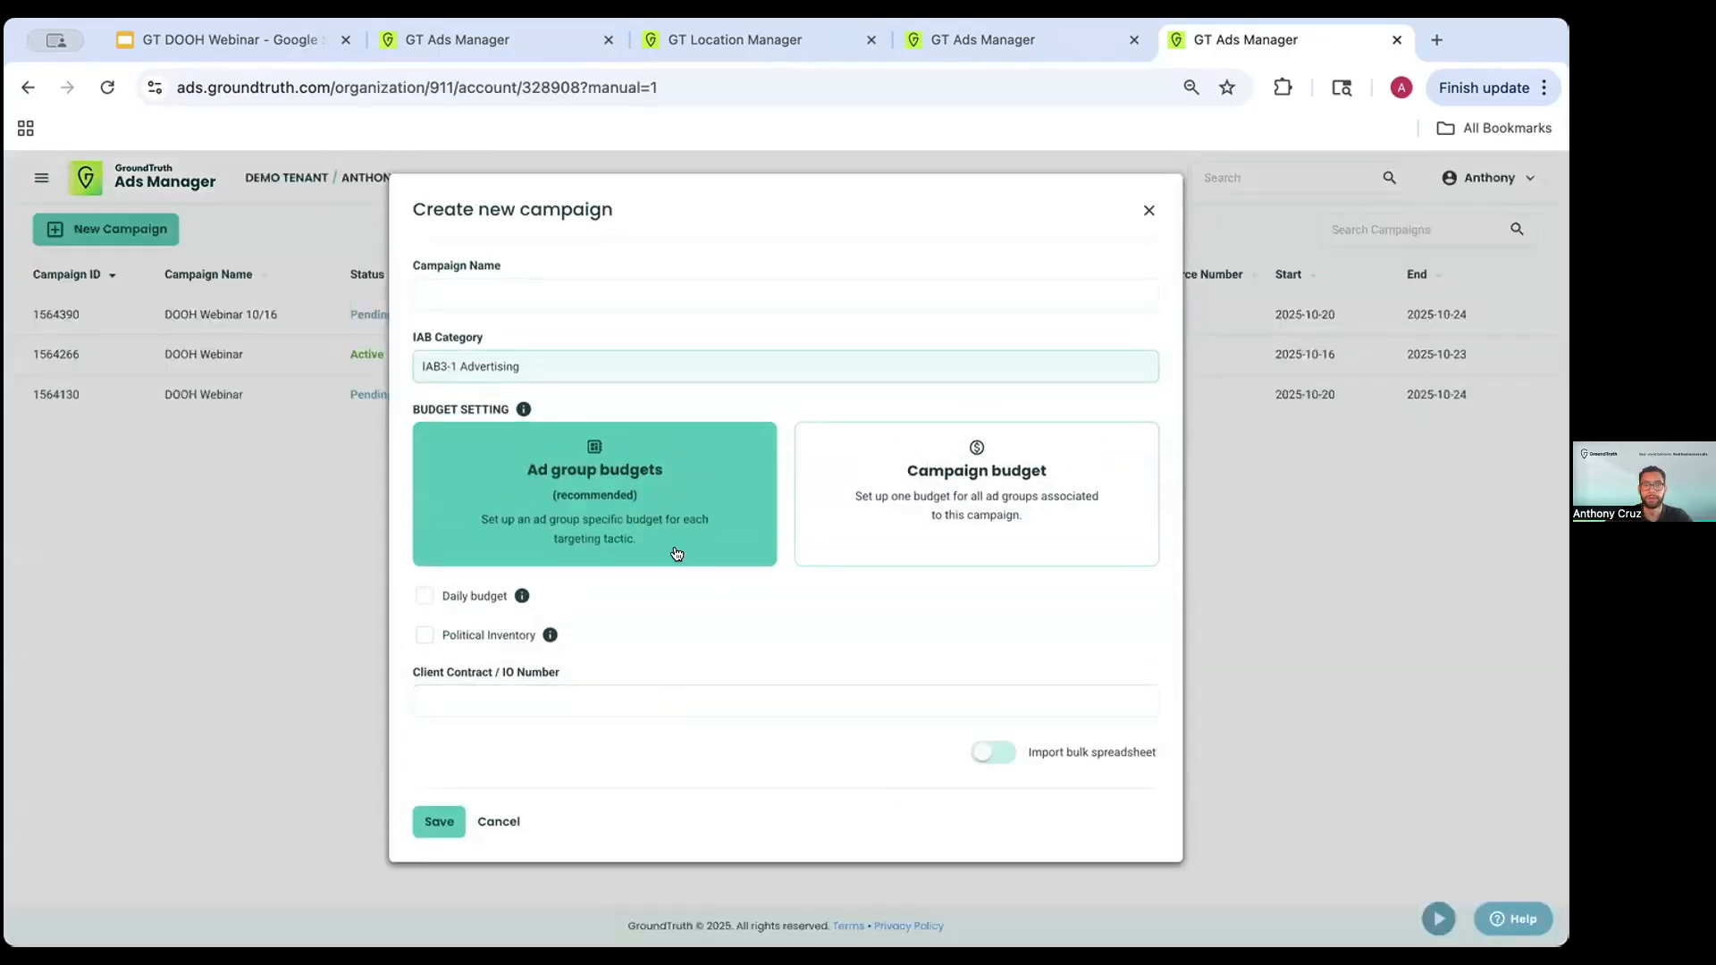
left_click(561, 283)
left_click(575, 339)
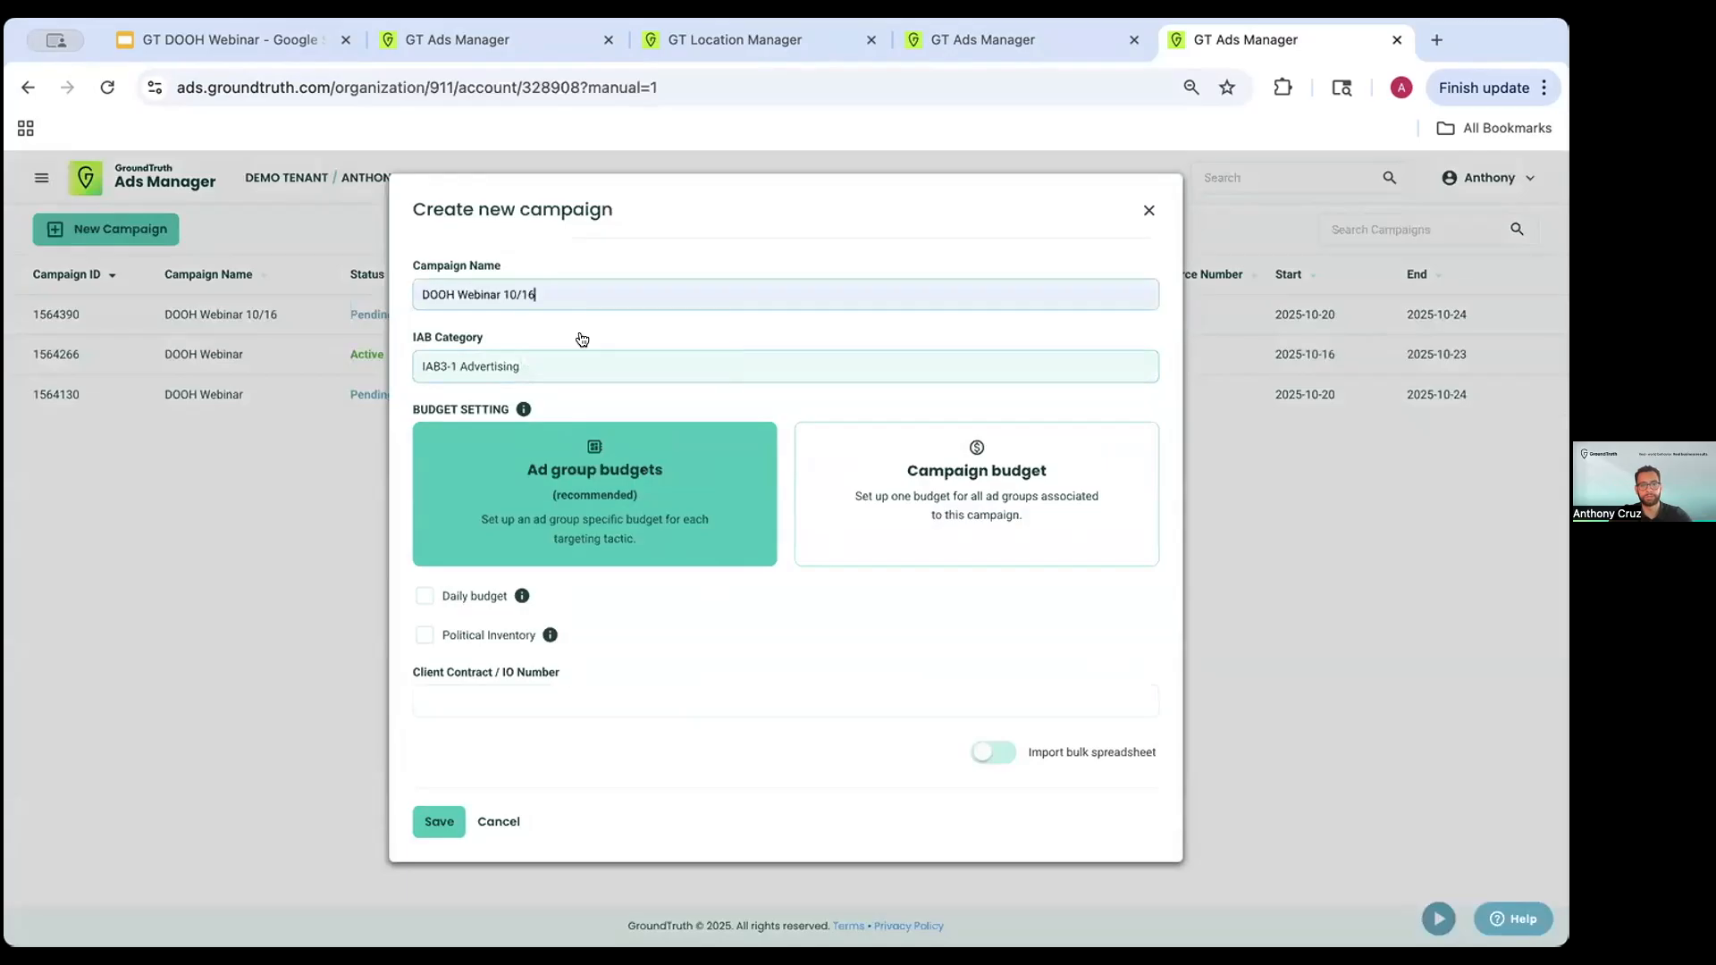
left_click(440, 817)
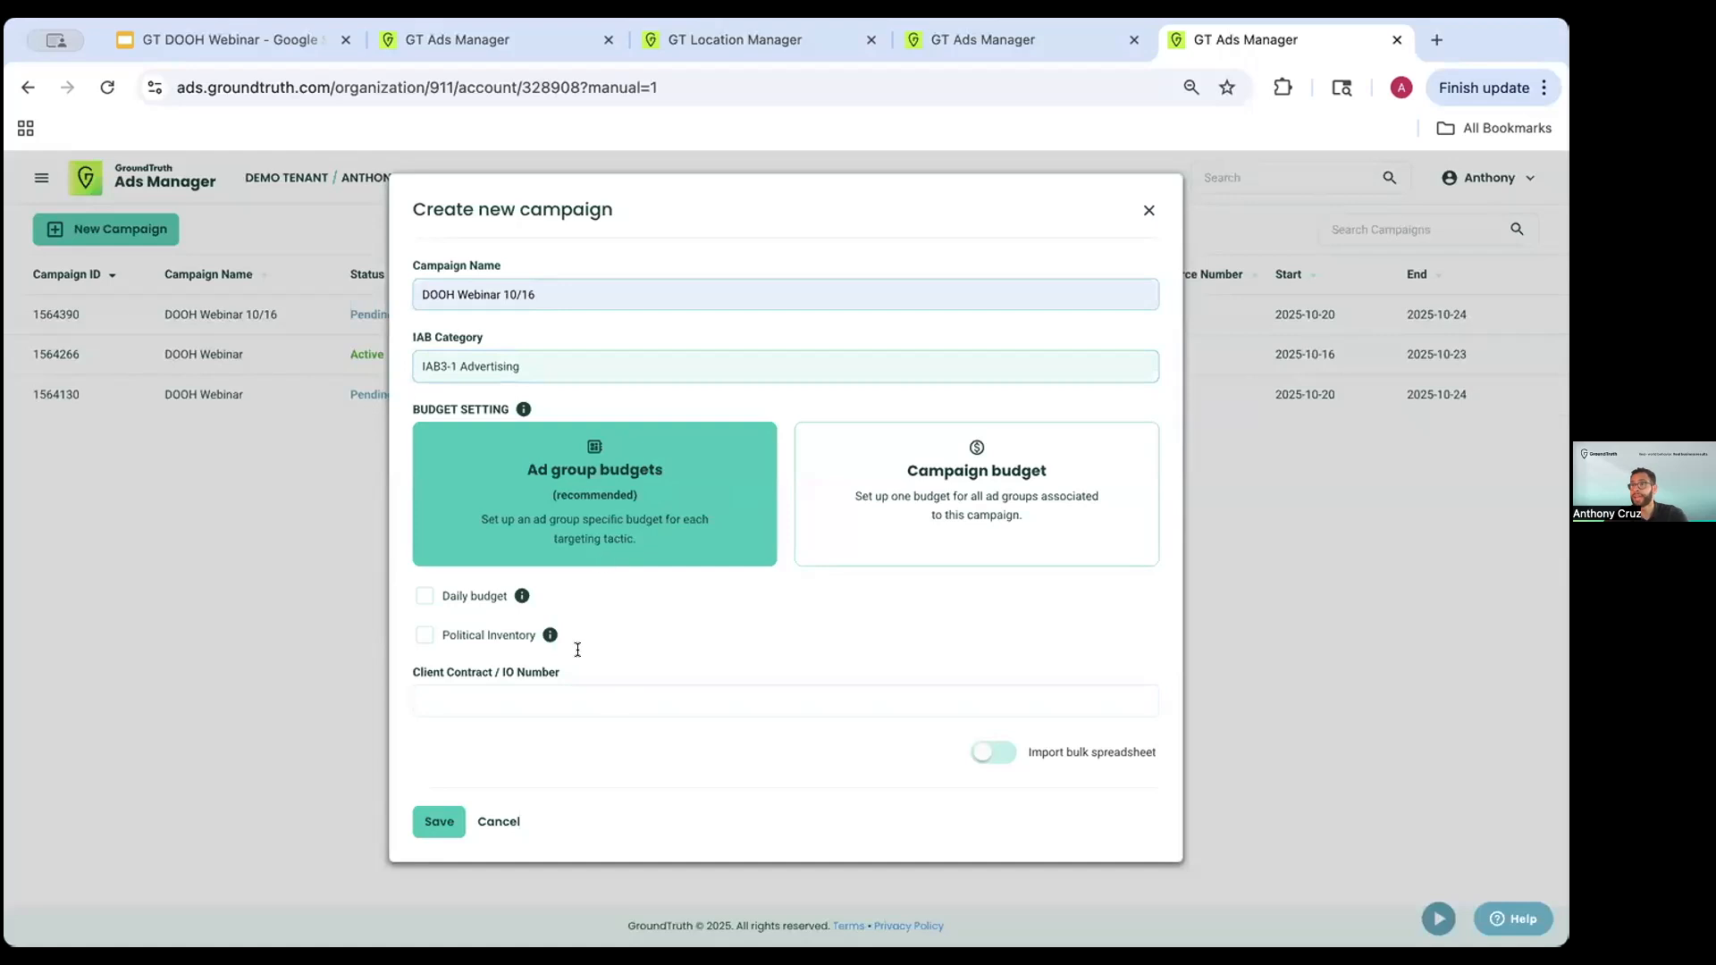
left_click(442, 815)
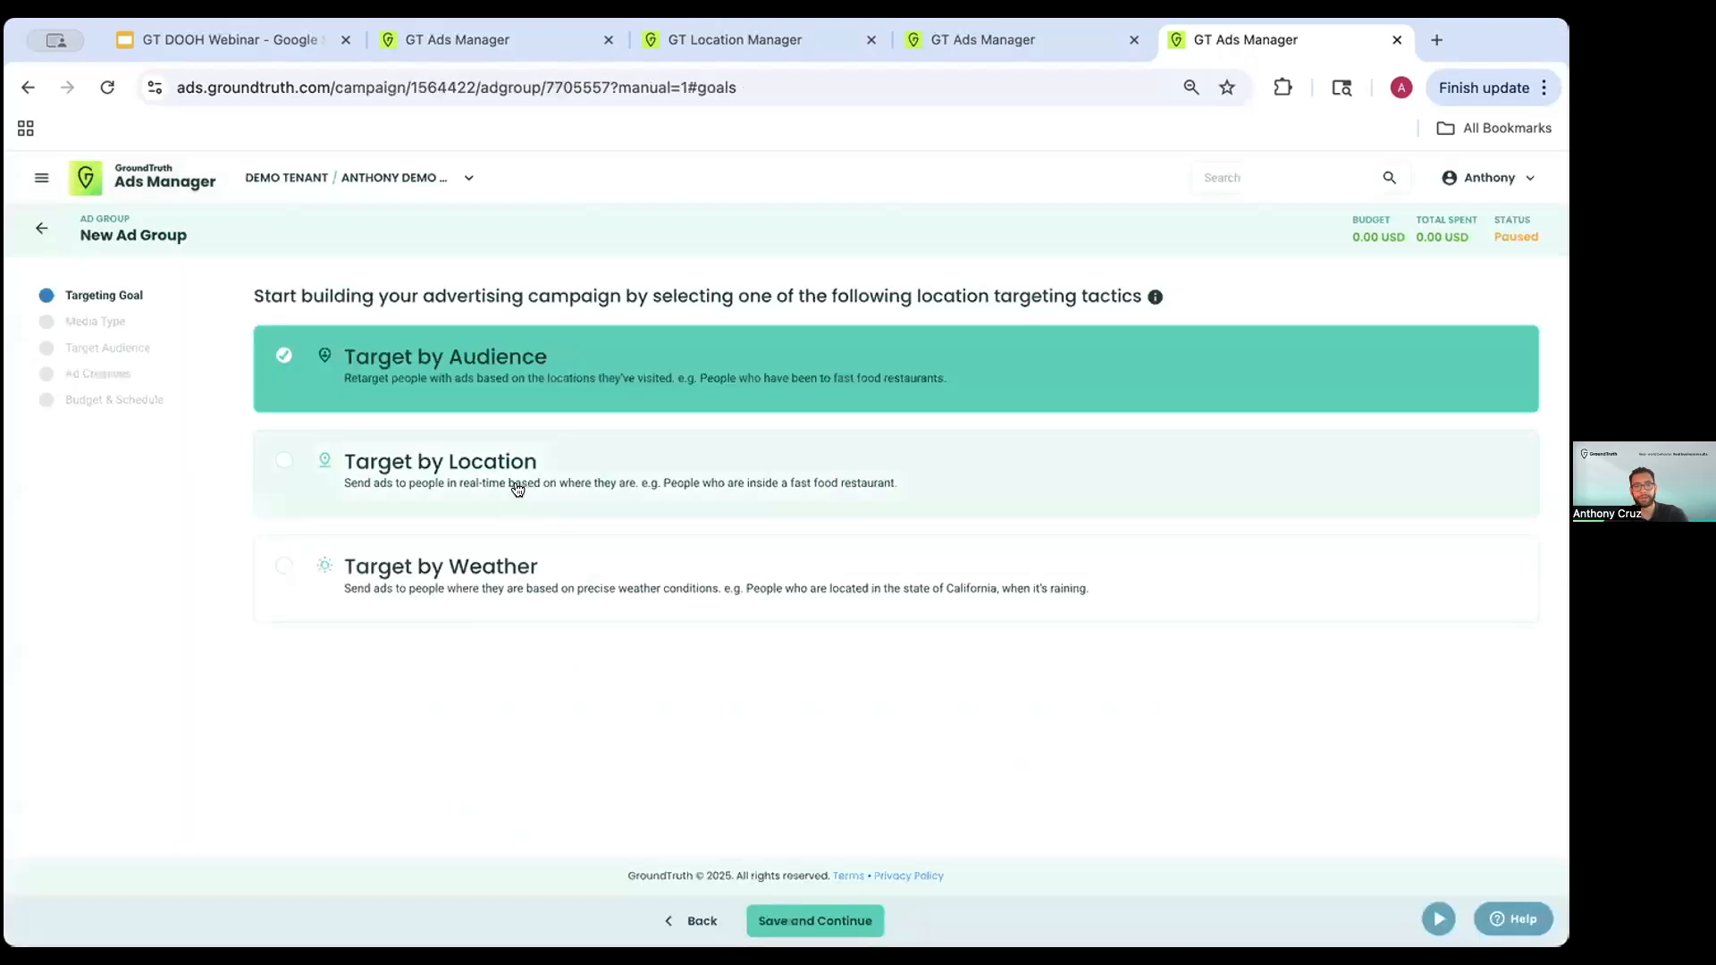
- Set the new ad group to Target by Location with Geotargets and choose DOOH as its media type
left_click(517, 485)
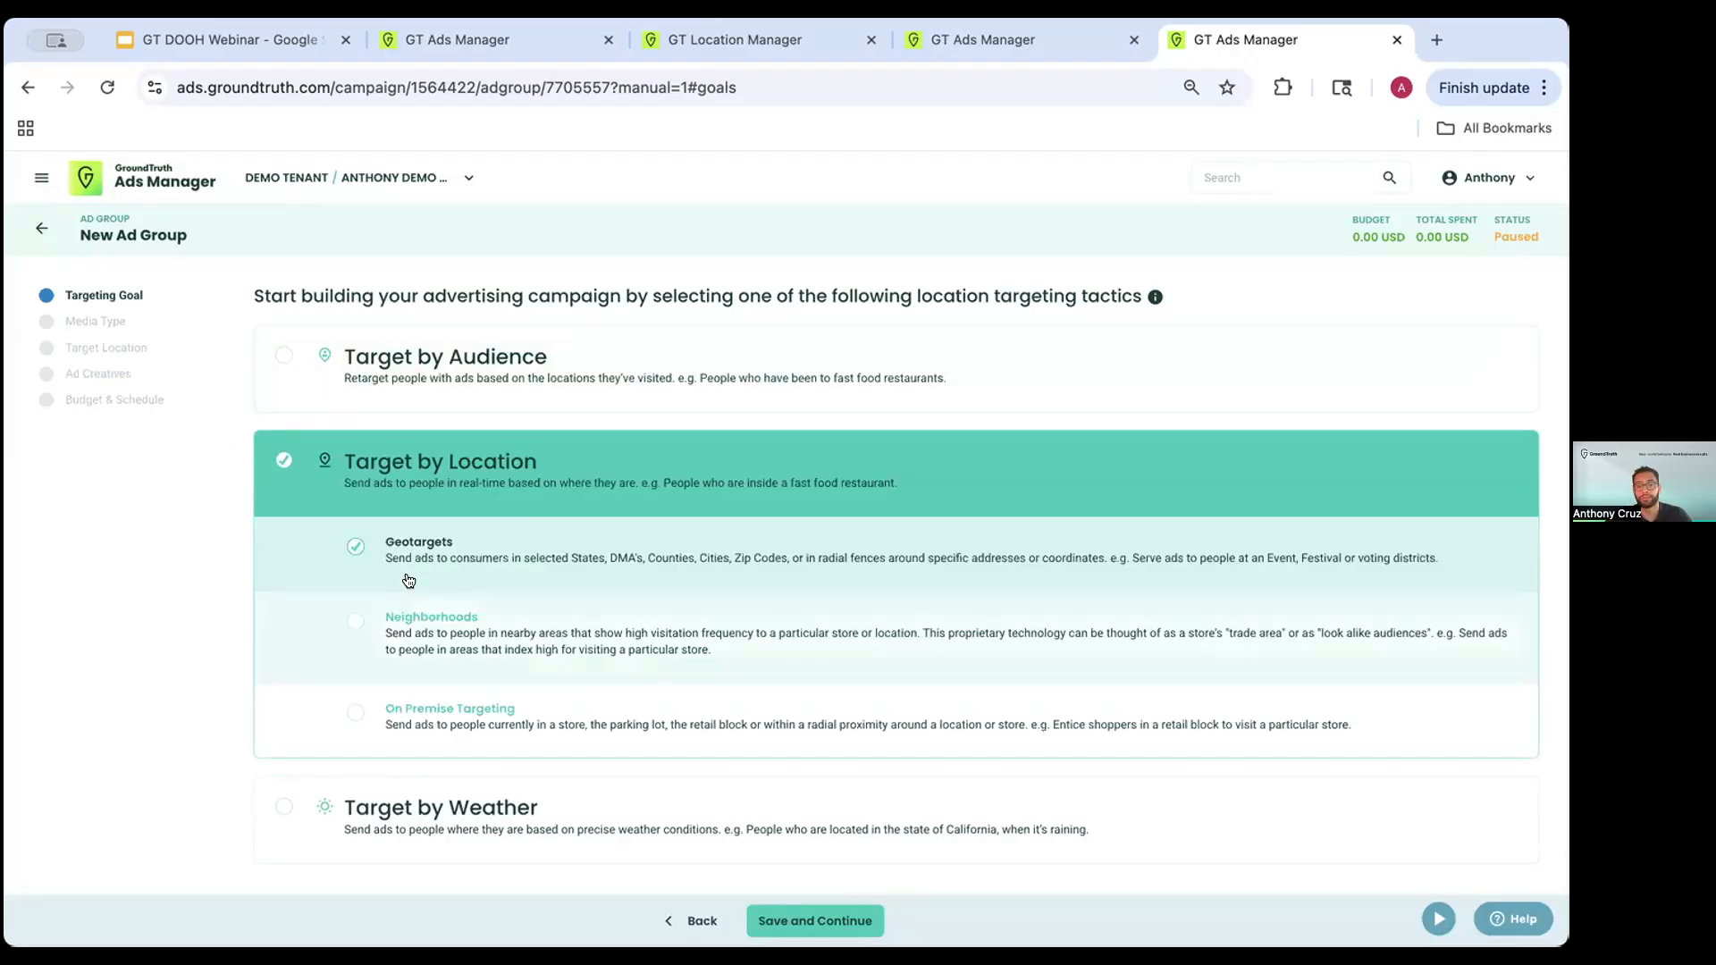
left_click(832, 908)
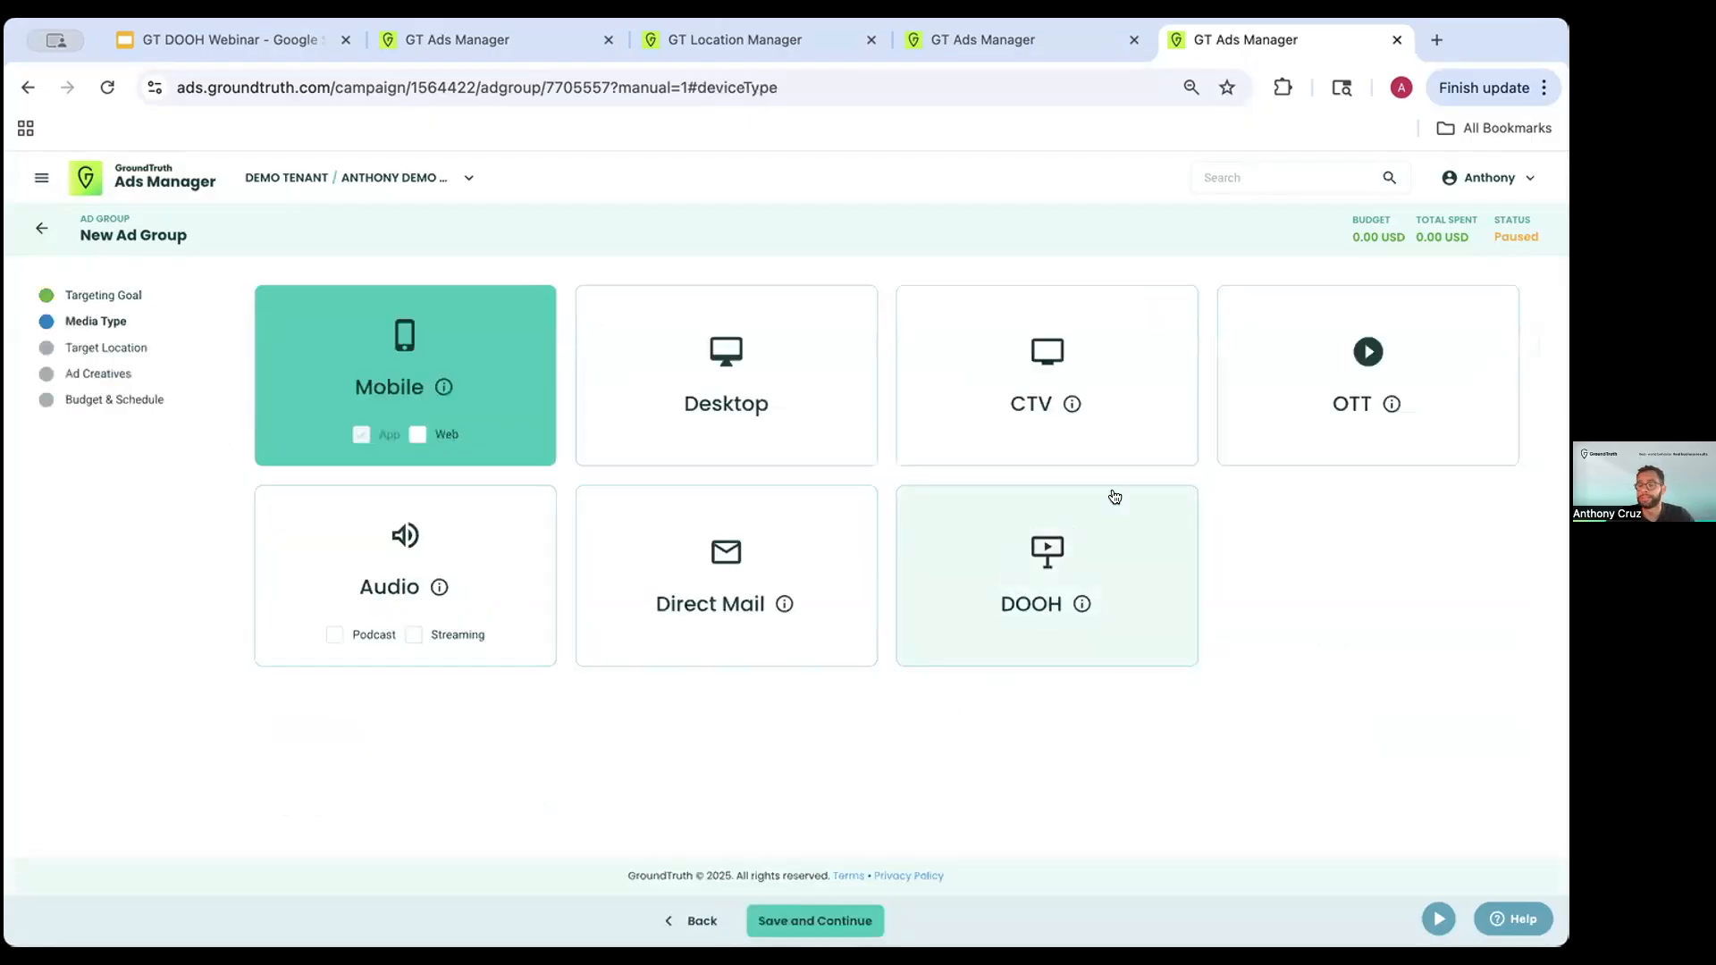
left_click(1005, 561)
left_click(836, 910)
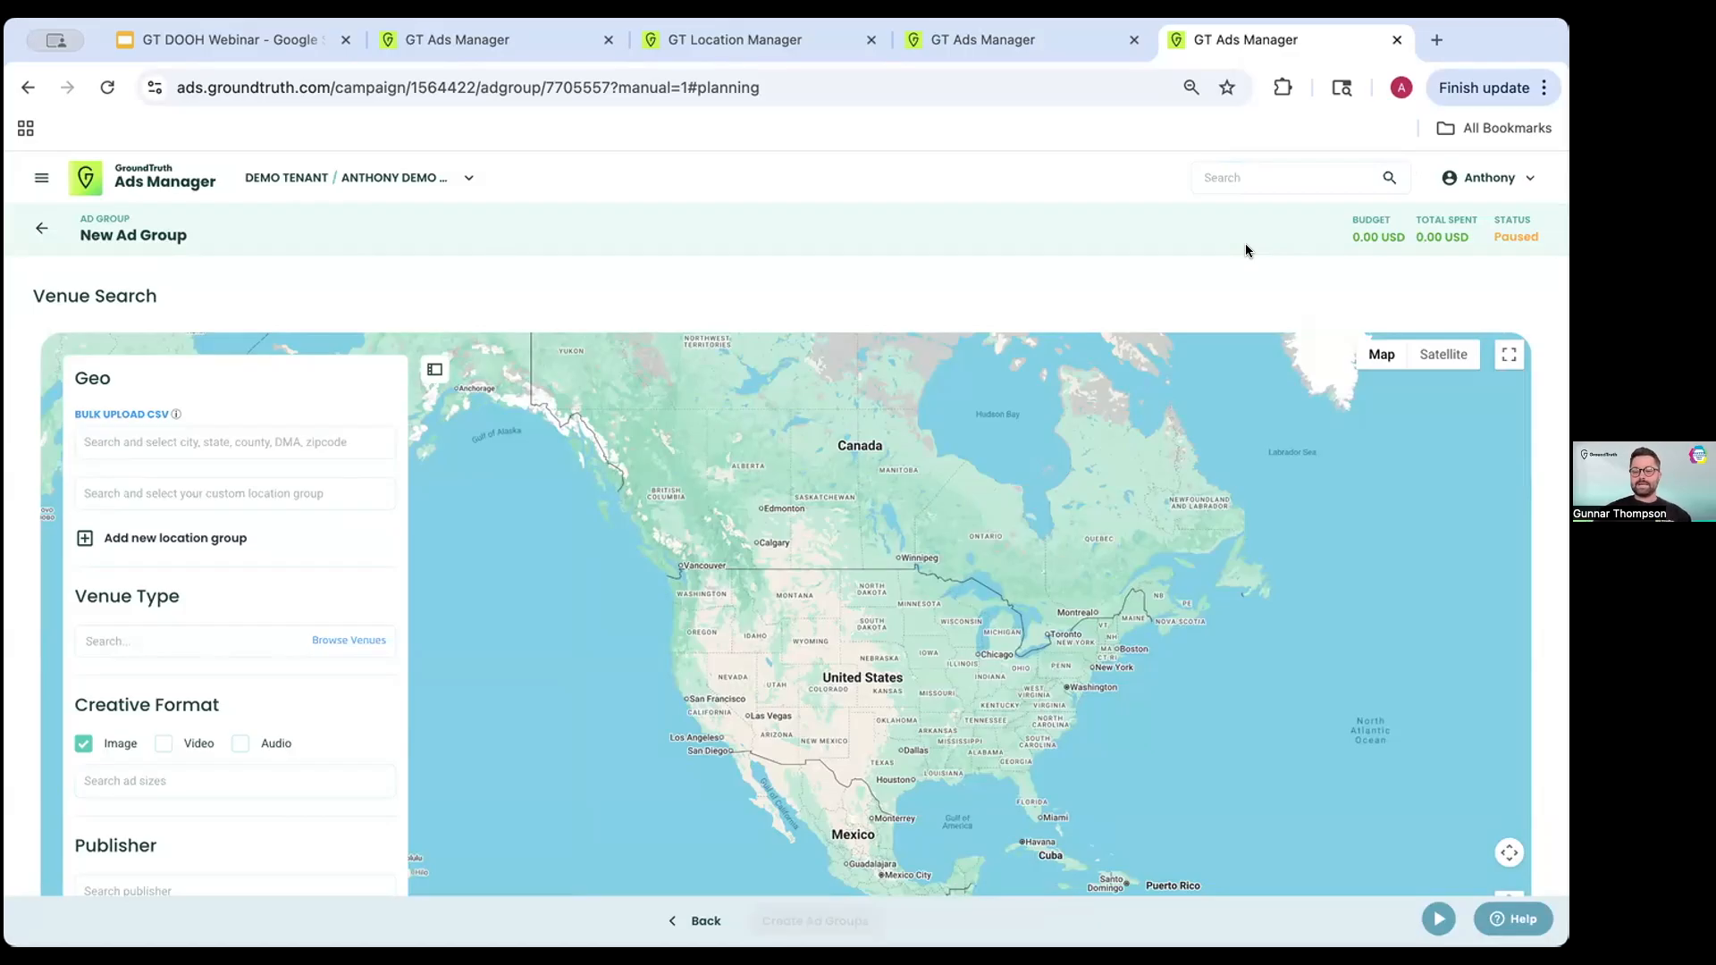
- Switch to the GT DOOH Webinar presentation in Google Slides to show the Q&A slide
left_click(229, 39)
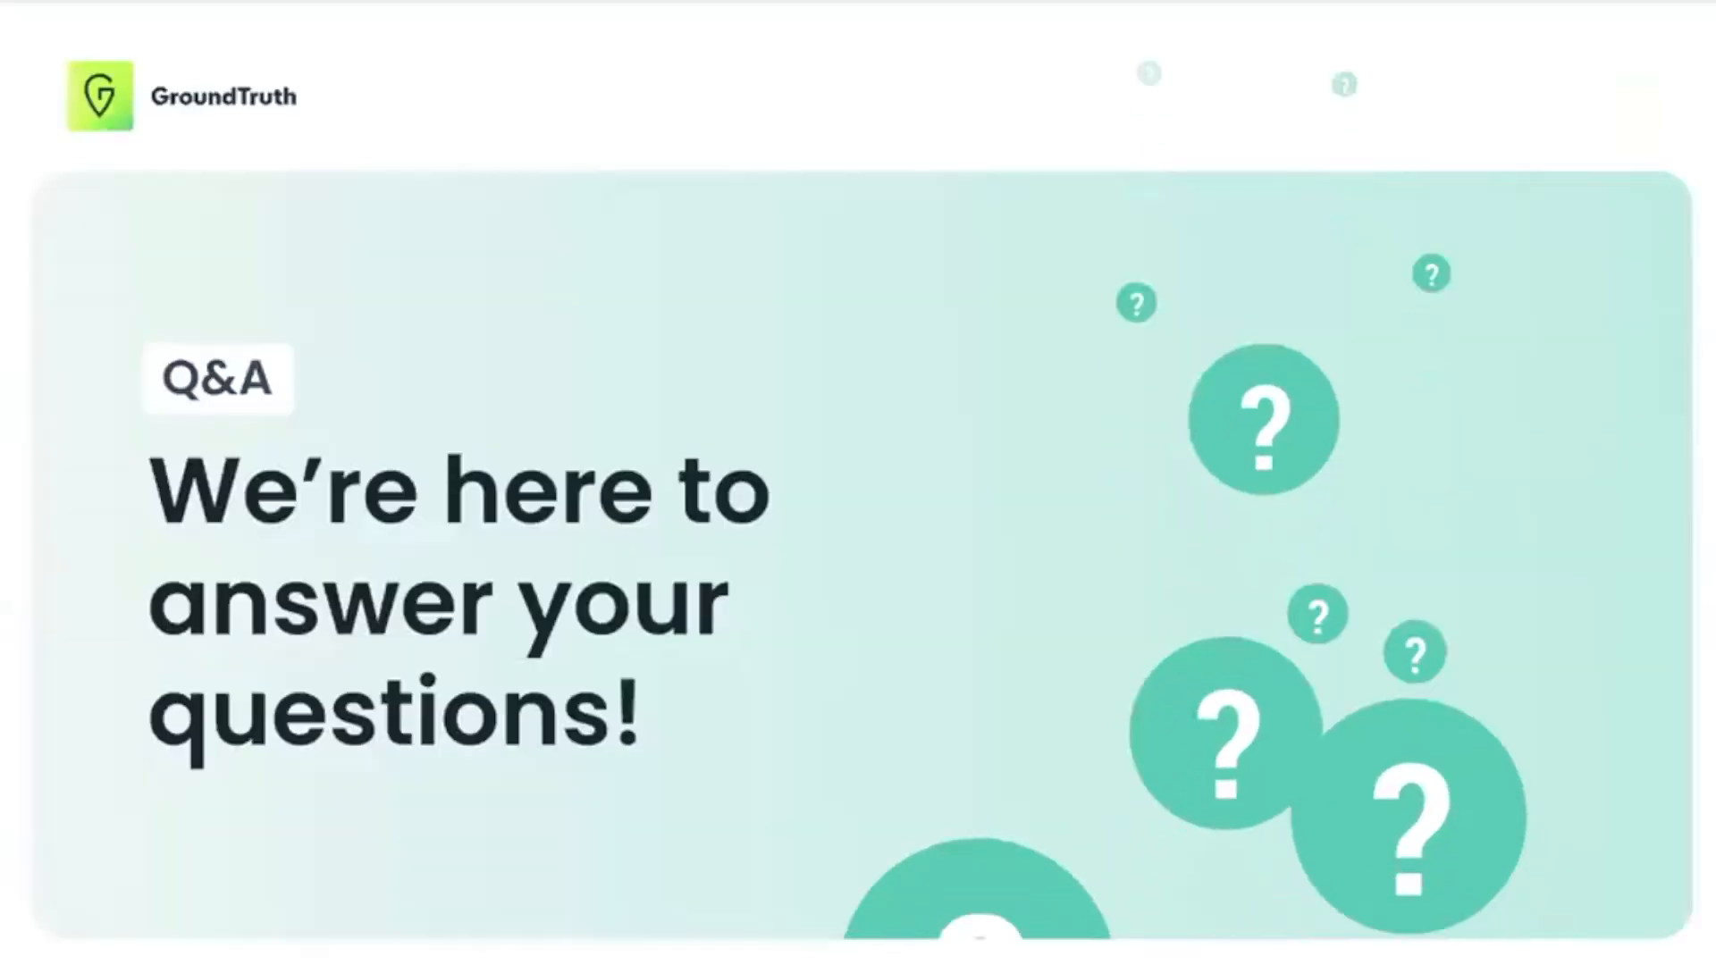